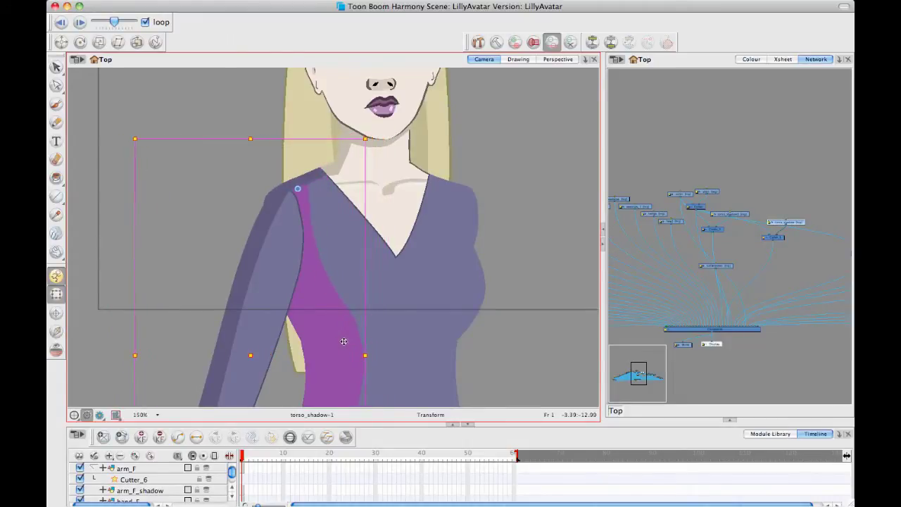
Clear the torso shadow selection and frame the character's face in the camera view
click(532, 314)
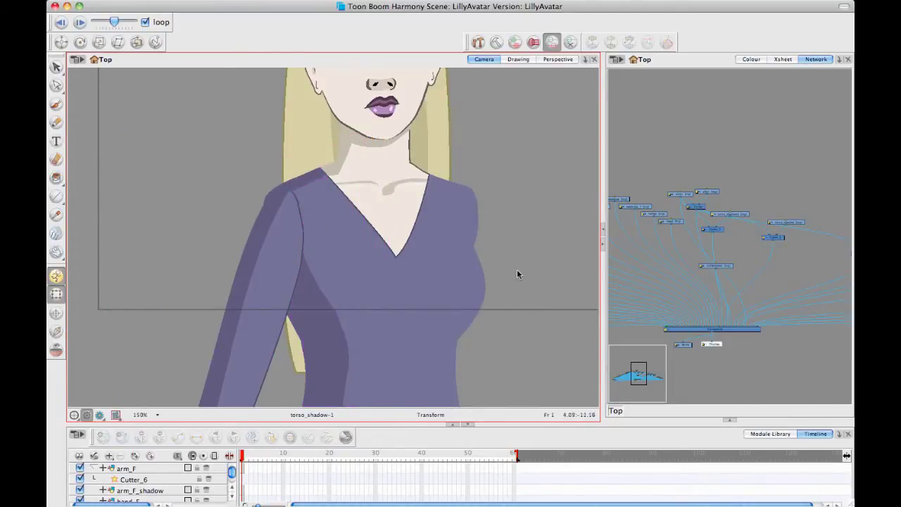
key(space)
drag(513, 259, 477, 378)
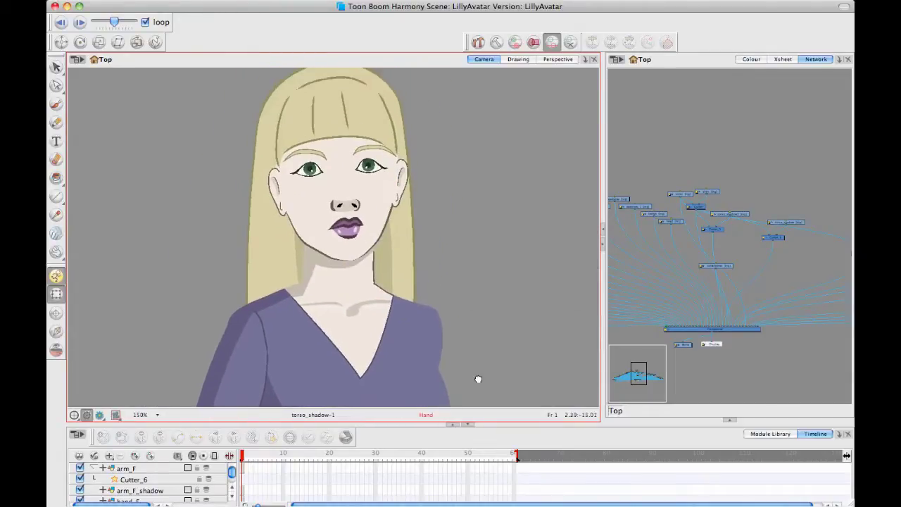
key(1)
key(1)
key(space)
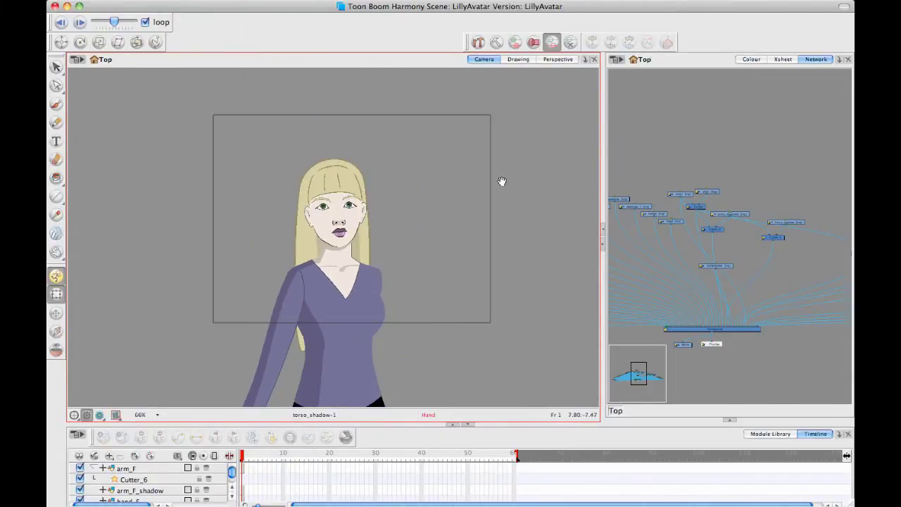
drag(502, 182, 477, 320)
key(2)
key(2)
key(space)
drag(525, 259, 410, 248)
key(2)
key(space)
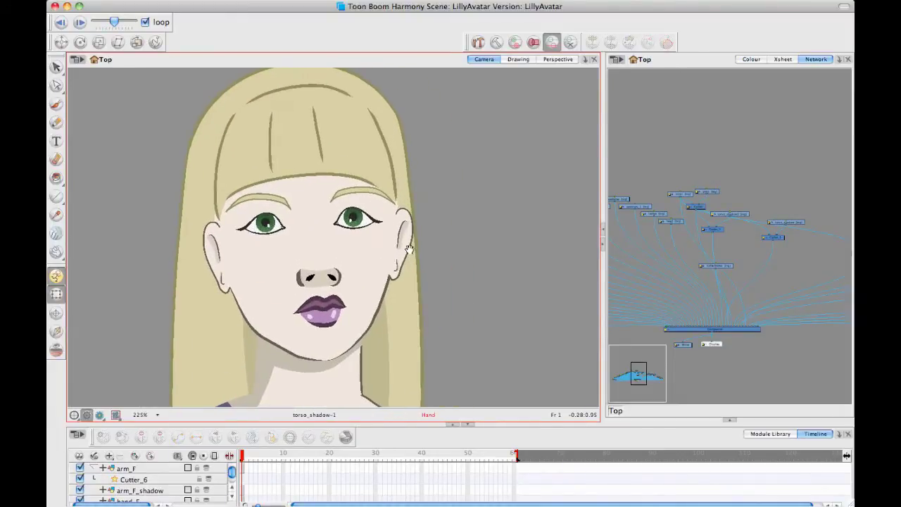
Select the nose drawing and locate its module in a widened network view
click(335, 276)
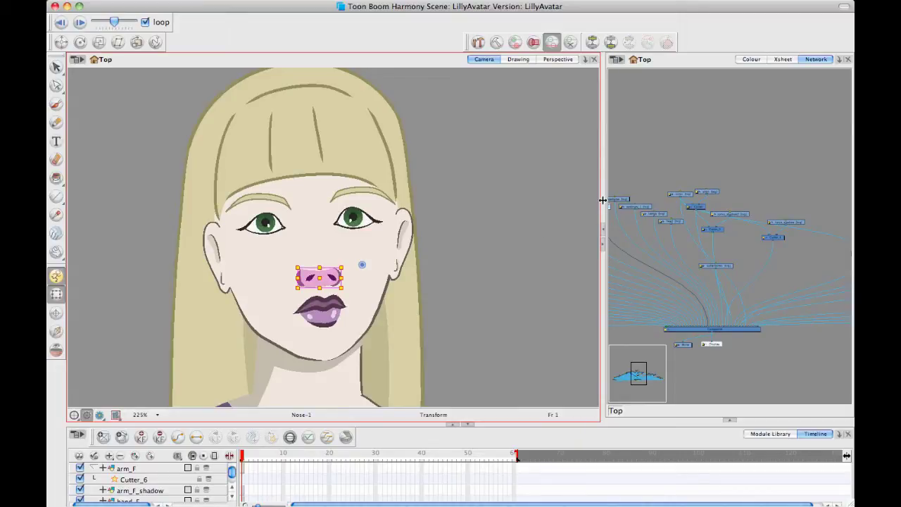
drag(601, 202, 555, 204)
key(space)
drag(695, 248, 796, 243)
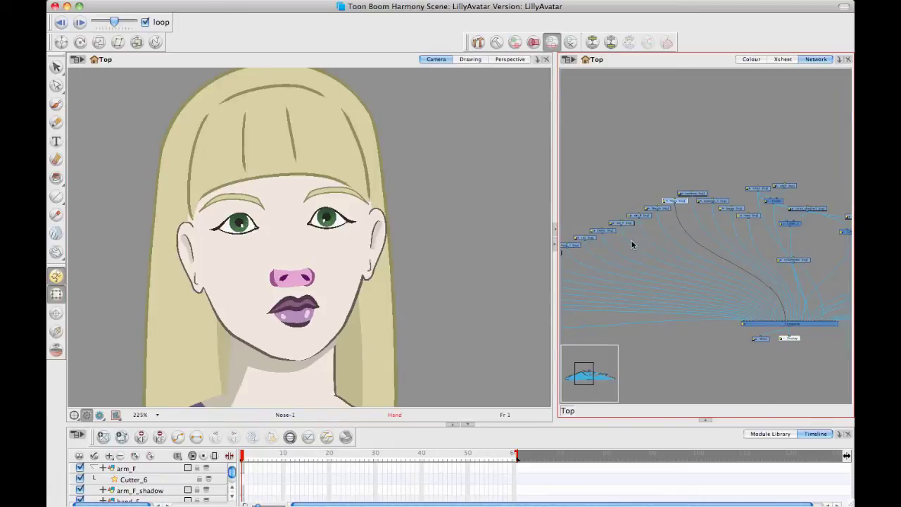
drag(631, 241, 728, 241)
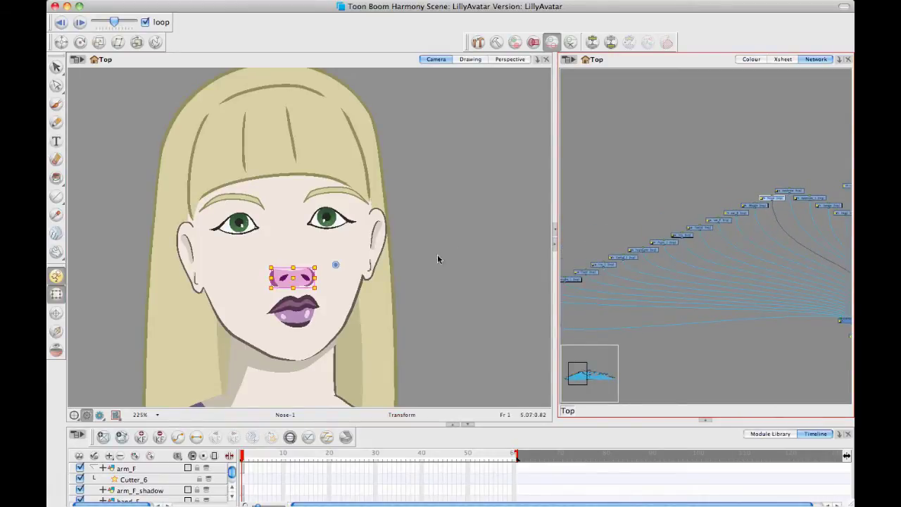
Examine the pupil drawing in the eye on the right of the face, ending with nothing selected
click(325, 216)
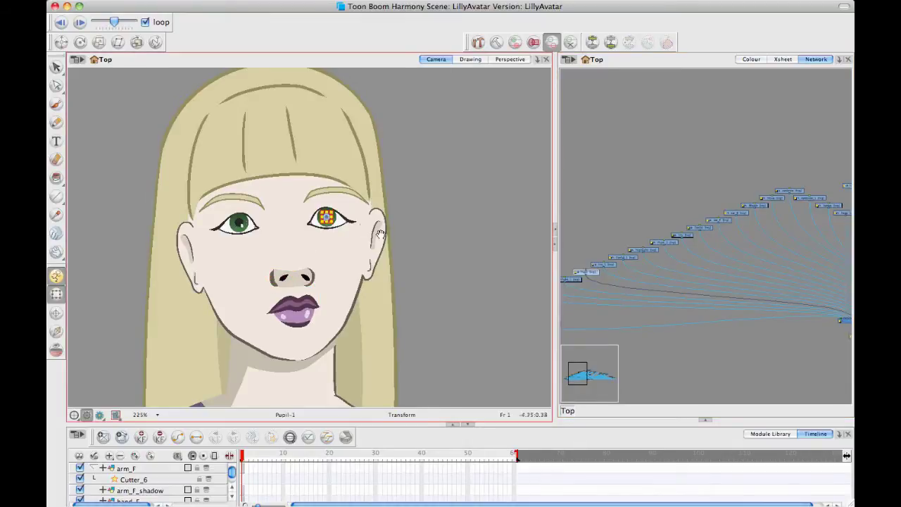
scroll(401, 240, up, 3)
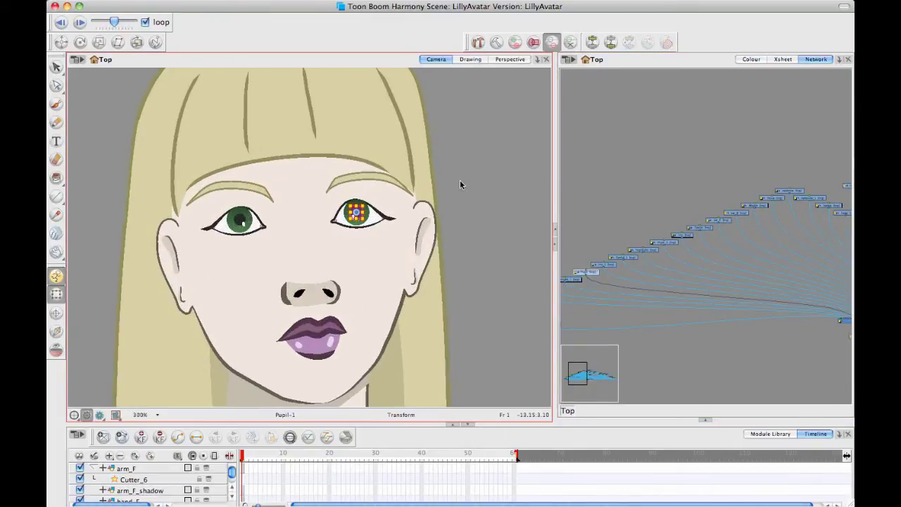
click(460, 181)
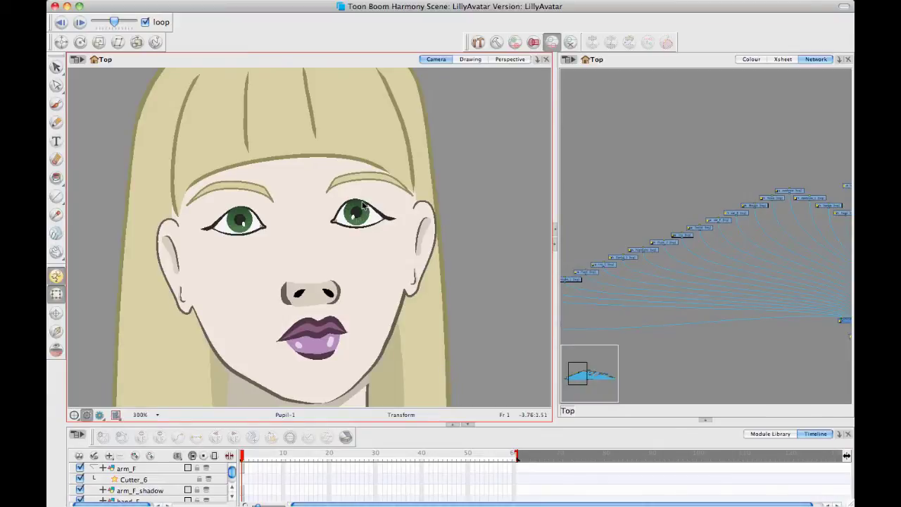
Select the nose and open it in the Drawing view for close-up editing
click(328, 293)
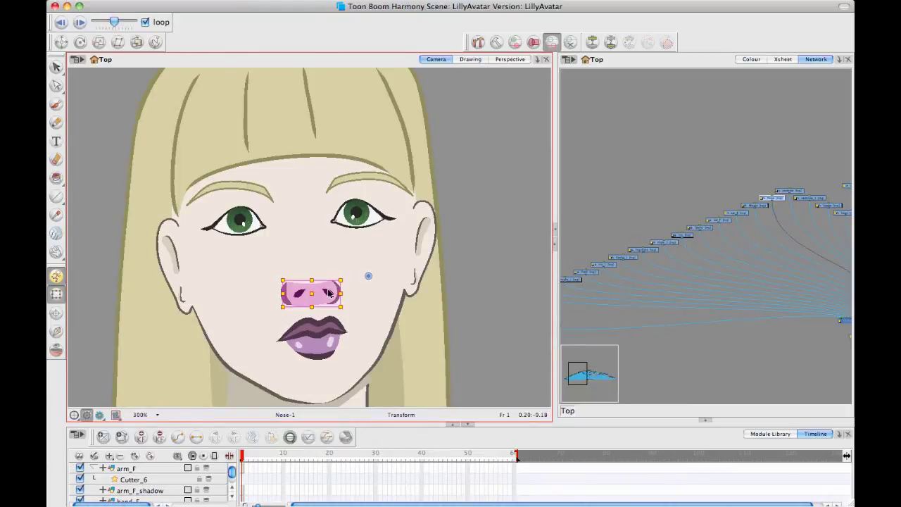
click(462, 59)
drag(380, 210, 393, 213)
key(2)
key(2)
key(2)
key(2)
key(2)
key(2)
key(2)
key(2)
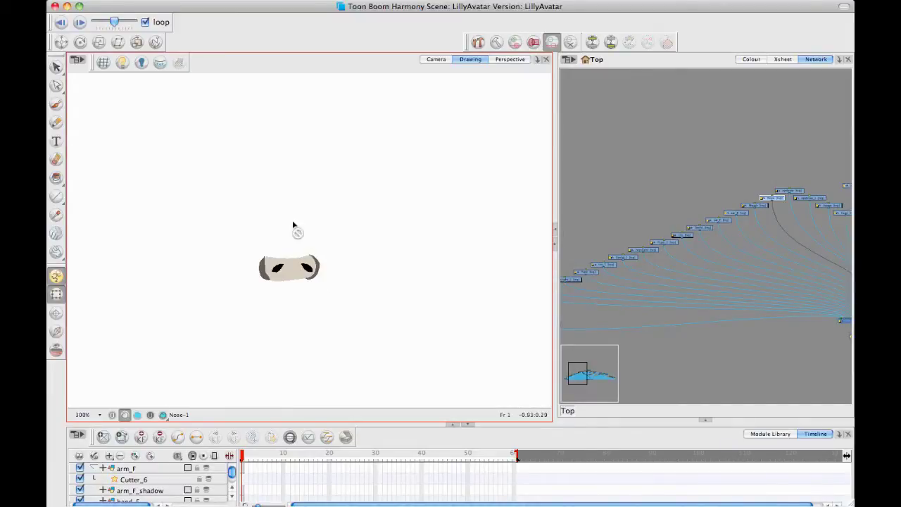
Make Underlay the active art layer of the nose drawing and show all art layers together
click(150, 417)
click(162, 418)
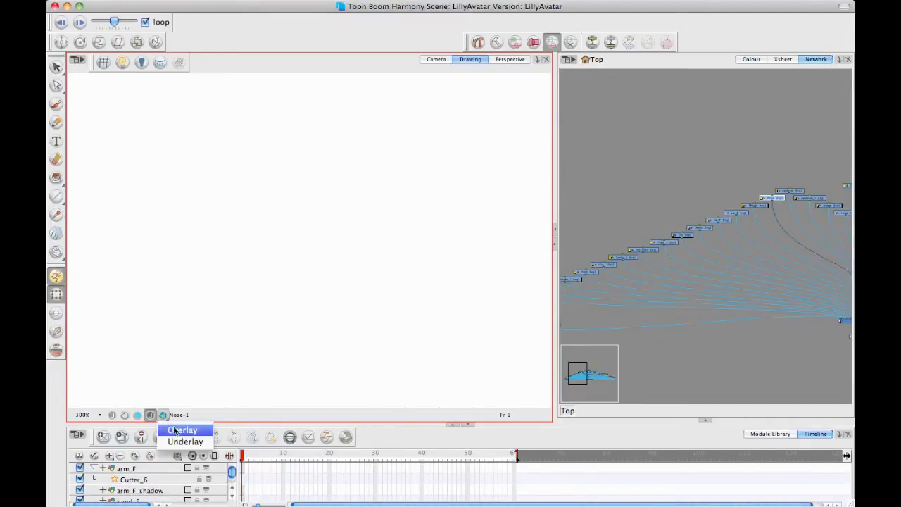
click(175, 441)
click(164, 415)
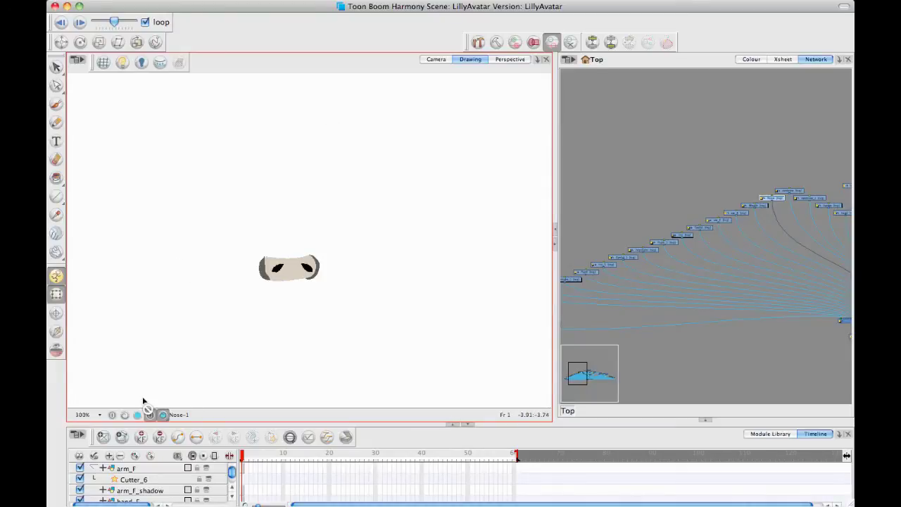
Prepare the Brush with the dark contour colour sampled from the nose's right edge
click(56, 104)
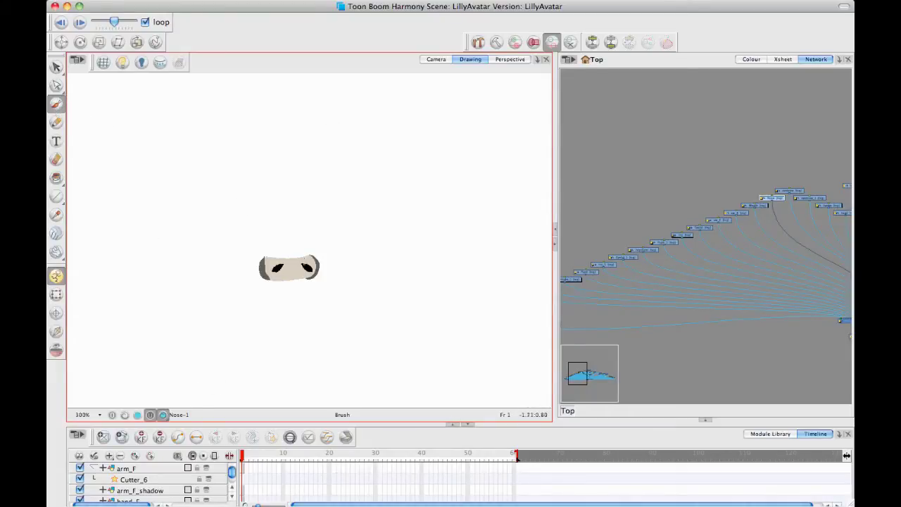
key(2)
key(2)
key(2)
key(2)
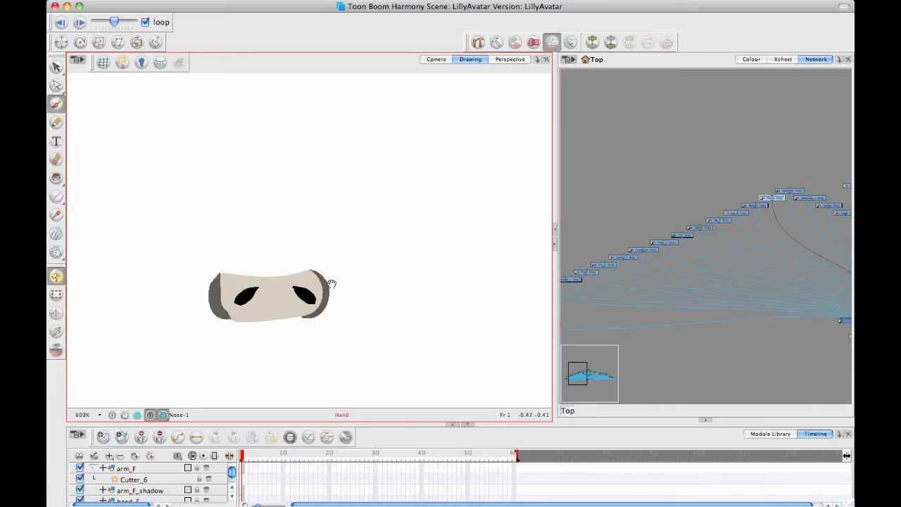
drag(331, 284, 392, 254)
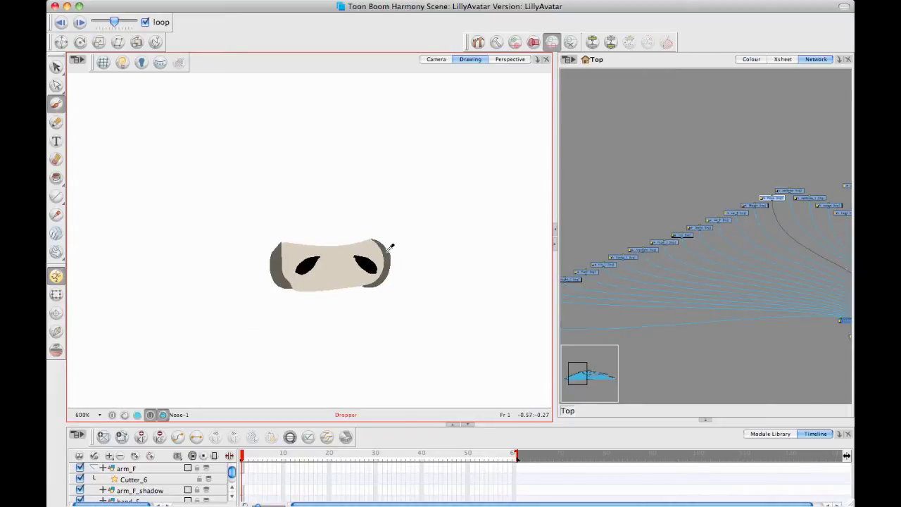
mouse_move(332, 108)
mouse_down()
mouse_move(340, 174)
mouse_move(370, 224)
mouse_up()
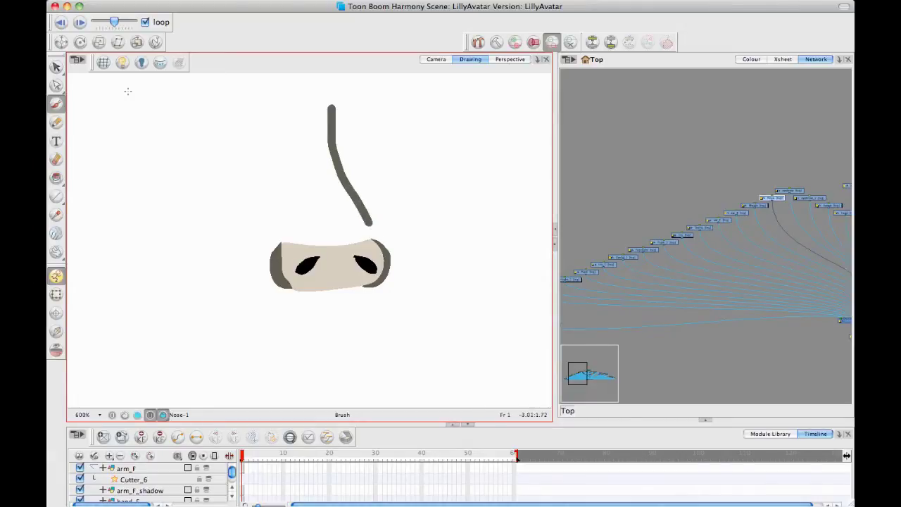
key(super+z)
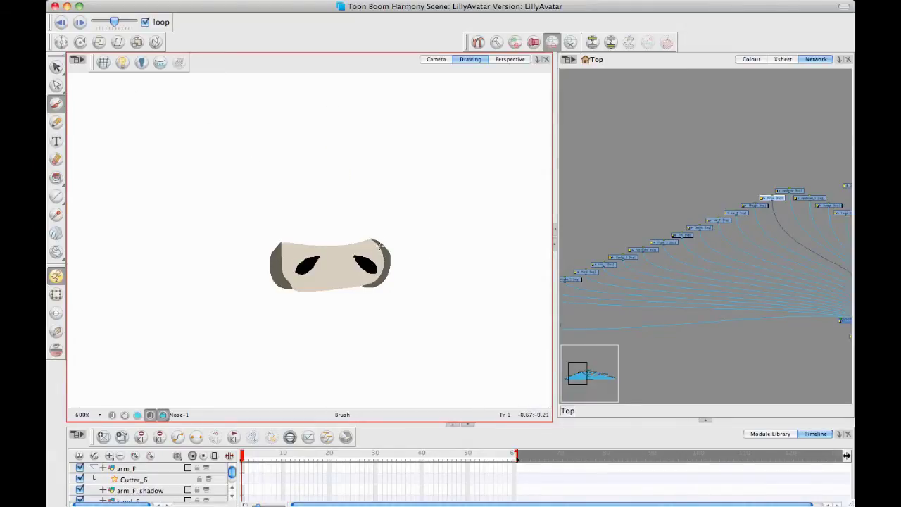
mouse_move(378, 243)
mouse_down()
mouse_move(356, 219)
mouse_move(318, 143)
mouse_up()
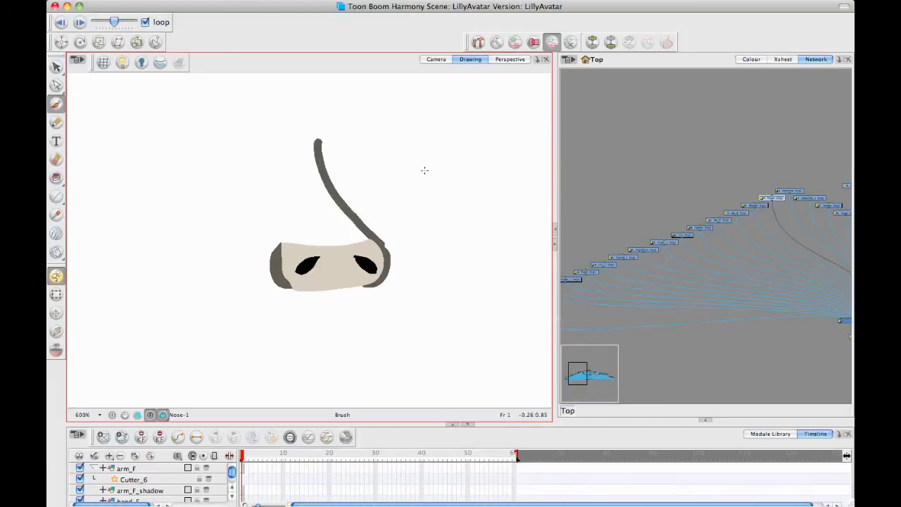
key(super+z)
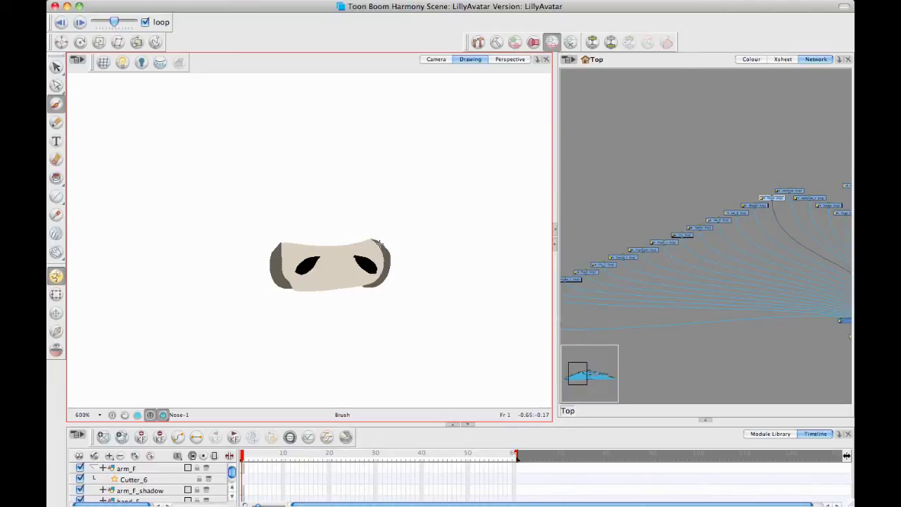
Brush a curved bridge line upward from the nose's right edge and nudge it slightly down to meet the nostril contour
mouse_move(379, 243)
mouse_down()
mouse_move(360, 221)
mouse_move(328, 87)
mouse_up()
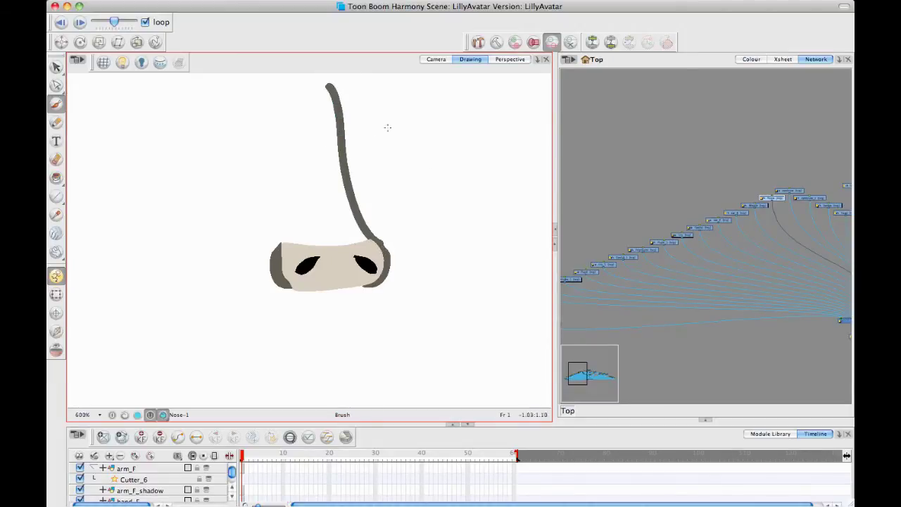
click(57, 66)
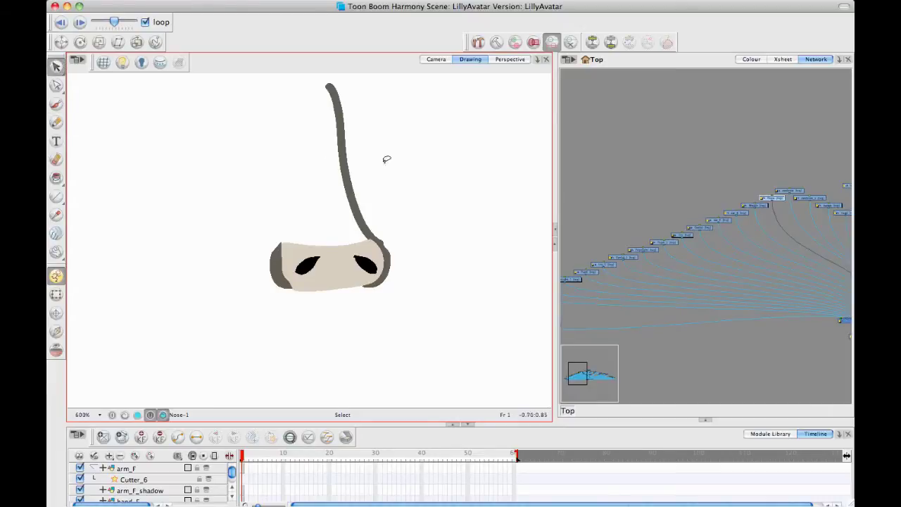
drag(386, 160, 305, 169)
key(Down)
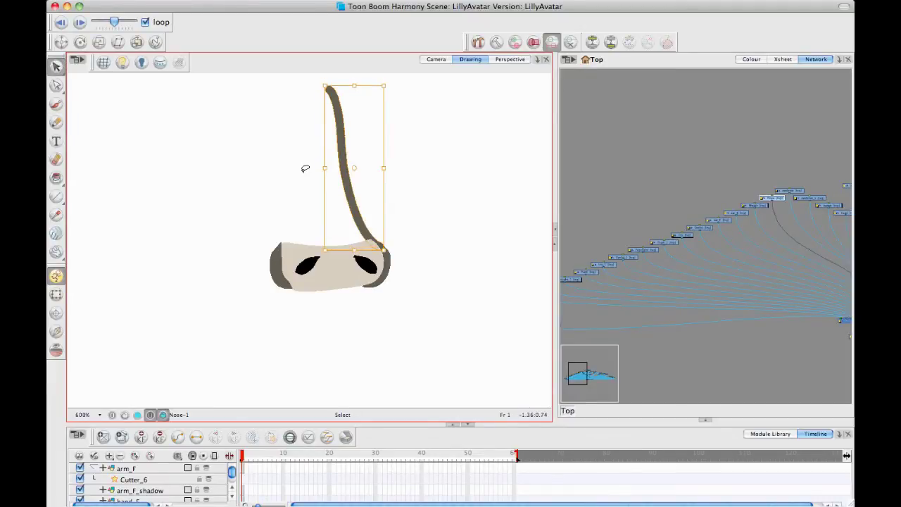
click(466, 196)
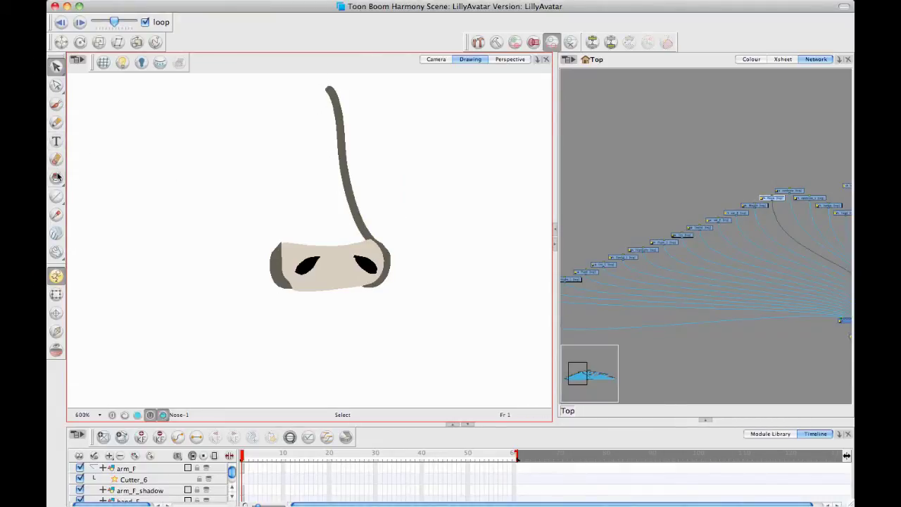
Draw an invisible Stroke outline from the top of the bridge line down the left side and along the nose's lower edge
click(58, 197)
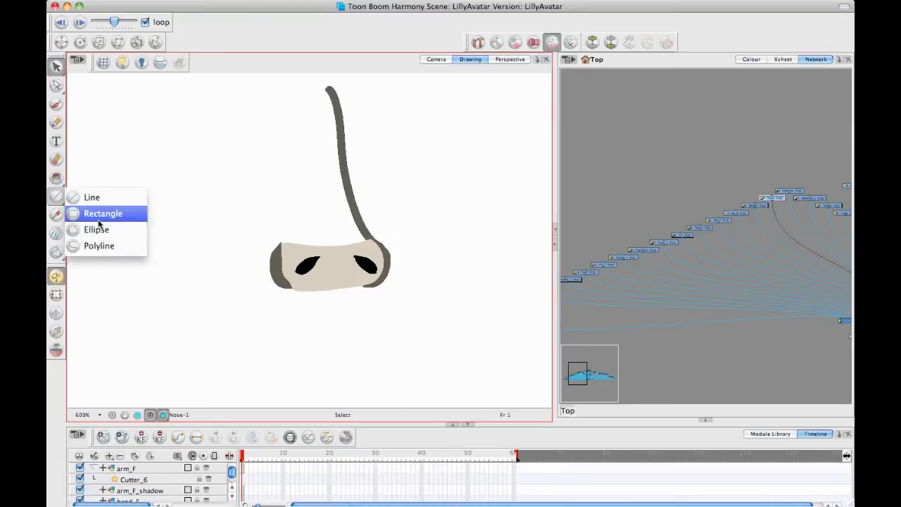
click(53, 196)
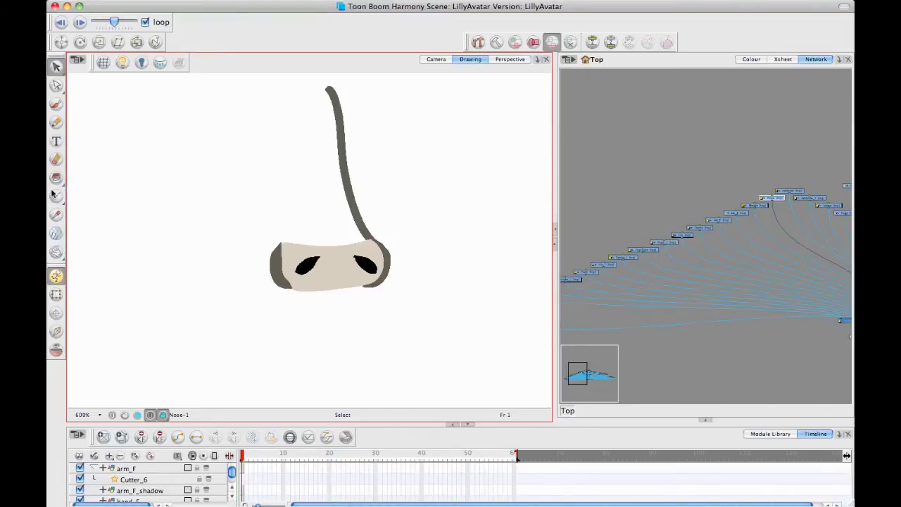
click(57, 179)
click(105, 259)
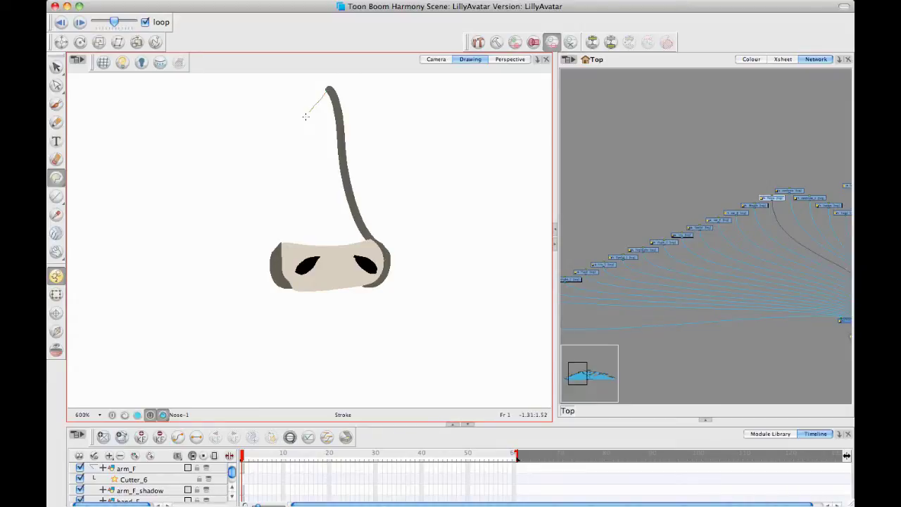
drag(297, 121, 281, 200)
drag(282, 250, 285, 279)
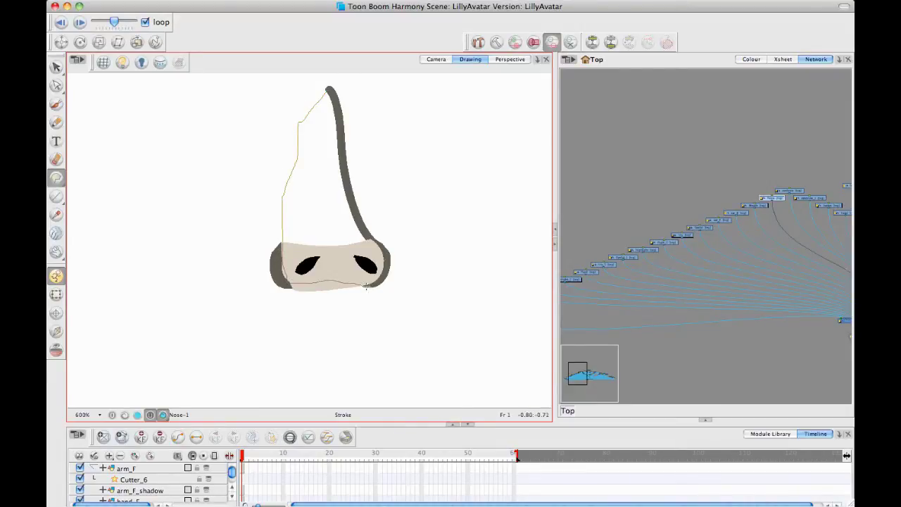
drag(366, 285, 370, 286)
click(439, 265)
Show only the underlay art and close the outline by joining its open end to the bridge line's lower end with the Contour Editor
click(161, 417)
drag(368, 338, 330, 330)
key(2)
key(2)
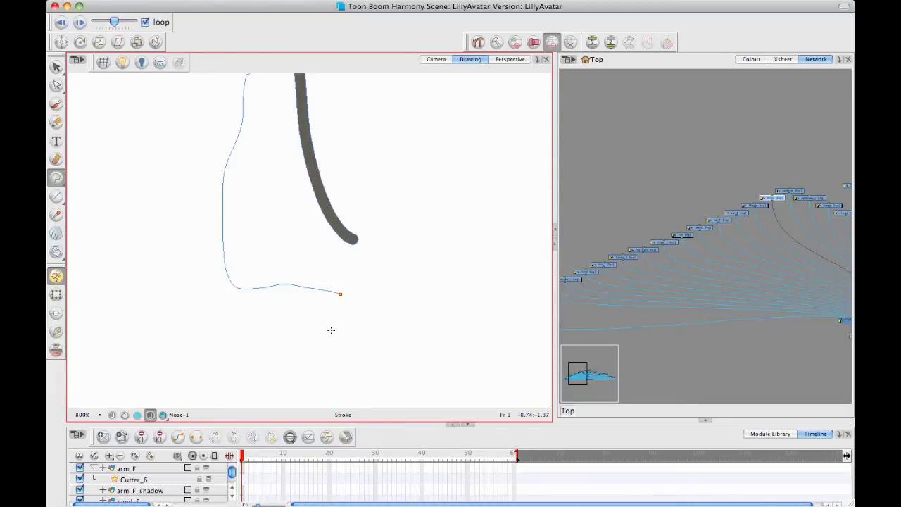
click(51, 91)
click(354, 320)
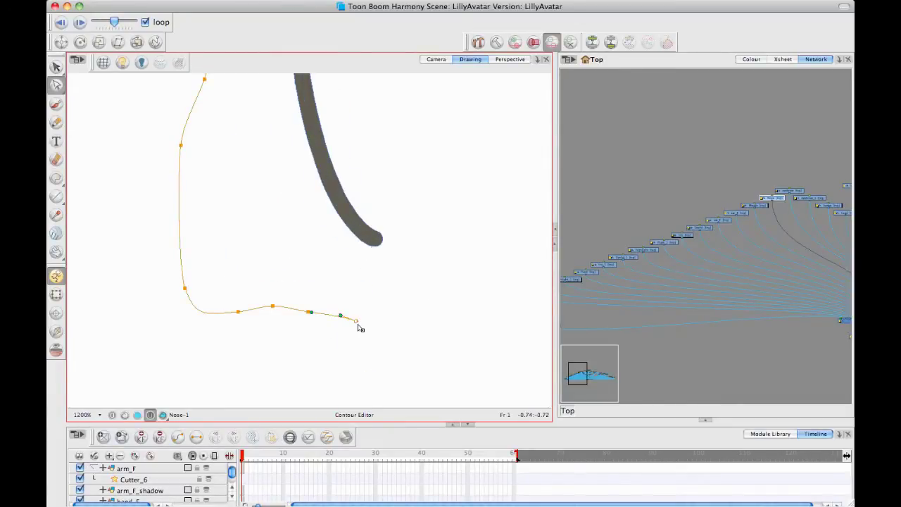
mouse_move(357, 318)
mouse_down()
mouse_move(374, 242)
mouse_move(370, 273)
mouse_move(413, 312)
mouse_up()
click(406, 272)
Smooth the outline near the top of the nose bridge by deleting the corner point and curving the segment outward
key(space)
key(1)
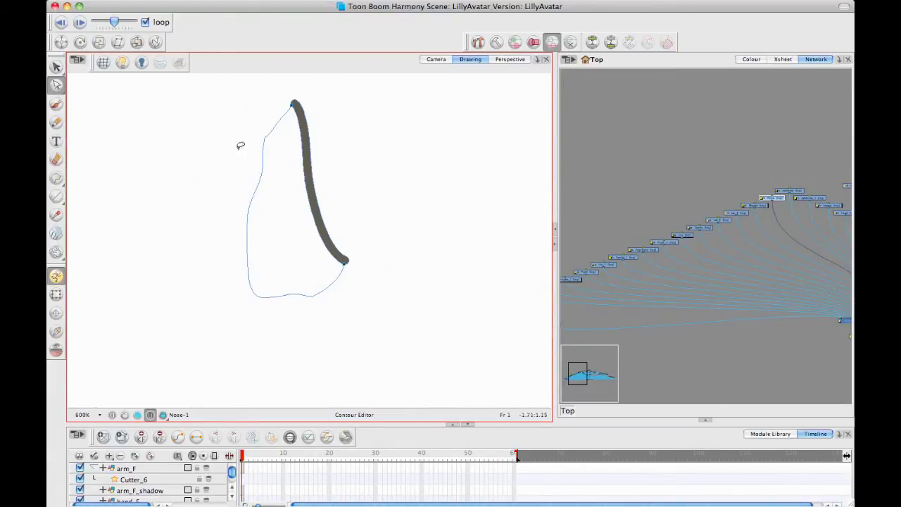
mouse_move(261, 121)
mouse_down()
mouse_move(258, 140)
mouse_move(273, 141)
mouse_move(282, 107)
mouse_up()
key(Delete)
drag(282, 119, 275, 114)
click(316, 116)
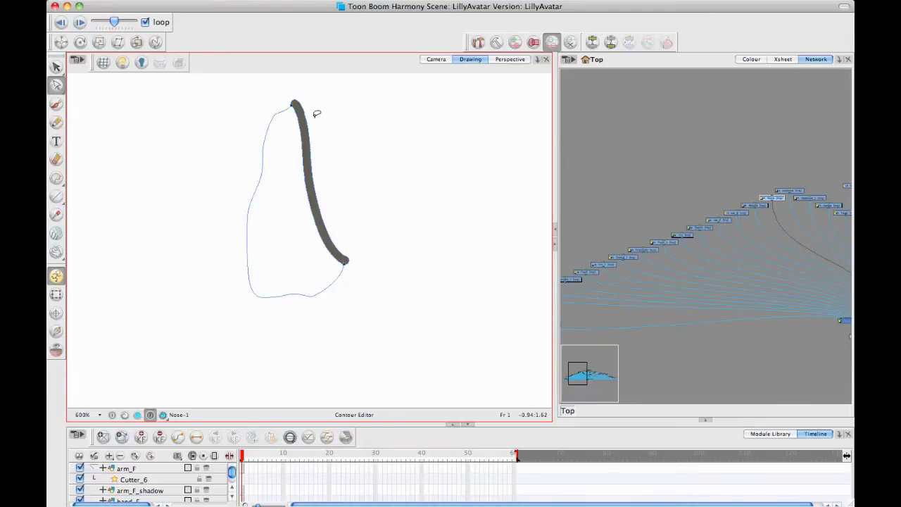
Fill the closed bridge outline on the underlay art with the beige colour sampled from the nose's line art
click(59, 181)
click(82, 185)
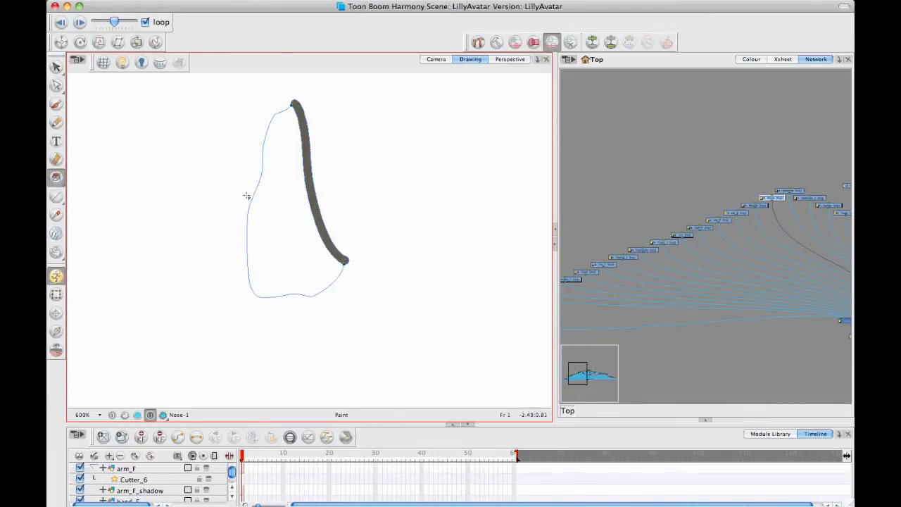
click(269, 202)
key(super+z)
click(124, 415)
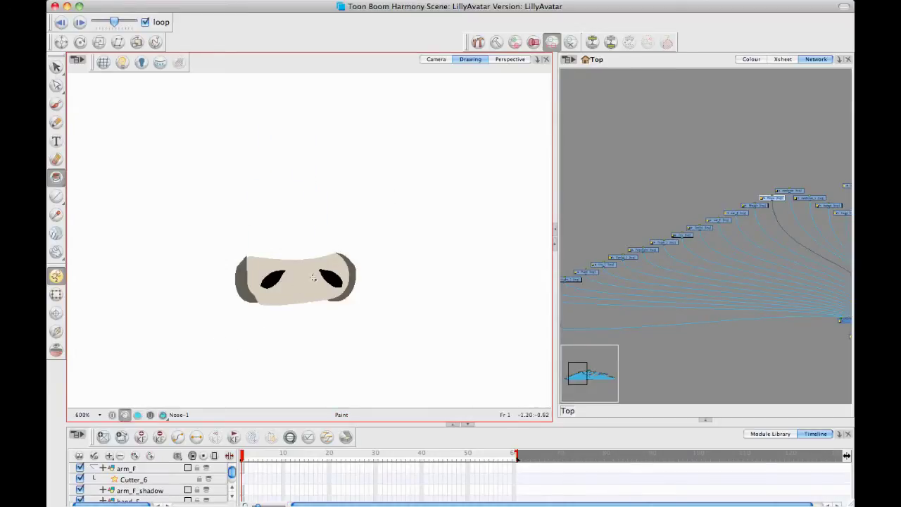
click(150, 415)
click(257, 262)
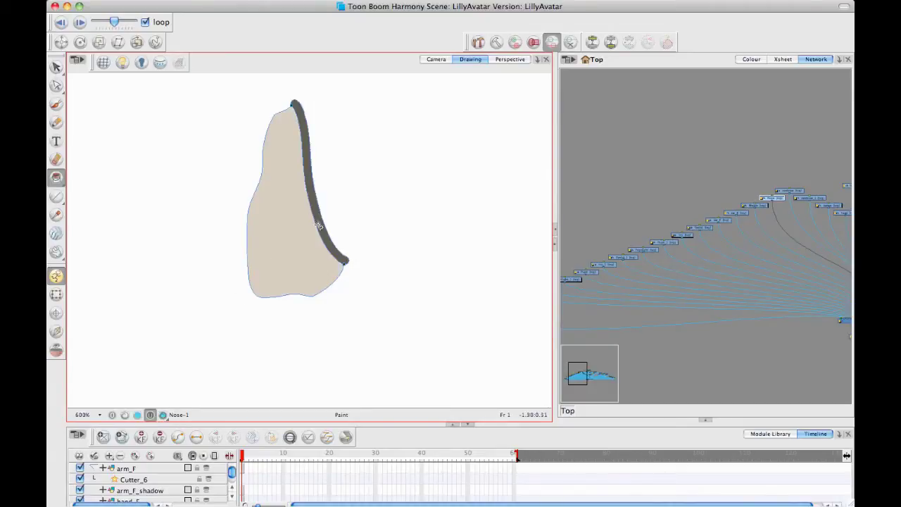
Examine the nose with all its art layers shown, including against the full face in the Camera view
click(164, 414)
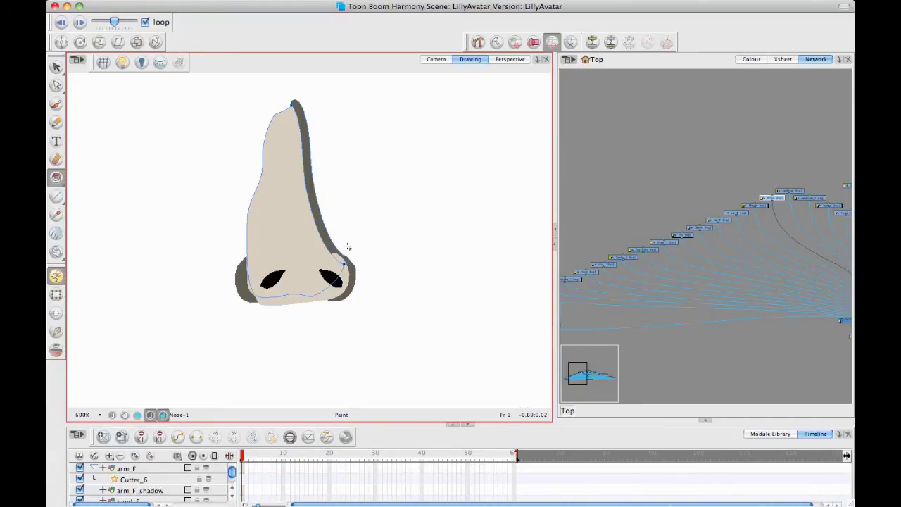
click(430, 59)
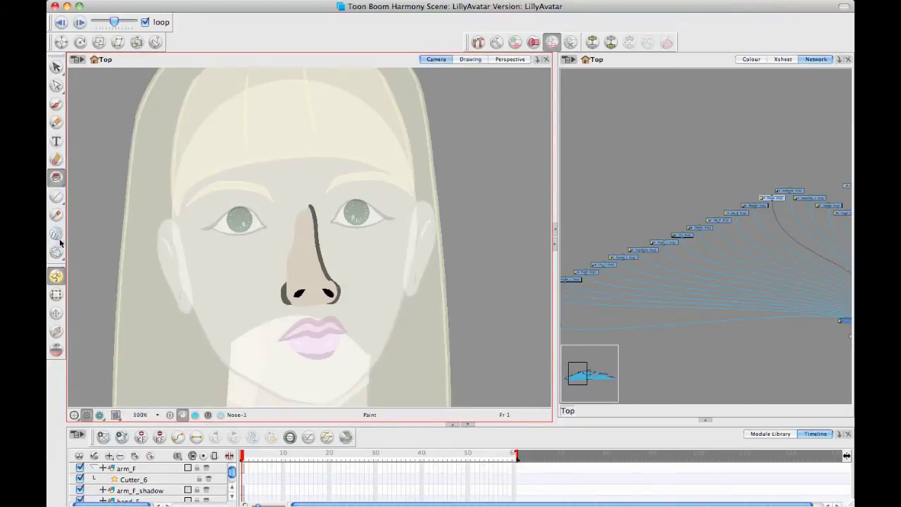
click(57, 180)
click(56, 294)
click(509, 214)
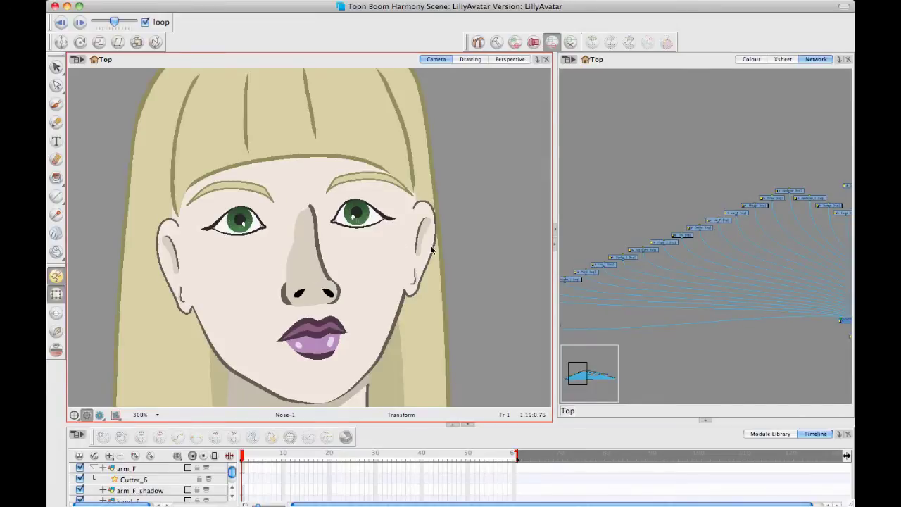
click(303, 258)
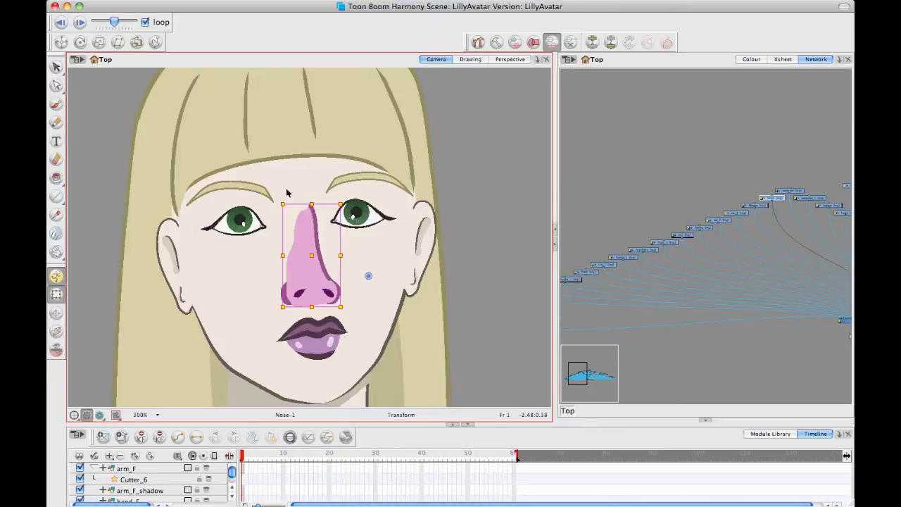
key(d)
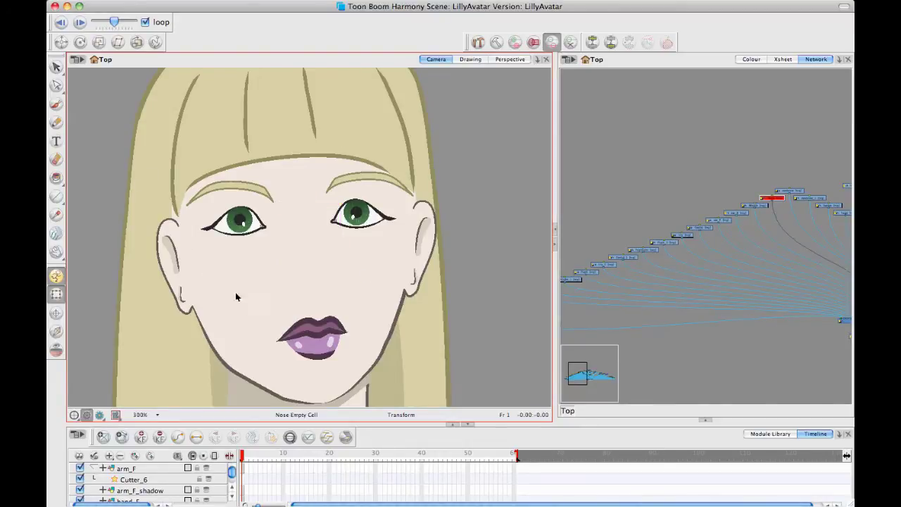
key(a)
click(465, 224)
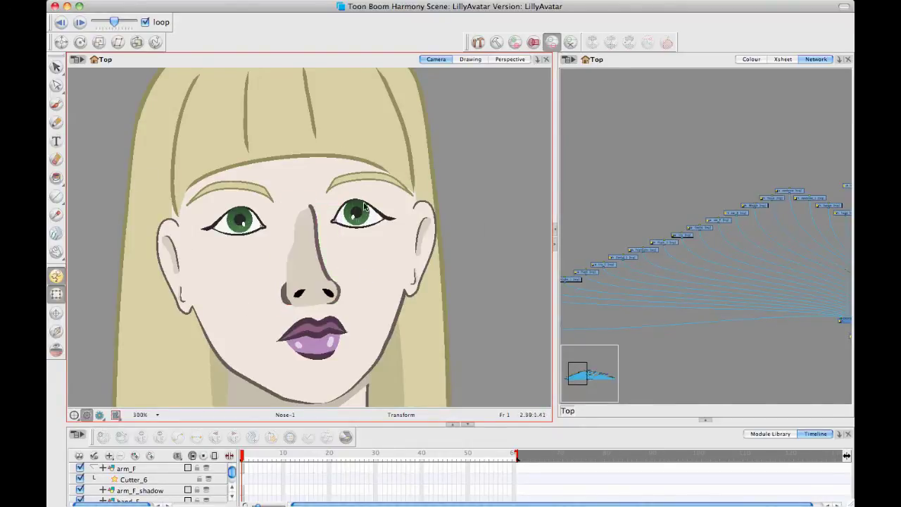
Repaint the nose bridge fill on the underlay art with the skin colour sampled from the cheek
click(56, 178)
key(d)
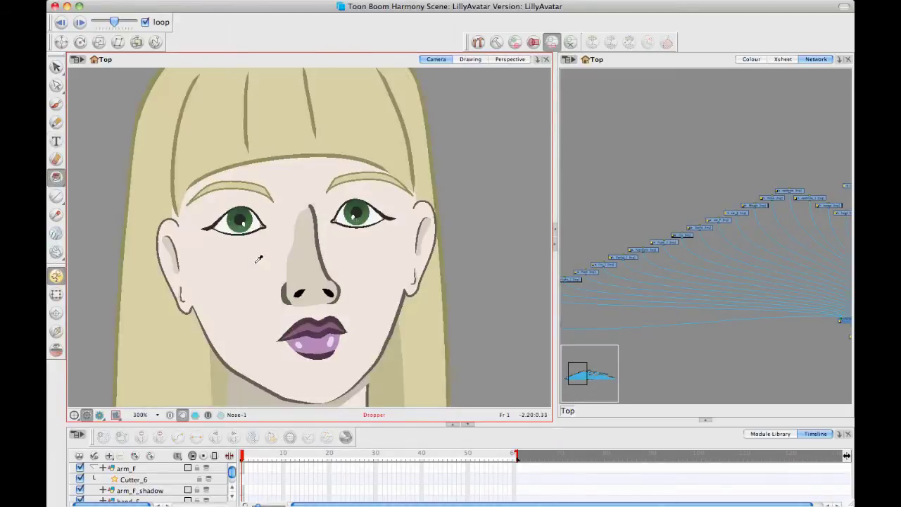
click(246, 272)
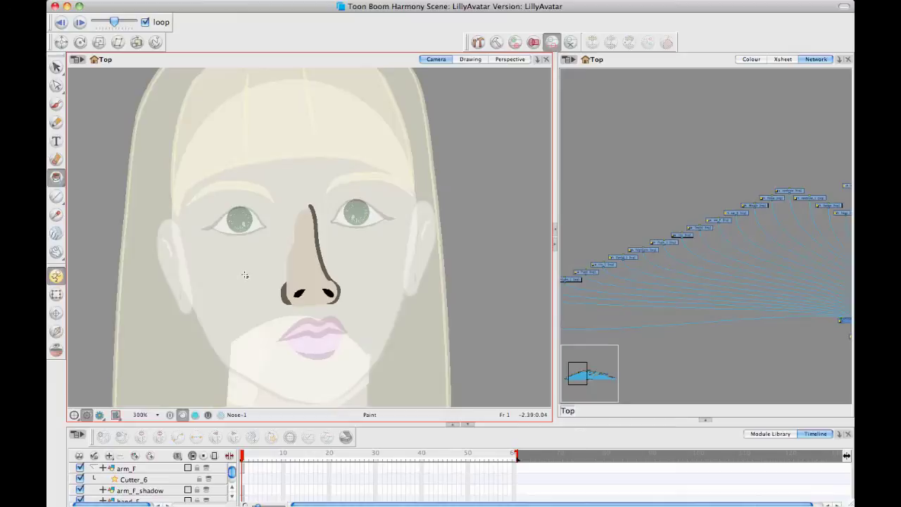
click(207, 414)
click(314, 258)
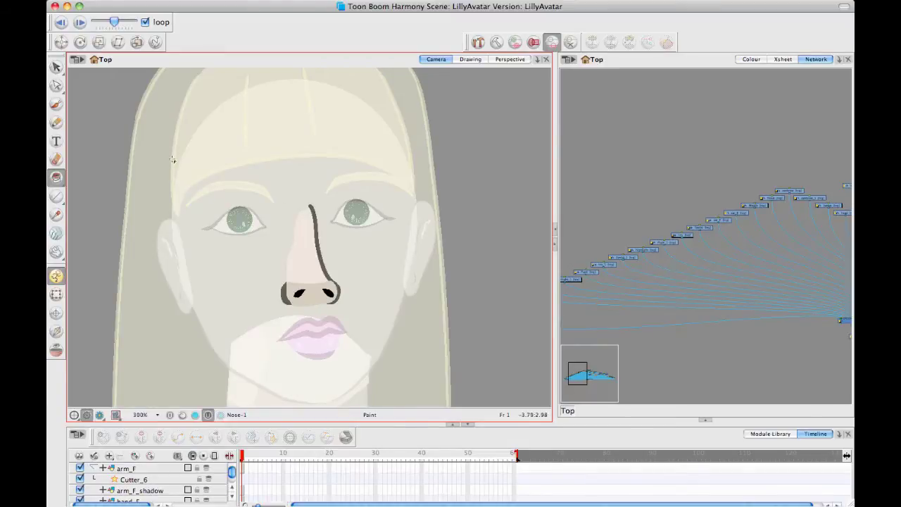
Select the nose on the character and widen the Network view around its node
click(56, 295)
click(333, 236)
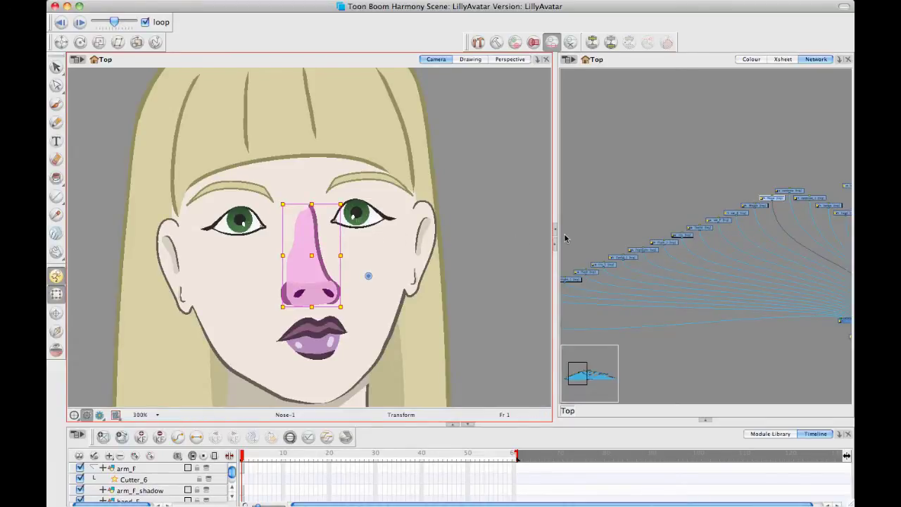
key(space)
drag(782, 281, 664, 271)
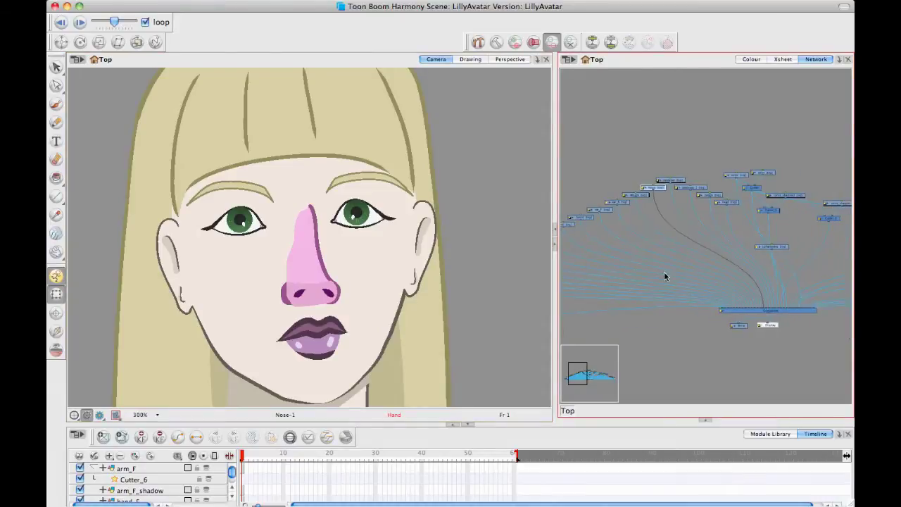
drag(707, 227, 697, 227)
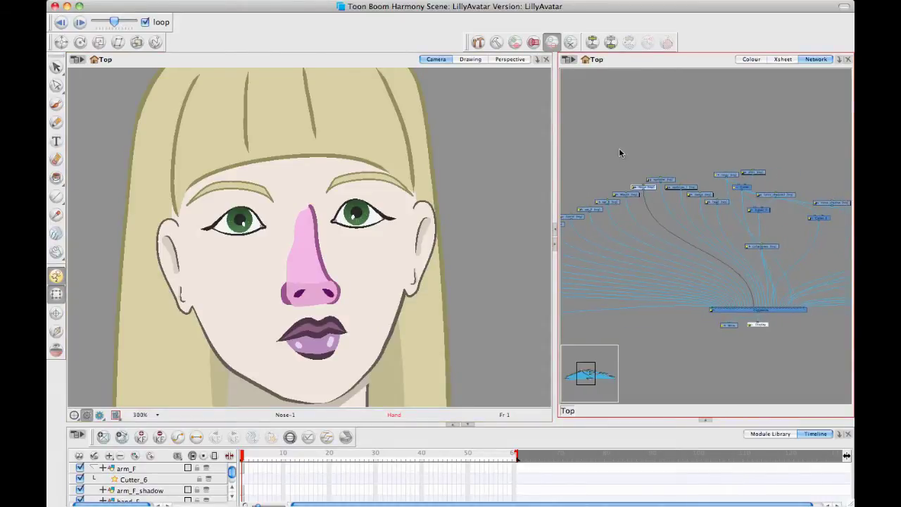
drag(552, 141, 496, 141)
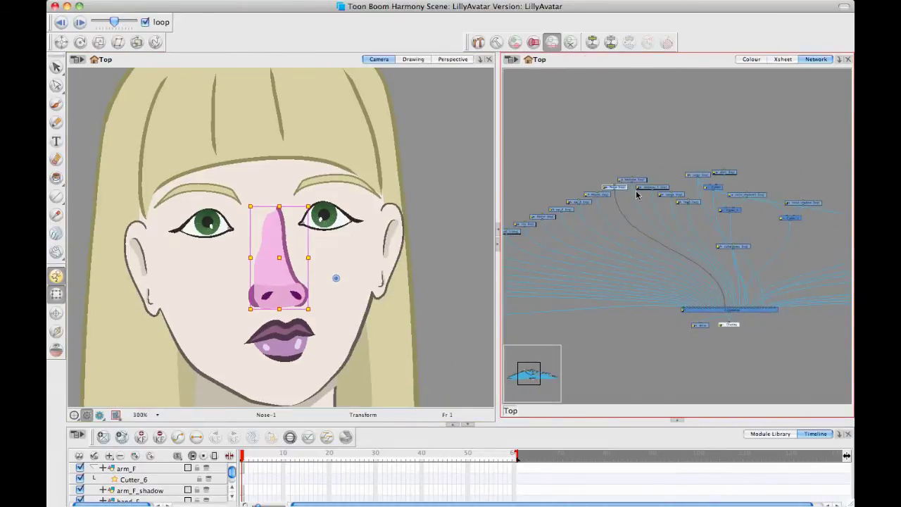
Move the Nose node up, clear of the neighbouring nodes, and keep it selected
scroll(637, 195, up, 5)
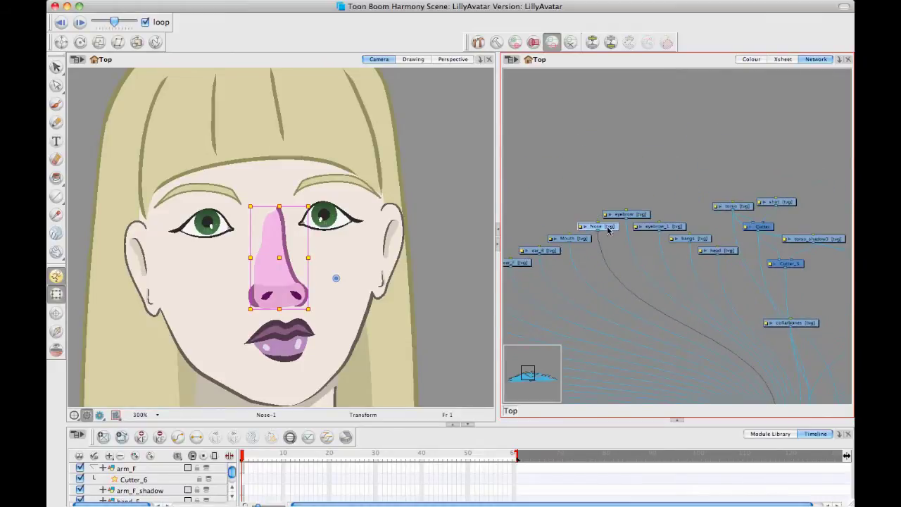
drag(609, 230, 570, 154)
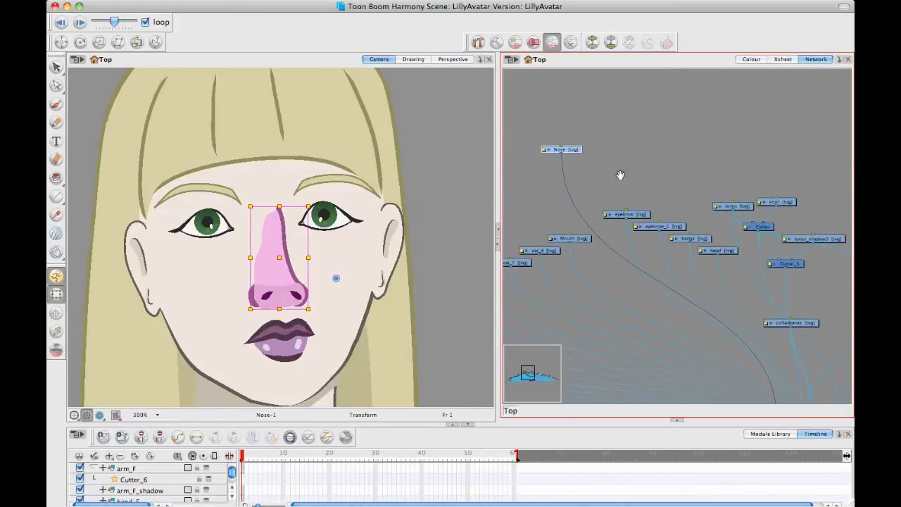
drag(619, 175, 655, 191)
key(2)
key(2)
key(2)
drag(606, 174, 668, 175)
click(669, 176)
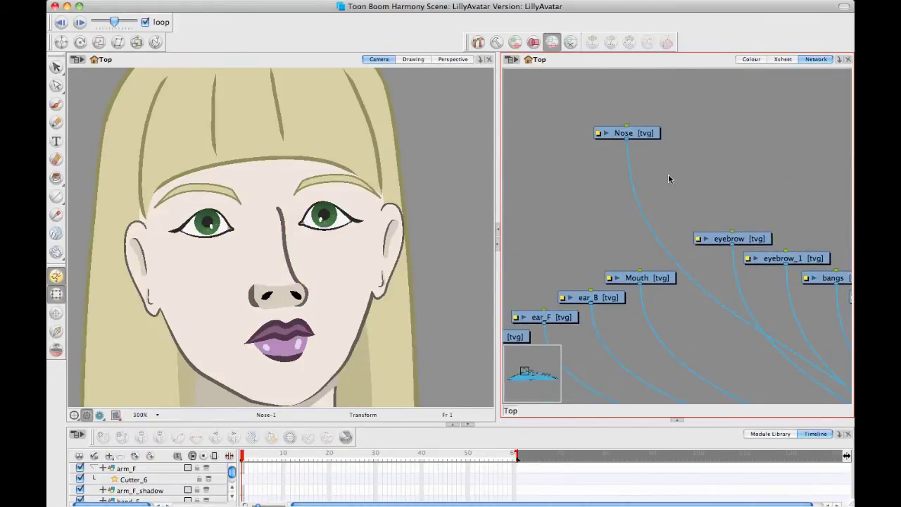
drag(636, 133, 603, 106)
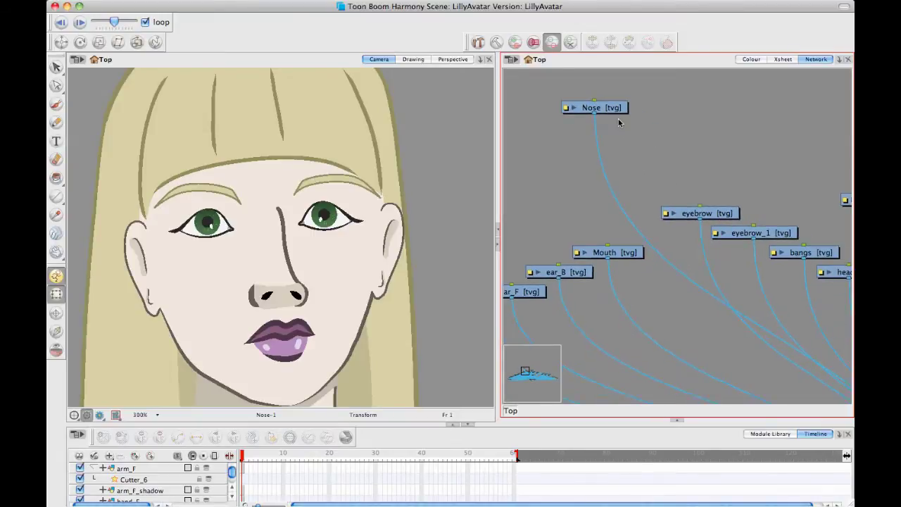
drag(625, 153, 618, 189)
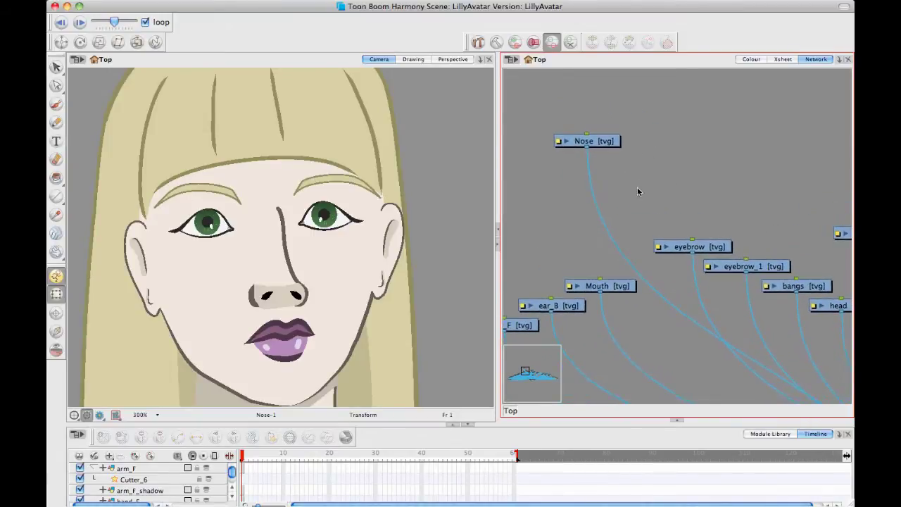
click(601, 147)
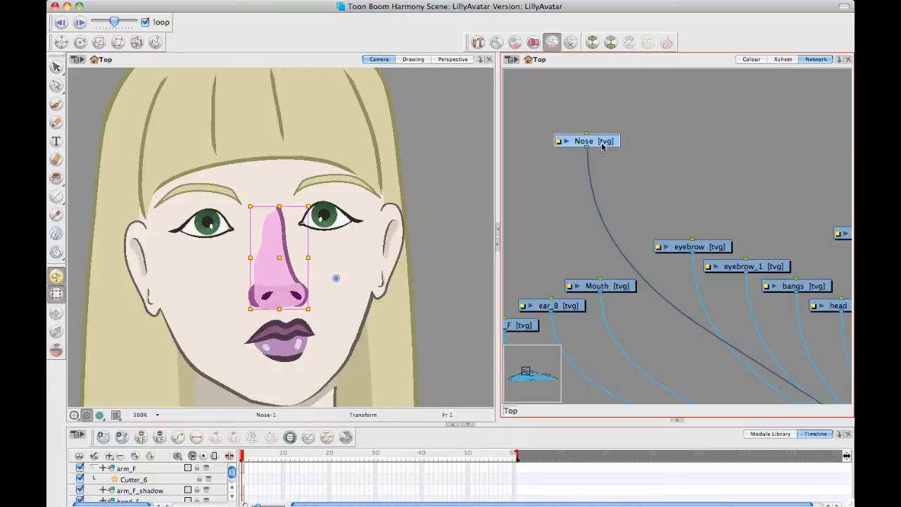
Show the Filter modules in the Module Library and enlarge the library's area
click(770, 433)
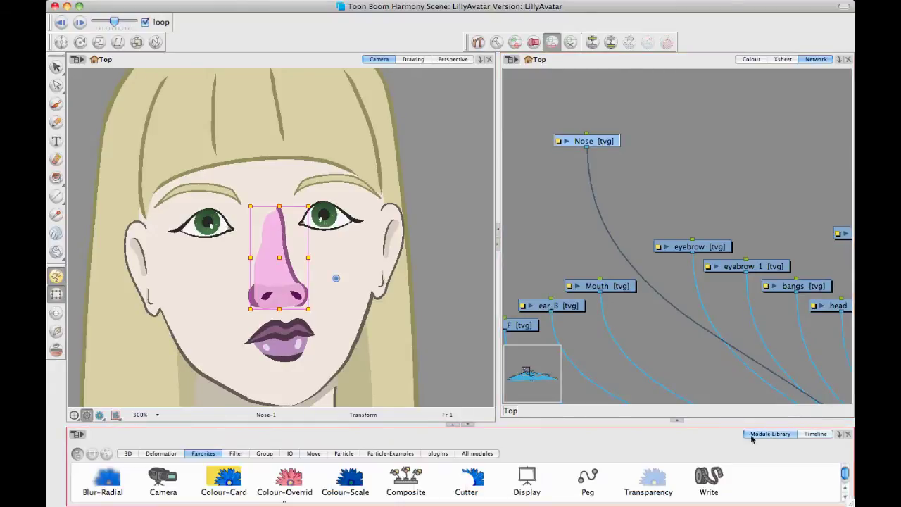
click(236, 454)
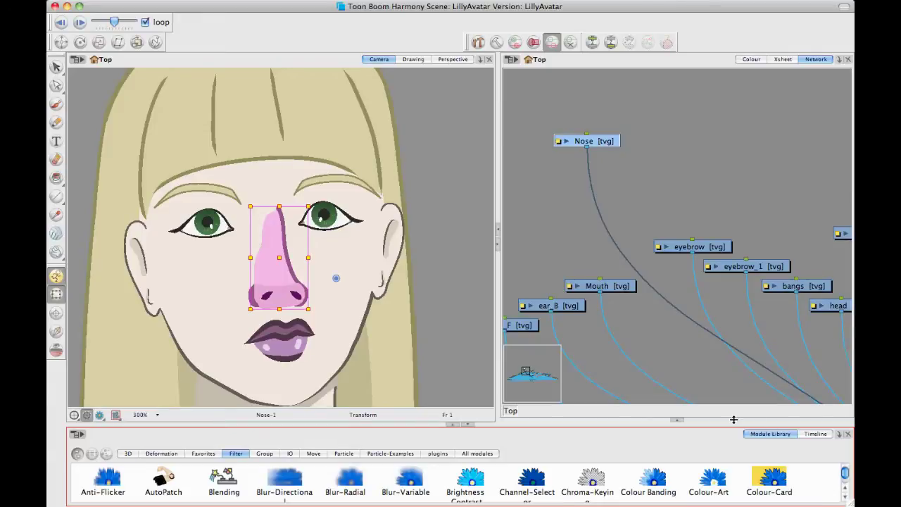
drag(733, 419, 737, 365)
drag(520, 425, 520, 362)
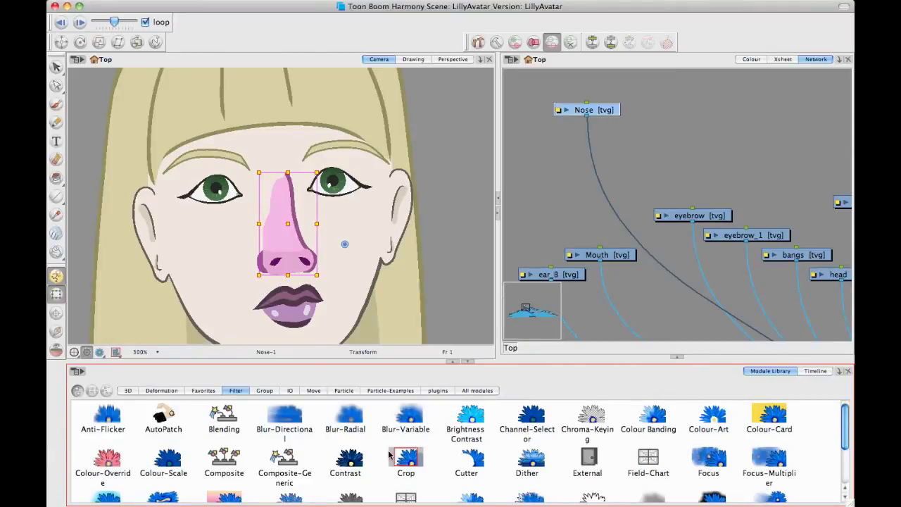
Add a Colour-Art module to the network below the Nose node and connect the Nose output to it
drag(725, 428, 626, 250)
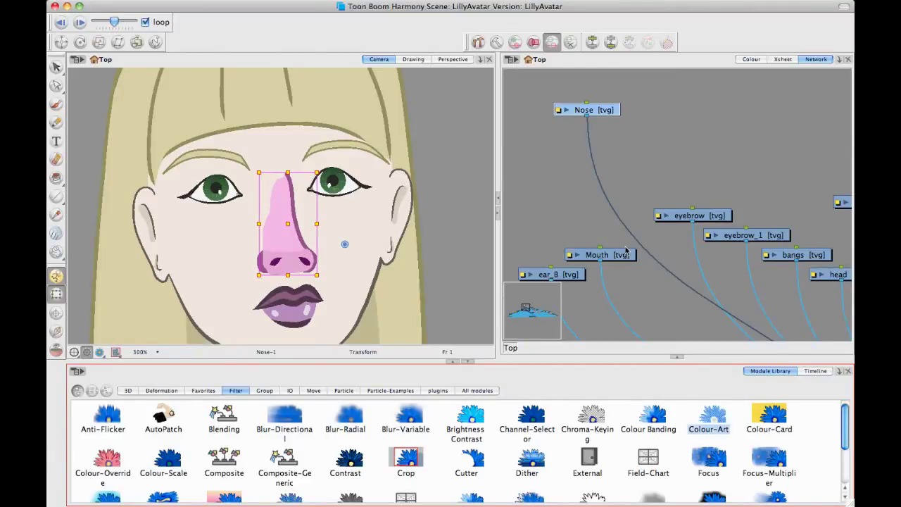
drag(565, 188, 570, 187)
drag(587, 118, 574, 180)
key(2)
key(2)
key(2)
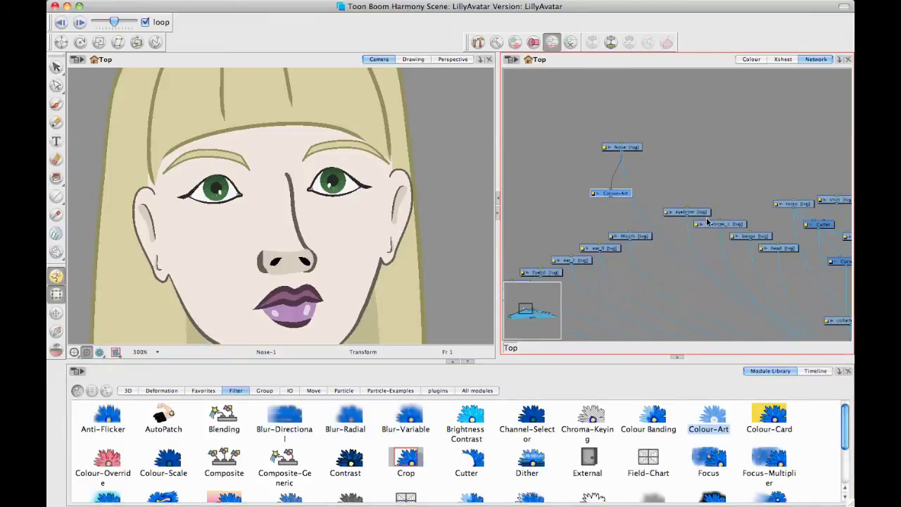
Move the Nose node's direct connection on the Composite to a port behind the head's
drag(706, 212, 653, 152)
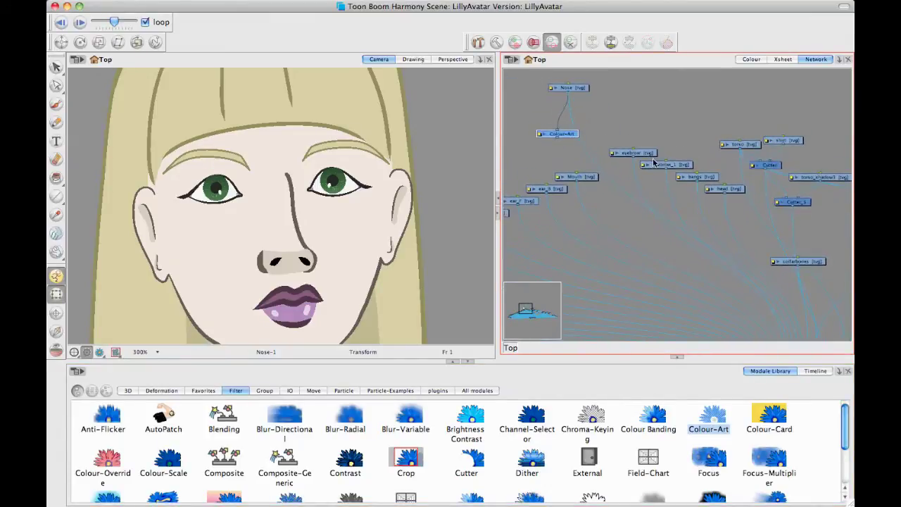
drag(692, 181, 633, 172)
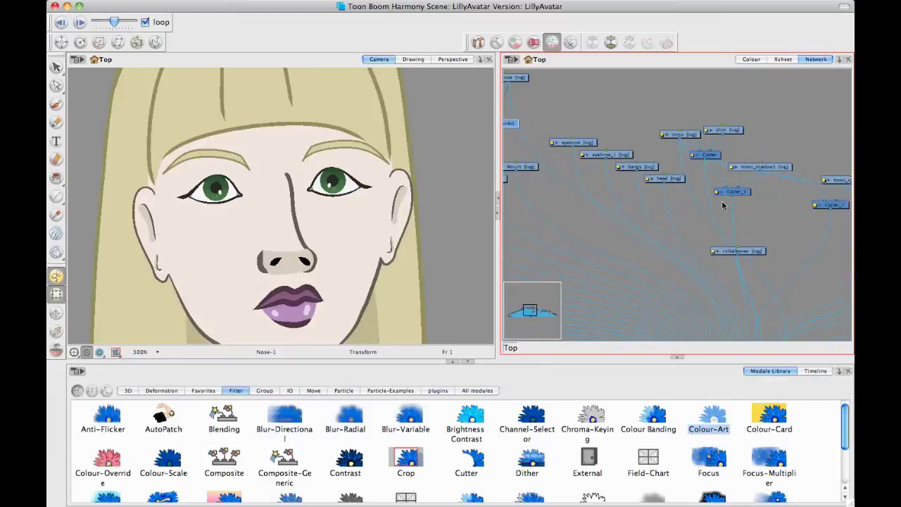
click(659, 180)
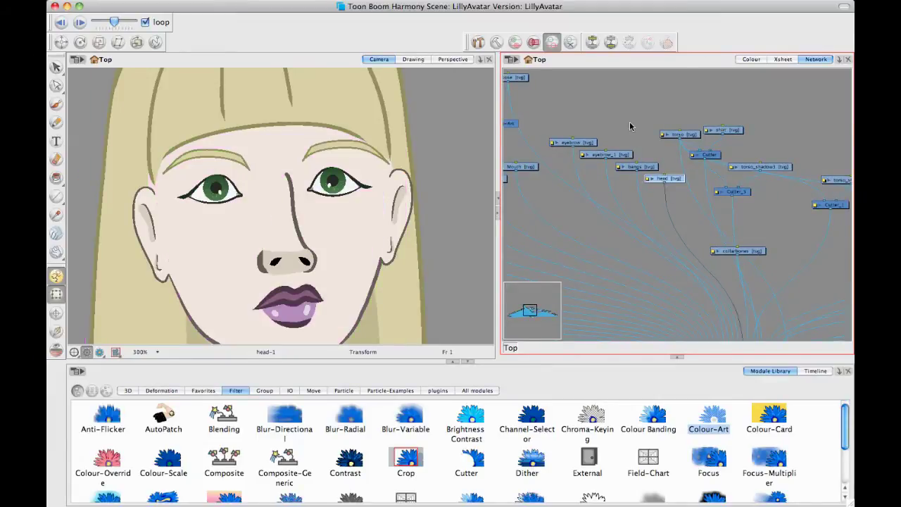
drag(631, 126, 674, 133)
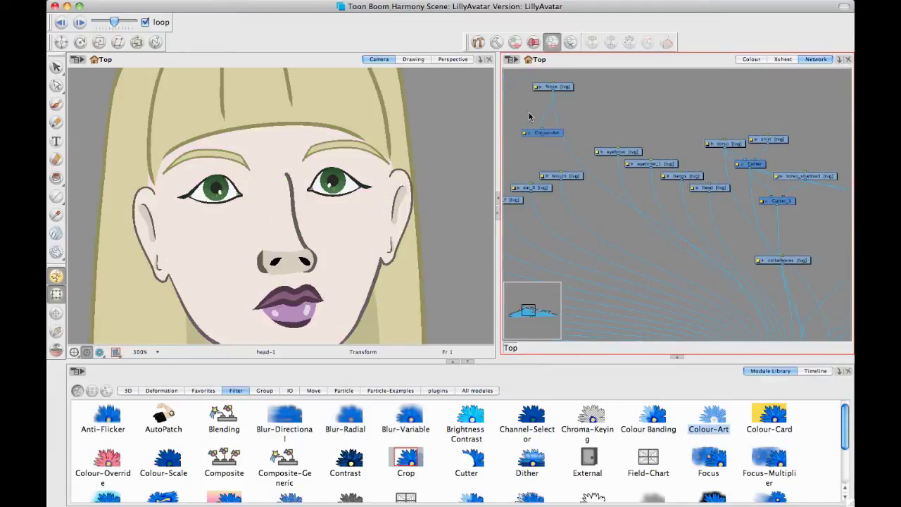
click(568, 87)
drag(680, 209, 614, 140)
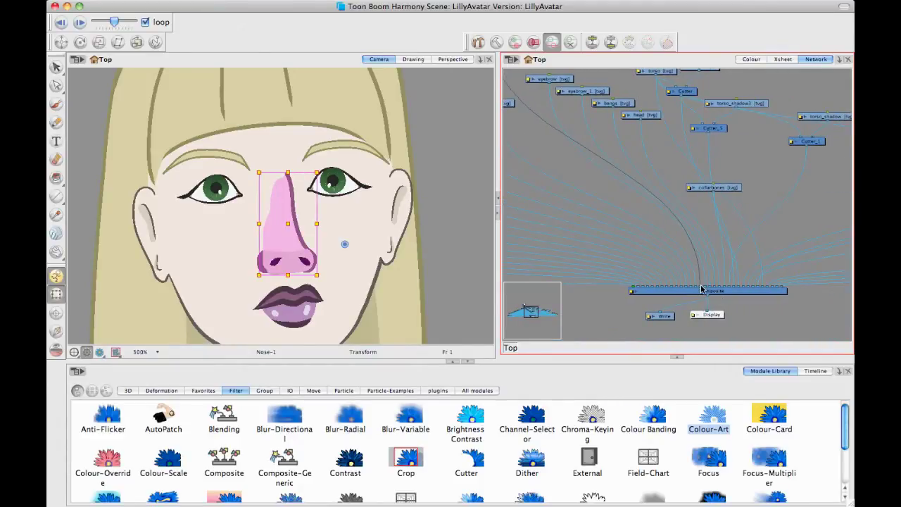
drag(700, 286, 720, 289)
drag(702, 252, 779, 327)
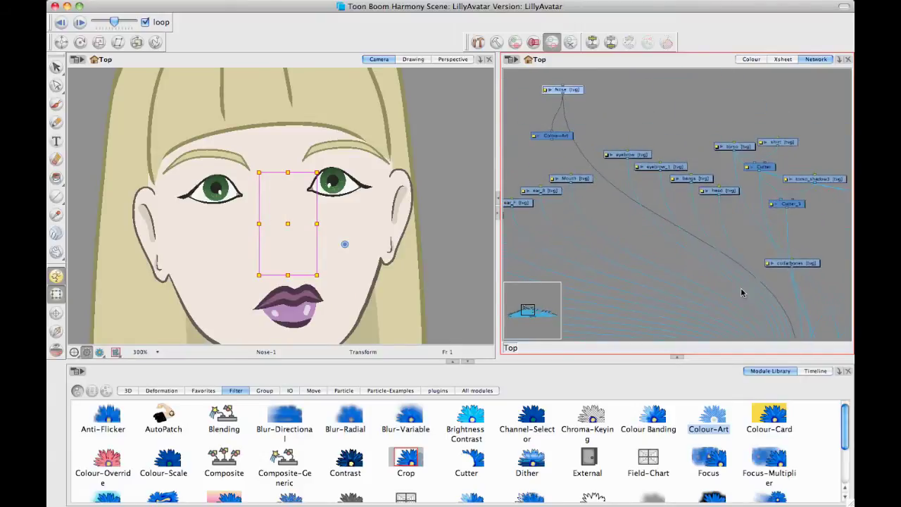
Connect the Colour-Art node's output to the Composite at a port in front of the head's and select that node
drag(555, 140, 779, 294)
drag(727, 203, 744, 280)
mouse_move(672, 137)
mouse_down()
mouse_move(660, 94)
mouse_move(679, 126)
mouse_up()
click(635, 129)
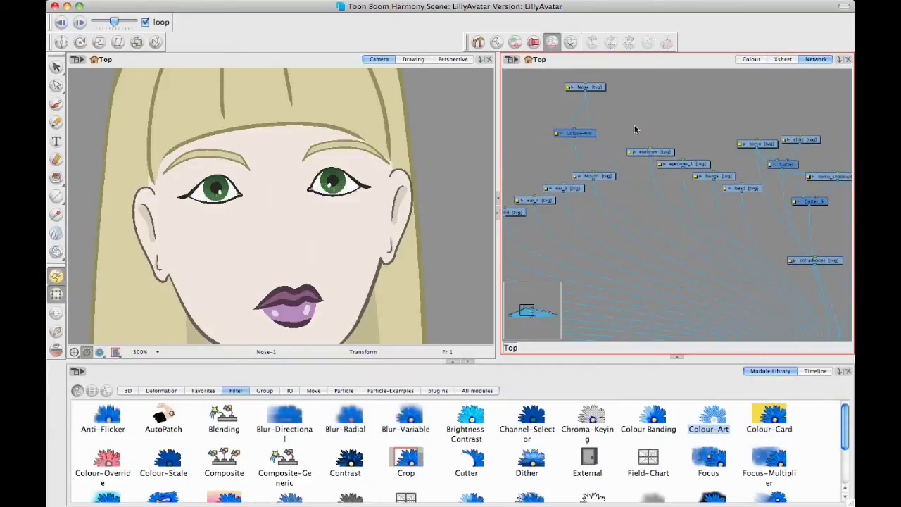
click(585, 131)
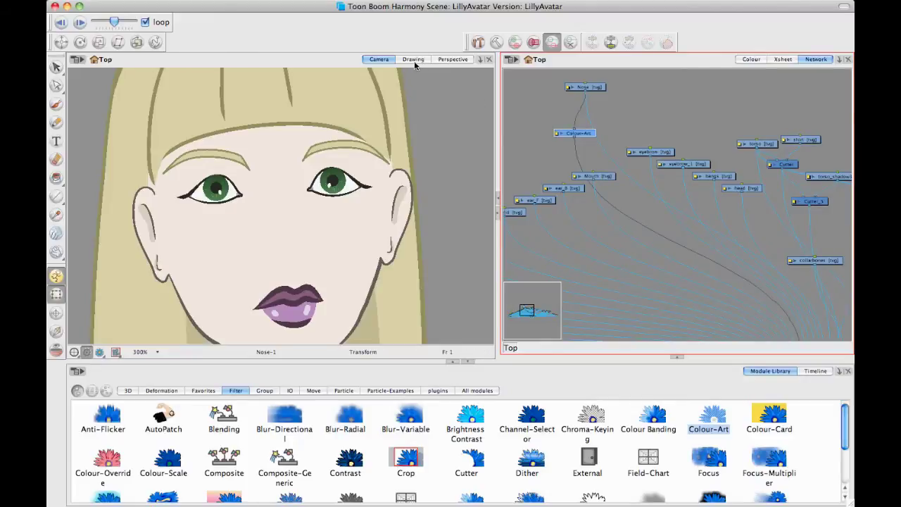
Examine the Nose drawing's separate art layers in the Drawing view and return to the Camera view
click(591, 87)
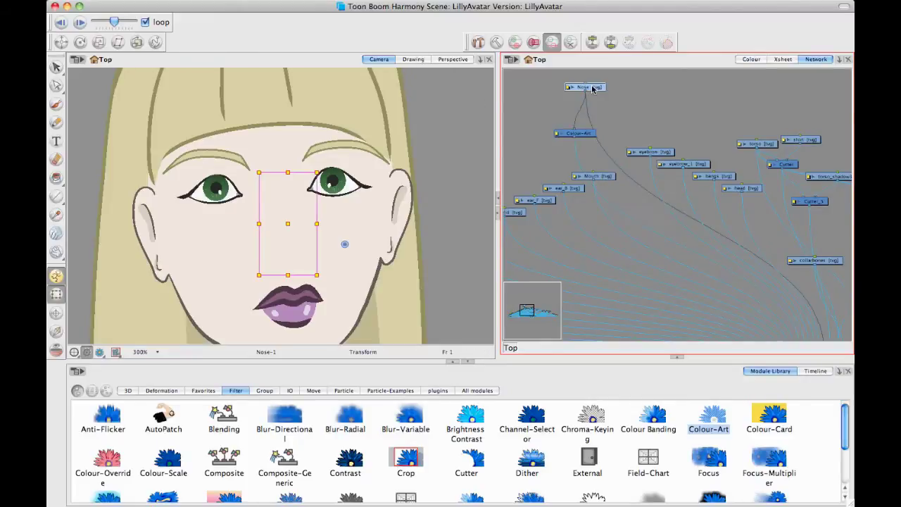
click(413, 59)
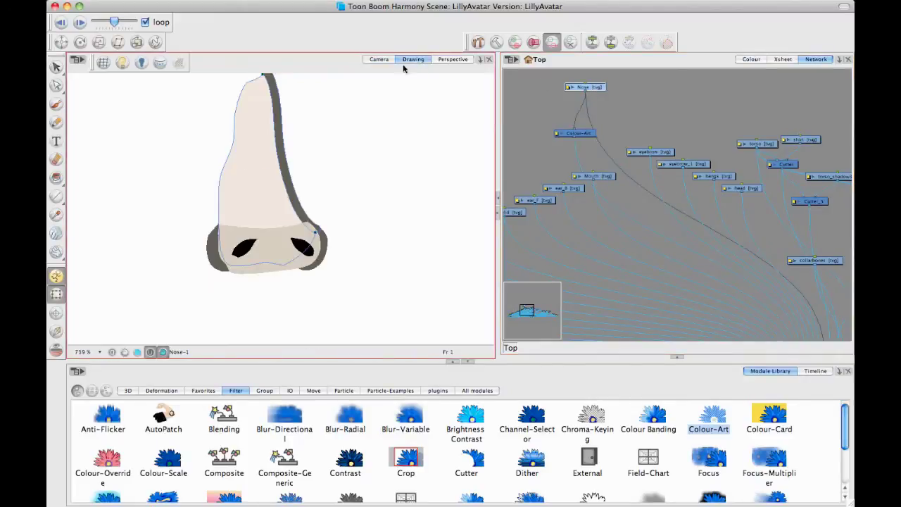
click(138, 353)
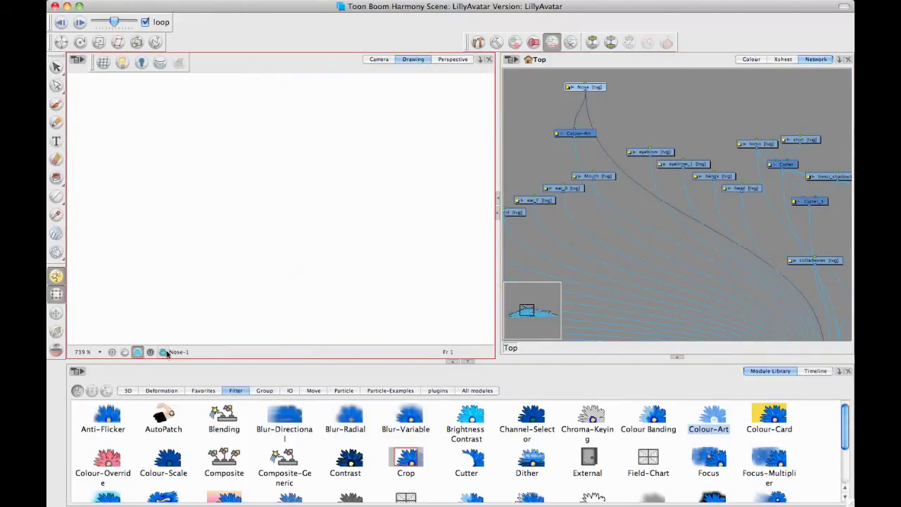
click(125, 354)
click(136, 354)
click(125, 354)
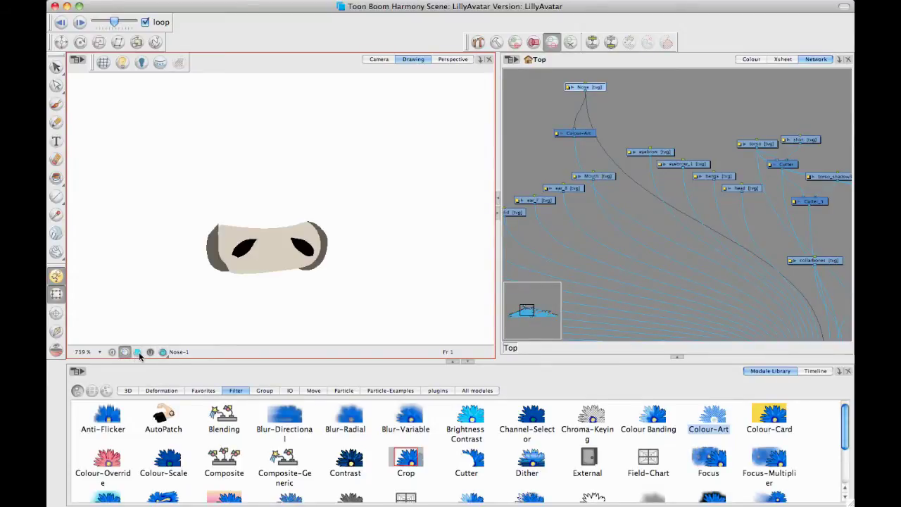
click(139, 355)
click(123, 353)
click(387, 60)
Detach the Colour-Art node from the Nose connections and delete it
click(580, 137)
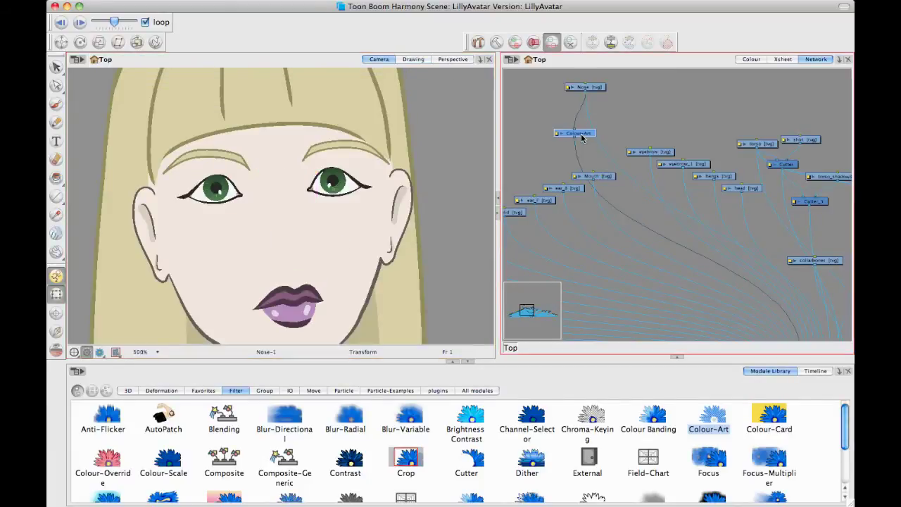
drag(579, 135, 658, 108)
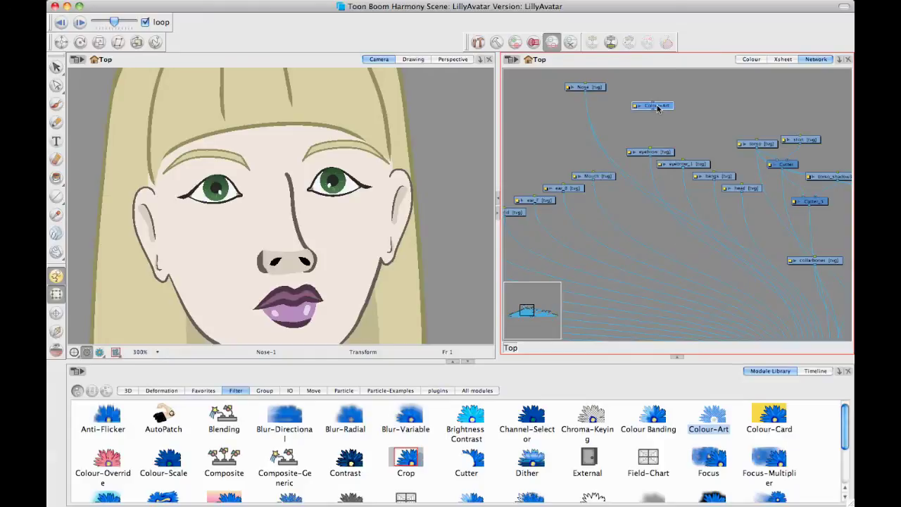
key(Delete)
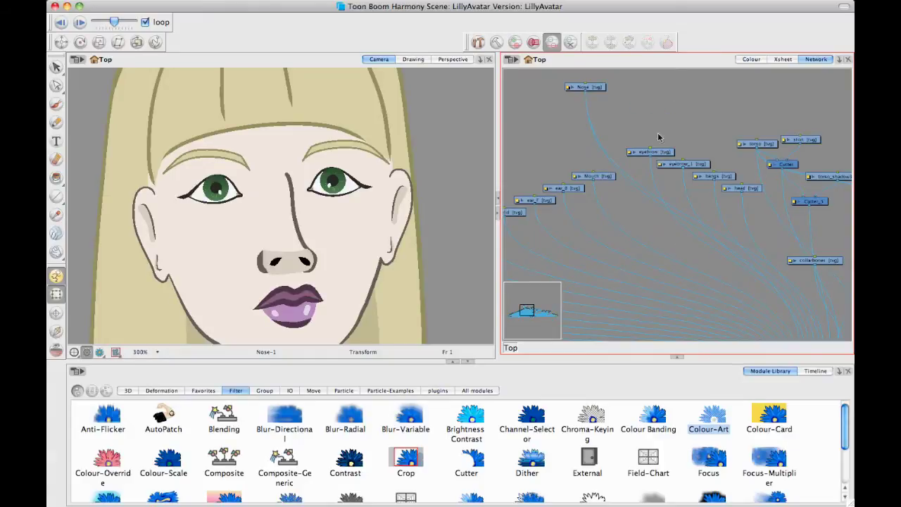
Insert a Line-Art filter module into the Nose connection that passes in front of the head
scroll(719, 456, down, 3)
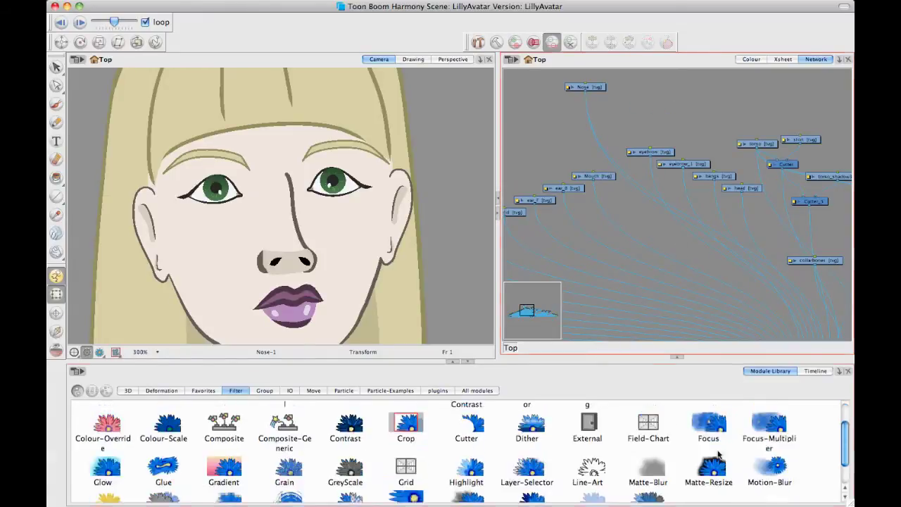
drag(593, 434, 630, 202)
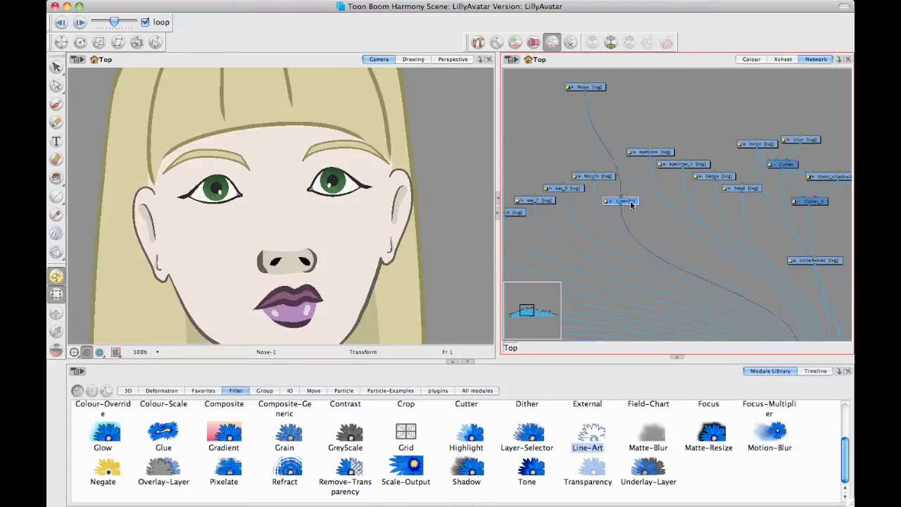
Try moving the nose across the face to the edge of the head beside the ear
click(283, 259)
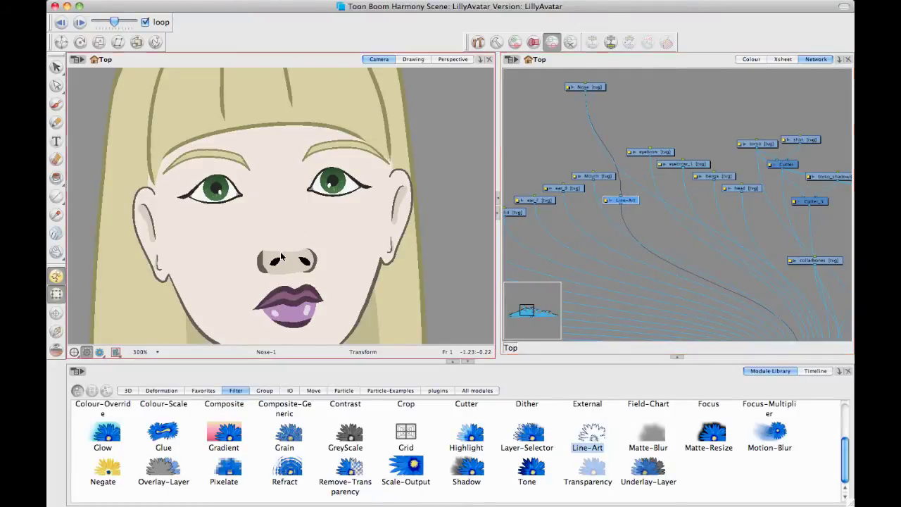
click(368, 159)
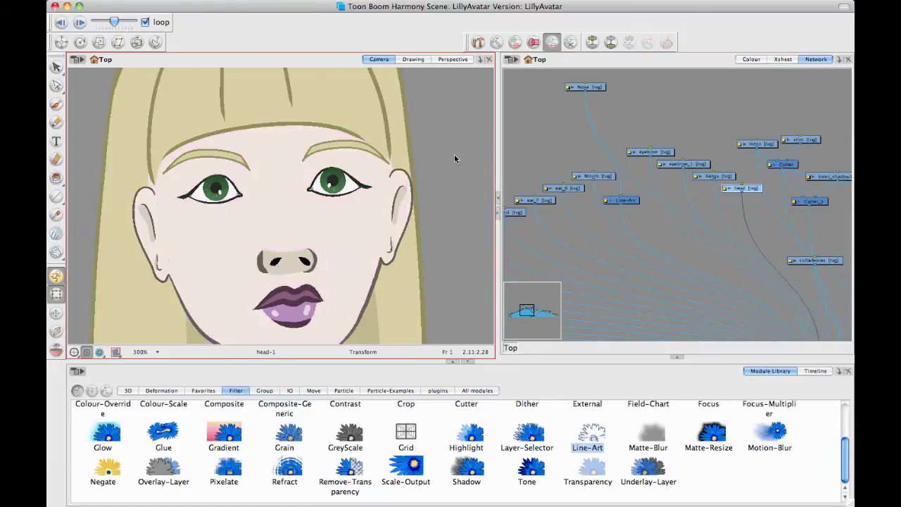
drag(304, 257, 402, 269)
click(473, 230)
Move the ear next to the nose away from the head
click(400, 212)
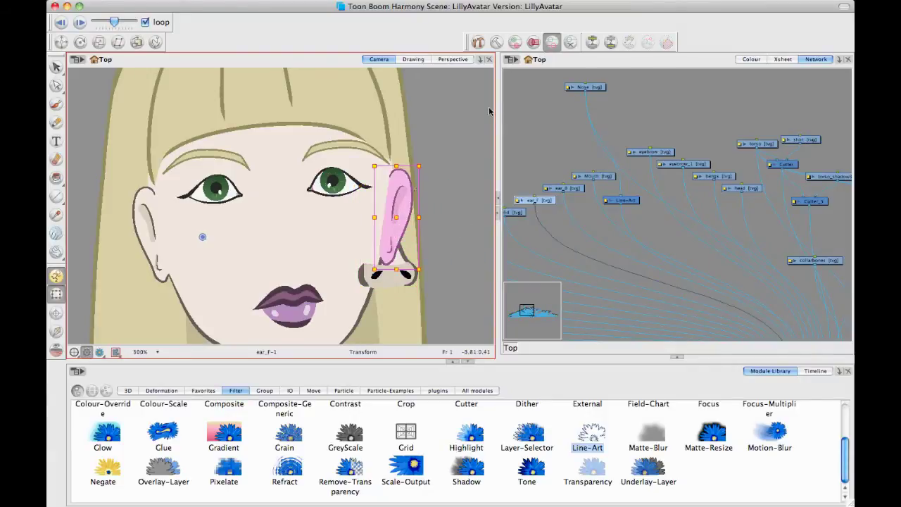
drag(489, 111, 505, 96)
click(461, 193)
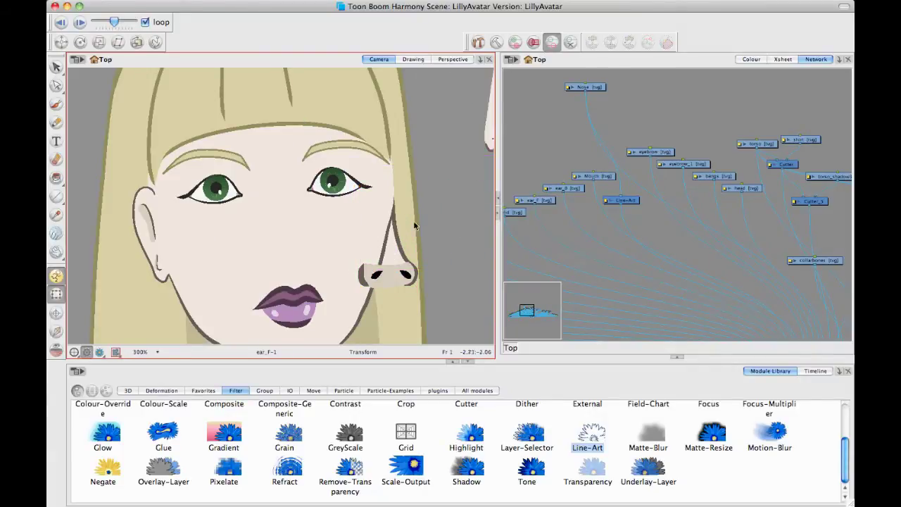
Nudge the nose slightly at the head's edge and examine how its bridge overlaps the face outline
click(394, 252)
mouse_move(397, 249)
mouse_down()
mouse_move(380, 247)
mouse_move(398, 245)
mouse_up()
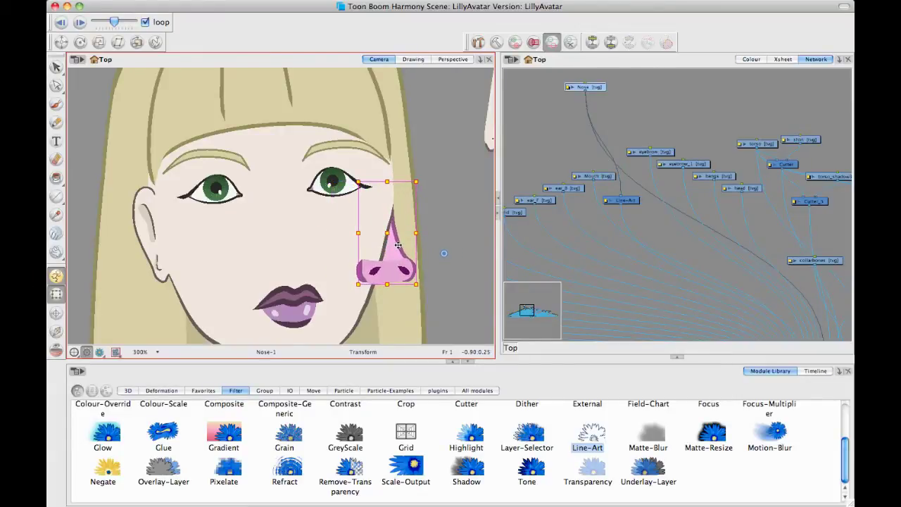
click(434, 247)
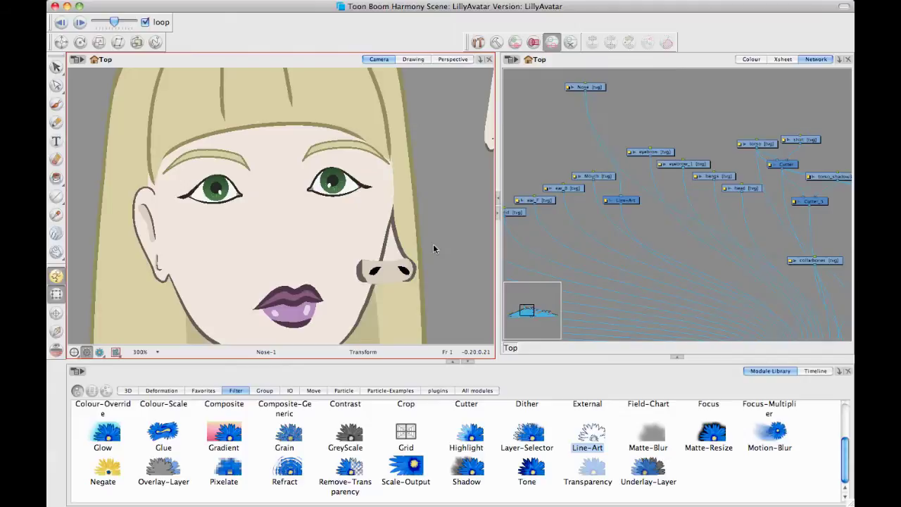
click(396, 282)
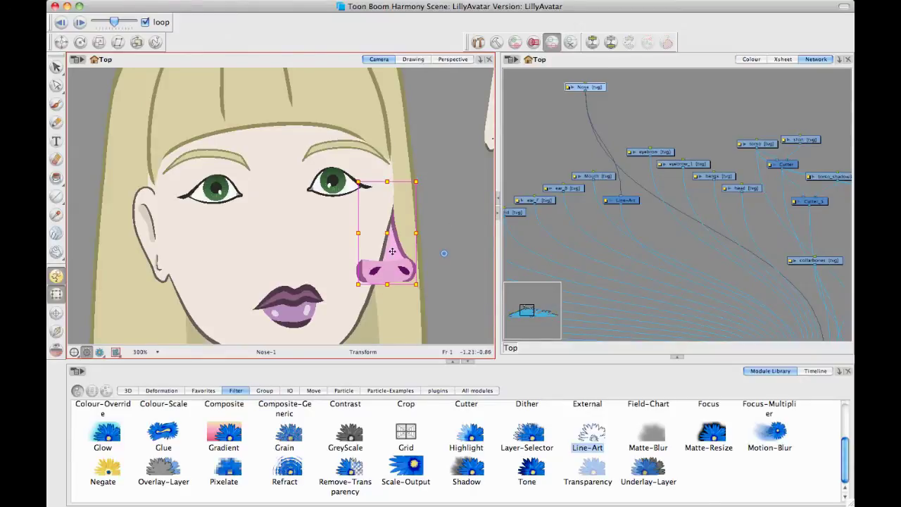
drag(368, 270, 369, 225)
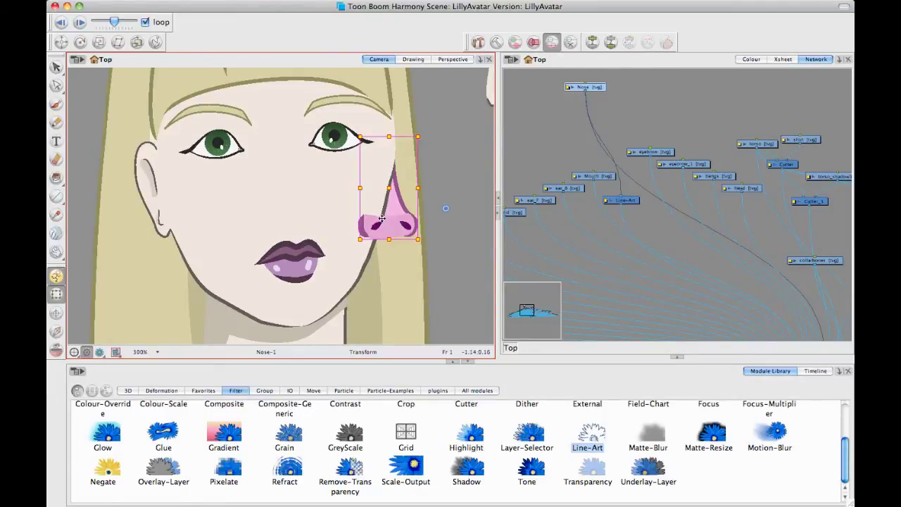
Undo the nose and ear moves
key(super+z)
key(super+z)
key(super+z)
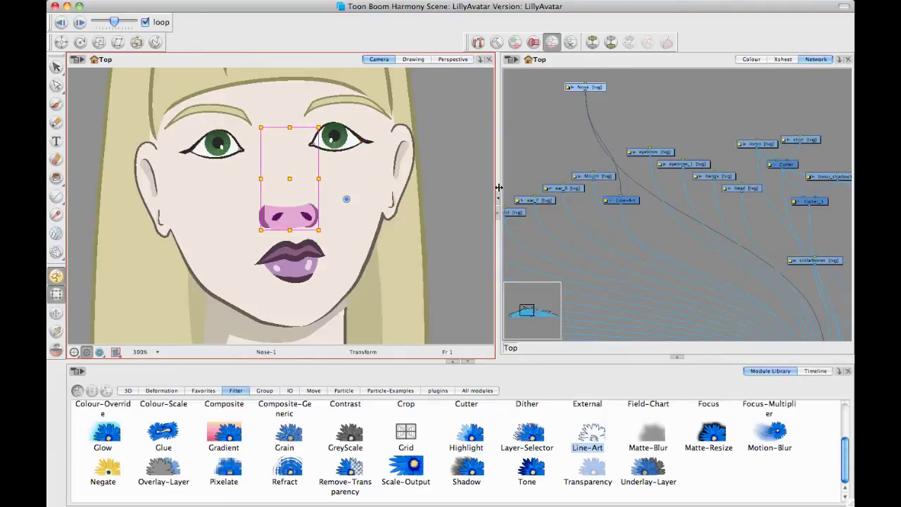
Reposition the Nose node in the network closer to above the Line-Art node
click(546, 140)
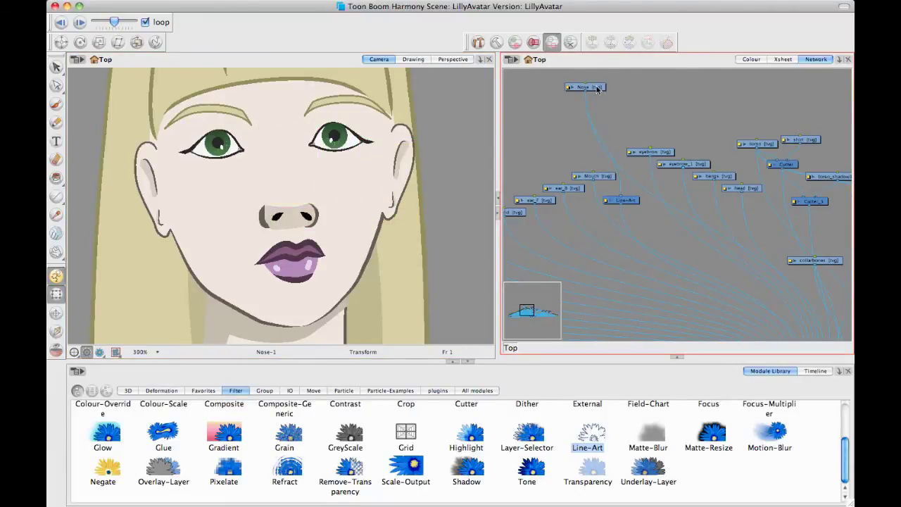
drag(596, 89, 620, 85)
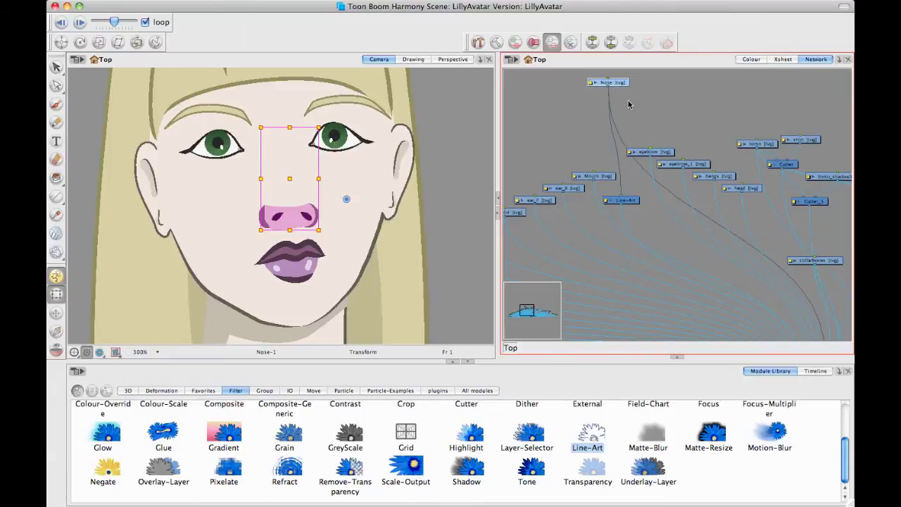
click(670, 120)
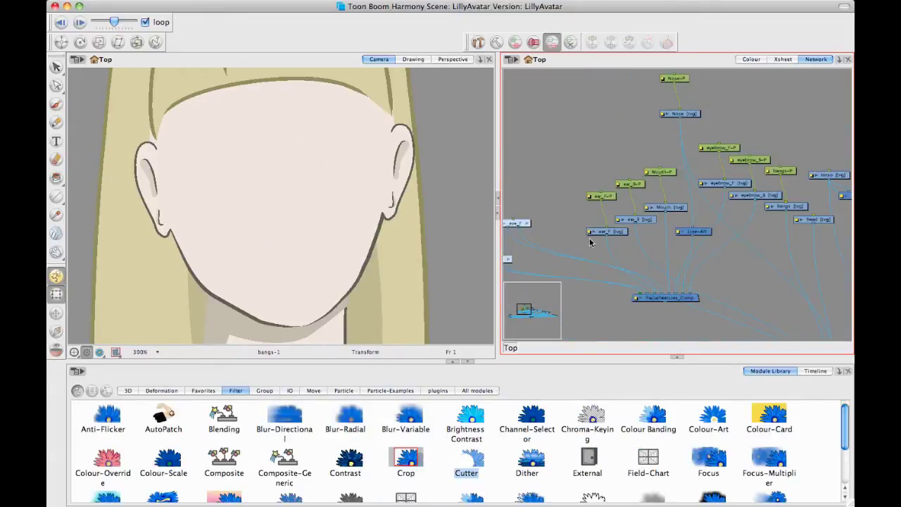
Open the eye_F group and spread out its Composite_1 and Iris nodes to separate the connections
drag(616, 247, 699, 190)
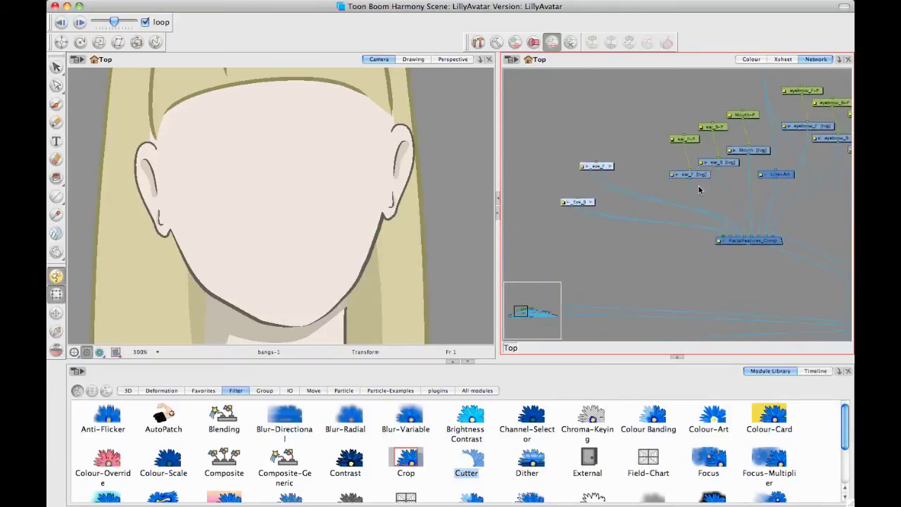
key(2)
key(2)
key(2)
click(570, 140)
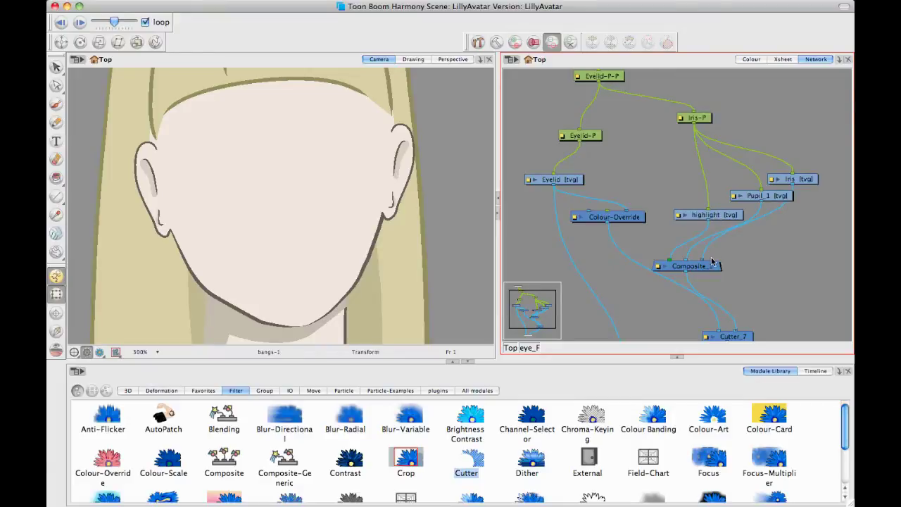
drag(713, 266, 783, 271)
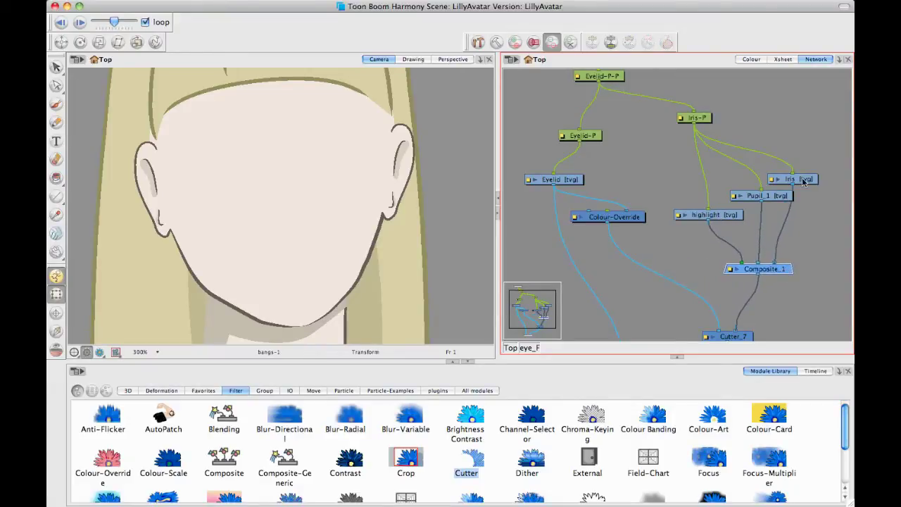
drag(805, 180, 817, 180)
click(783, 142)
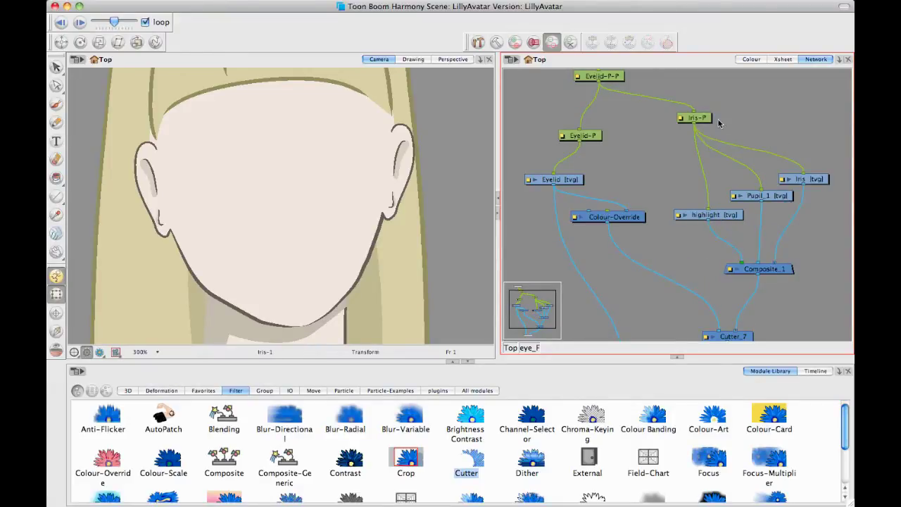
Examine the Iris-P peg hierarchy in the eye_F group and the Mouth-P peg in the top-level network
drag(718, 122, 737, 146)
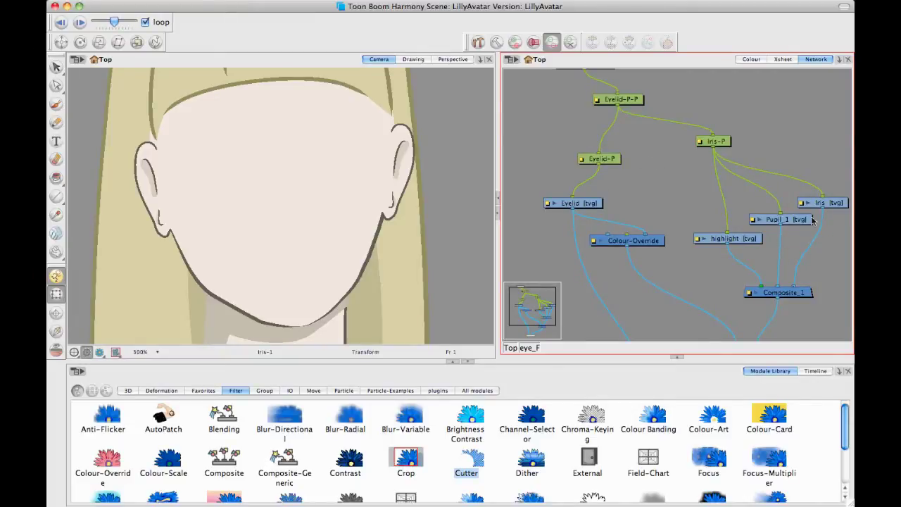
drag(686, 138, 702, 200)
click(719, 203)
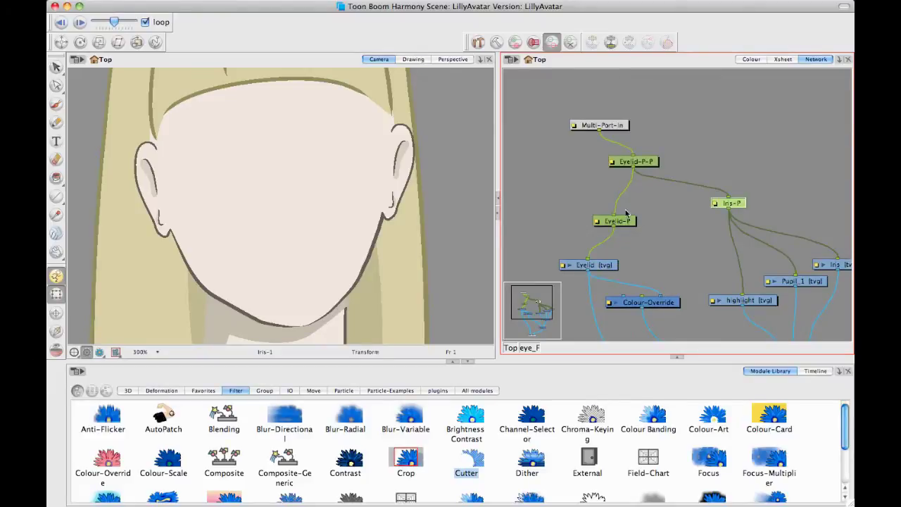
click(513, 347)
drag(735, 202, 641, 308)
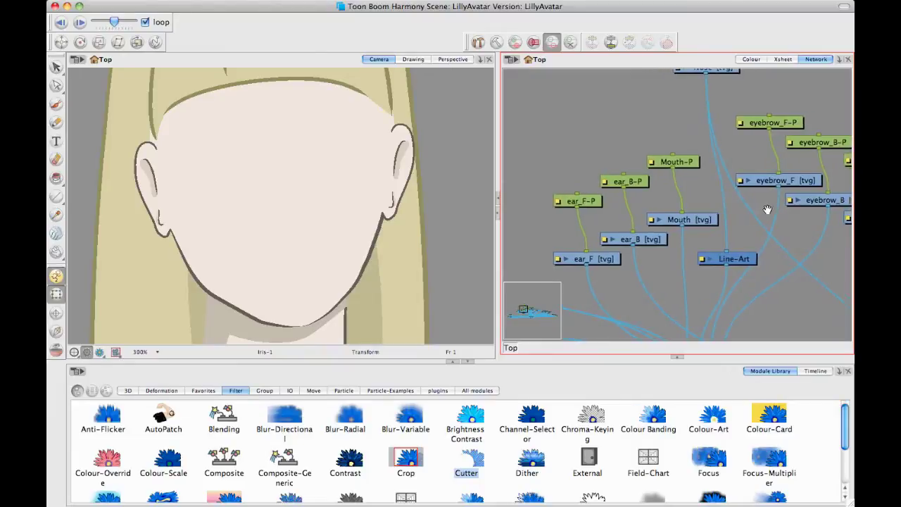
drag(757, 163, 721, 155)
click(624, 171)
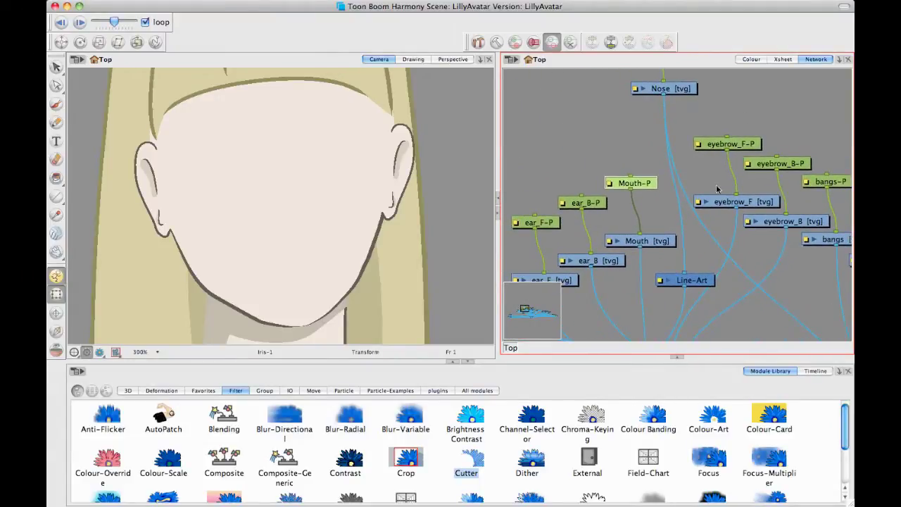
Reposition the FacialFeatures_Comp node and set its compositing mode to As Bitmap after comparing it with Pass Through
drag(700, 218, 766, 123)
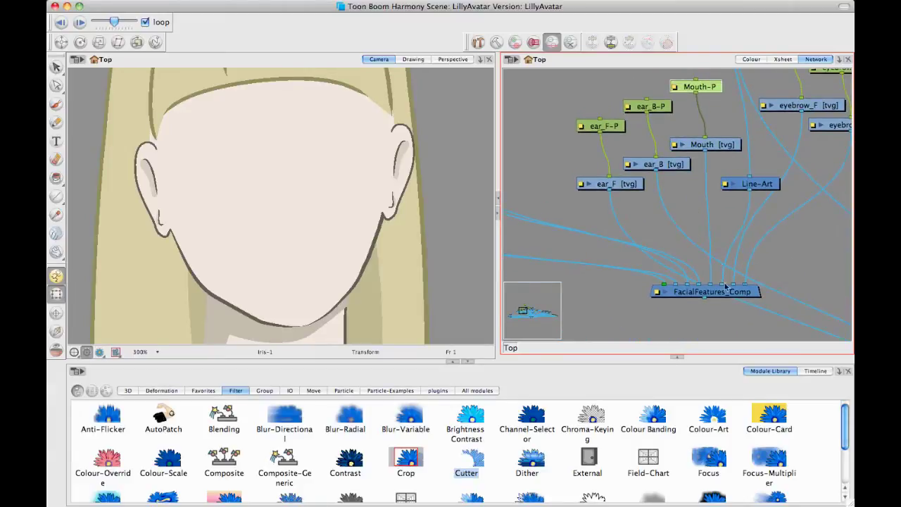
drag(725, 286, 683, 303)
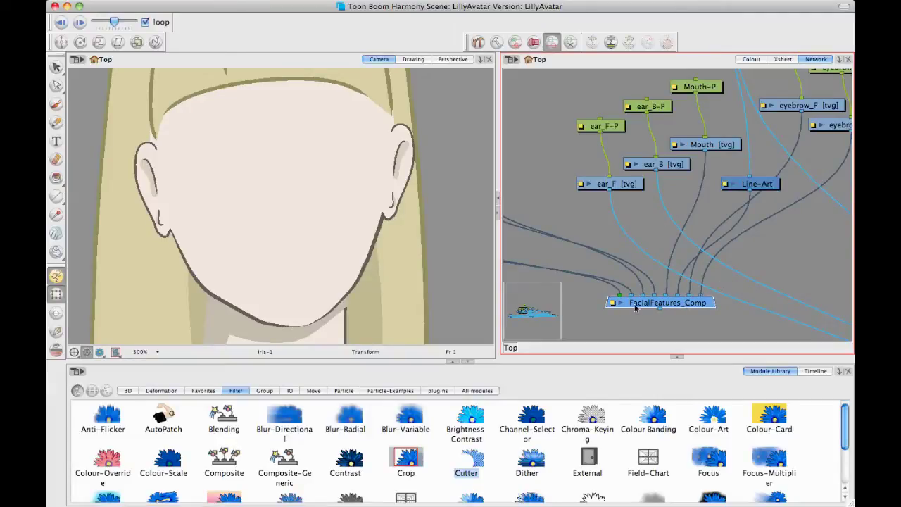
click(612, 303)
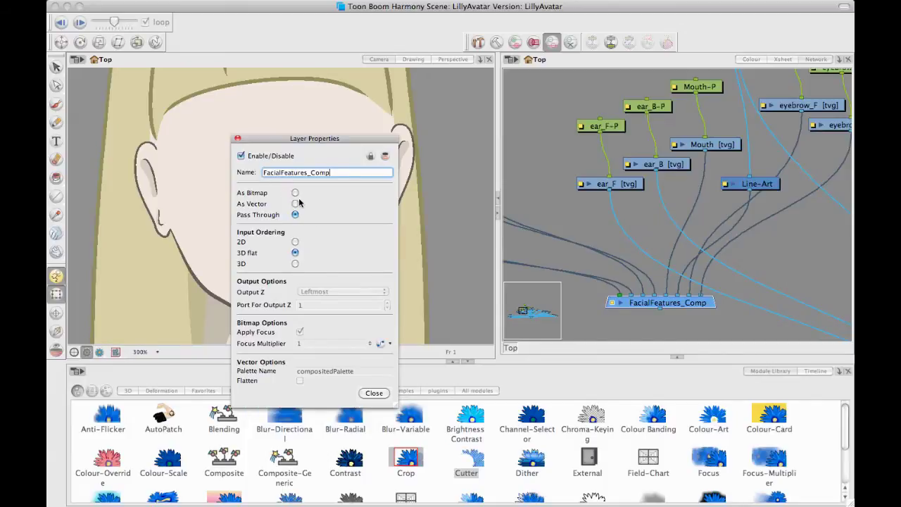
click(295, 193)
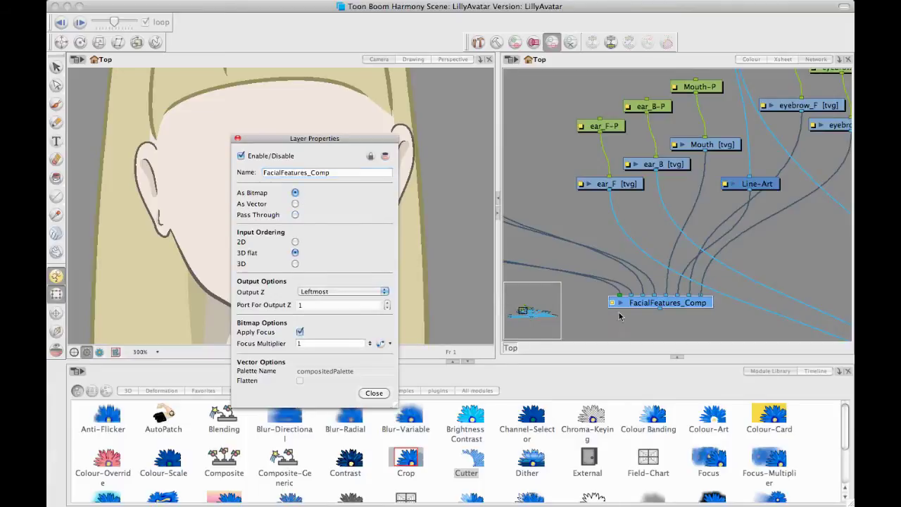
click(295, 215)
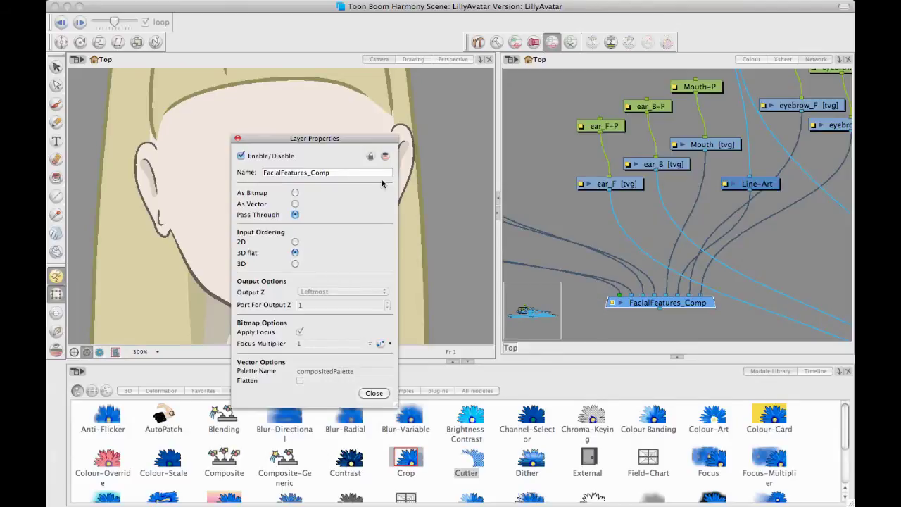
click(295, 192)
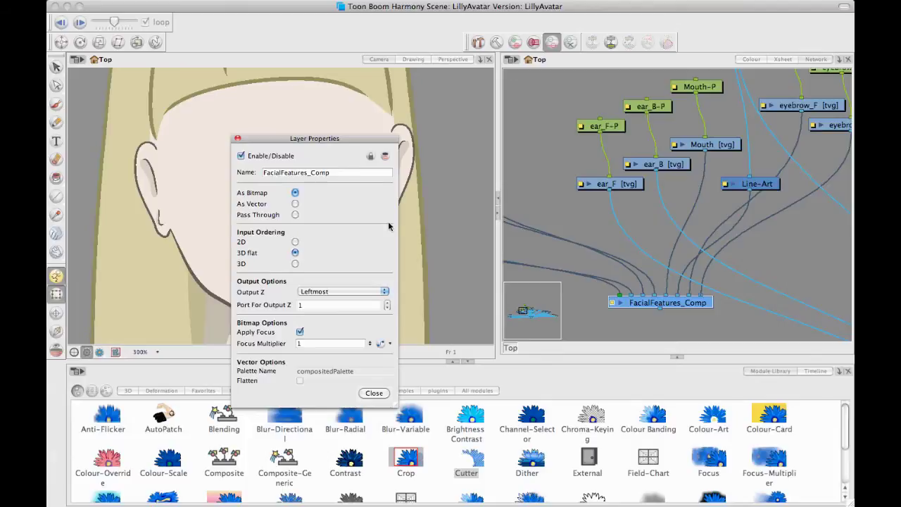
Set the FacialFeatures_Comp node's compositing mode to Pass Through
click(294, 215)
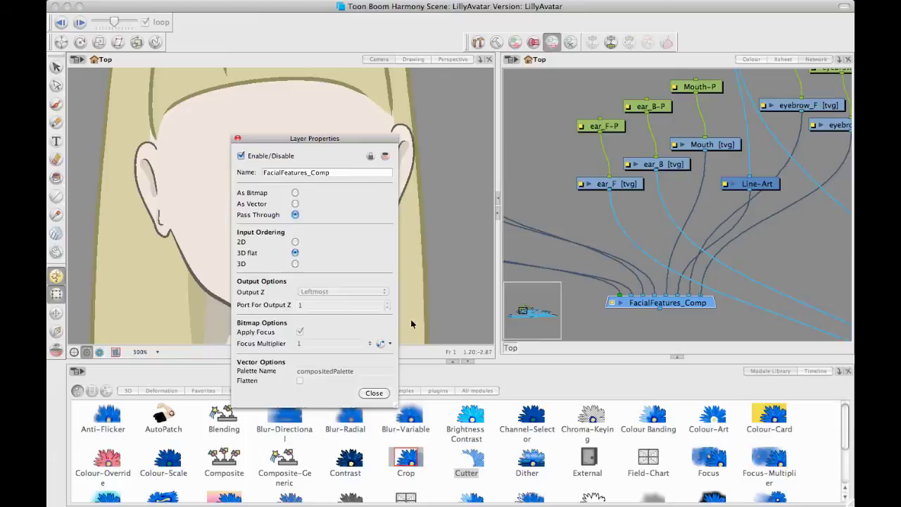
click(373, 393)
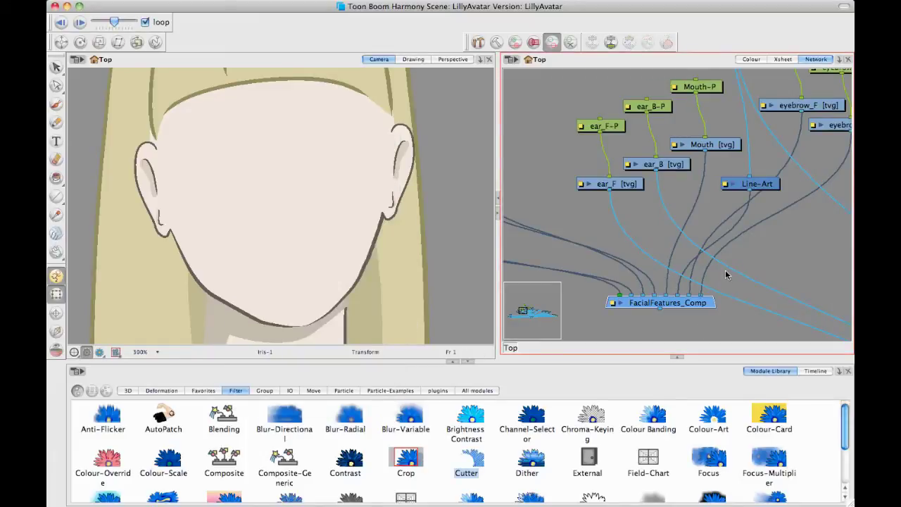
Connect the FacialFeatures_Comp output to the main Composite node so the facial features render over the head
drag(726, 271, 772, 225)
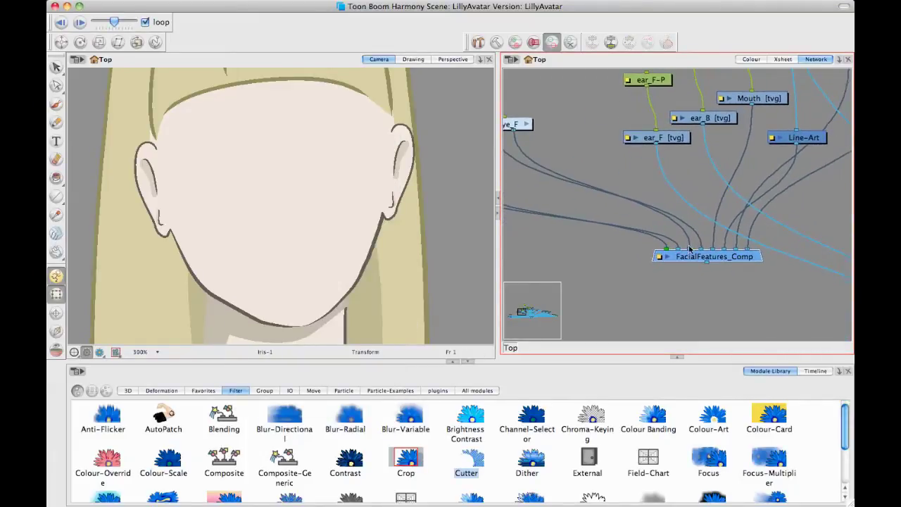
drag(749, 273, 695, 197)
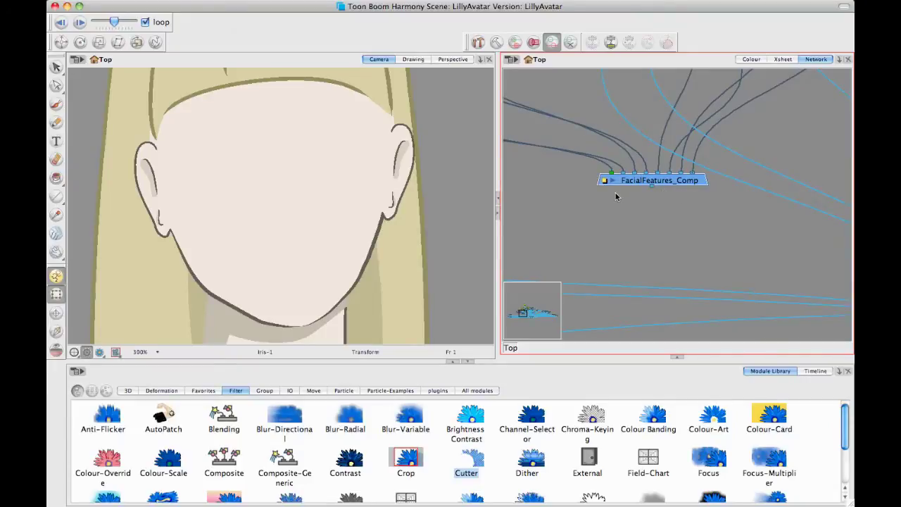
drag(753, 233, 715, 215)
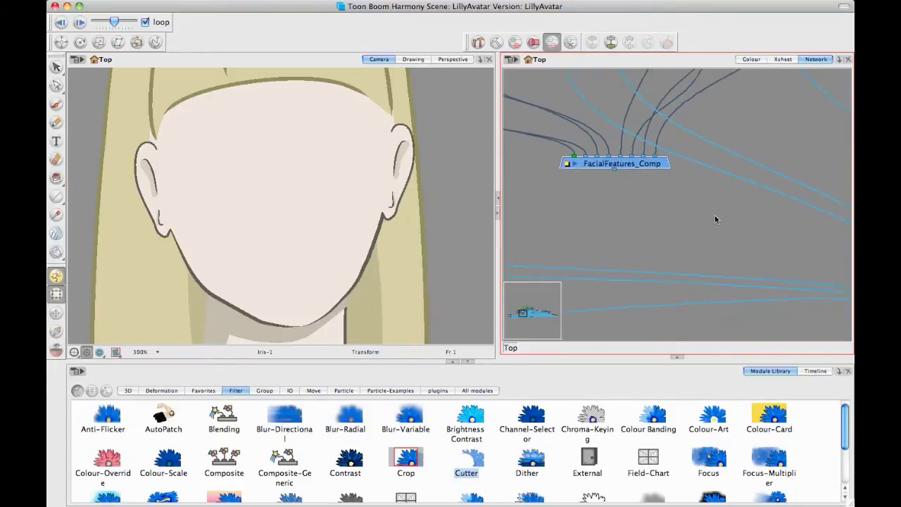
scroll(714, 215, down, 3)
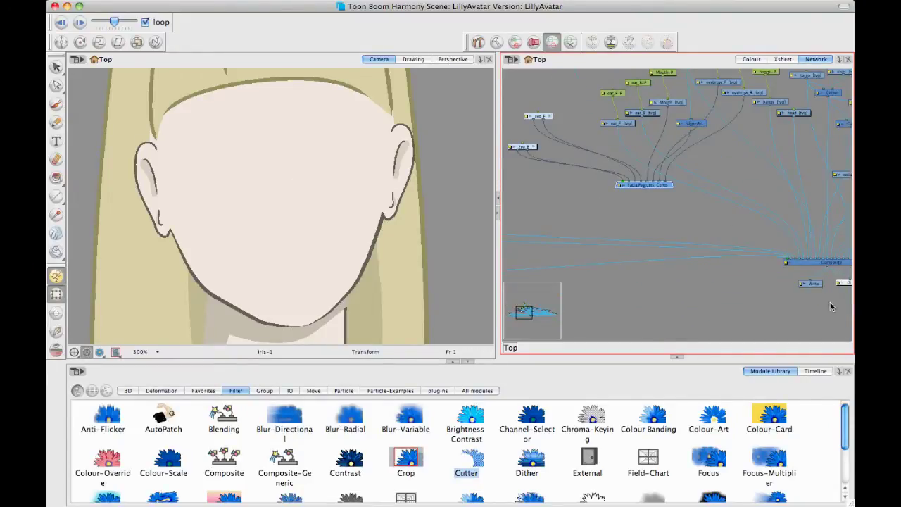
drag(835, 309, 770, 316)
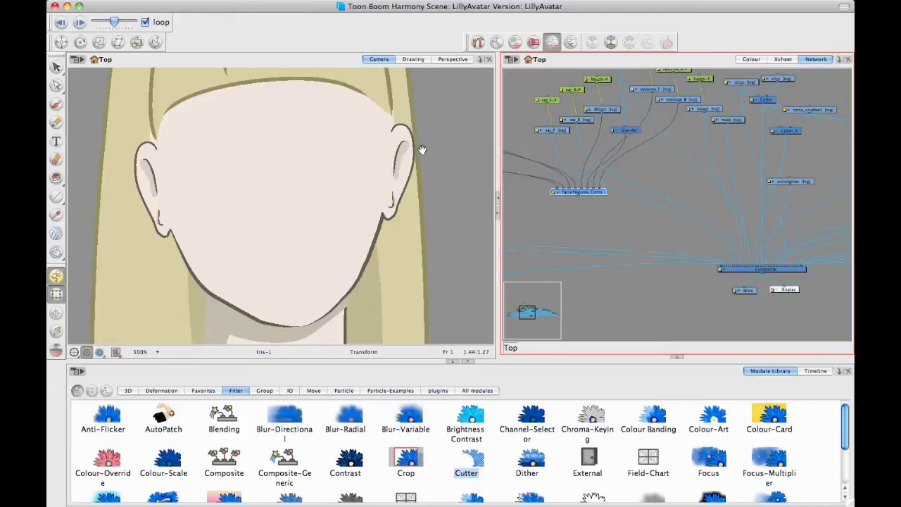
mouse_move(422, 149)
mouse_down()
mouse_move(453, 218)
mouse_move(419, 155)
mouse_up()
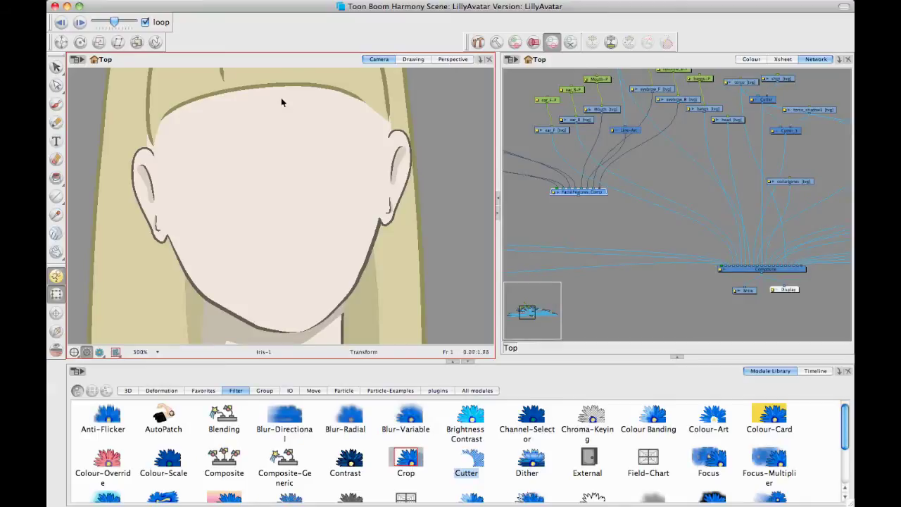
drag(340, 274, 371, 263)
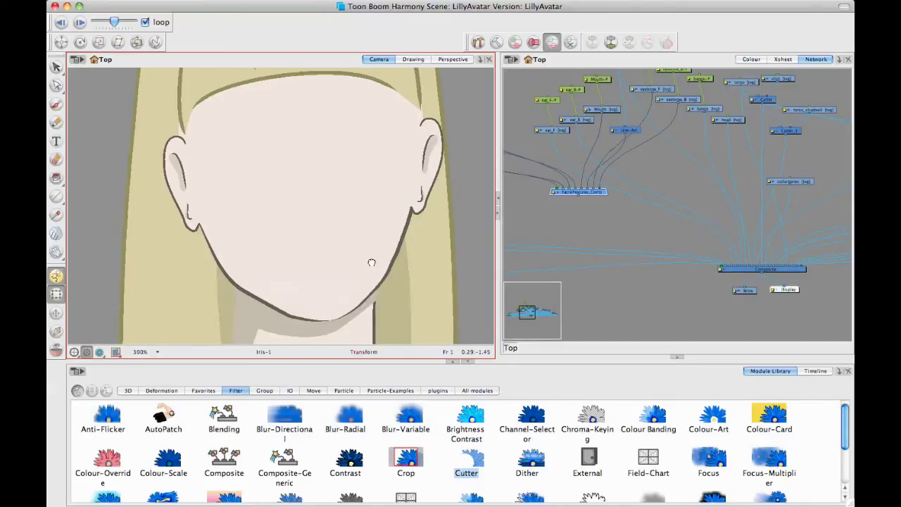
key(1)
key(1)
key(1)
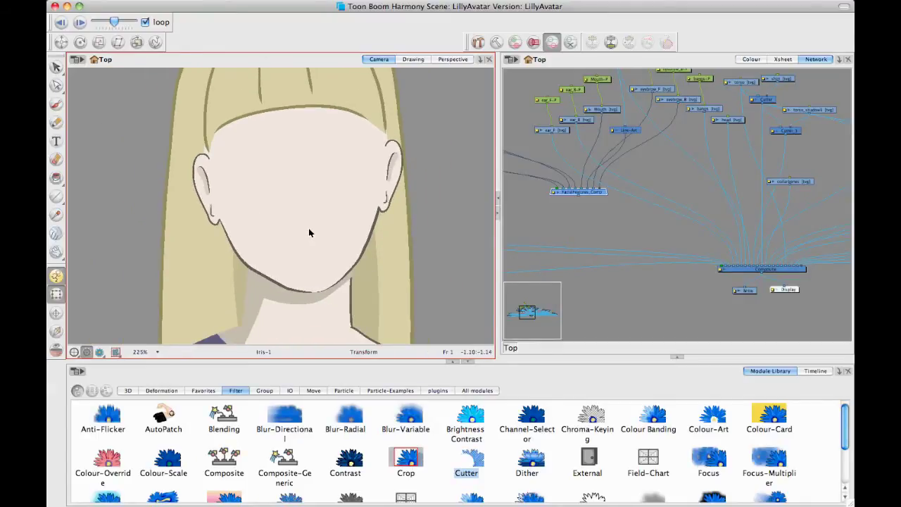
click(649, 221)
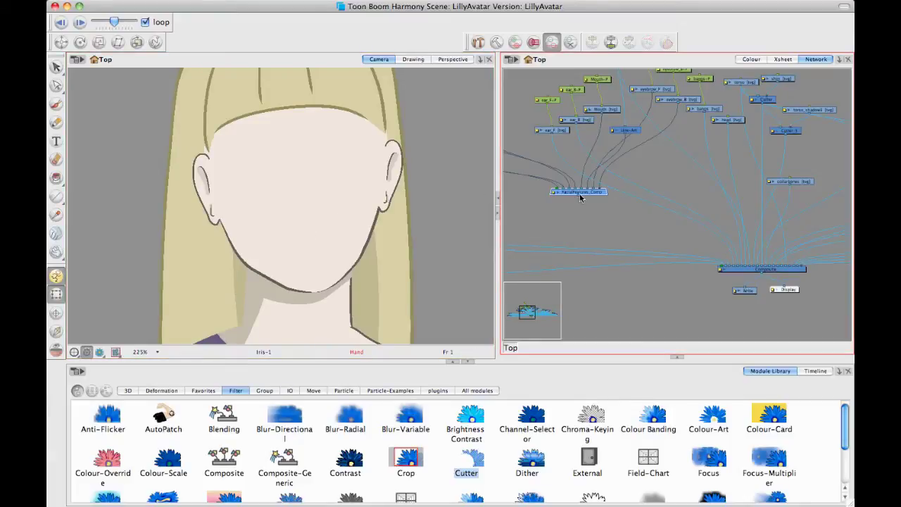
drag(579, 193, 731, 268)
click(665, 212)
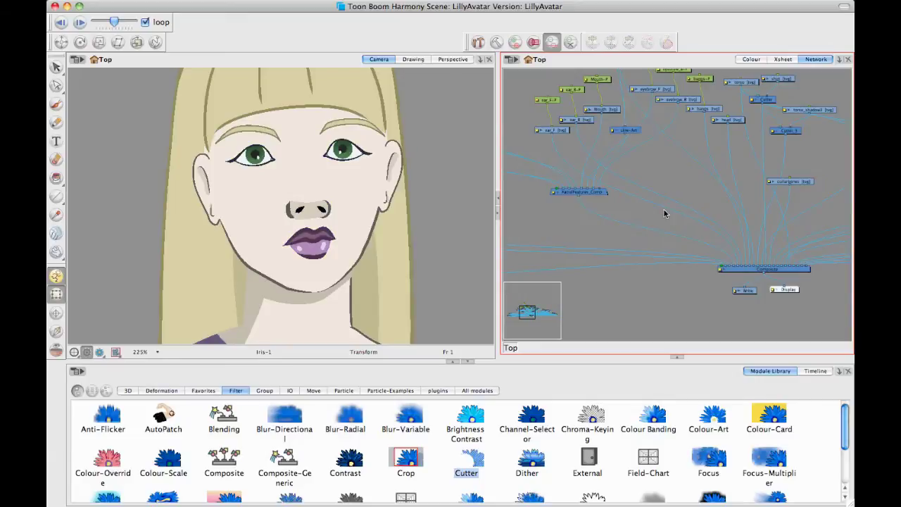
Examine which artwork FacialFeatures_Comp and the head drawing control, and how they connect to the main Composite
click(594, 192)
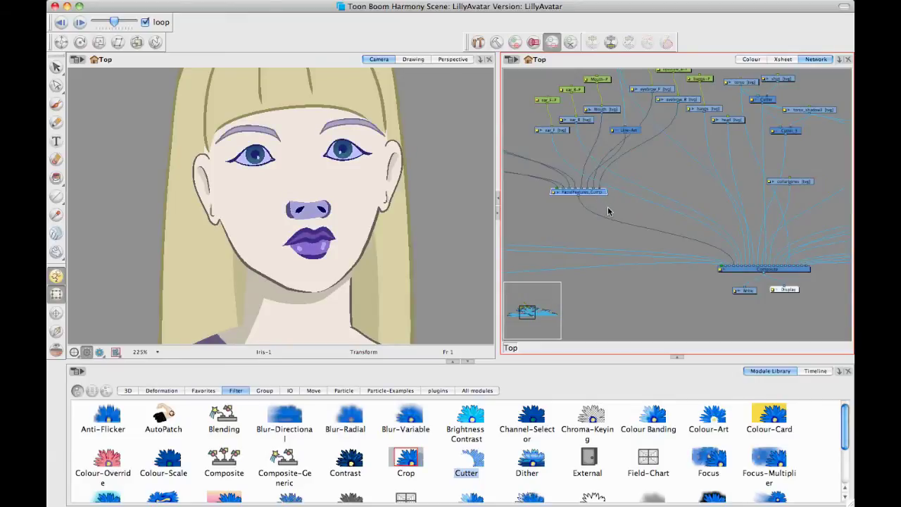
click(608, 208)
click(600, 193)
key(space)
click(618, 218)
drag(633, 213, 718, 254)
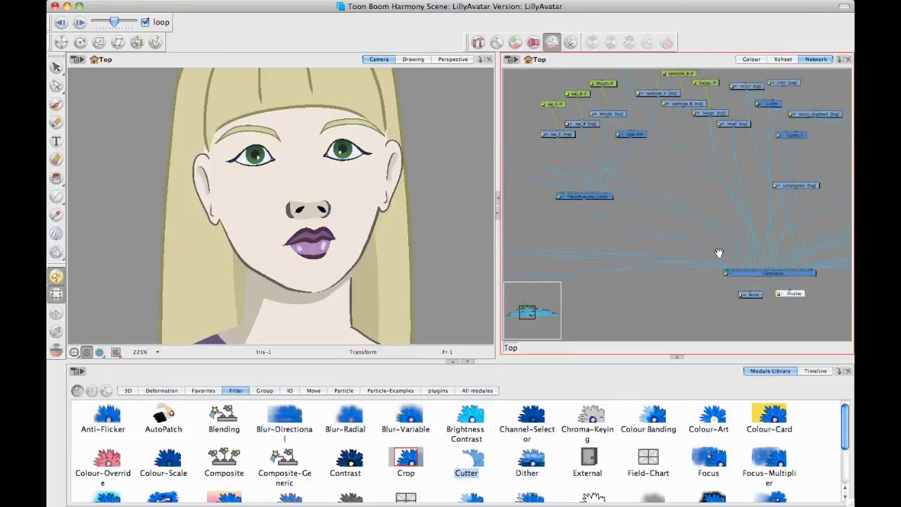
scroll(718, 255, up, 5)
scroll(757, 266, down, 5)
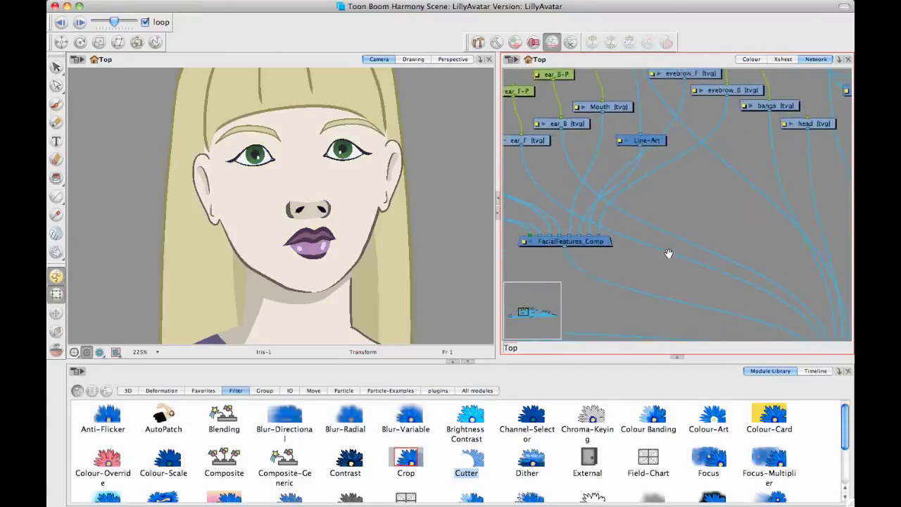
drag(720, 235, 718, 254)
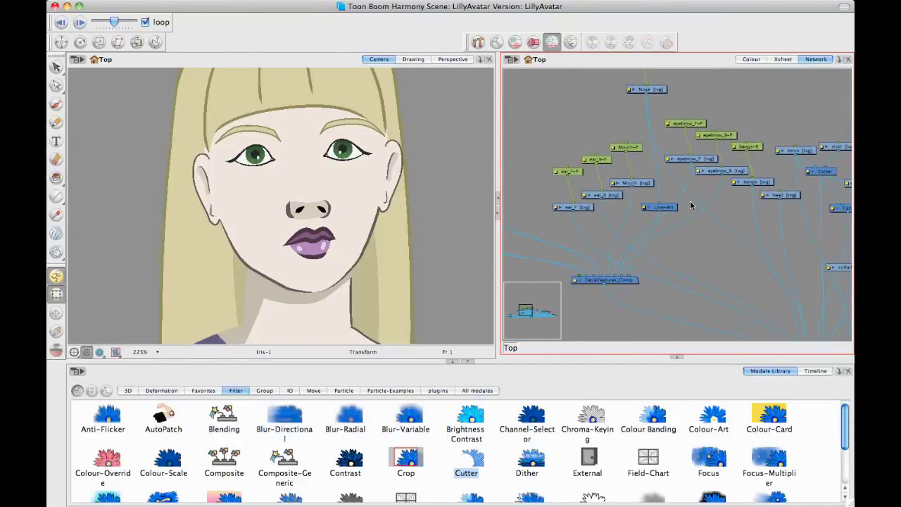
drag(780, 243, 751, 211)
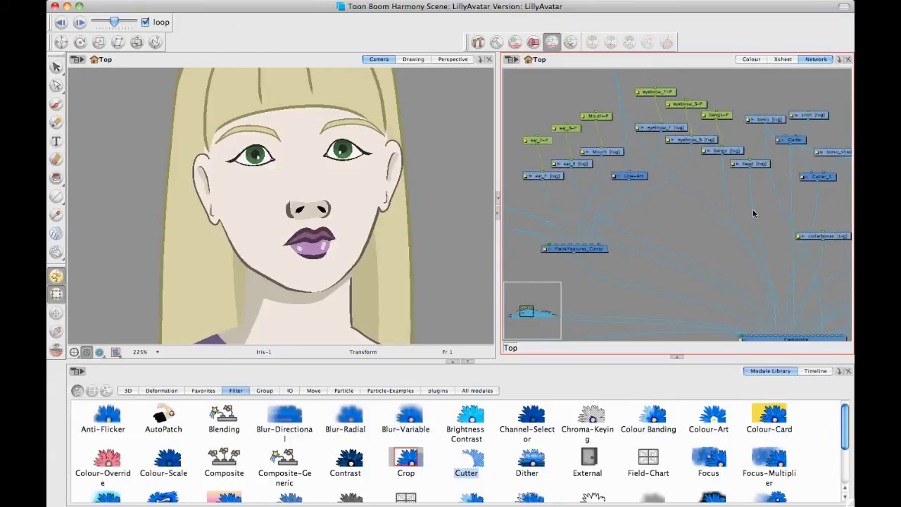
click(752, 164)
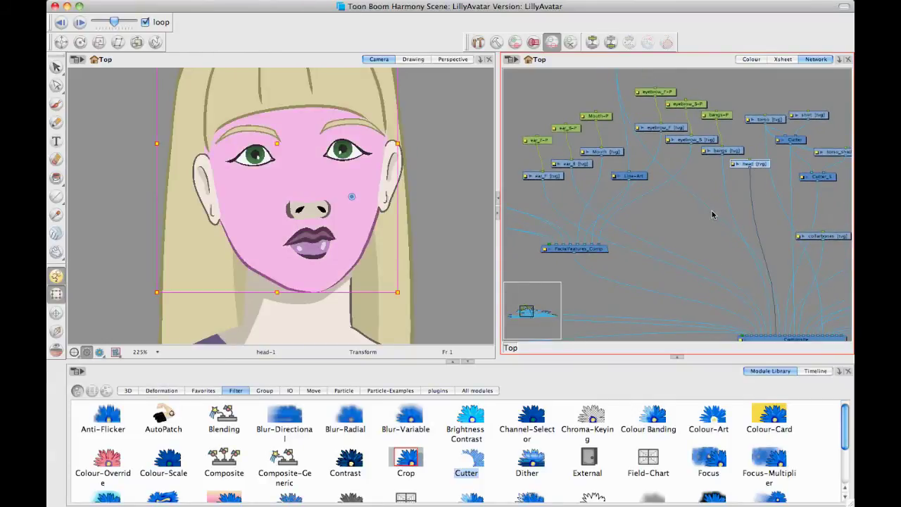
click(681, 229)
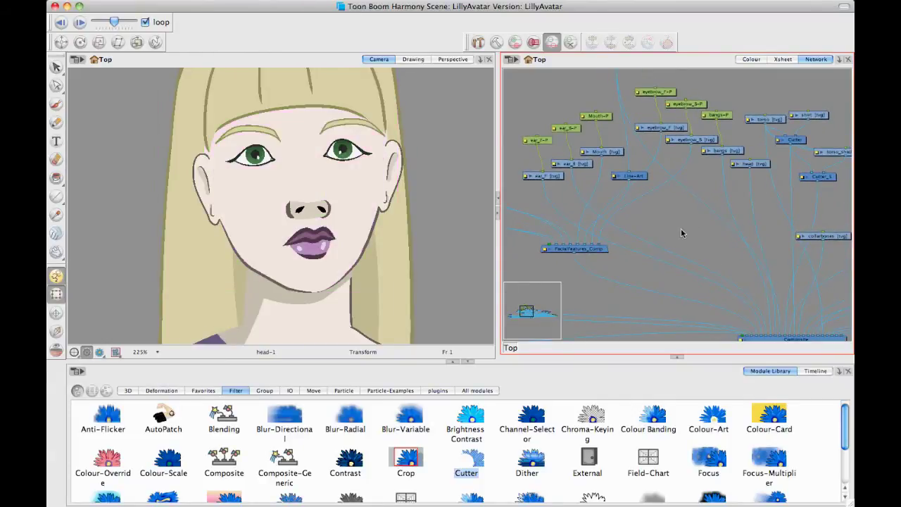
Add a Colour-Override module below the head node and connect the head drawing's output to it
click(106, 462)
drag(106, 461, 680, 286)
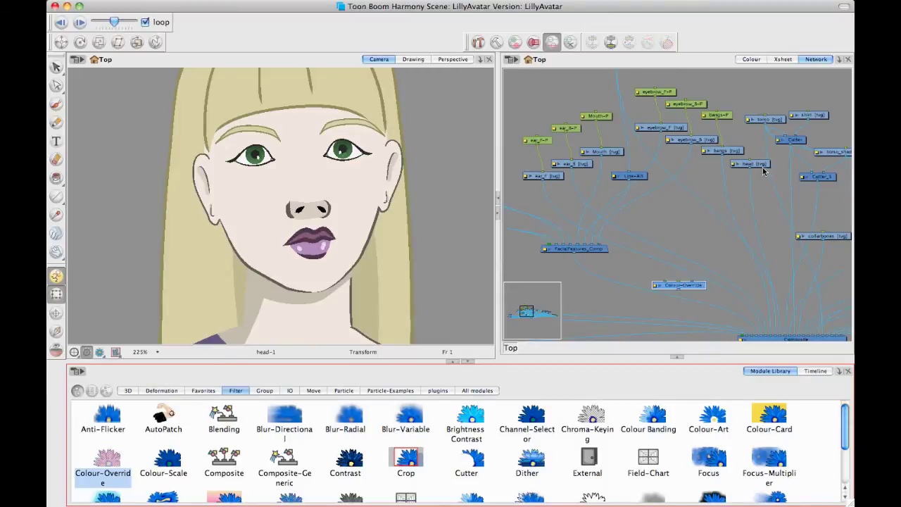
drag(750, 168, 691, 252)
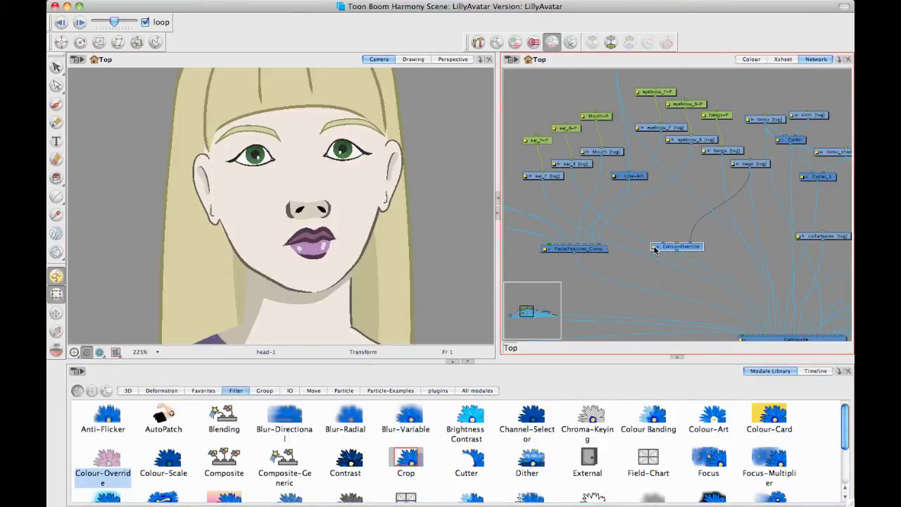
Examine the LillyAvatar palette's colour names in the Colour-Override module's layer properties
click(654, 247)
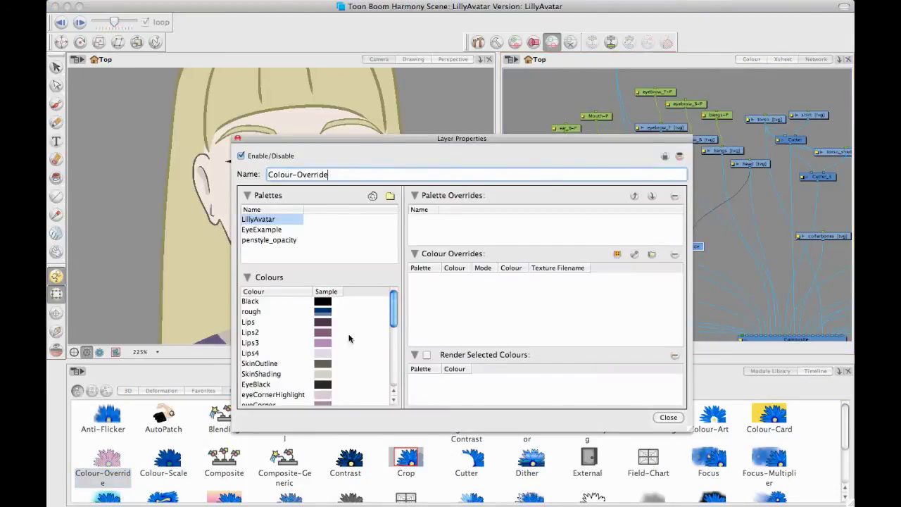
drag(391, 318, 394, 364)
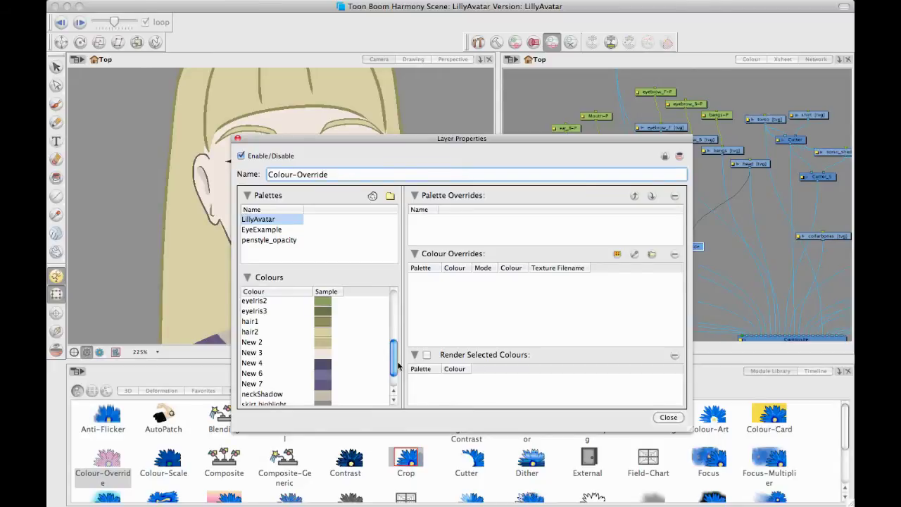
click(391, 399)
drag(394, 366, 396, 400)
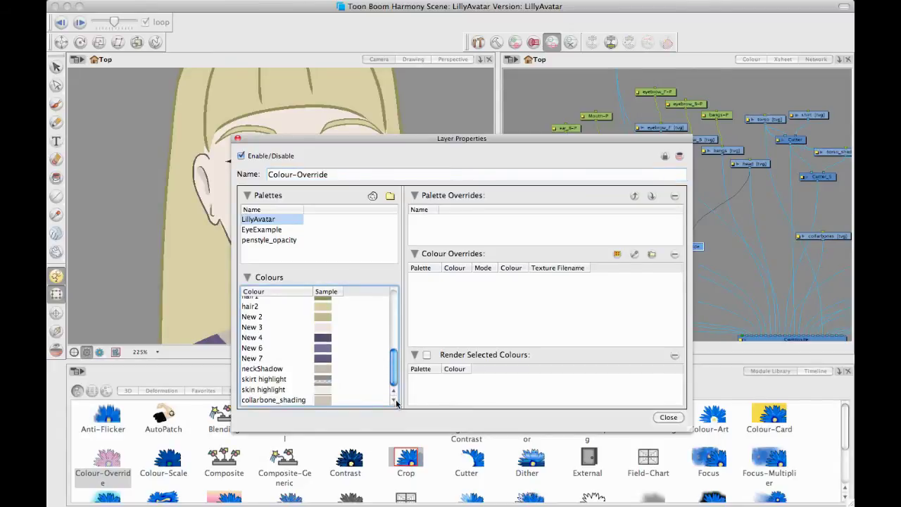
scroll(395, 399, up, 10)
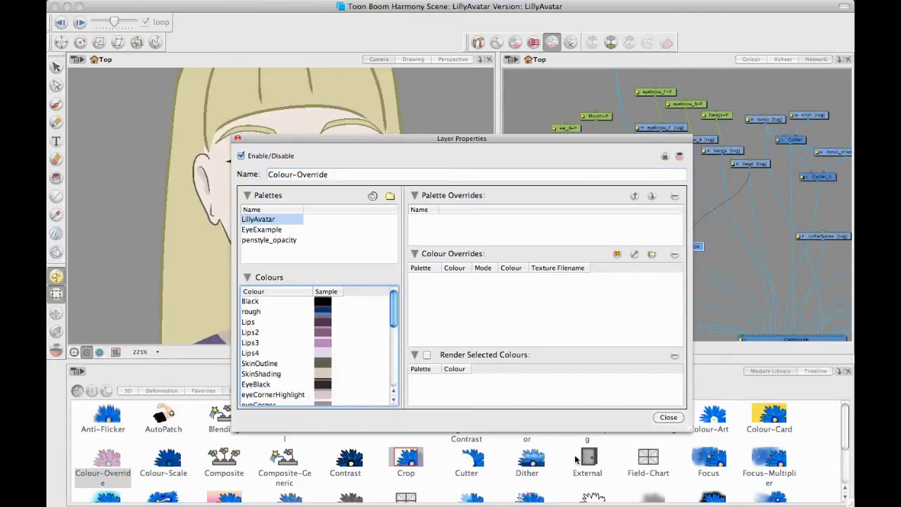
click(655, 419)
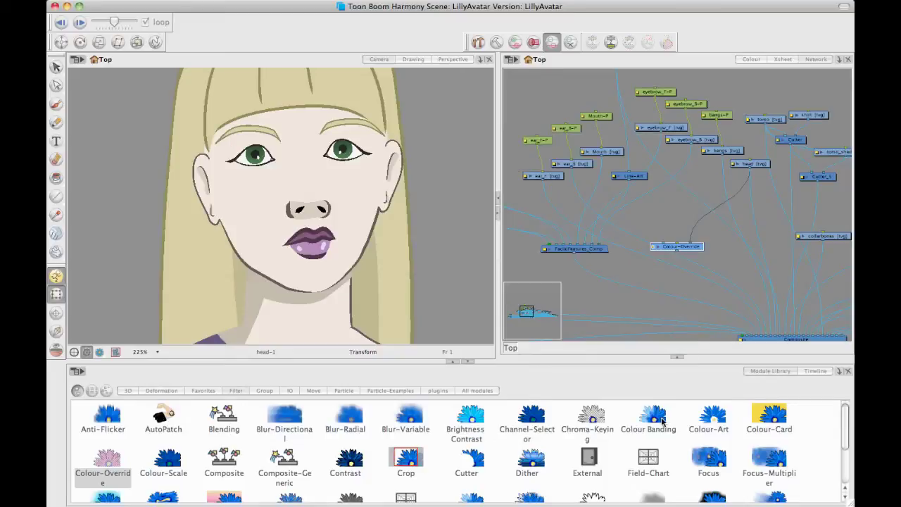
Sample the face's fill with the Dropper and rename the matching swatch in the LillyAvatar palette as skin
click(57, 217)
click(255, 199)
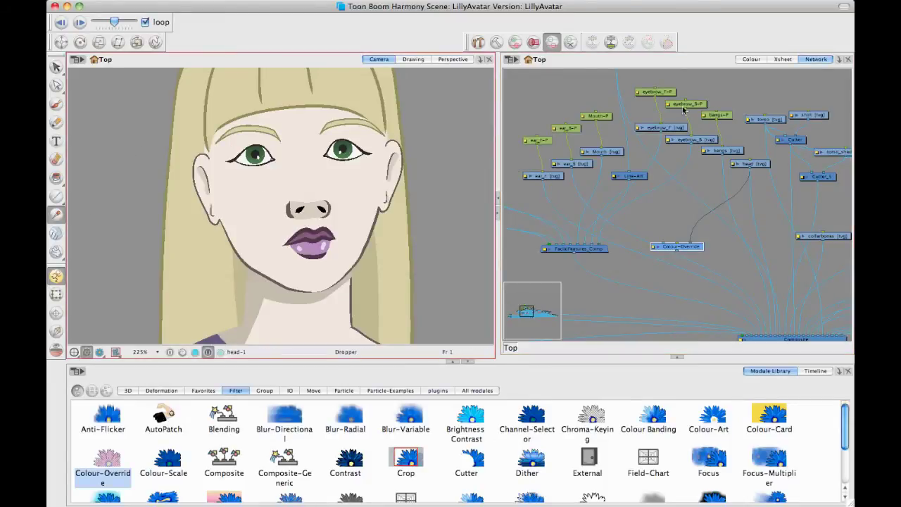
click(751, 59)
click(751, 61)
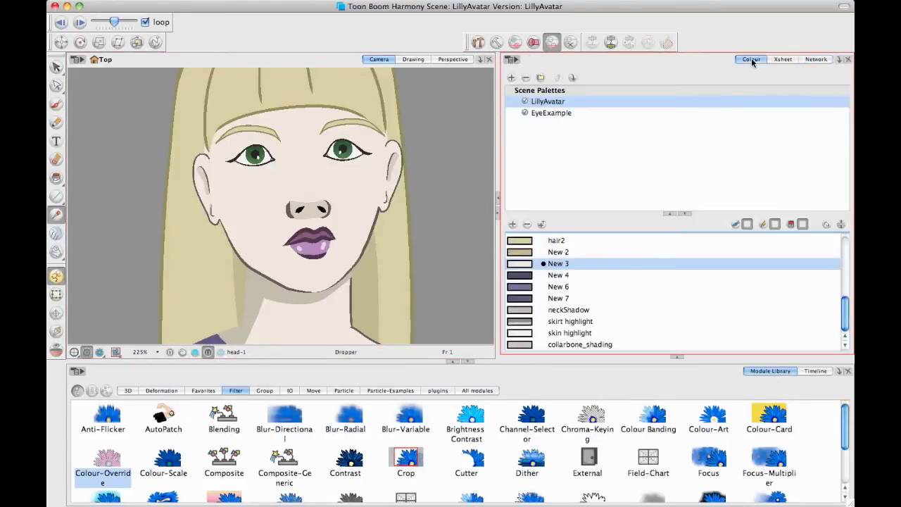
double_click(556, 265)
text(skin)
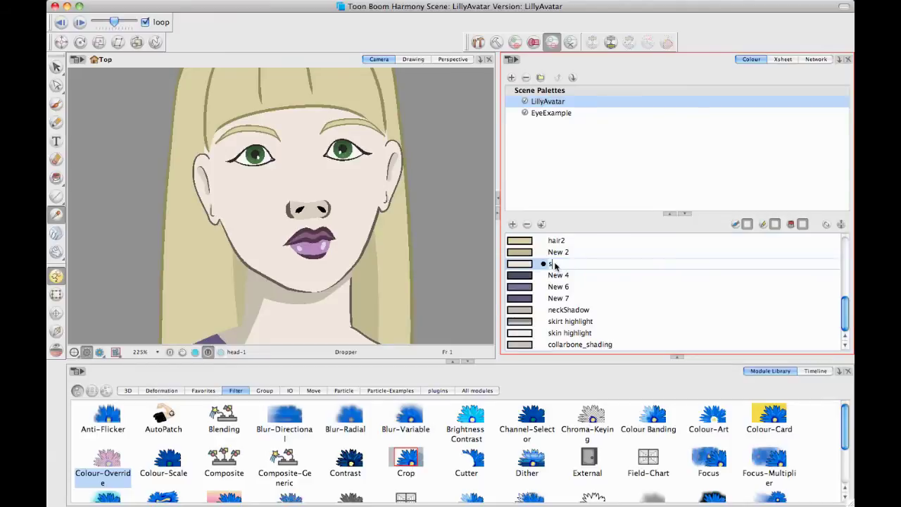
key(Return)
Rename the New 2 swatch below hair2 in the LillyAvatar palette as hair3
scroll(602, 258, up, 5)
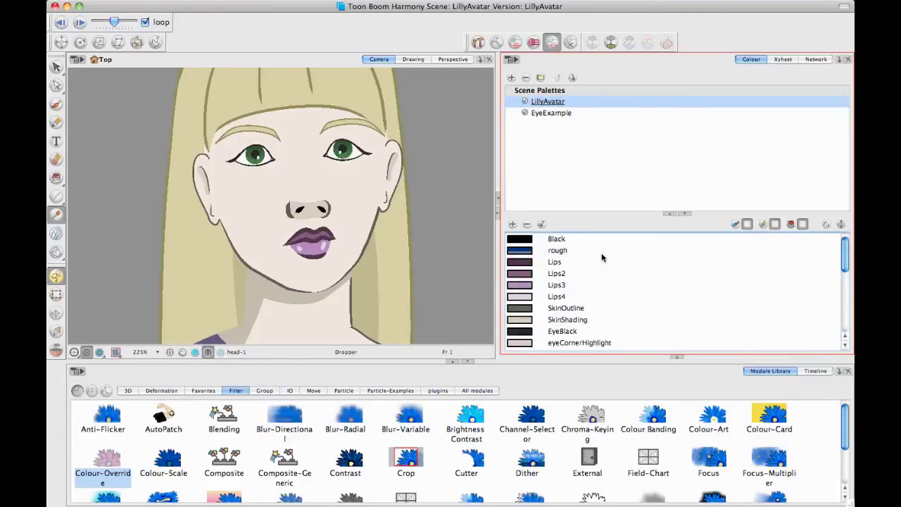
scroll(601, 258, down, 2)
scroll(601, 257, down, 3)
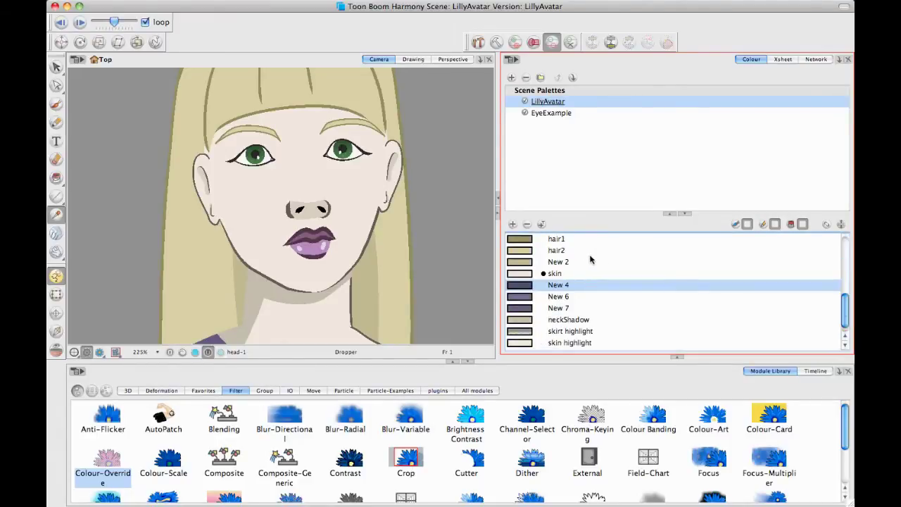
drag(844, 308, 843, 302)
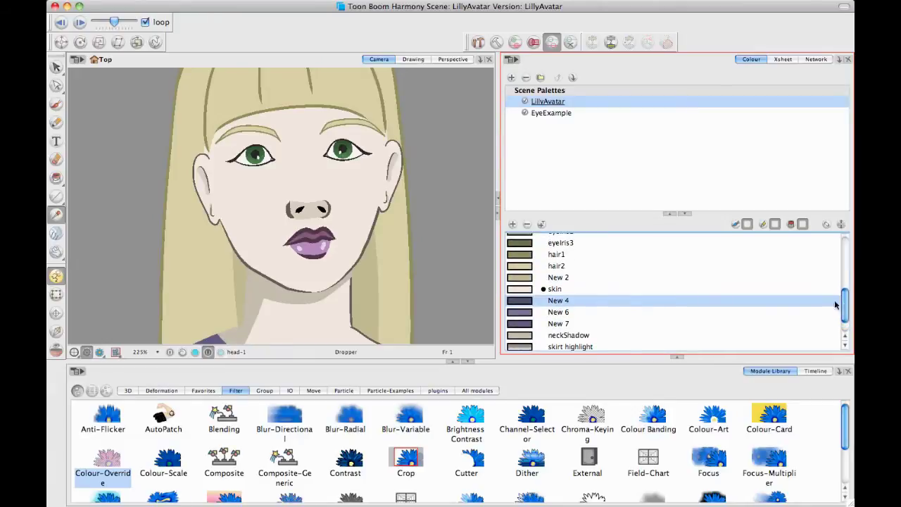
click(555, 280)
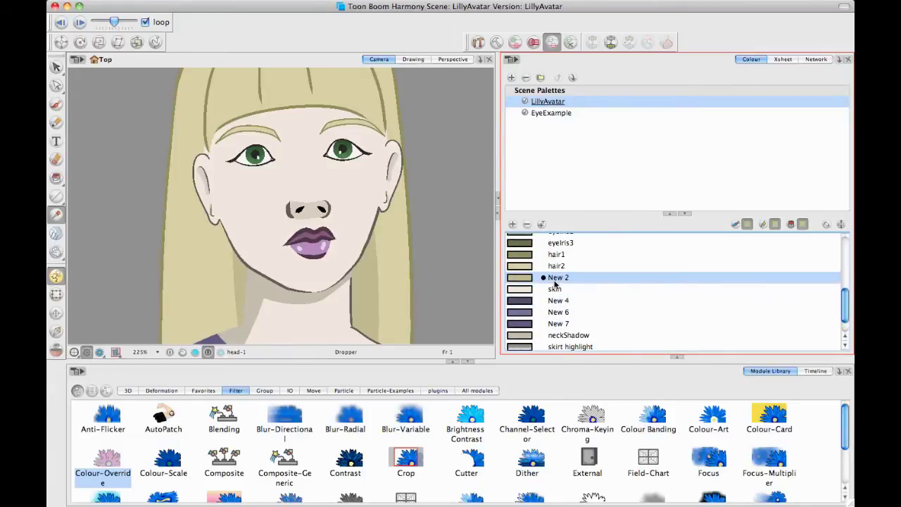
double_click(556, 281)
text(hai)
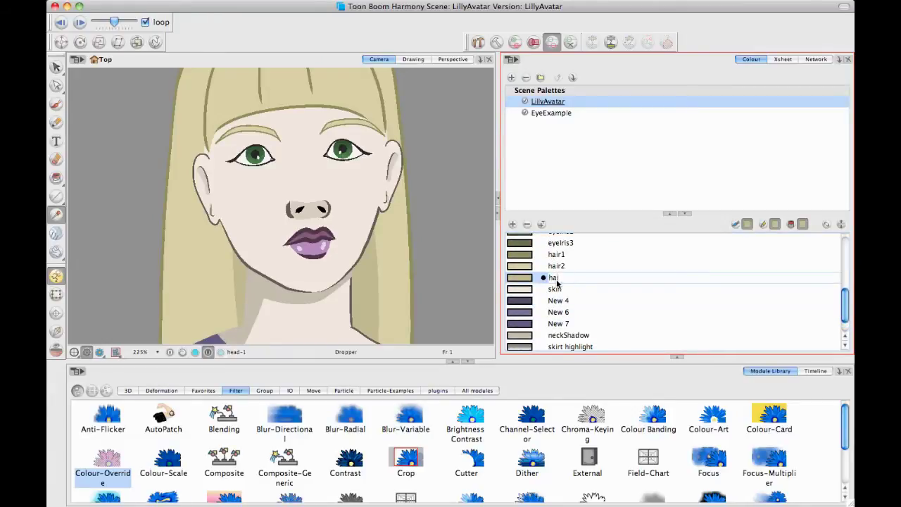
text(r3)
key(Return)
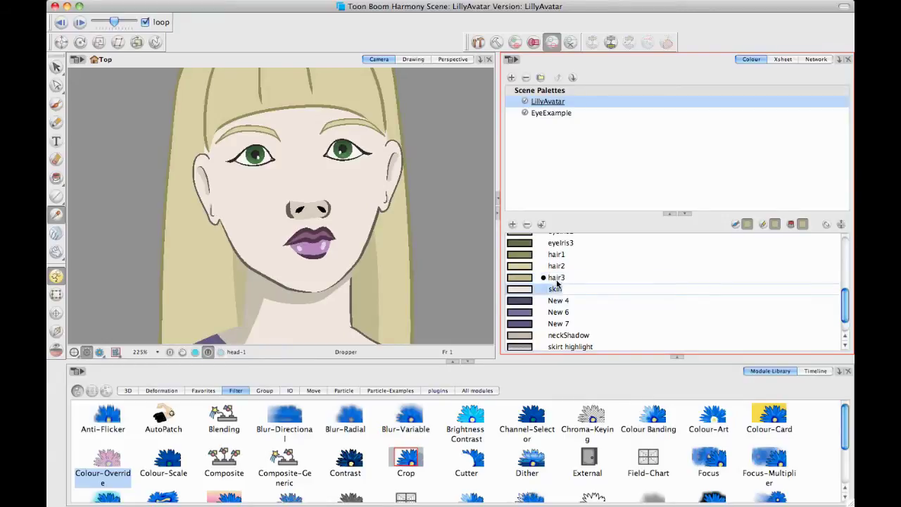
Rename the New 4, New 6 and New 7 swatches in the LillyAvatar palette as shirt1, shirt2 and shirt3
key(Down)
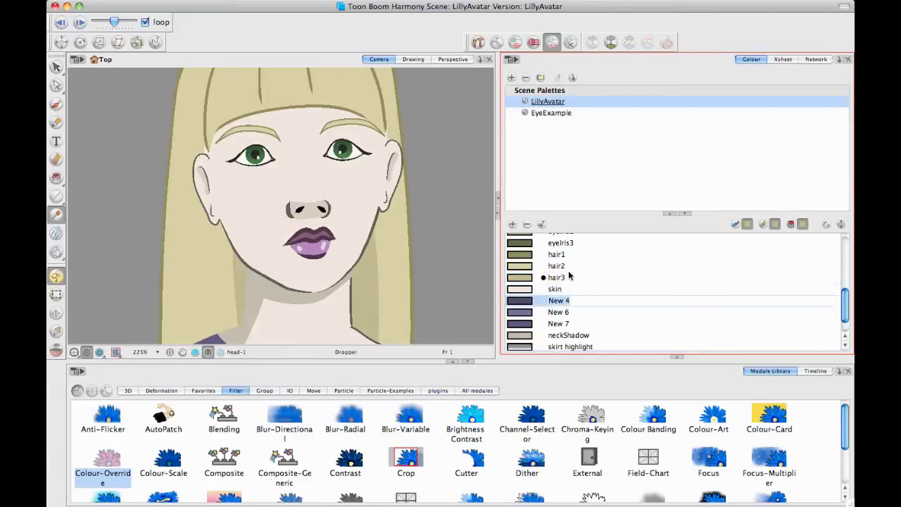
text(shirt1)
key(Tab)
text(shirt2)
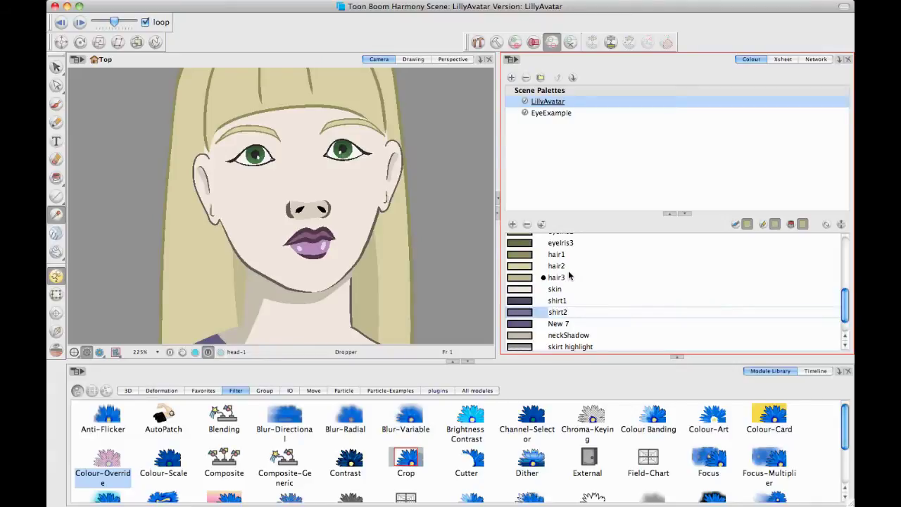
key(Tab)
text(shirt3)
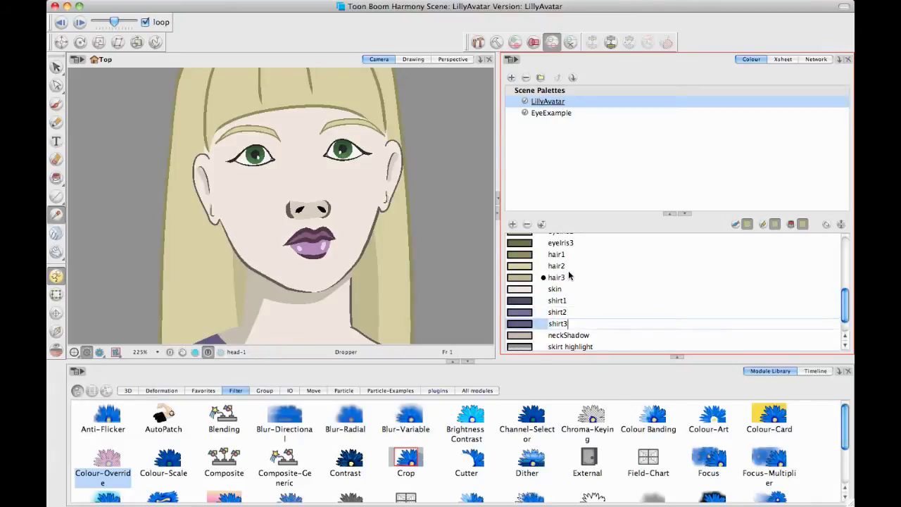
key(Tab)
scroll(608, 274, up, 10)
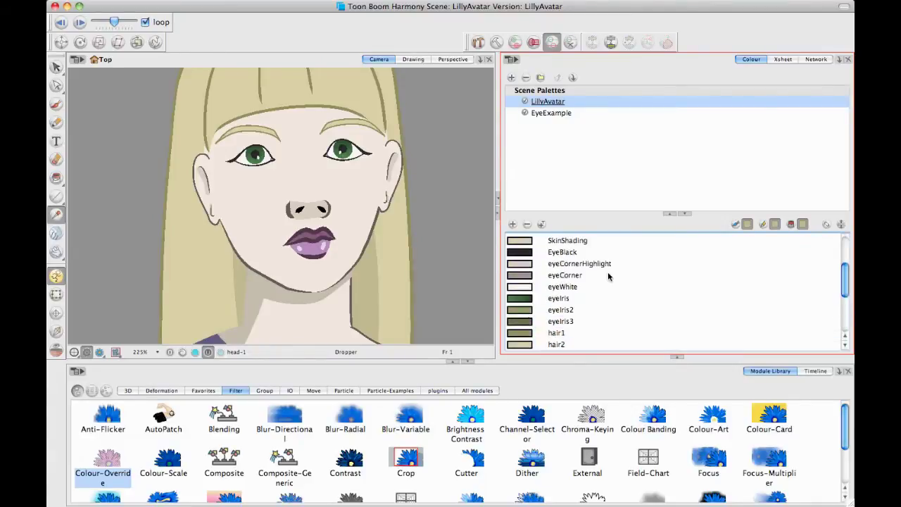
scroll(607, 276, down, 10)
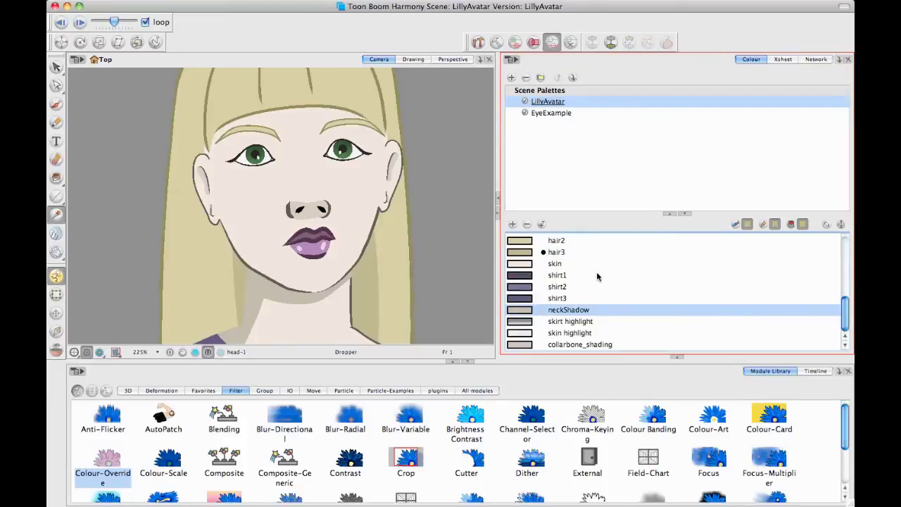
Open the Colour-Override module's layer properties and add LillyAvatar's skin colour to Render Selected Colours
click(813, 60)
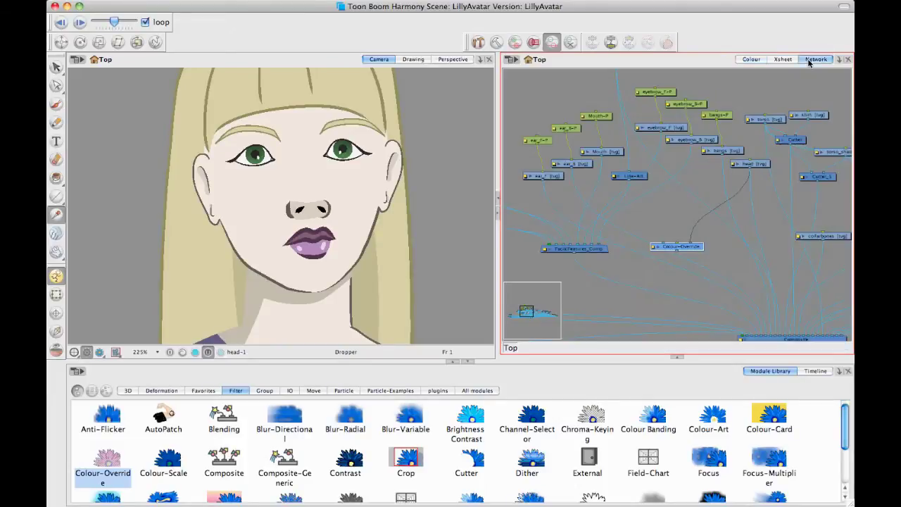
double_click(653, 247)
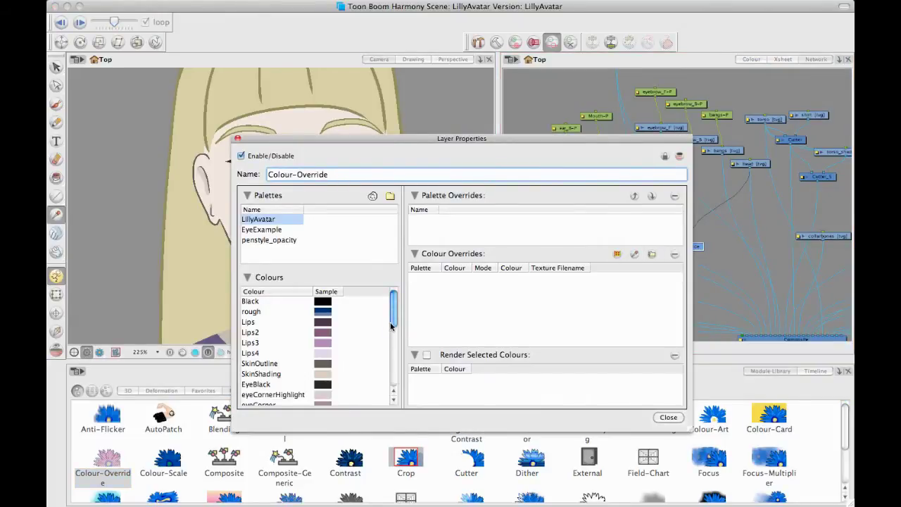
drag(390, 325, 390, 380)
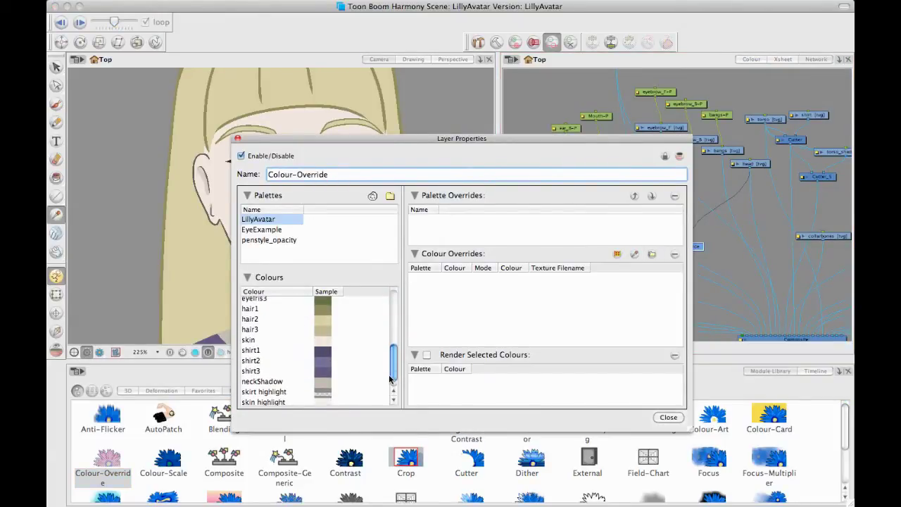
click(325, 341)
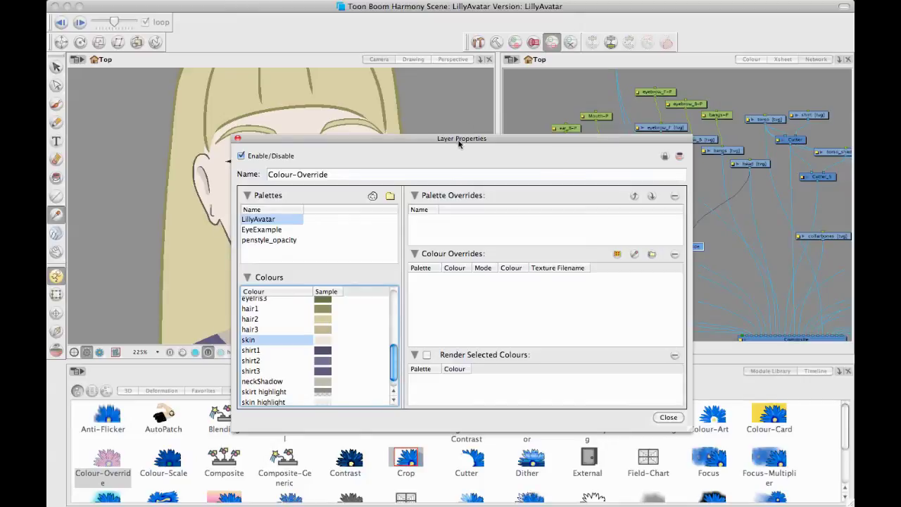
drag(459, 140, 632, 37)
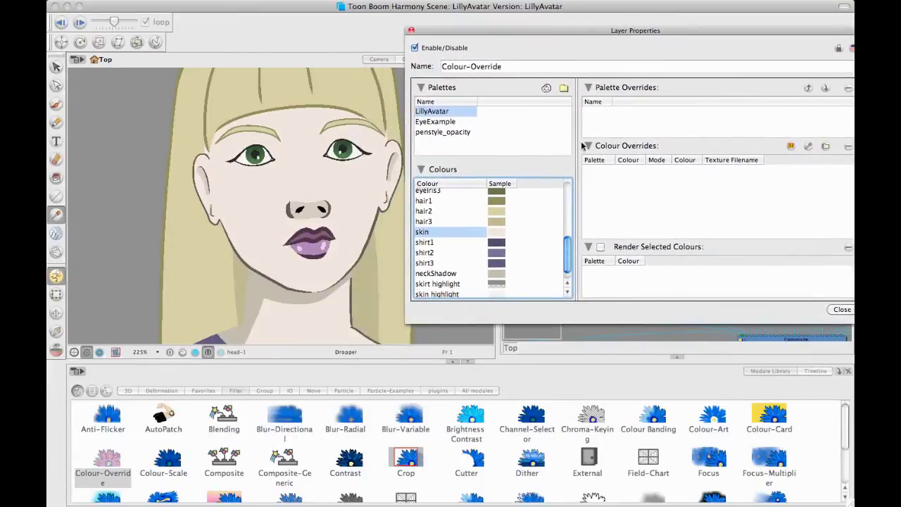
drag(561, 277, 611, 280)
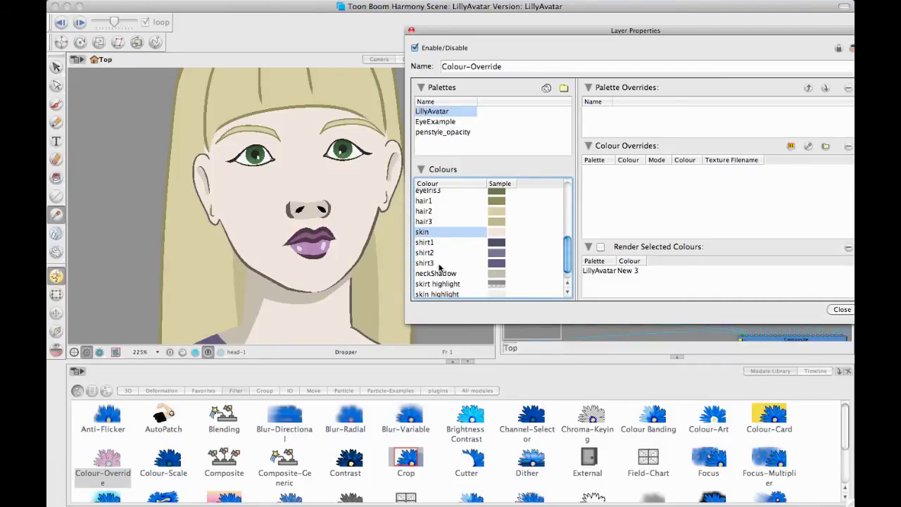
Add the neckShadow and SkinShading colours to the Colour-Override's Render Selected Colours and close its properties
click(491, 276)
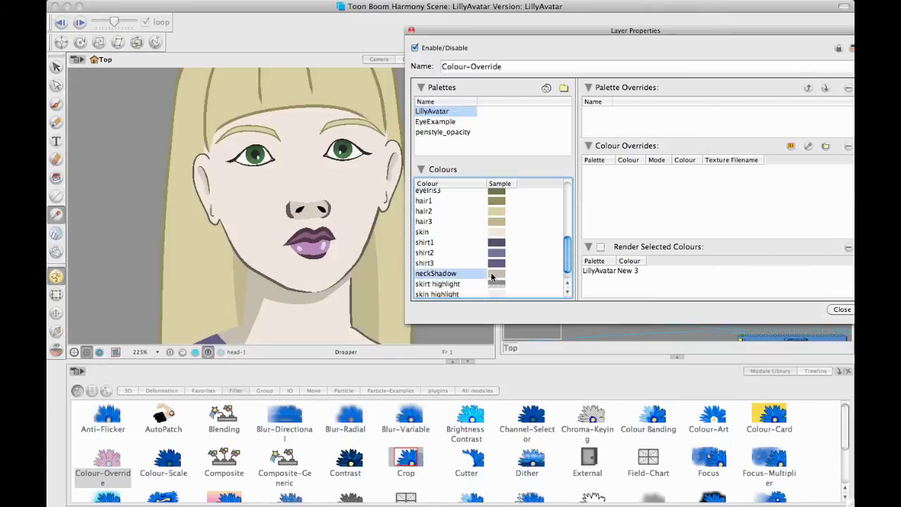
drag(492, 276, 623, 284)
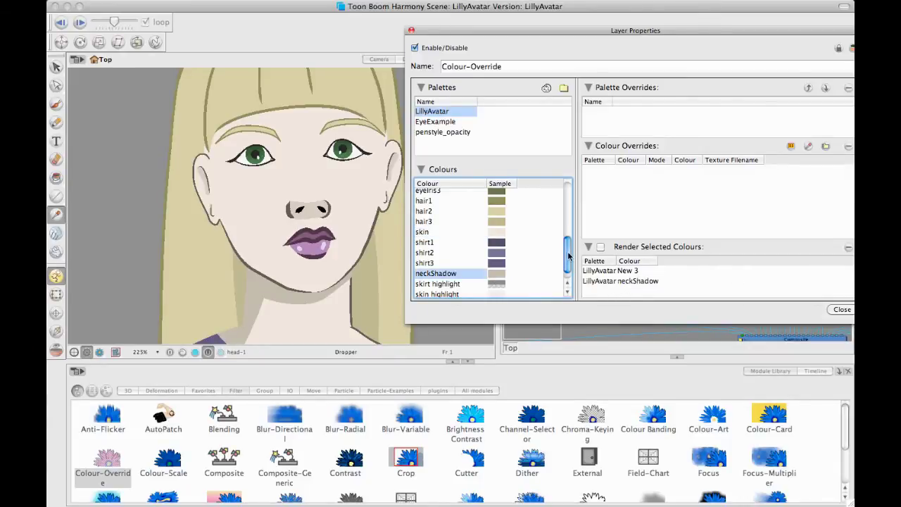
drag(567, 257, 568, 201)
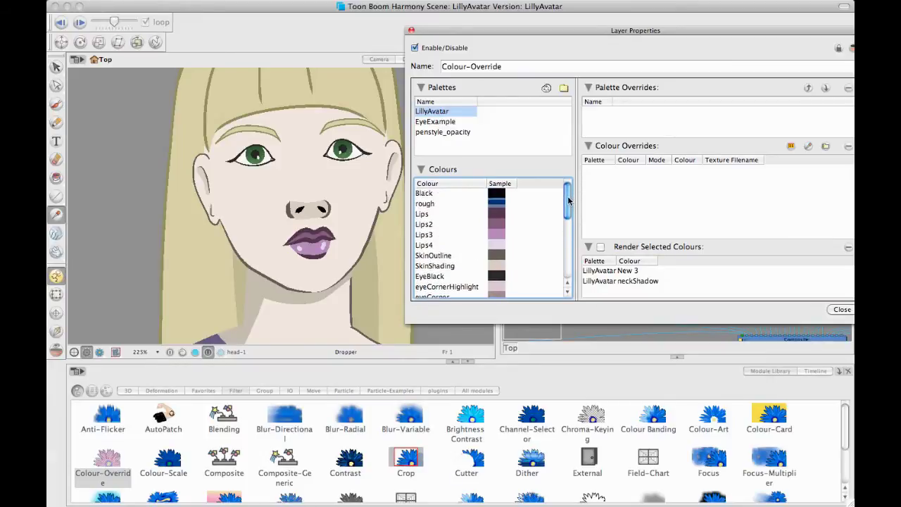
click(496, 256)
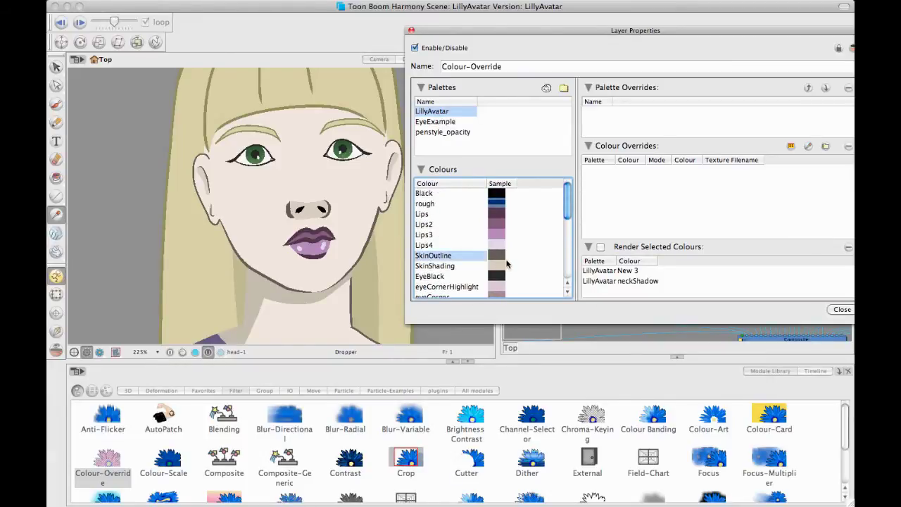
click(500, 267)
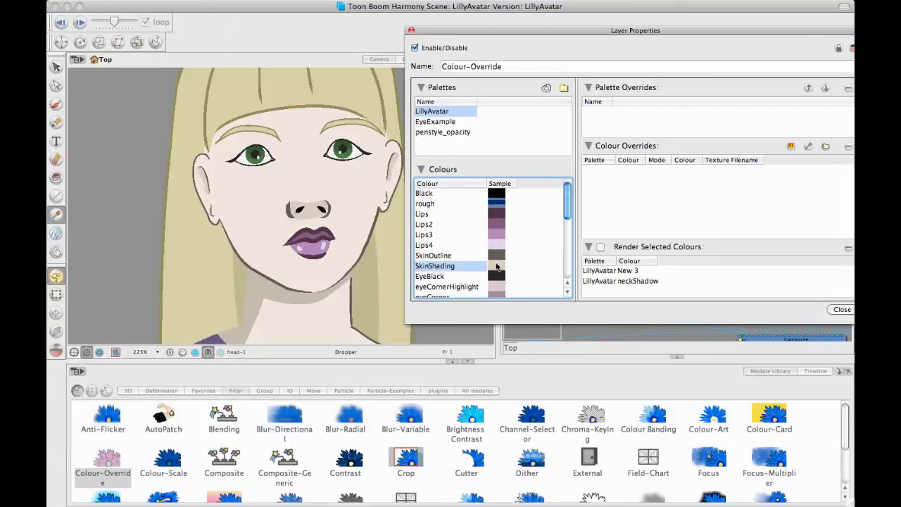
drag(496, 266, 631, 291)
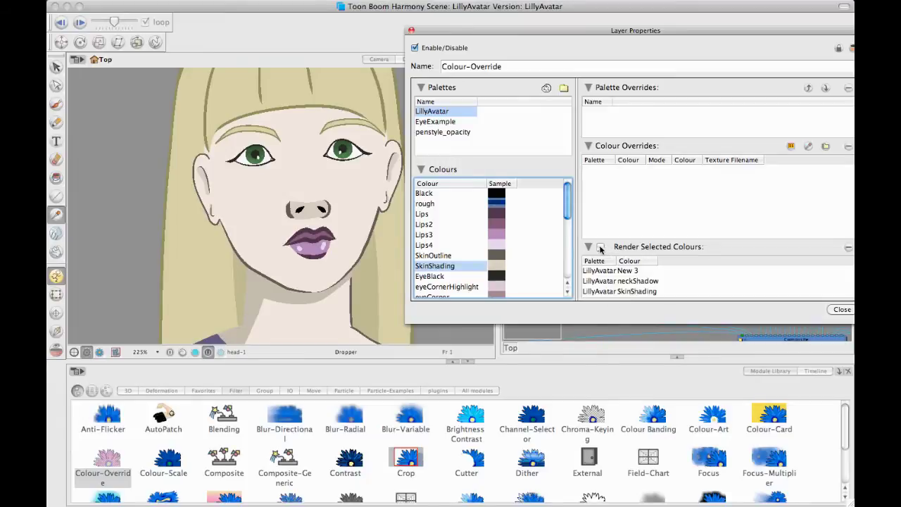
click(841, 309)
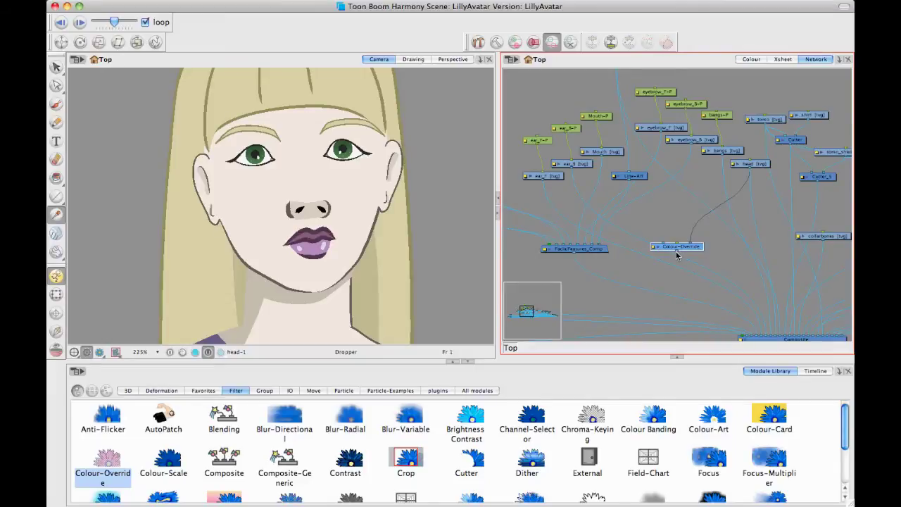
Insert a Cutter between FacialFeatures_Comp and the main Composite, and connect the Colour-Override output as its matte
drag(676, 255, 668, 261)
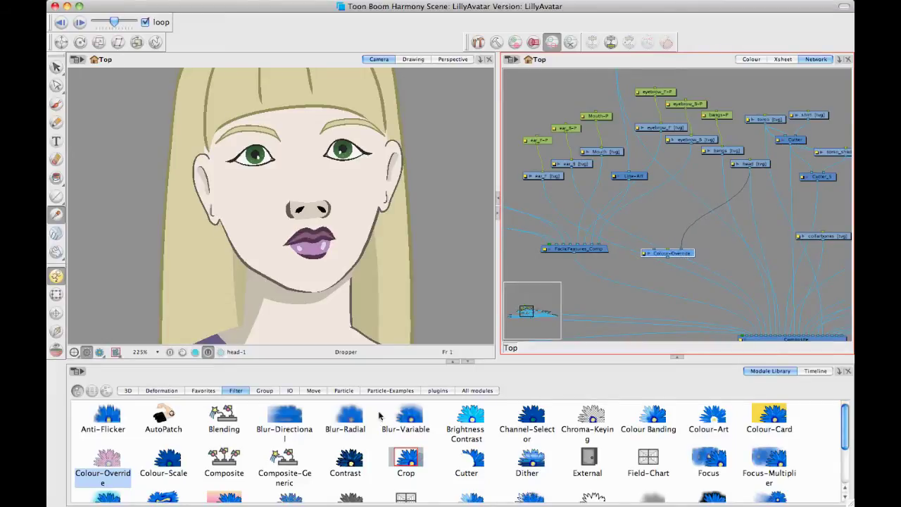
drag(480, 466, 633, 295)
click(667, 266)
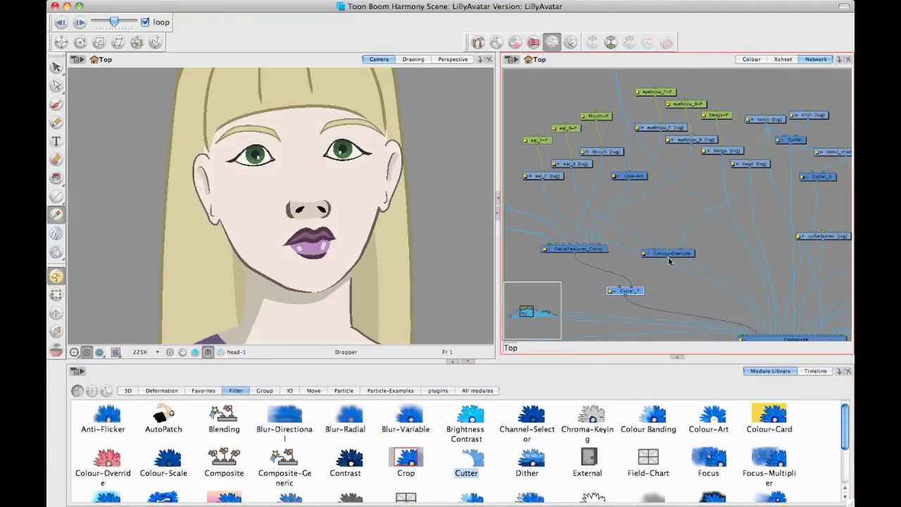
drag(668, 260, 620, 290)
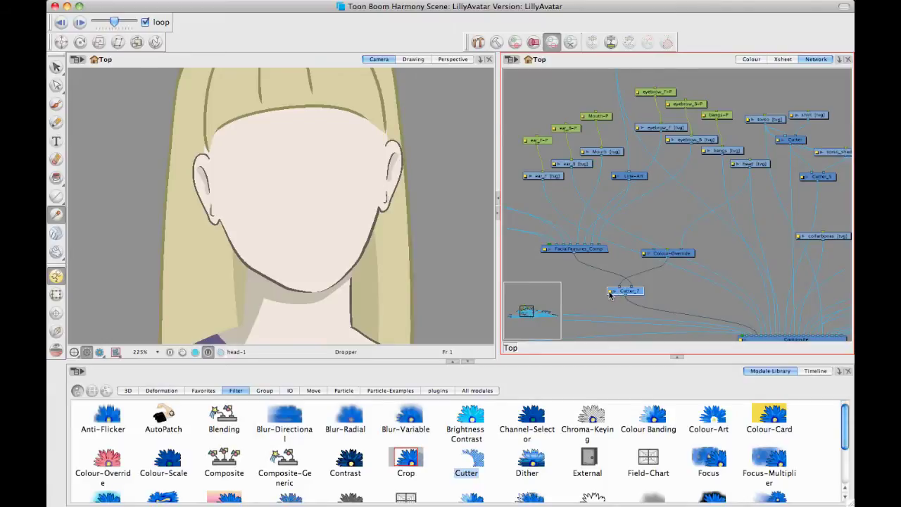
Set the new Cutter below FacialFeatures_Comp to Inverted and close its properties
double_click(609, 295)
click(444, 76)
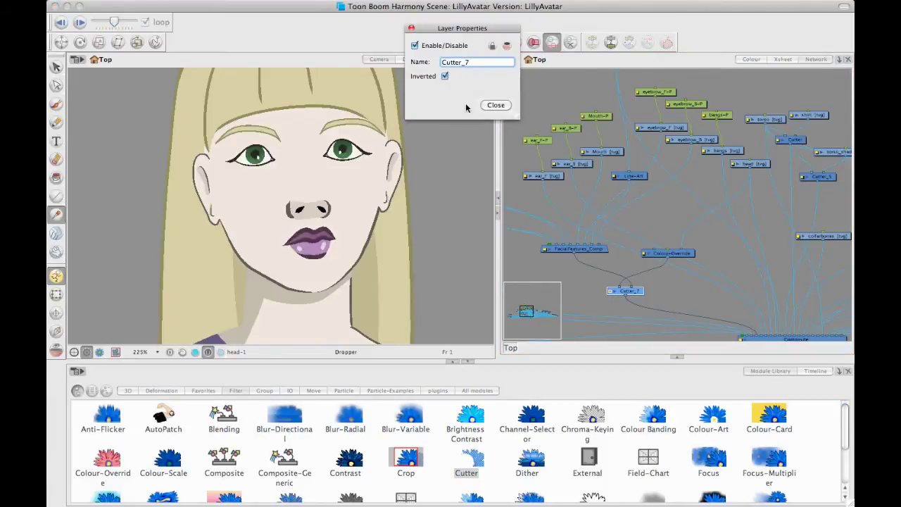
click(485, 105)
Add a parent peg above the Nose-P peg in the network
drag(672, 167, 690, 192)
scroll(690, 191, down, 1)
drag(707, 160, 678, 197)
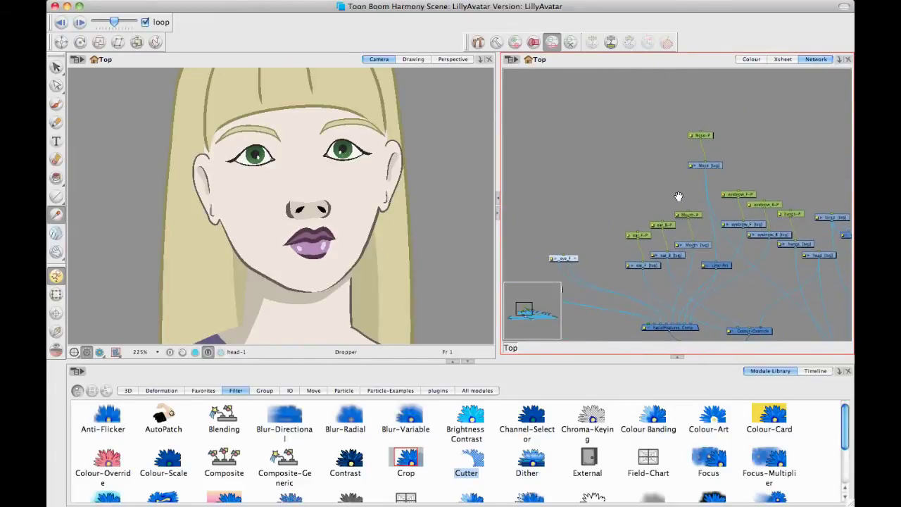
click(702, 136)
key(super+p)
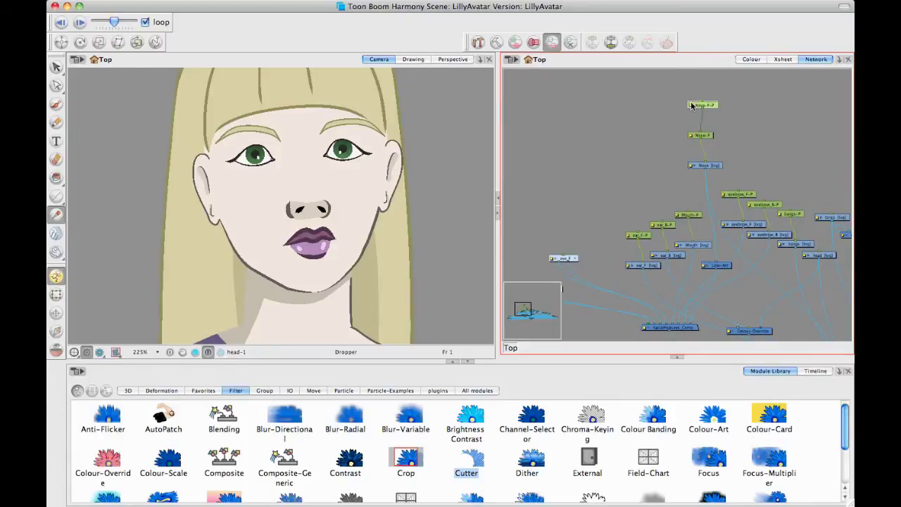
Rename the new peg above Nose-P as FacialFeatures-P in its layer properties
key(shift+e)
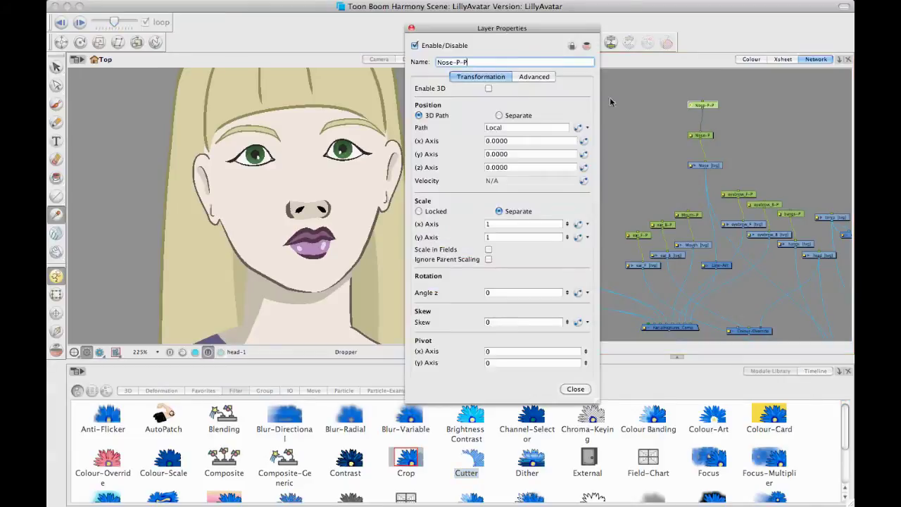
key(Escape)
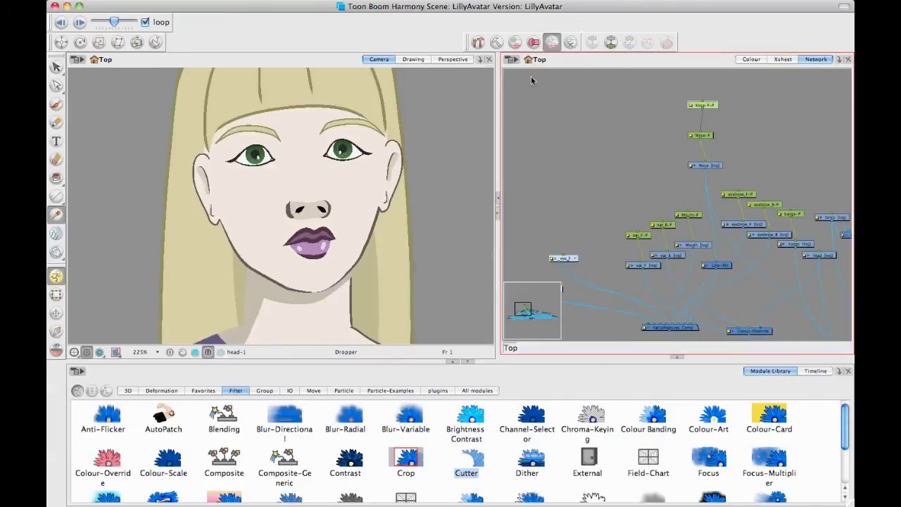
click(690, 106)
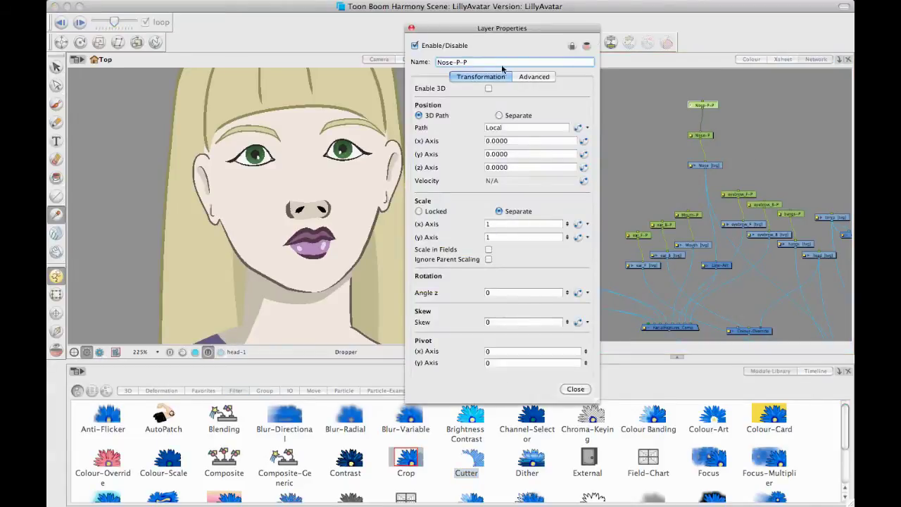
drag(461, 62, 435, 62)
text(Faci)
text(alFeatures)
key(Return)
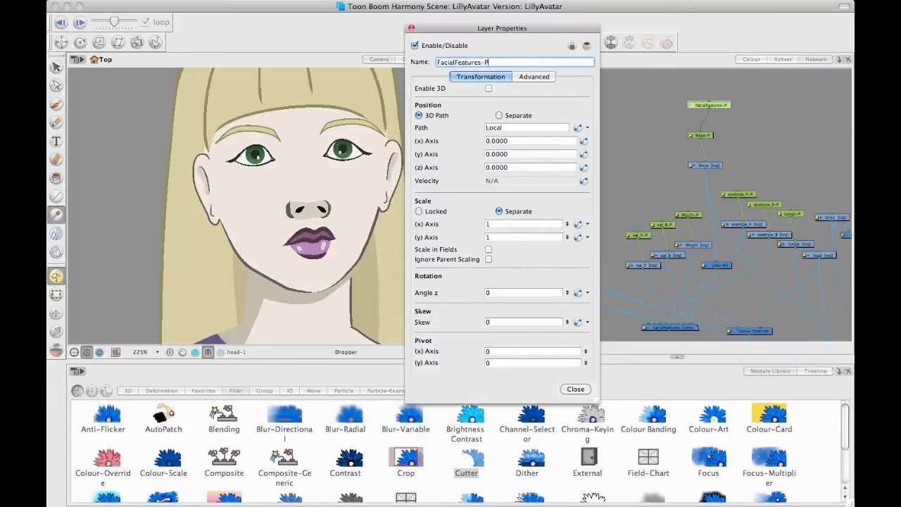
click(411, 28)
Connect the FacialFeatures-P peg to the Mouth-P peg and to both eye groups
drag(709, 109, 687, 213)
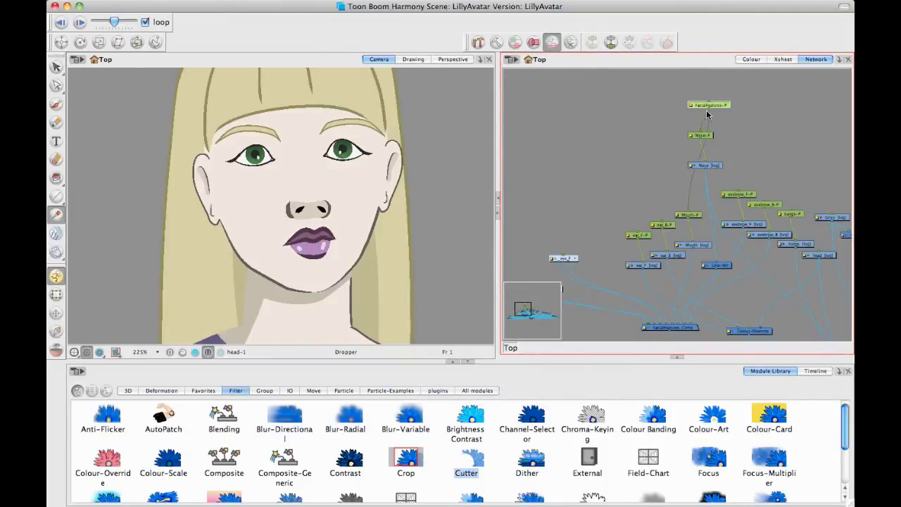
drag(708, 110, 563, 259)
drag(610, 191, 661, 190)
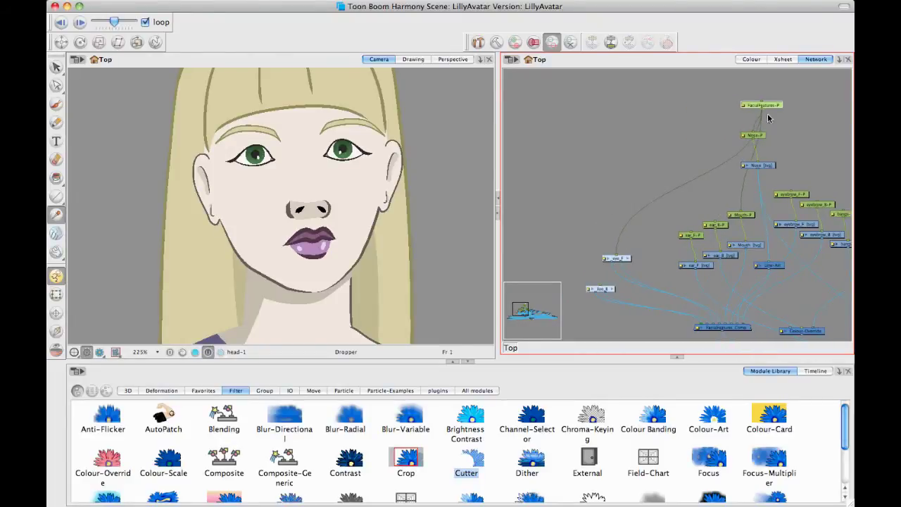
drag(761, 109, 597, 289)
Connect FacialFeatures-P to both eyebrow pegs, repositioning the parent peg clear of the other modules
drag(701, 256, 616, 256)
drag(677, 108, 707, 189)
drag(679, 106, 642, 99)
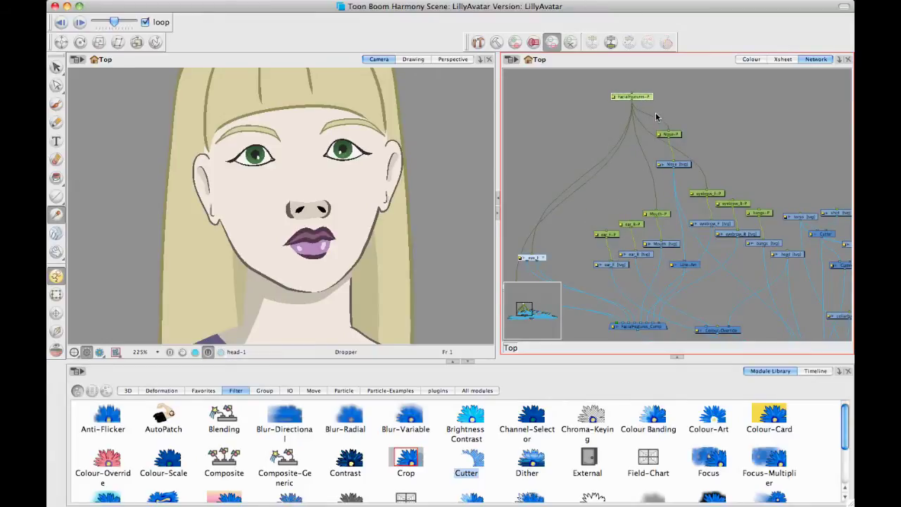
drag(632, 102, 738, 202)
click(706, 94)
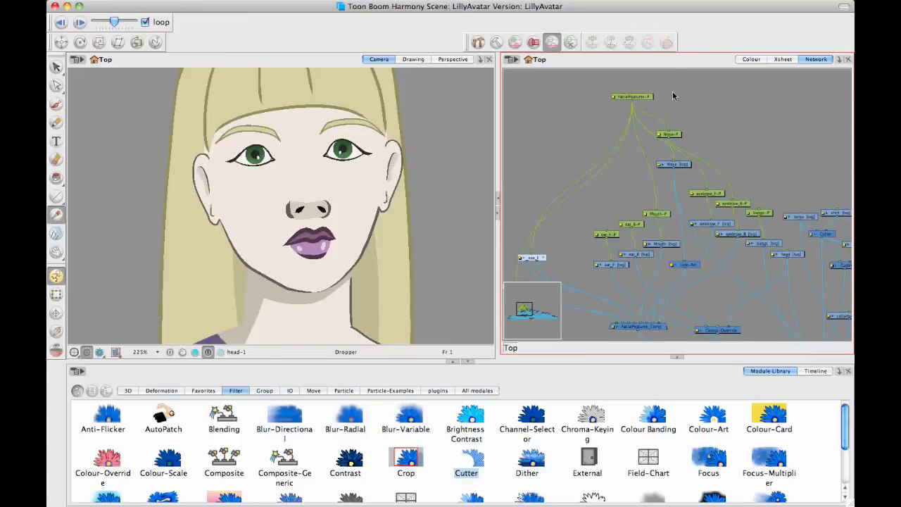
Test the FacialFeatures-P peg by moving all facial features sideways and slightly down across the face, and undo the move
click(633, 97)
click(55, 294)
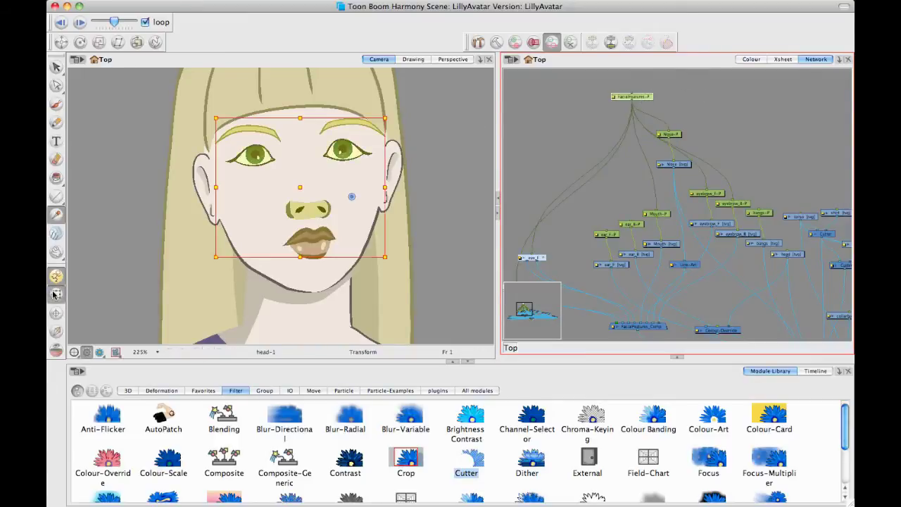
click(357, 150)
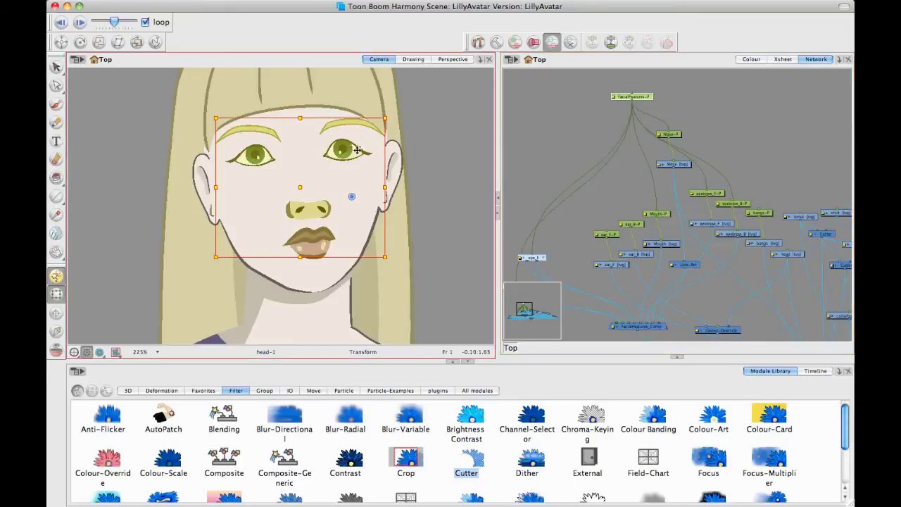
mouse_move(356, 150)
mouse_down()
mouse_move(398, 147)
mouse_move(314, 143)
mouse_move(378, 181)
mouse_move(386, 162)
mouse_move(367, 154)
mouse_up()
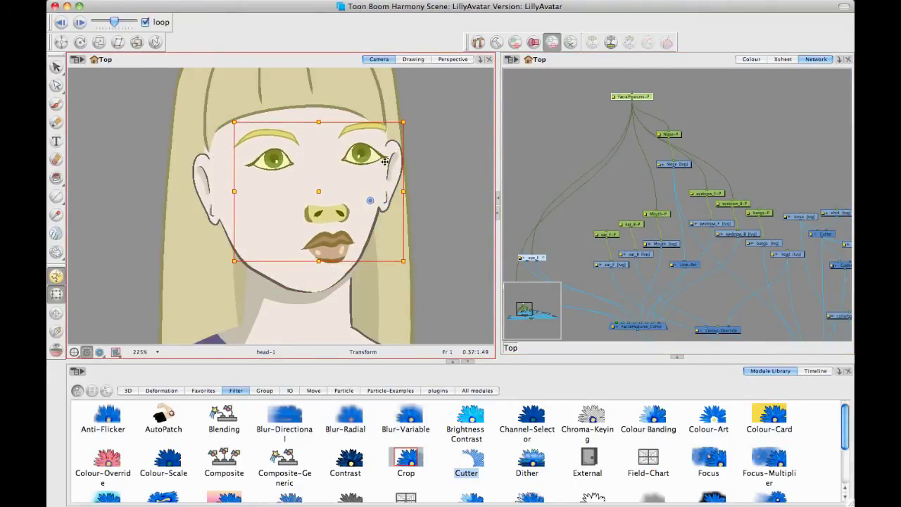
key(super+z)
click(589, 139)
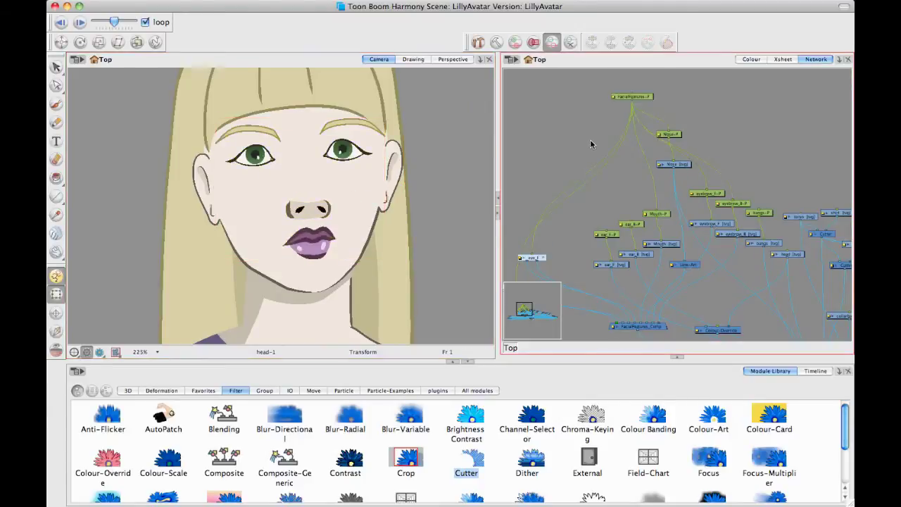
Try shifting the facial features toward the far ear with FacialFeatures-P, try moving that ear, and undo both moves
click(649, 98)
drag(337, 151, 353, 150)
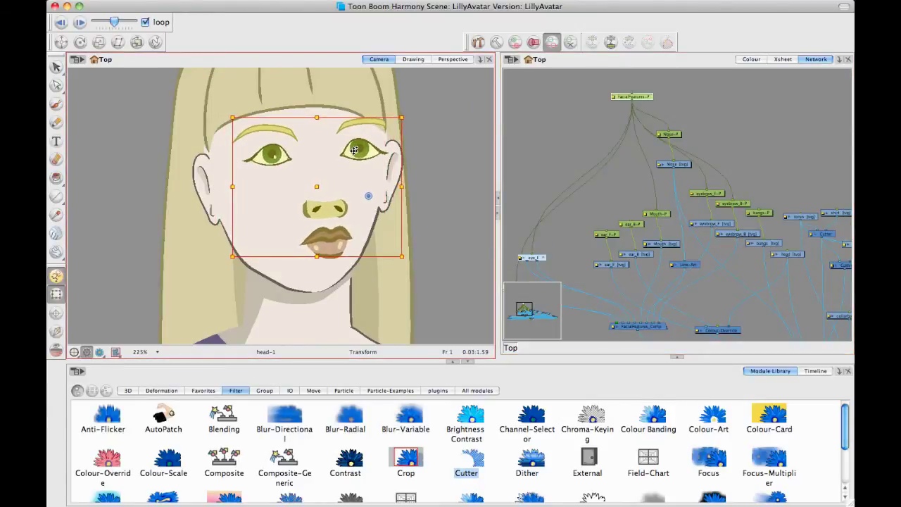
click(525, 162)
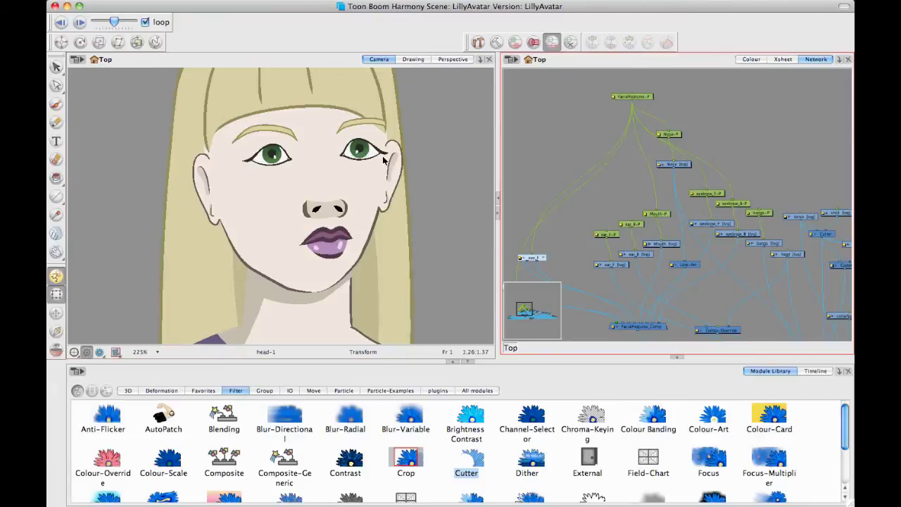
click(392, 187)
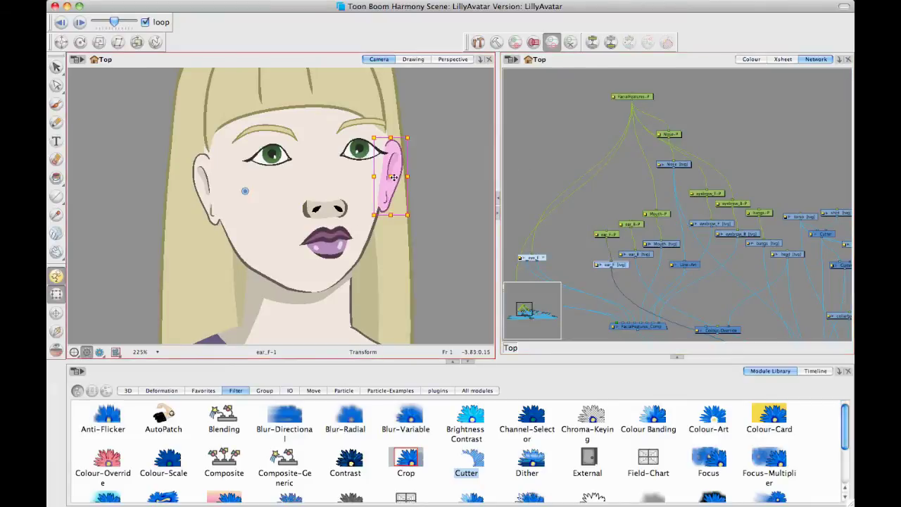
drag(373, 180, 410, 178)
key(super+z)
key(super+z)
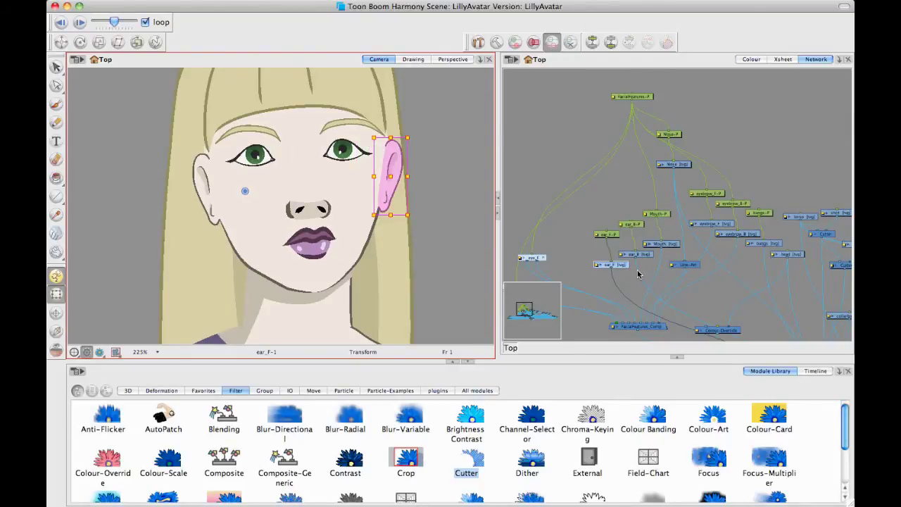
Rename the ear_F drawing layer as ear_Back in its layer properties
click(583, 197)
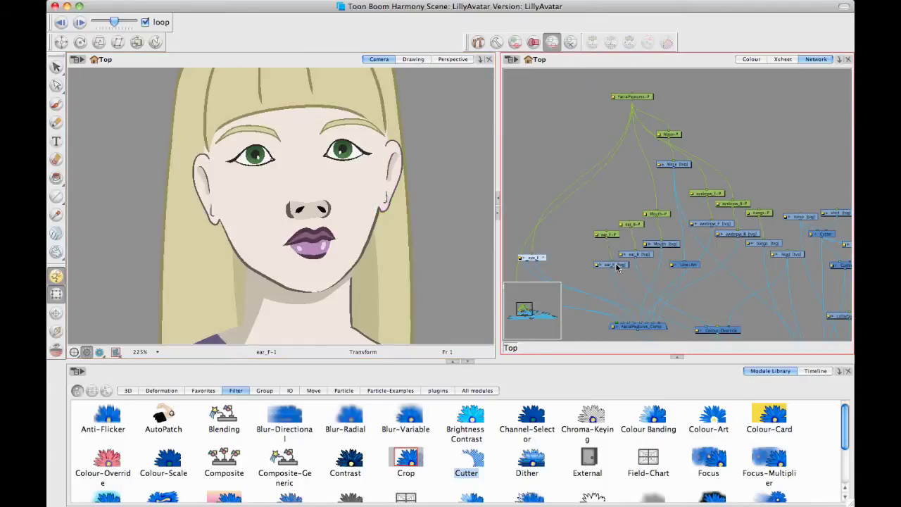
click(616, 265)
drag(644, 276, 605, 233)
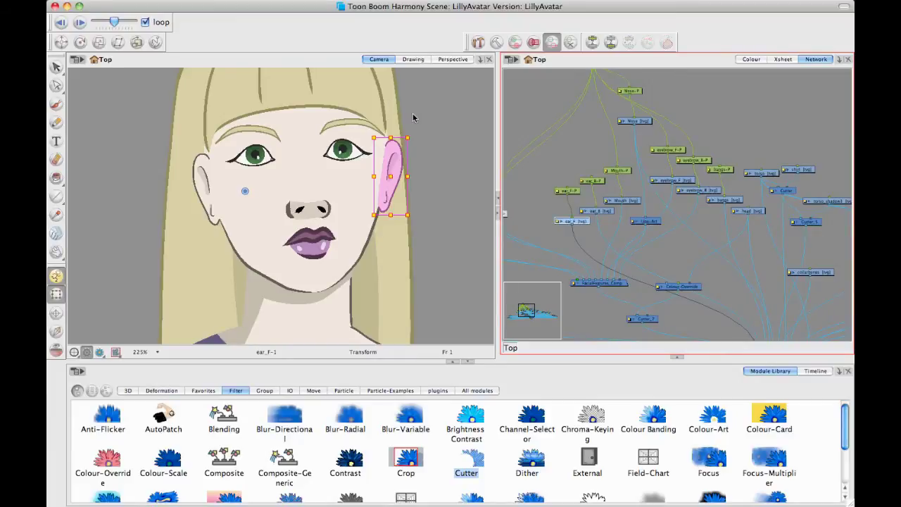
key(shift+e)
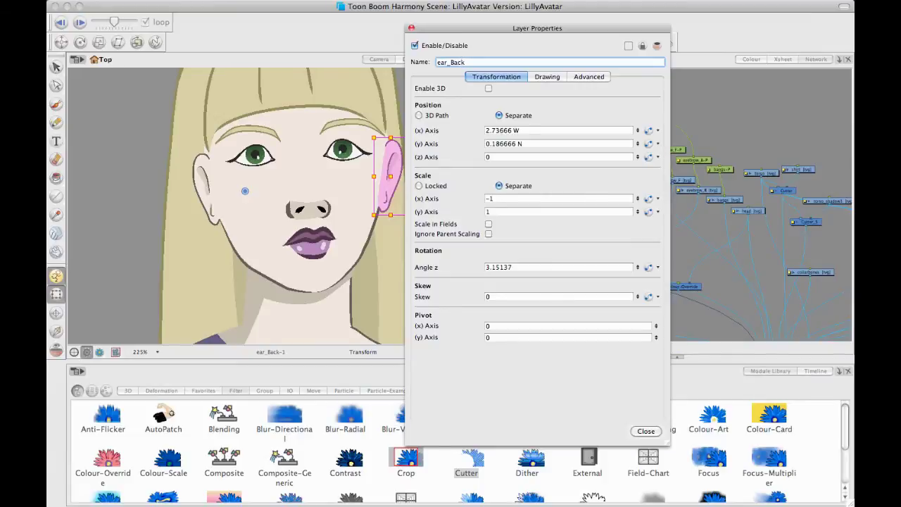
click(411, 28)
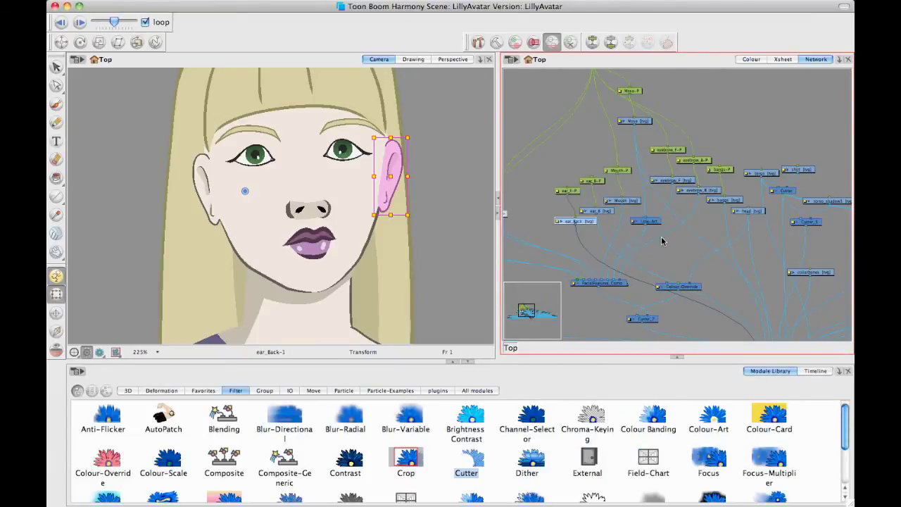
Rename the ear_B drawing layer as ear_F in its layer properties
drag(661, 241, 684, 242)
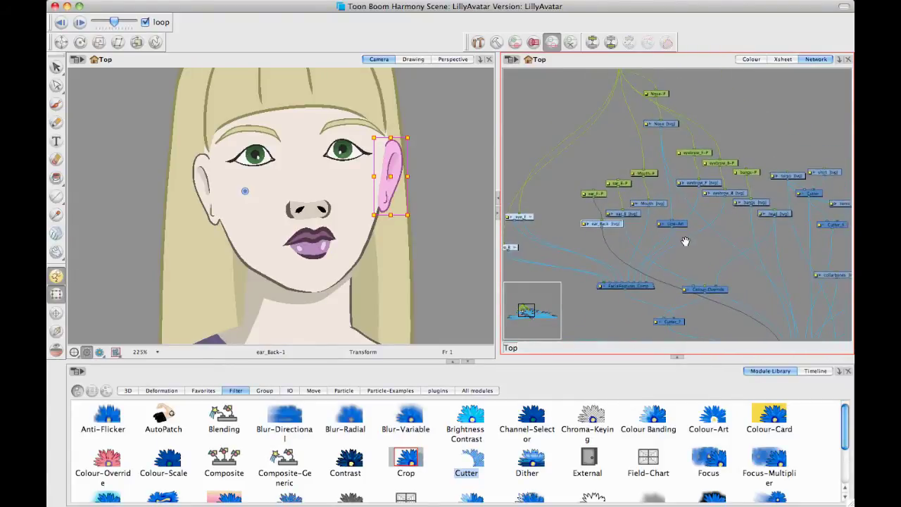
click(629, 214)
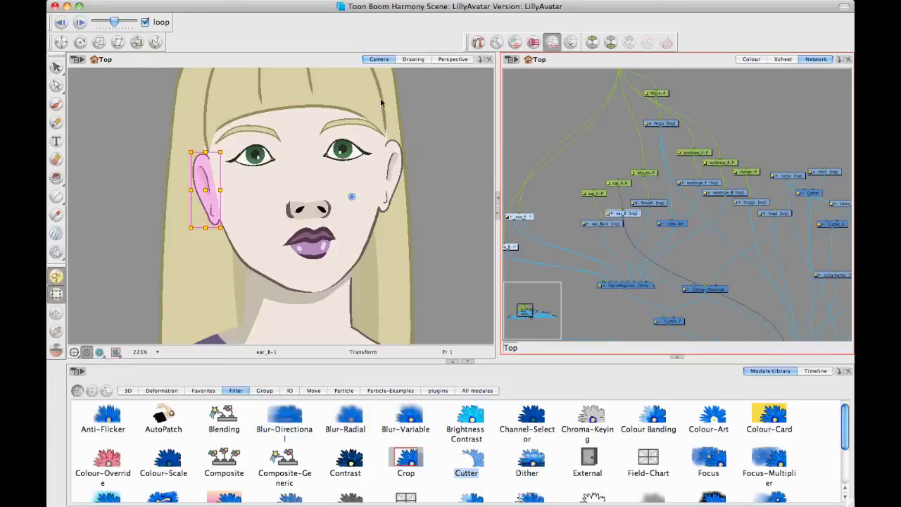
key(shift+e)
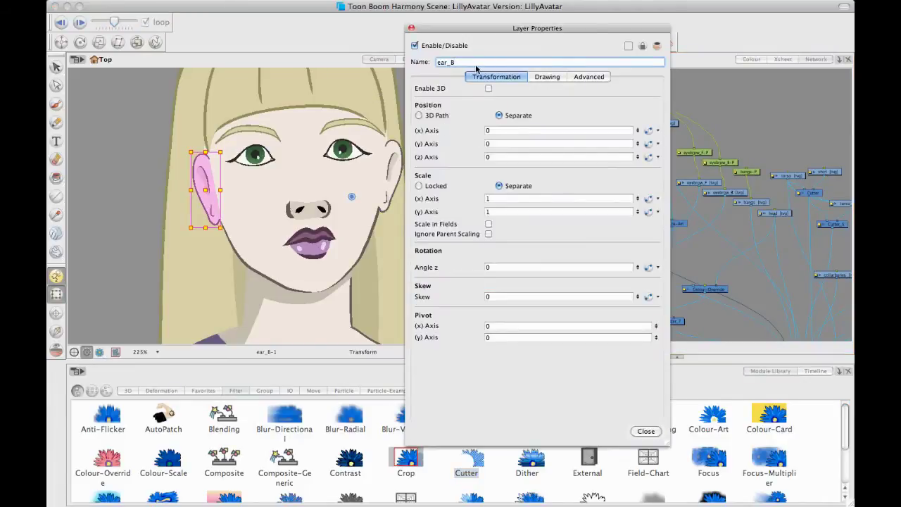
click(411, 28)
click(412, 28)
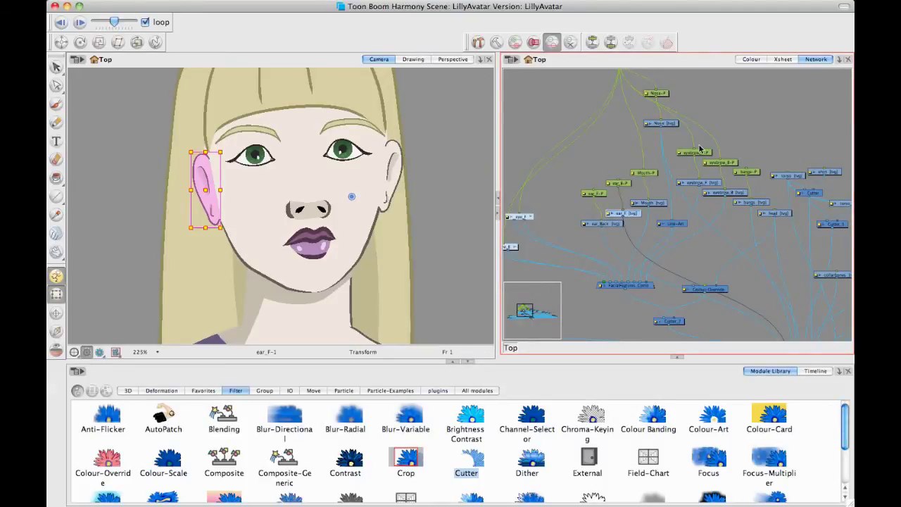
Add a Layer Properties view docked between the Camera and Network views, and resize the views around it
click(842, 61)
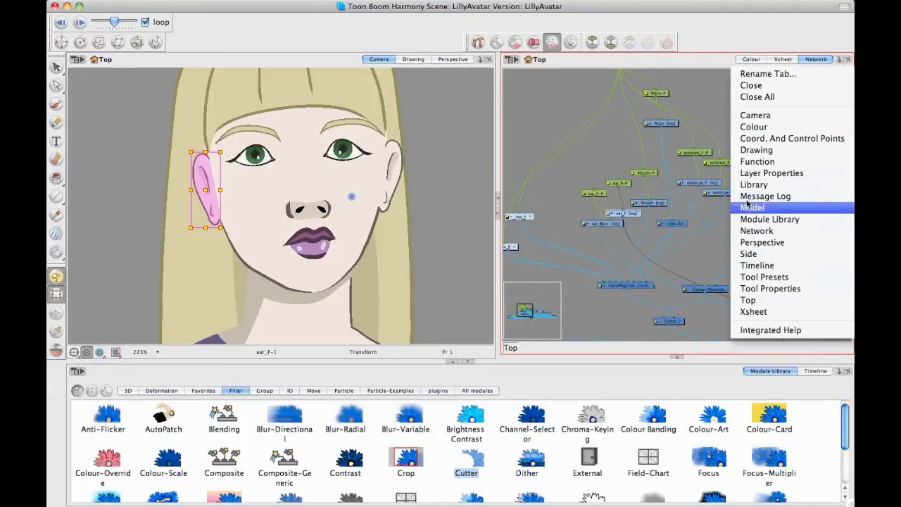
click(758, 175)
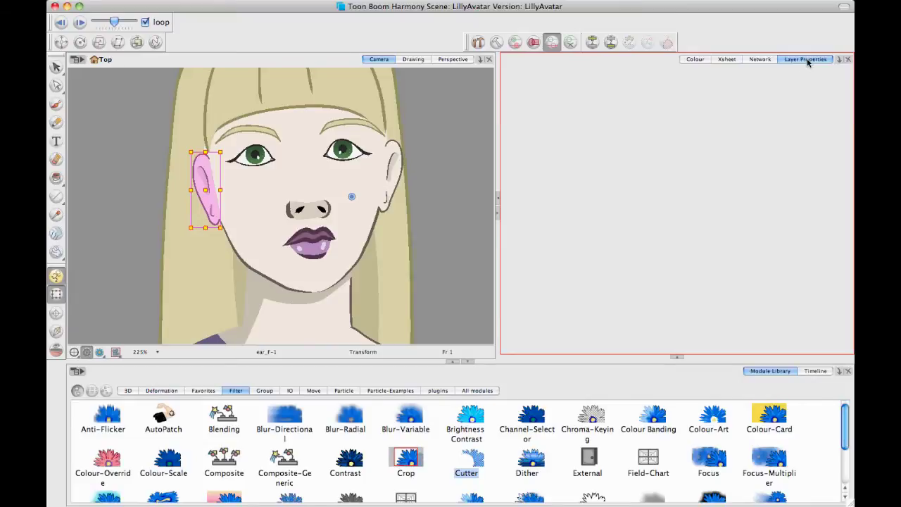
drag(808, 60, 482, 138)
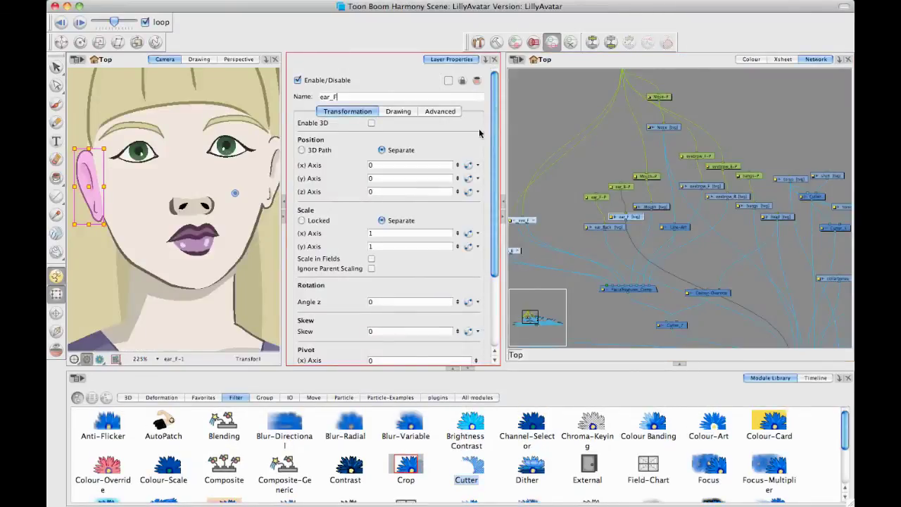
drag(502, 132, 586, 135)
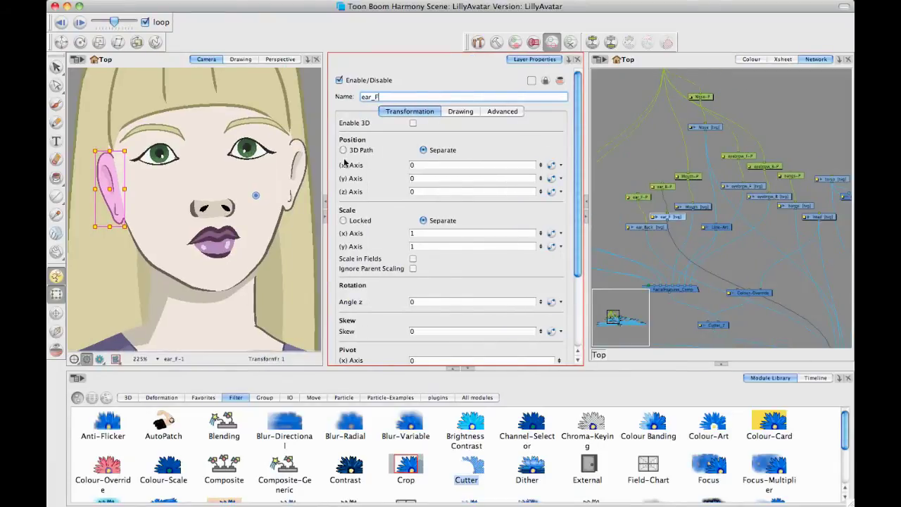
drag(324, 162, 426, 173)
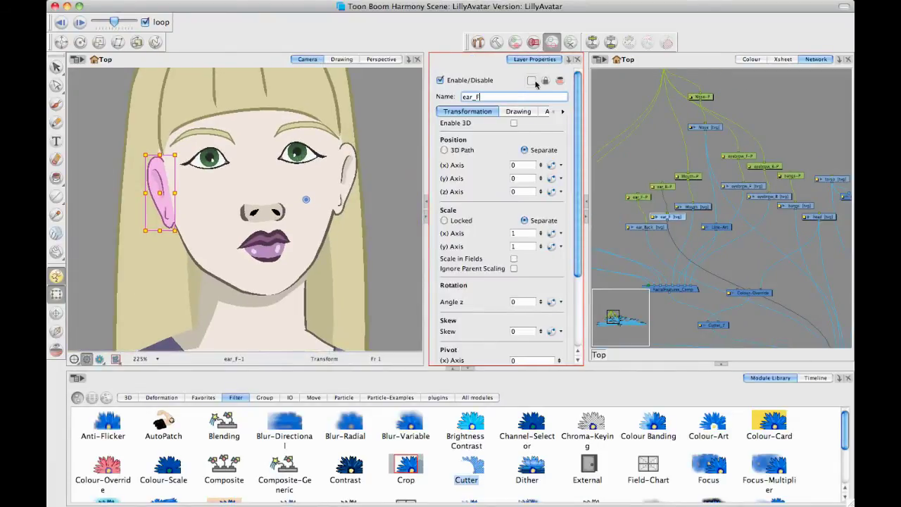
drag(425, 136, 392, 136)
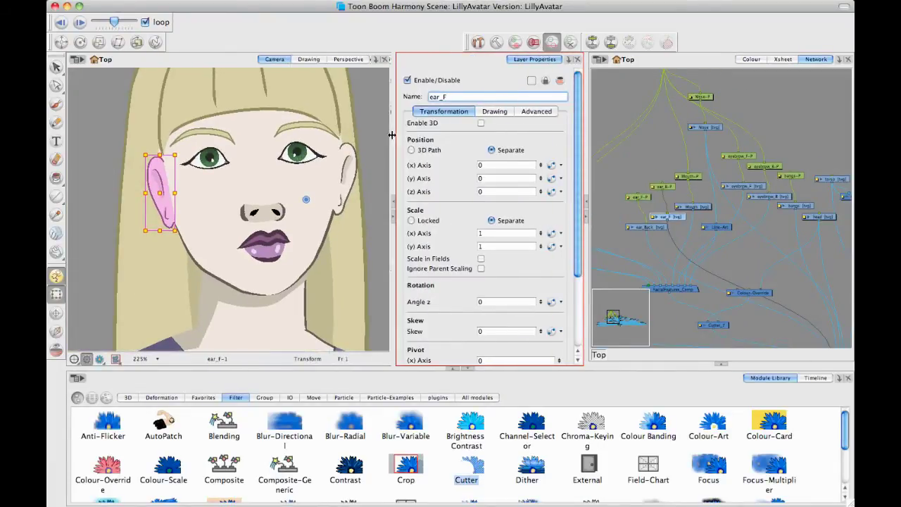
Rename the ear_Back drawing layer as ear_B
click(647, 163)
drag(702, 176, 725, 129)
key(2)
click(649, 158)
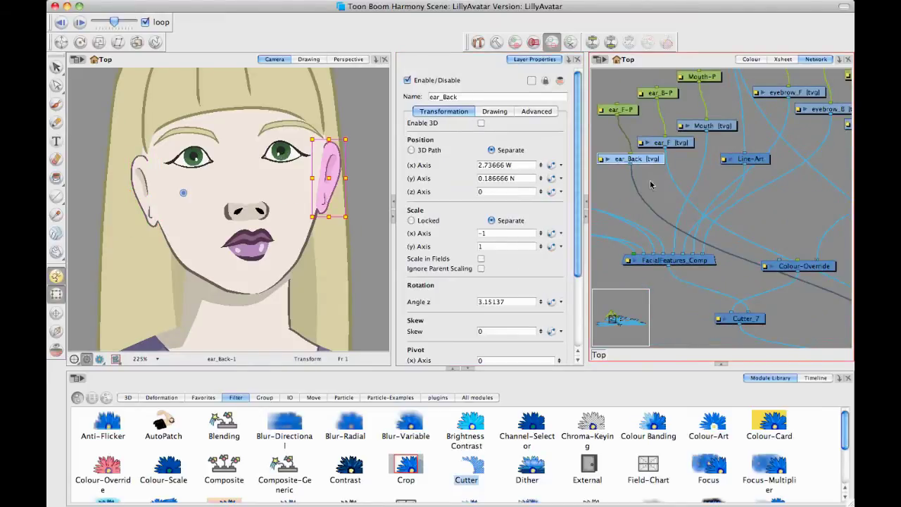
click(466, 96)
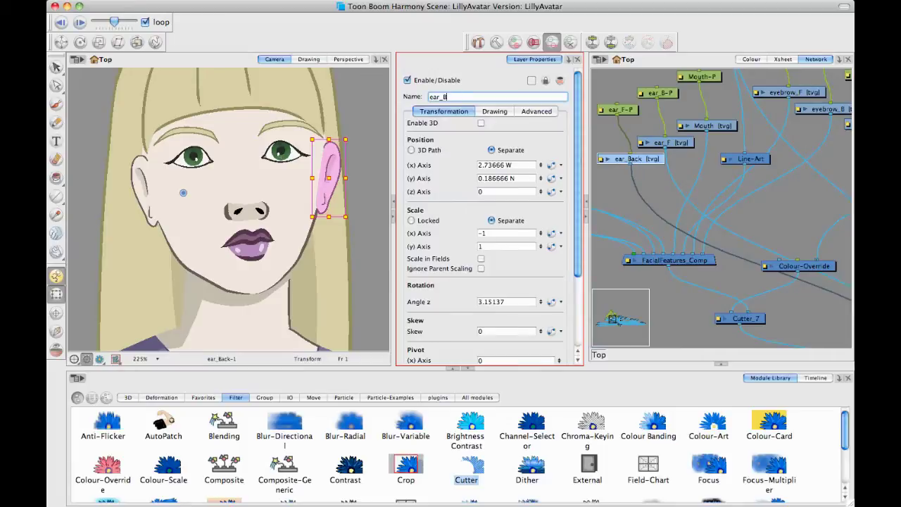
key(Return)
Rename the peg above the ear_B drawing as ear_F-P-bak to free its current name
click(610, 111)
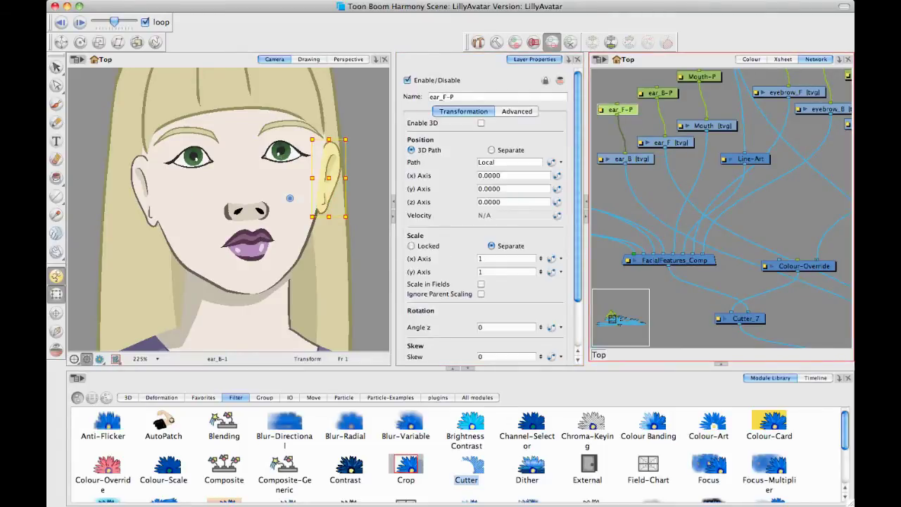
click(467, 96)
text(-b)
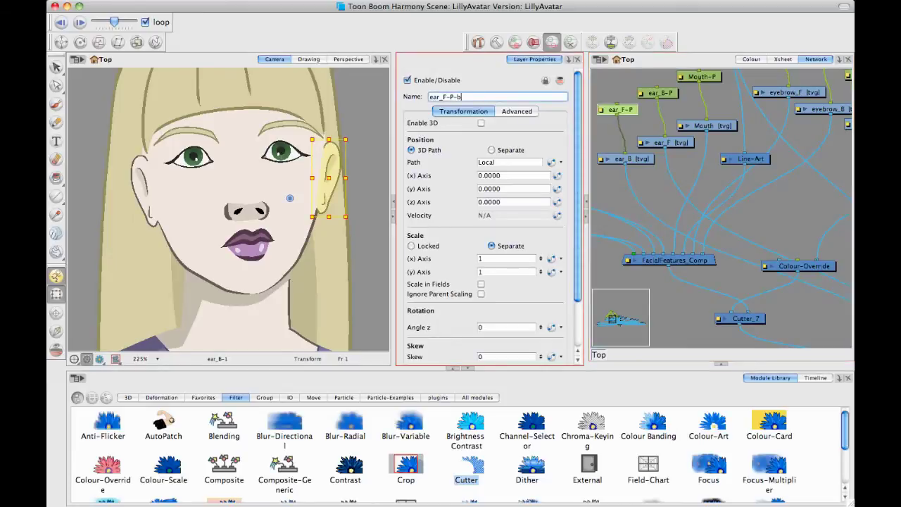
text(ak)
key(Return)
Rename the peg above the ear_F drawing as ear_F-P and the ear_F-P-bak peg as ear_B-P
click(651, 92)
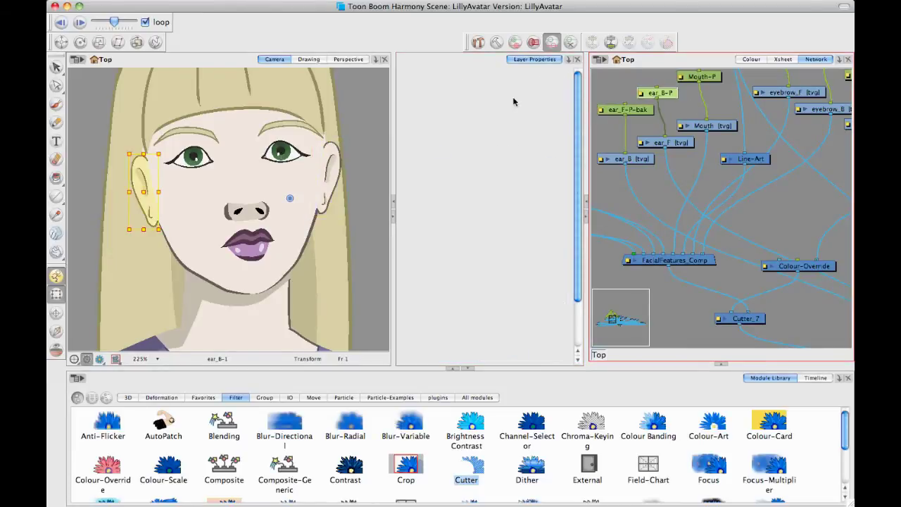
click(447, 96)
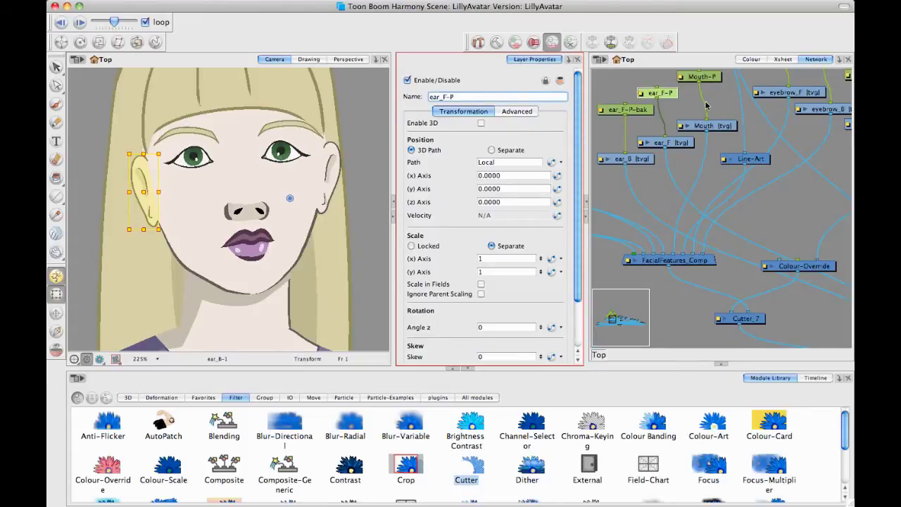
click(636, 110)
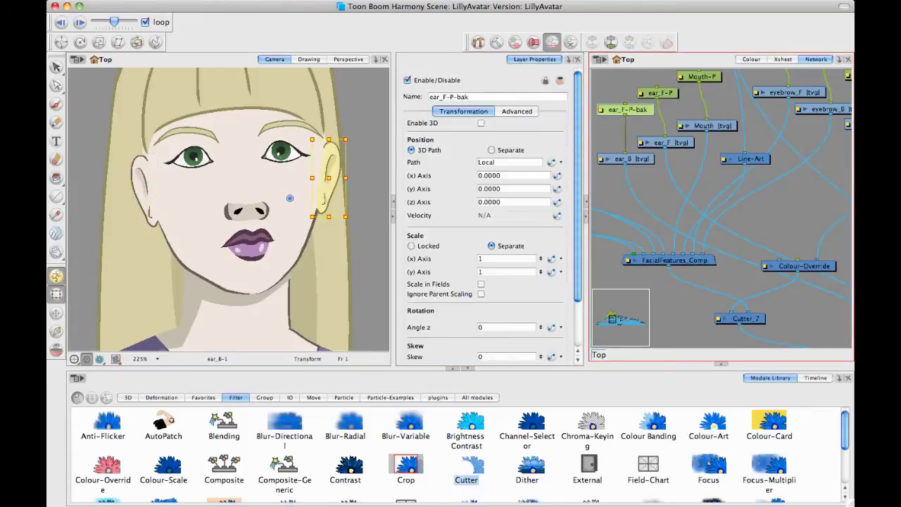
click(469, 96)
key(BackSpace)
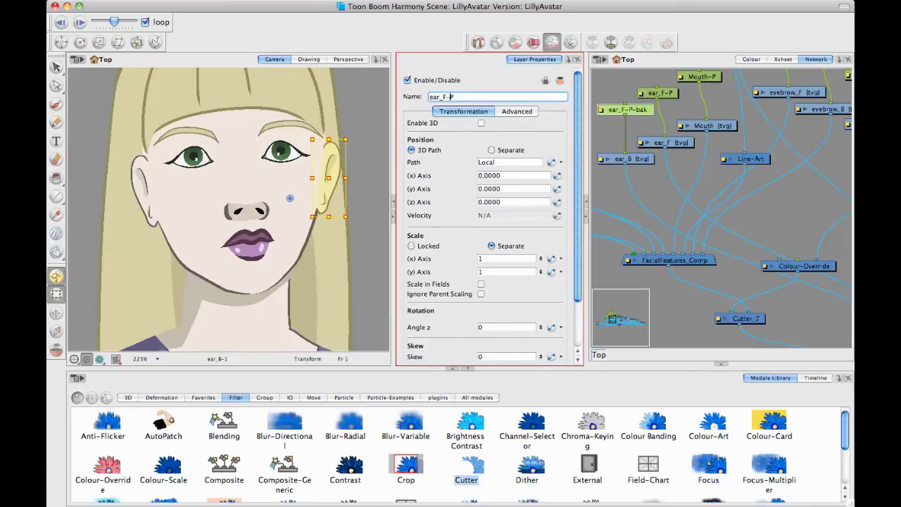
key(Return)
click(672, 124)
drag(624, 126, 656, 156)
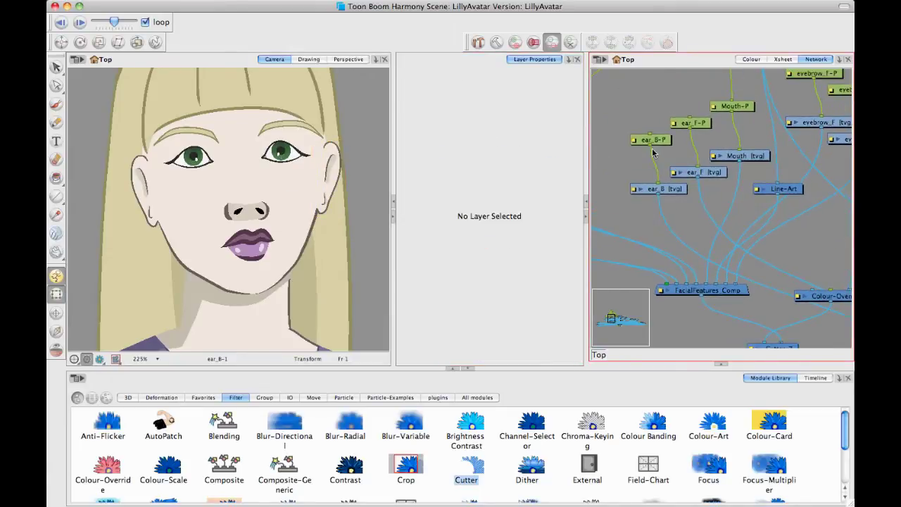
Move the ear_B drawing's connection further along the main Composite's input ports so the ear sits behind the head
click(662, 141)
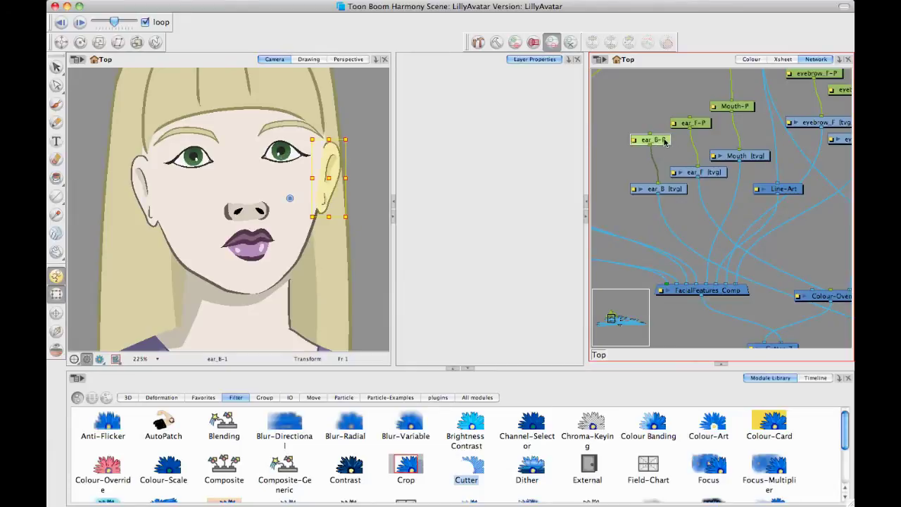
click(679, 190)
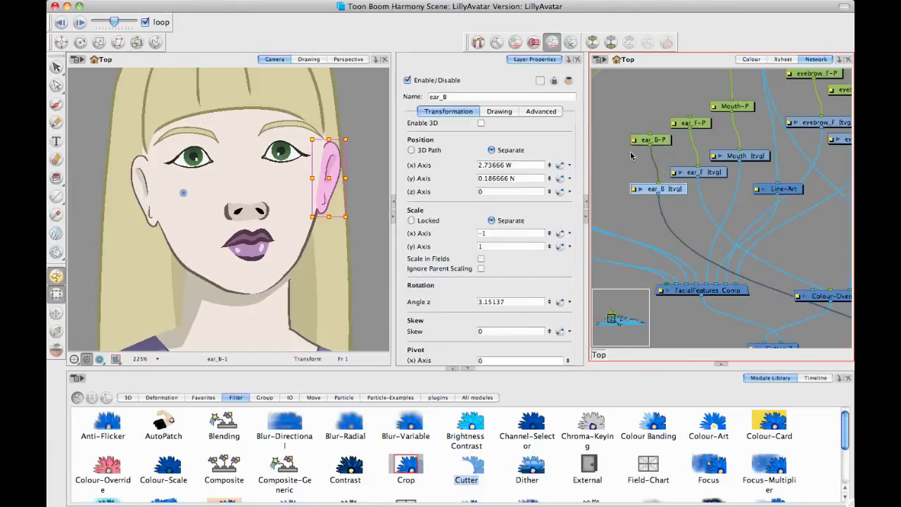
drag(699, 194, 674, 173)
key(1)
key(1)
drag(750, 214, 610, 180)
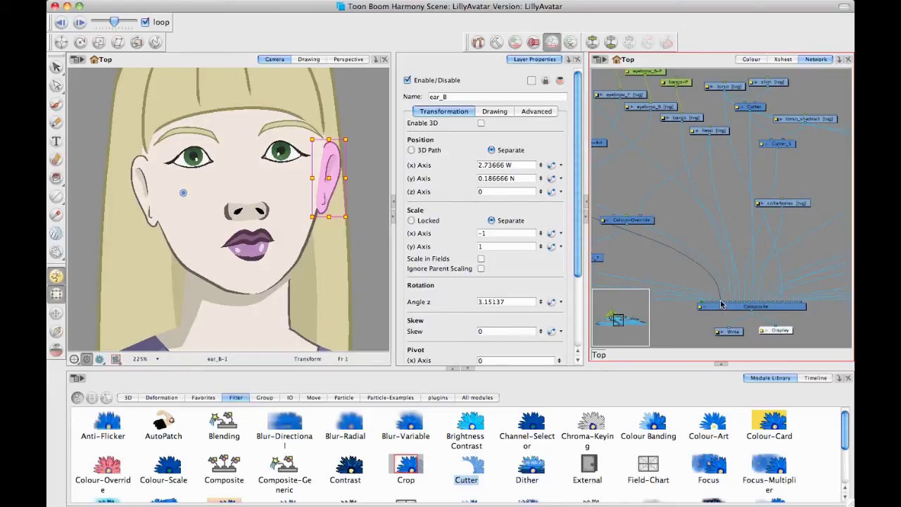
drag(721, 304, 736, 304)
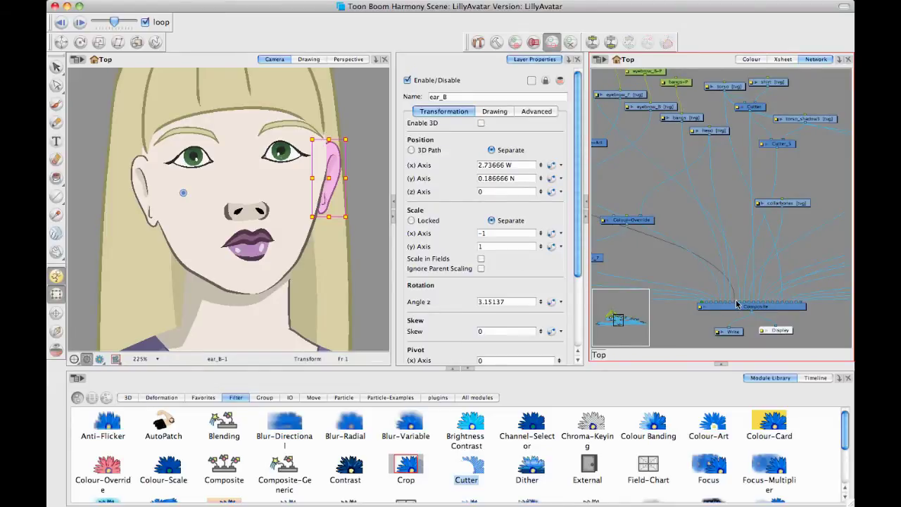
Try sliding ear_B inward behind the head, and try moving ear_F outward and widening it
click(615, 177)
click(333, 162)
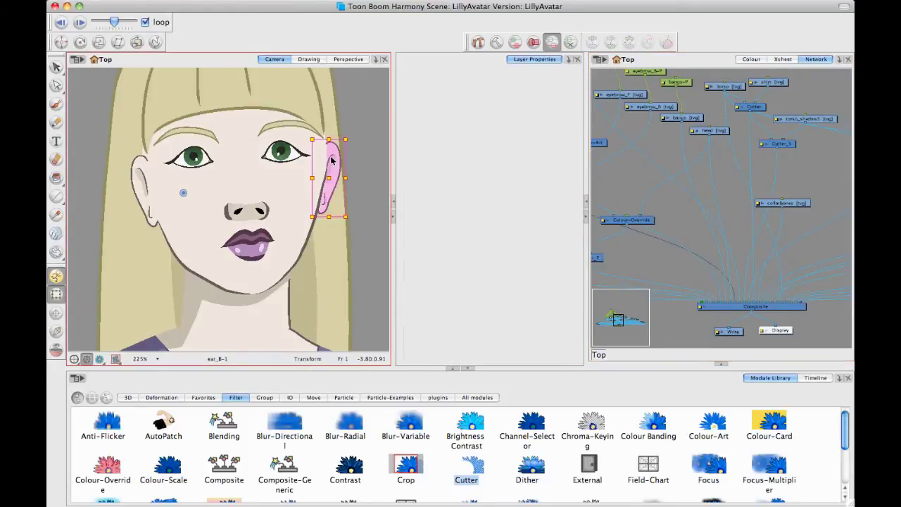
drag(324, 160, 317, 159)
click(364, 152)
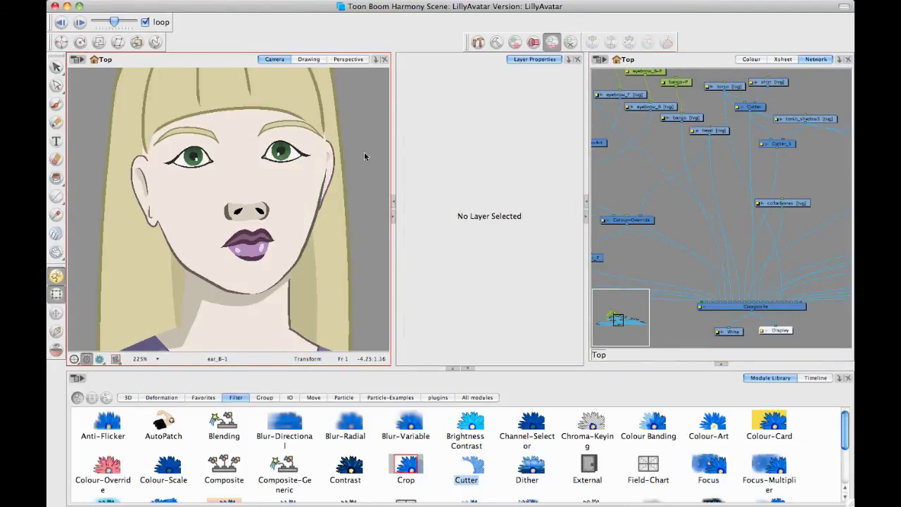
click(140, 176)
drag(142, 176, 106, 195)
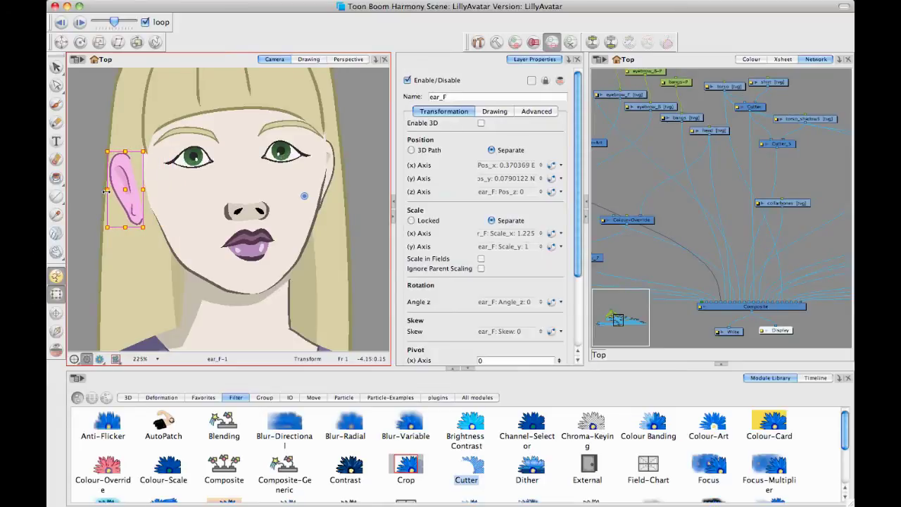
Undo the test transformations of both ears and clear the selection
key(super+z)
key(super+z)
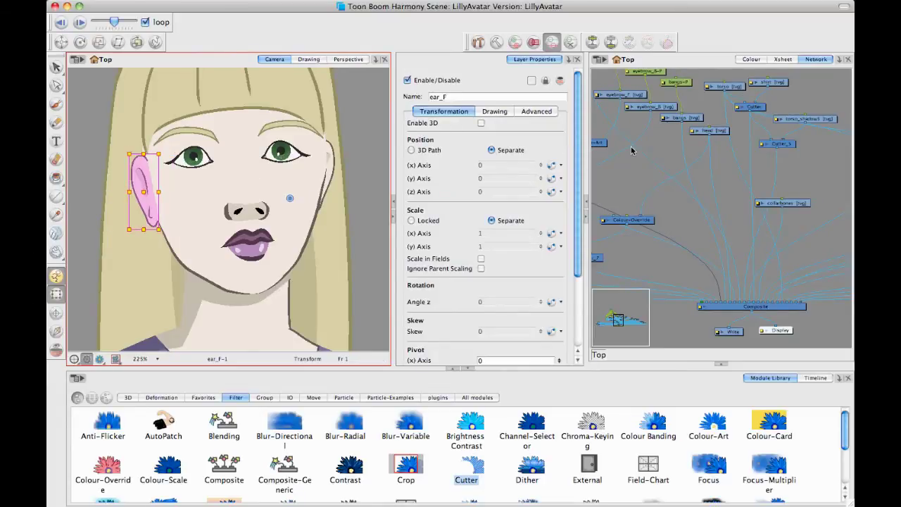
key(super+z)
key(super+z)
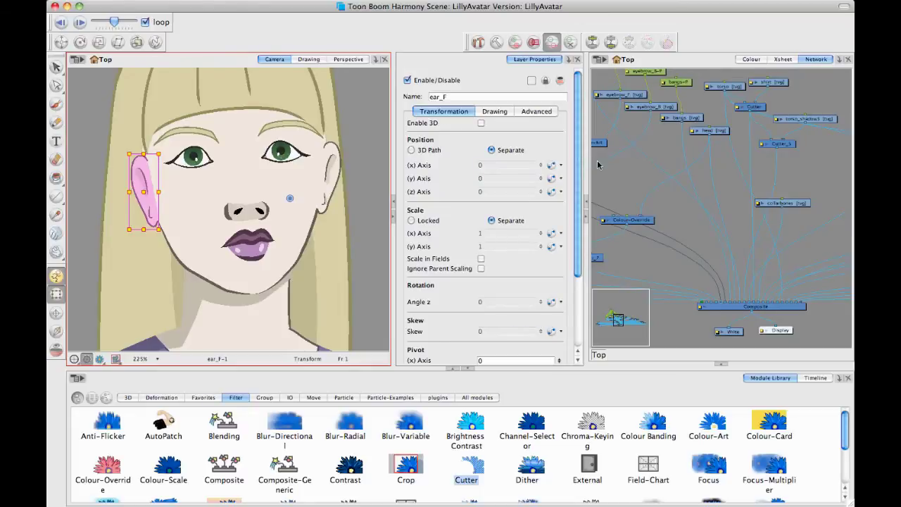
click(614, 171)
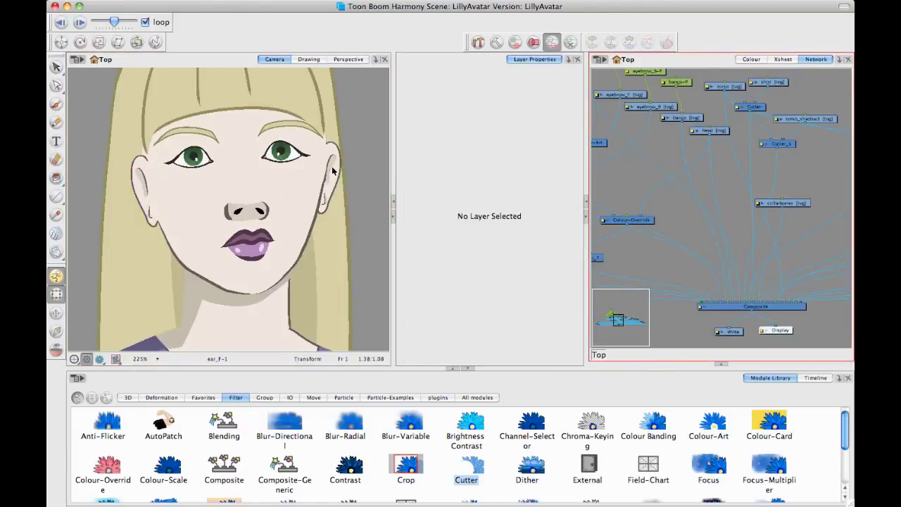
Select the ear_F-P peg and use the Rotate tool to move its pivot to the ear's inner edge, where it meets the face
key(space)
drag(327, 181, 458, 257)
key(space)
drag(363, 242, 299, 201)
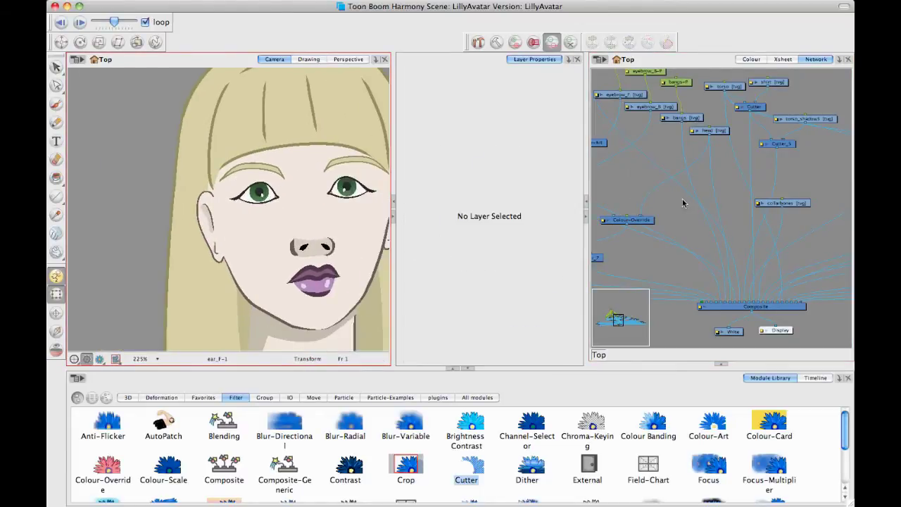
click(631, 169)
key(space)
drag(631, 170, 795, 194)
key(space)
drag(683, 125, 683, 213)
click(690, 225)
key(space)
click(666, 200)
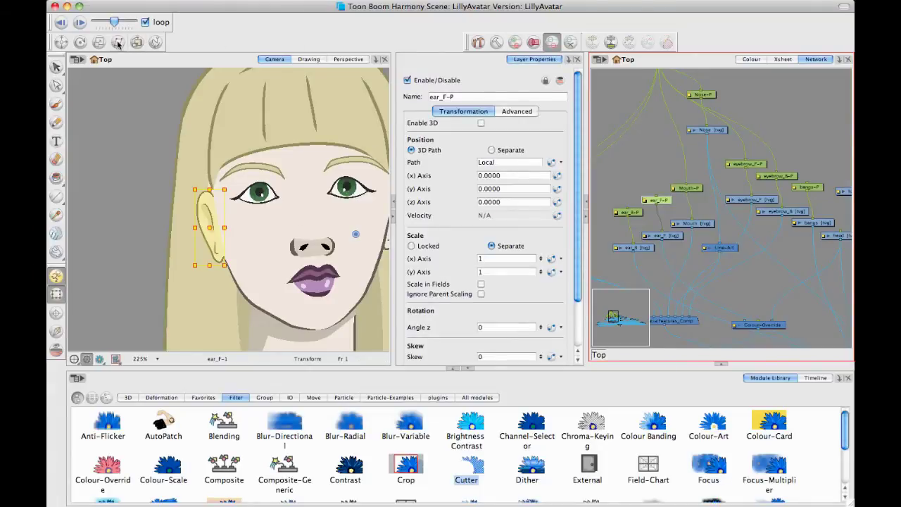
click(80, 42)
drag(356, 233, 218, 225)
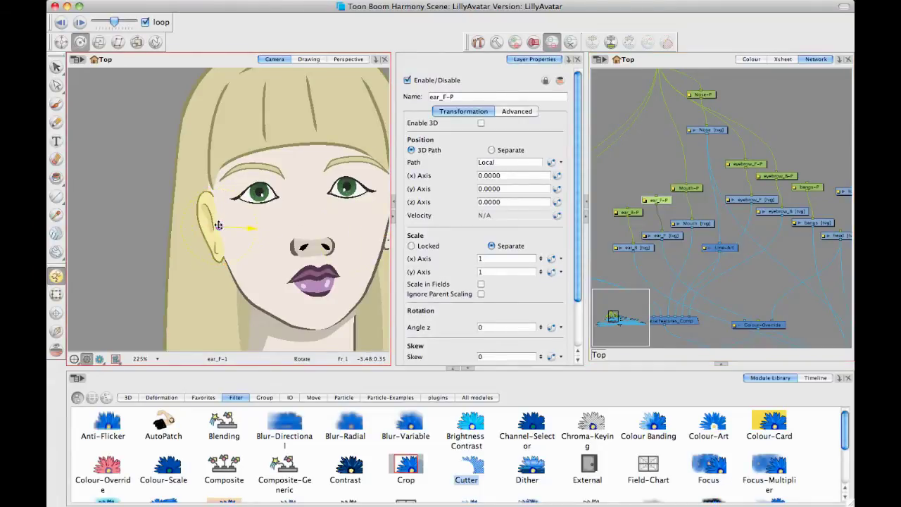
Try stretching the ear_F-P peg outward from its pivot to a horizontal scale of about 1.64
click(57, 293)
drag(194, 228, 180, 228)
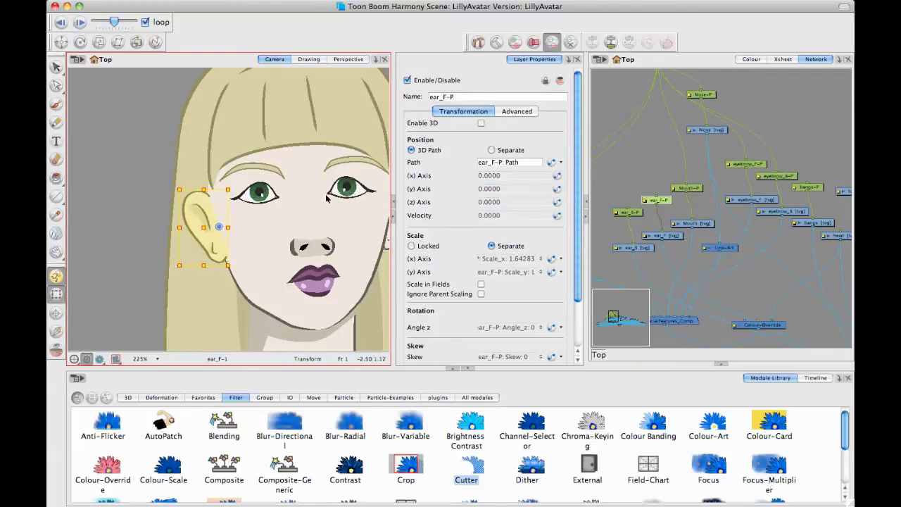
click(648, 169)
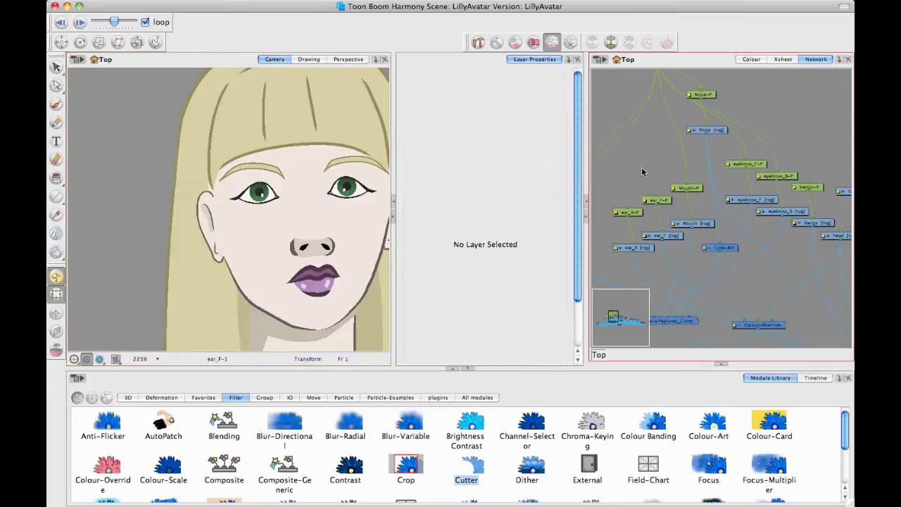
Widen the Camera view and frame the whole face at 200% zoom, with the FacialFeatures-P hierarchy shown in the Network view
drag(649, 169, 668, 215)
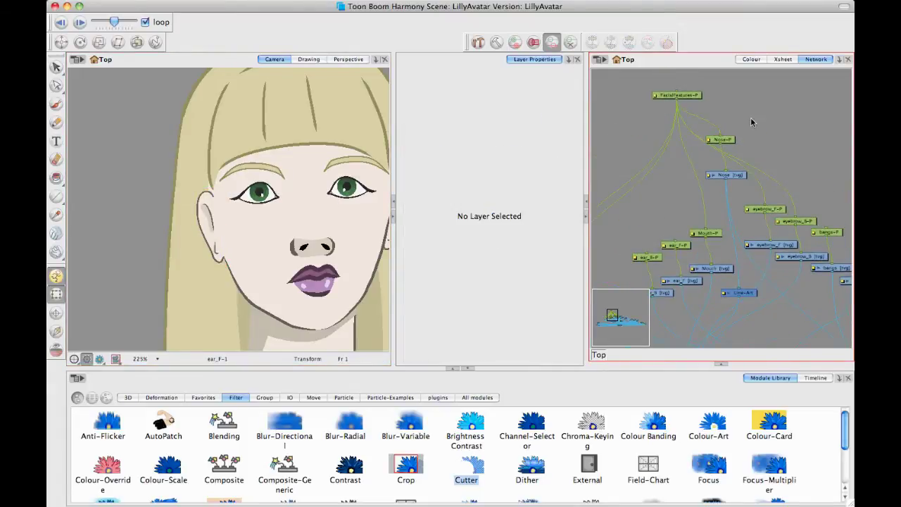
drag(746, 122, 698, 111)
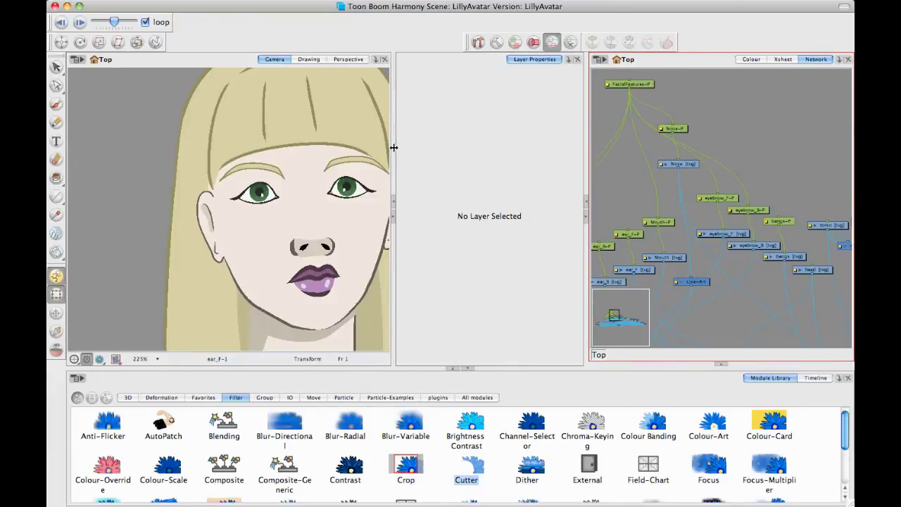
drag(393, 148, 461, 147)
mouse_move(385, 179)
mouse_down()
mouse_move(325, 166)
mouse_move(322, 188)
mouse_up()
key(2)
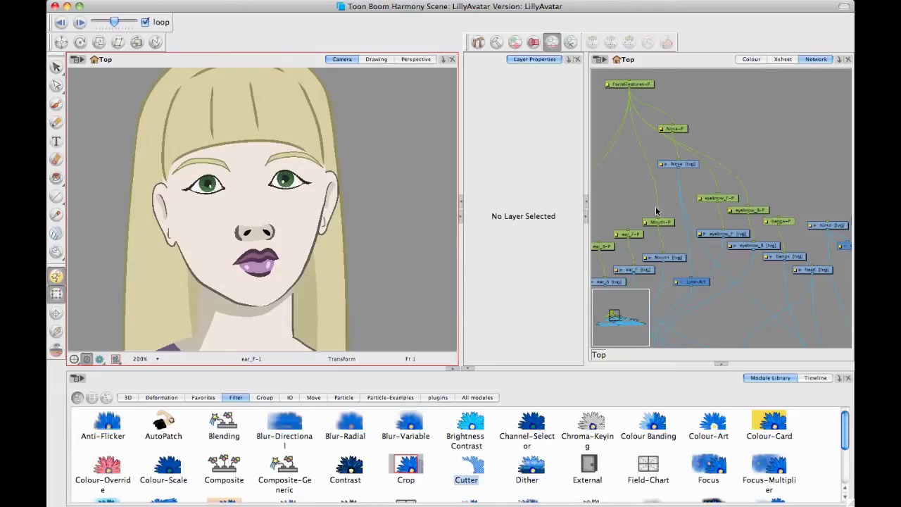
Move the whole FacialFeatures-P peg slightly right and down across the face, starting from the nose drawing
key(space)
mouse_move(658, 225)
mouse_down()
mouse_move(711, 162)
mouse_move(800, 174)
mouse_move(770, 182)
mouse_up()
click(255, 232)
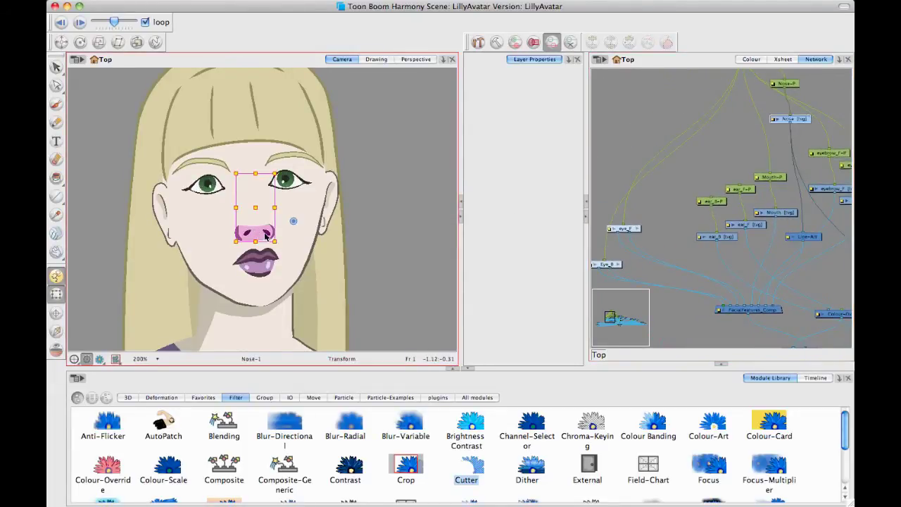
key(b)
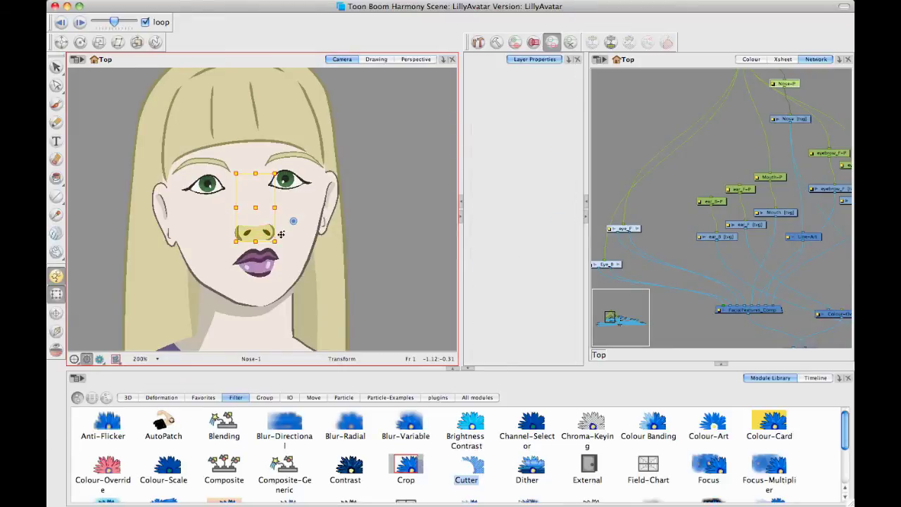
key(b)
drag(255, 230, 278, 235)
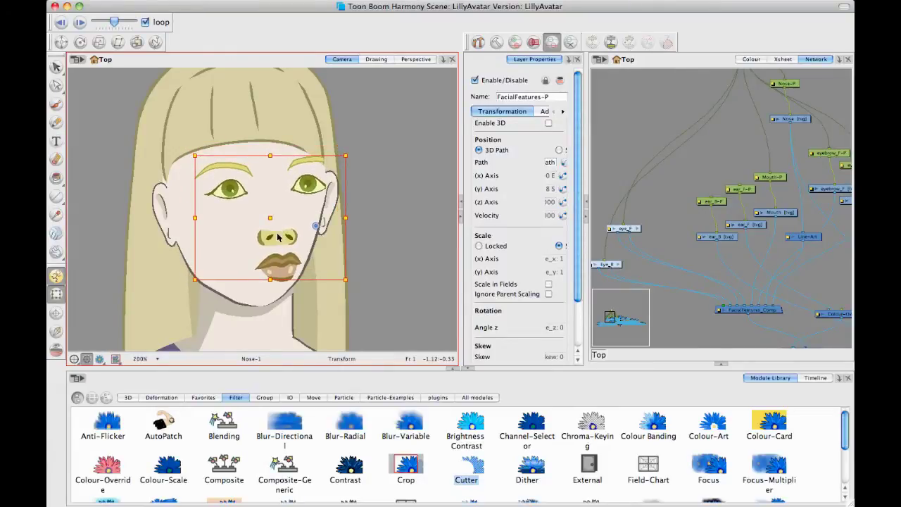
Select the nose and step up its parent hierarchy to the facial features peg
click(413, 256)
click(278, 241)
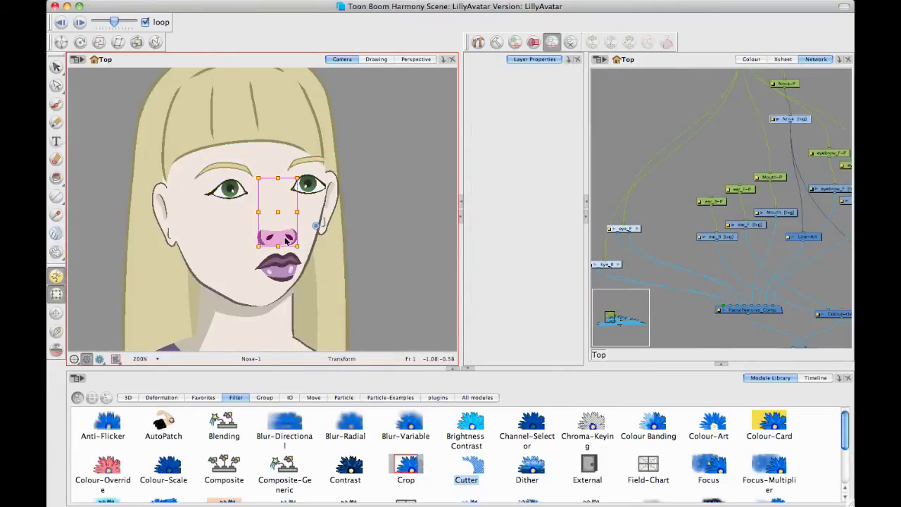
key(b)
key(b)
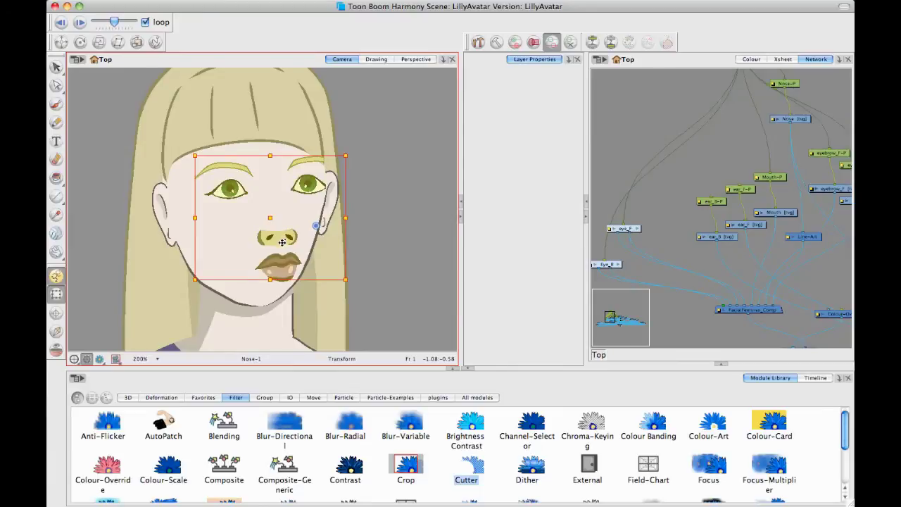
click(416, 266)
Nudge the mouth by its Mouth-P peg and shift the nose slightly left on the turned face
click(281, 272)
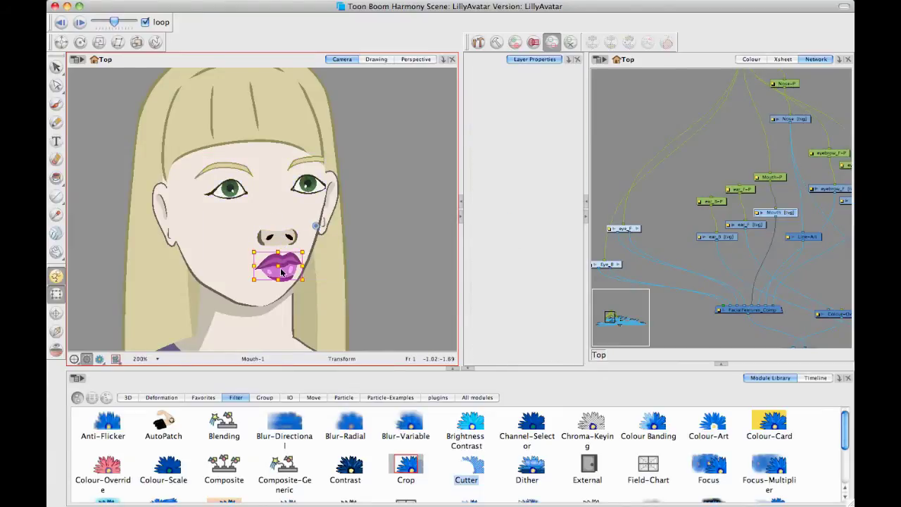
key(b)
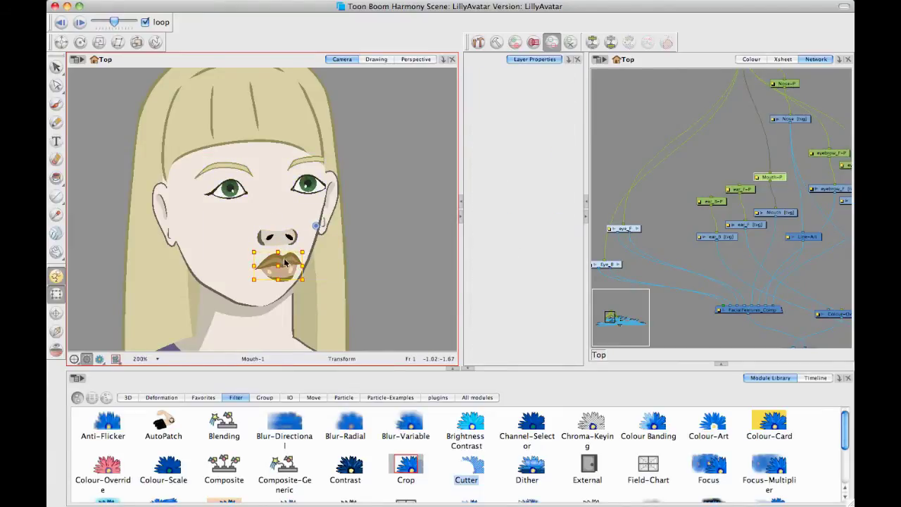
drag(286, 259, 279, 235)
click(287, 236)
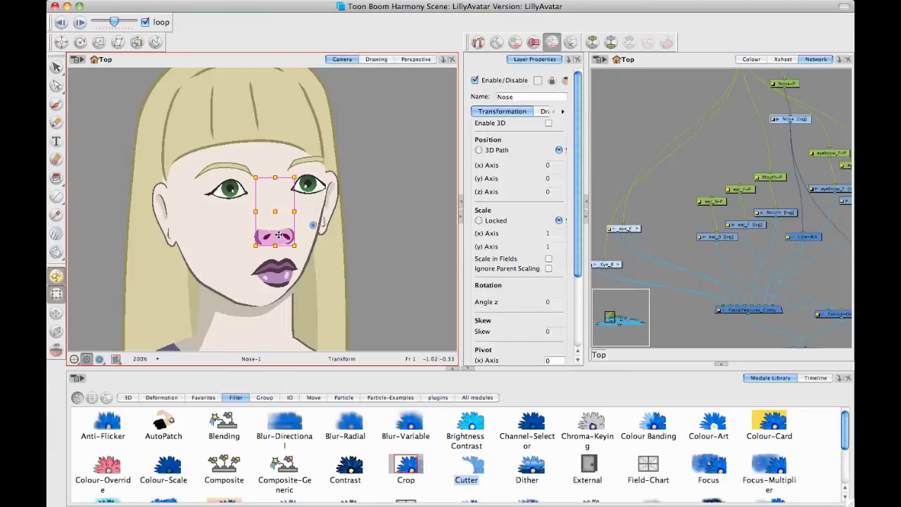
click(379, 212)
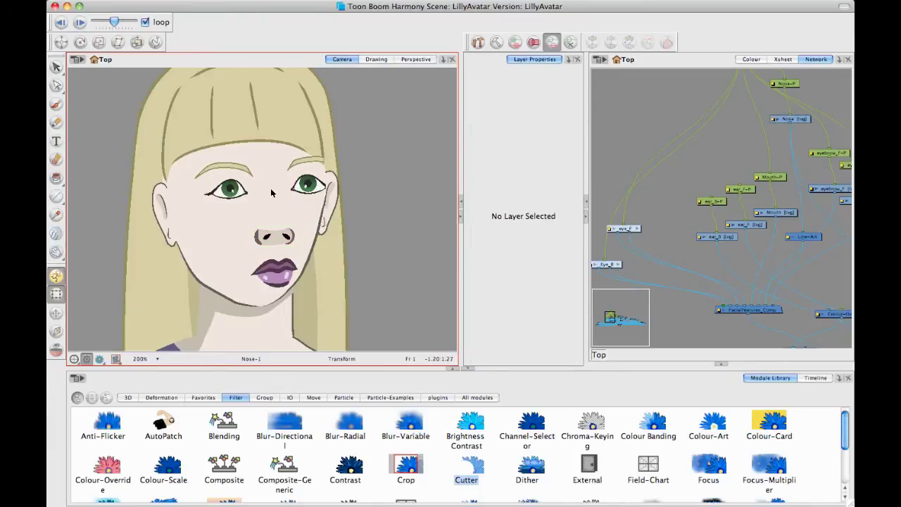
Centre the pivot of the Eyelid_1-P-P peg on the eye near the right cheek and narrow that eye horizontally
click(307, 187)
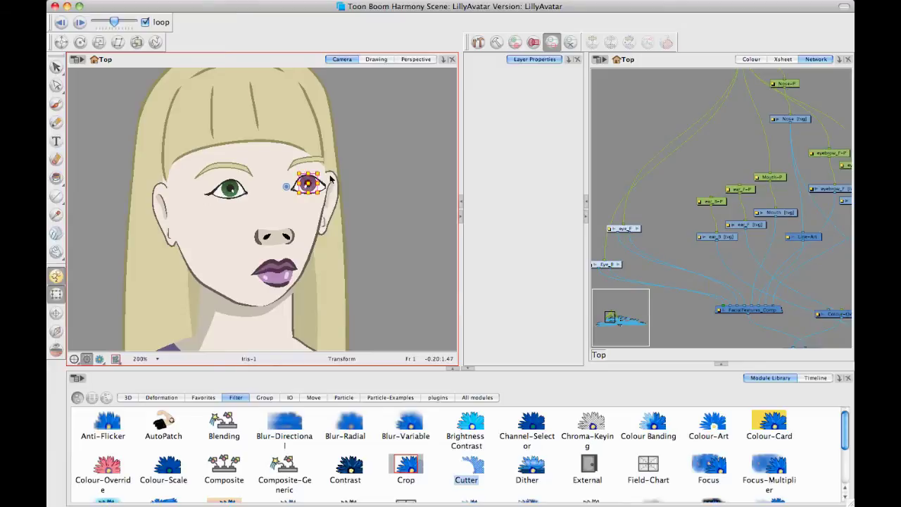
click(328, 183)
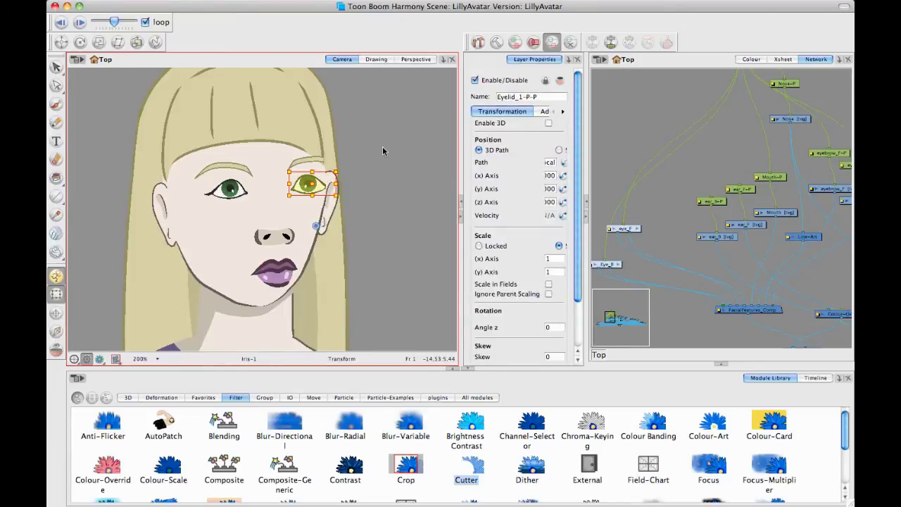
click(80, 43)
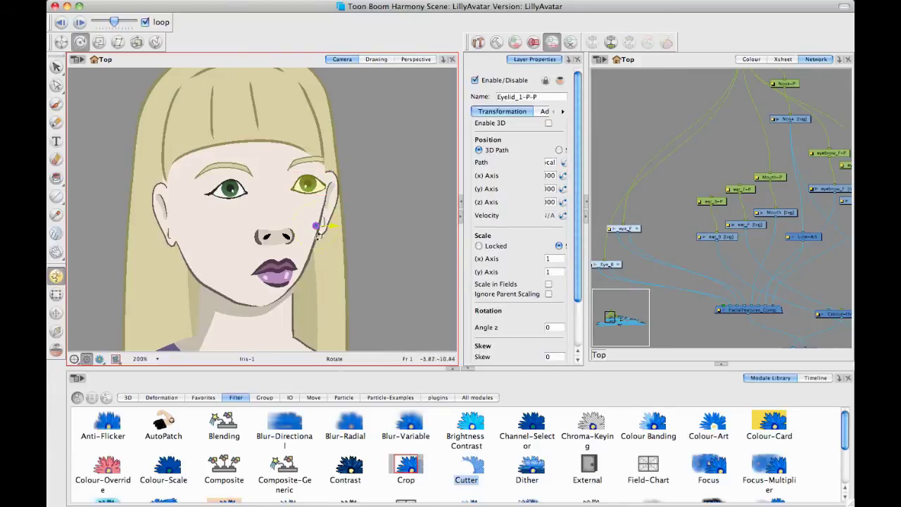
drag(315, 226, 307, 184)
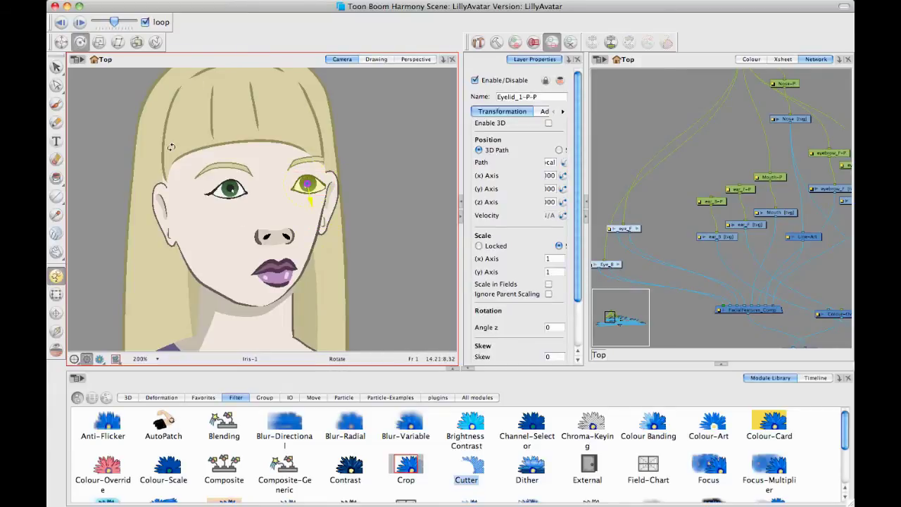
click(56, 294)
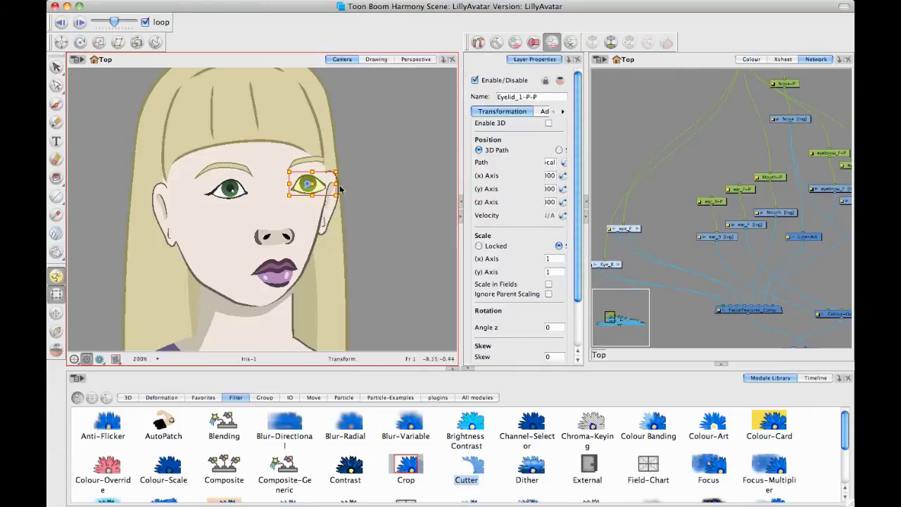
drag(336, 185, 328, 185)
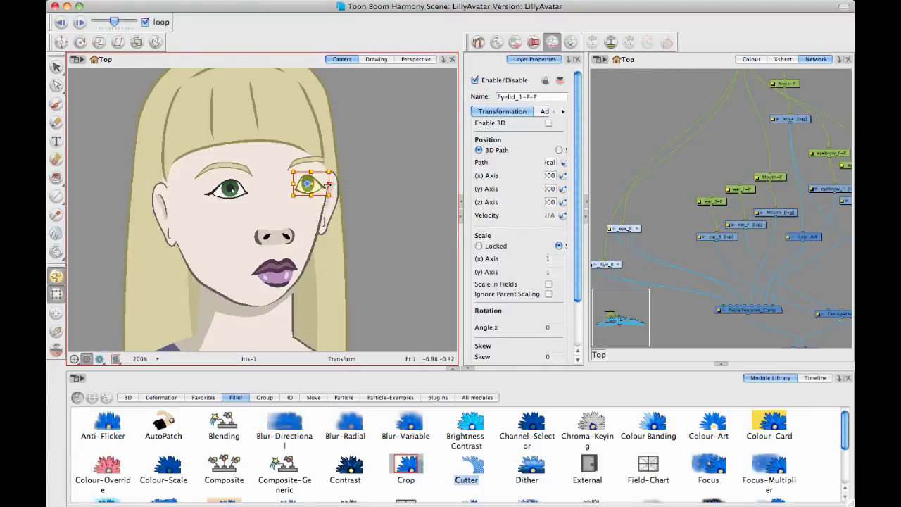
click(378, 187)
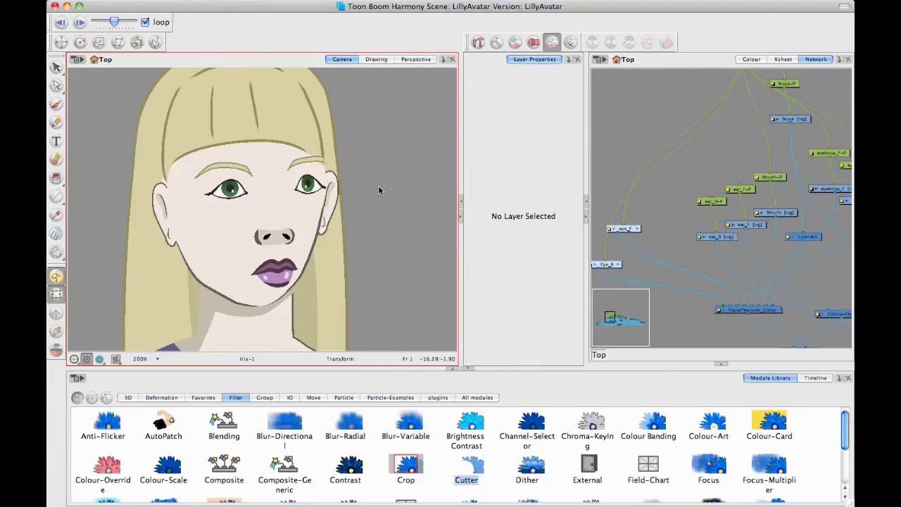
Undo the trial changes to the facial features, mouth, nose and eye
key(super+z)
key(super+z)
key(super+z)
key(super+z)
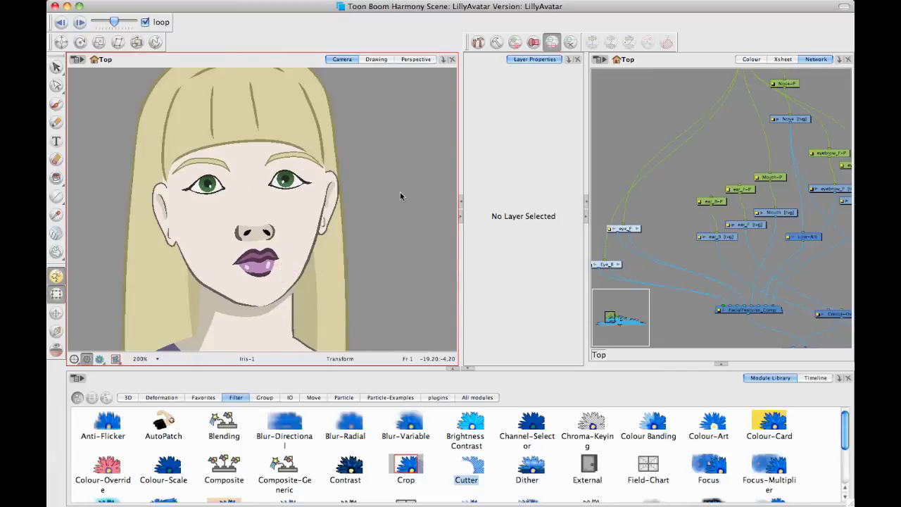
key(space)
drag(779, 198, 729, 221)
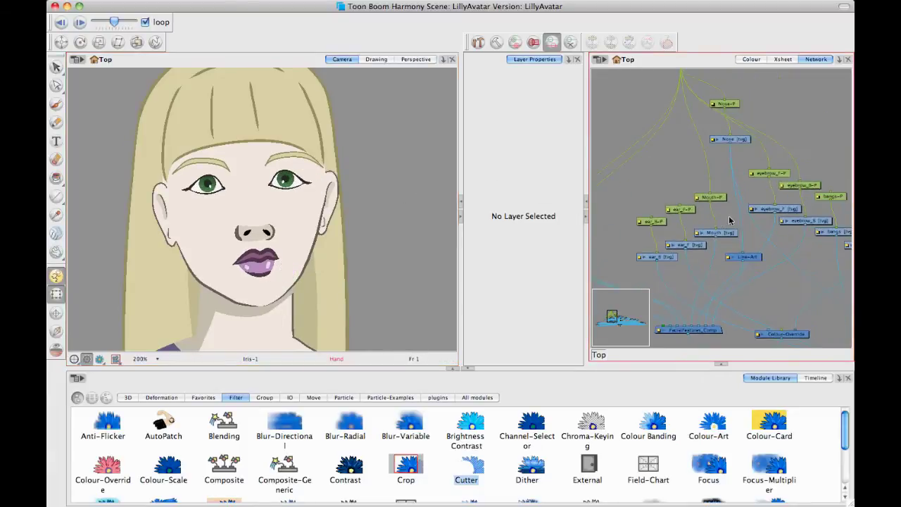
click(270, 224)
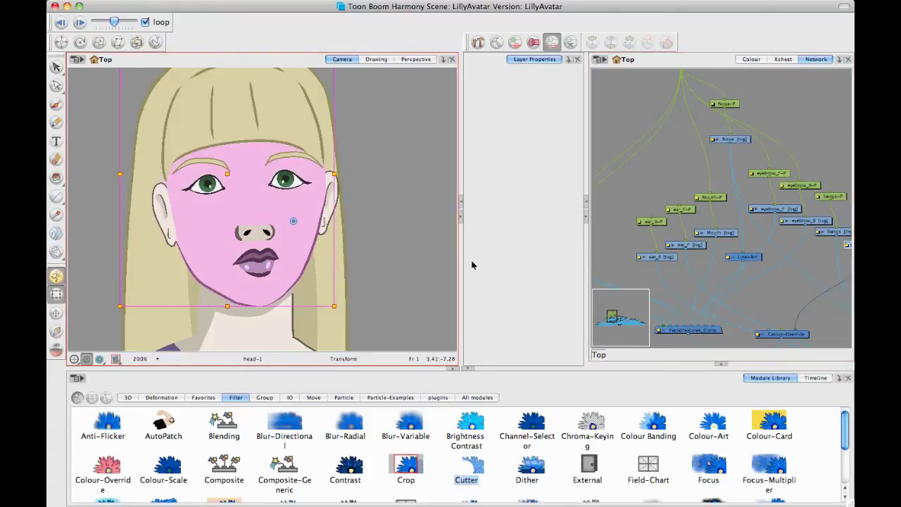
click(410, 189)
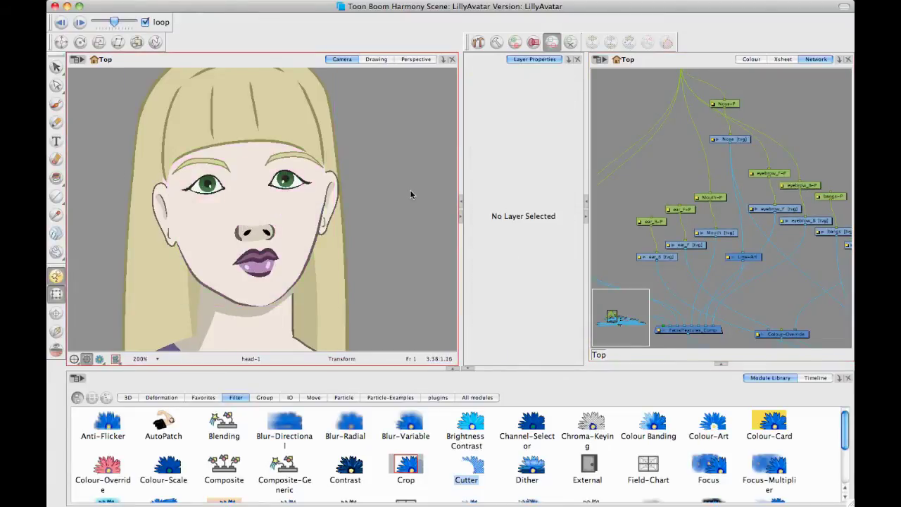
click(315, 250)
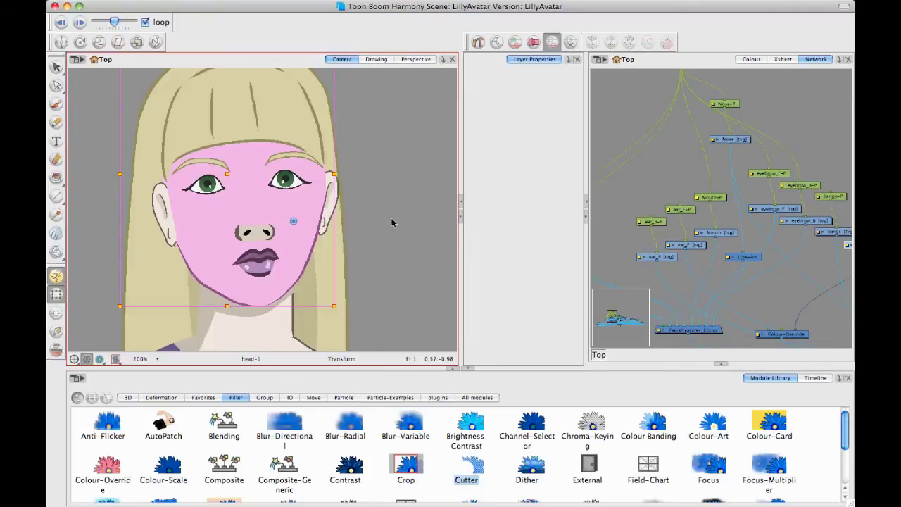
click(363, 176)
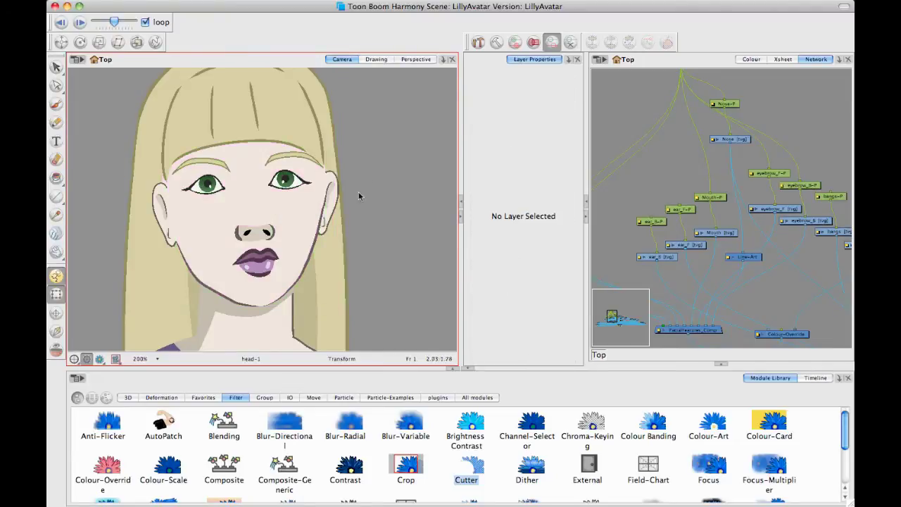
click(337, 249)
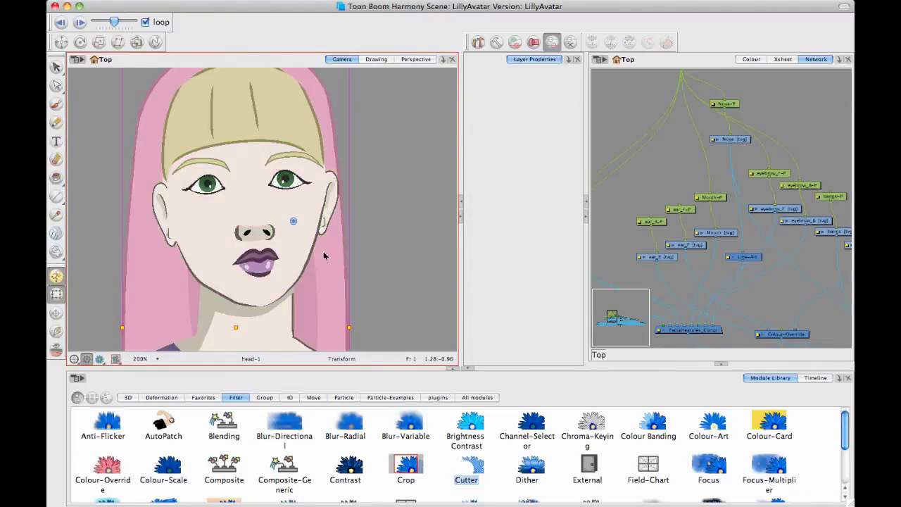
mouse_move(300, 258)
mouse_down()
mouse_move(283, 260)
mouse_move(297, 258)
mouse_up()
click(364, 264)
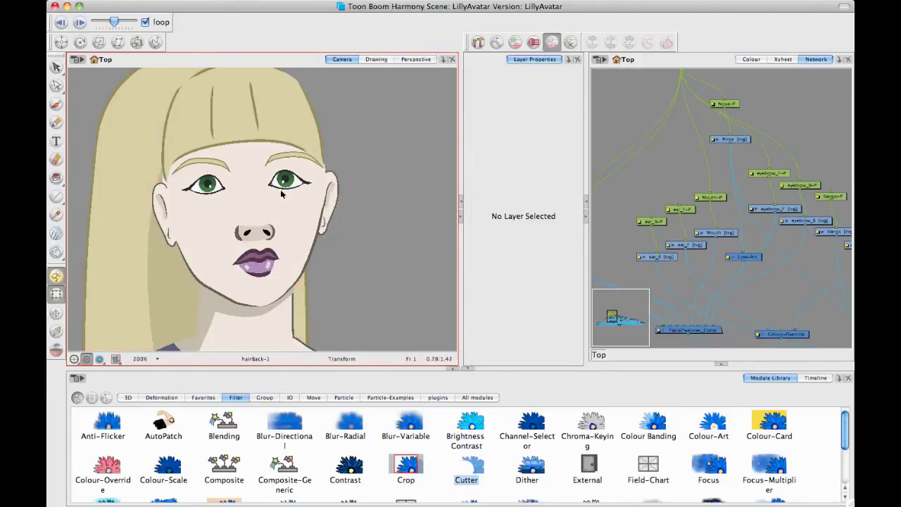
click(333, 198)
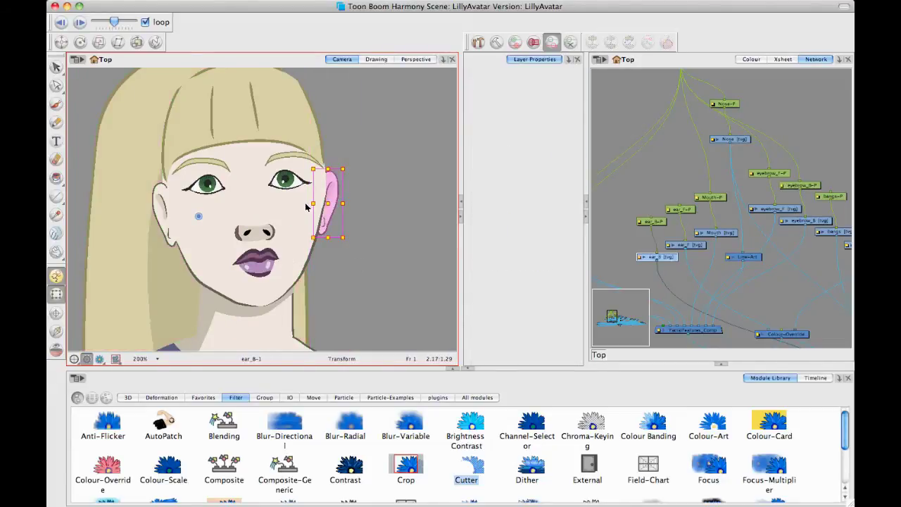
key(super+z)
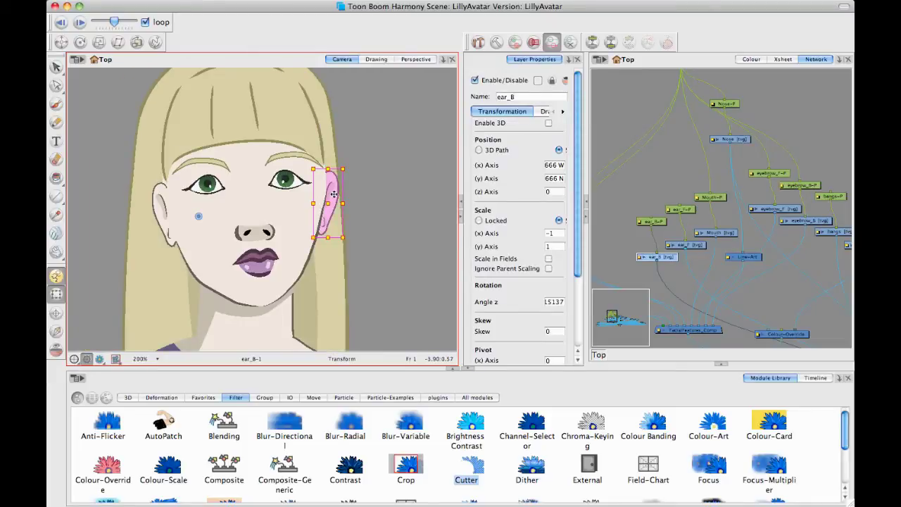
Shift the hairBack drawing left behind the head so the ear_B side of the face is uncovered
click(378, 203)
click(338, 263)
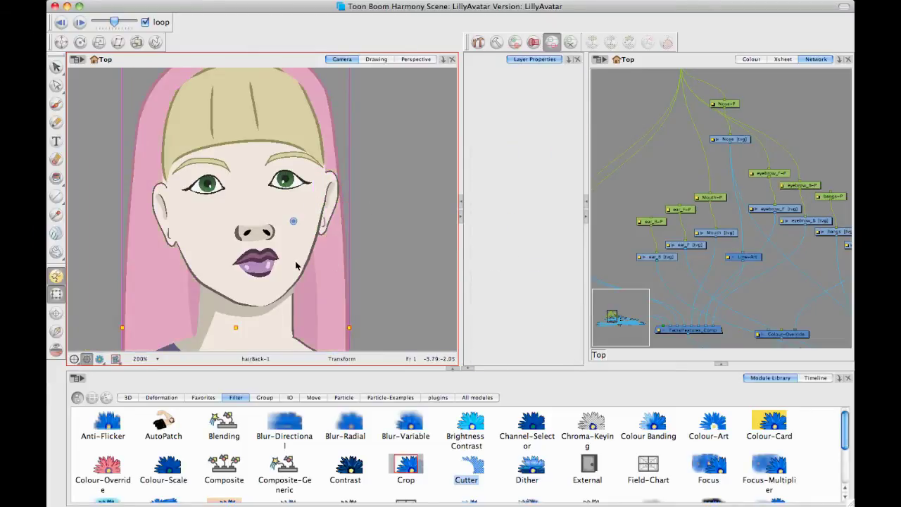
drag(293, 261, 290, 262)
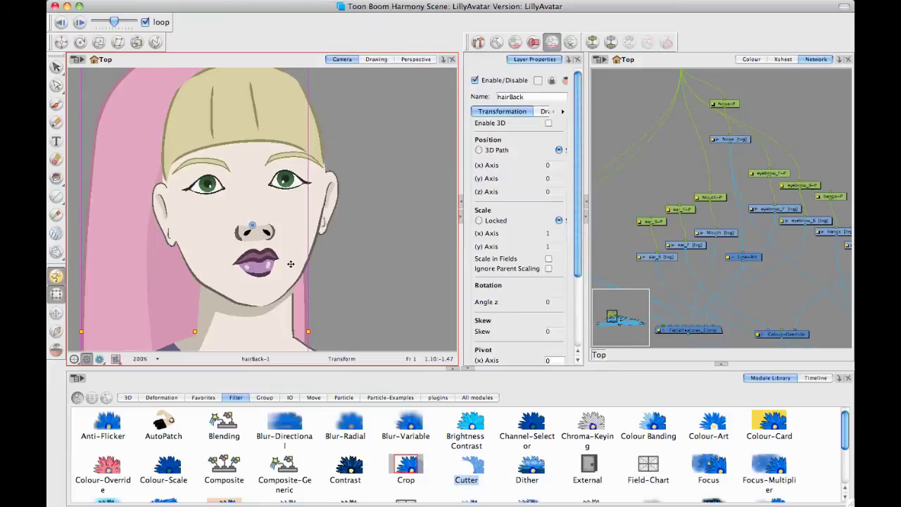
click(394, 266)
Place the ear_B-P peg's pivot at the base of the ear and slide that ear left behind the face
click(332, 203)
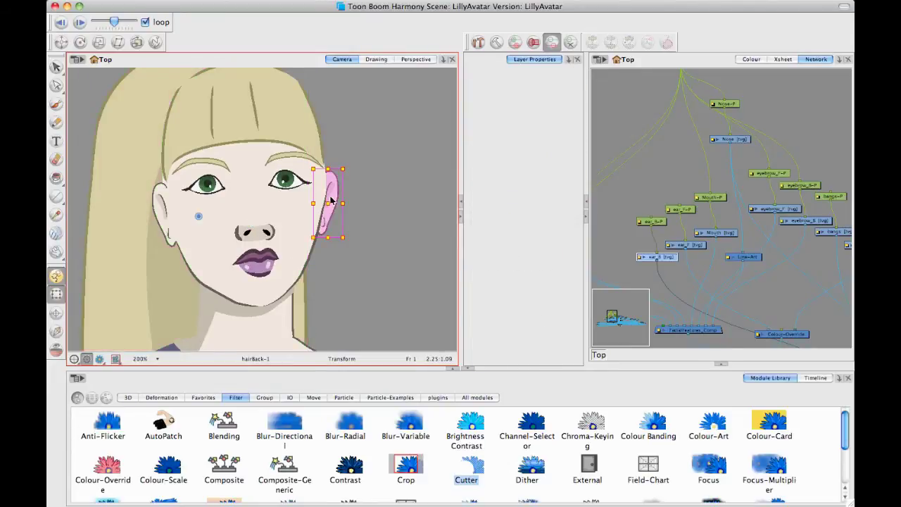
key(b)
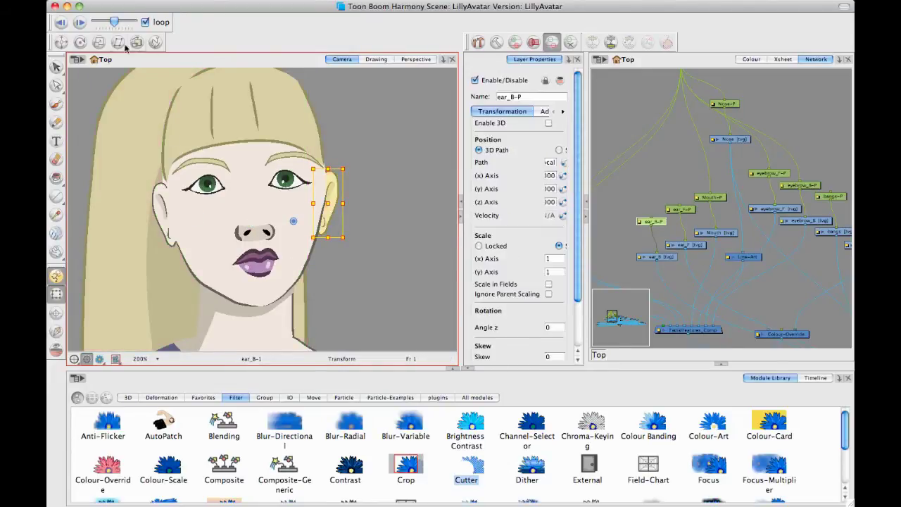
click(80, 42)
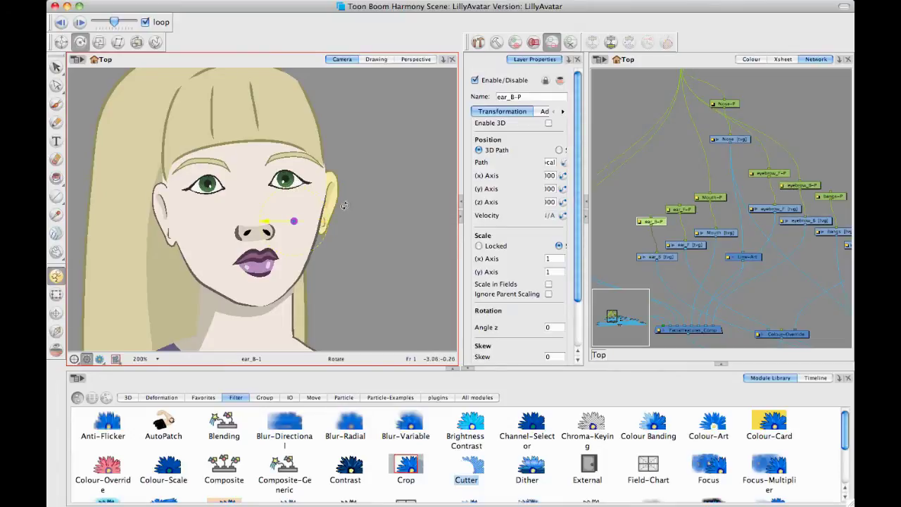
drag(342, 205, 323, 203)
click(56, 294)
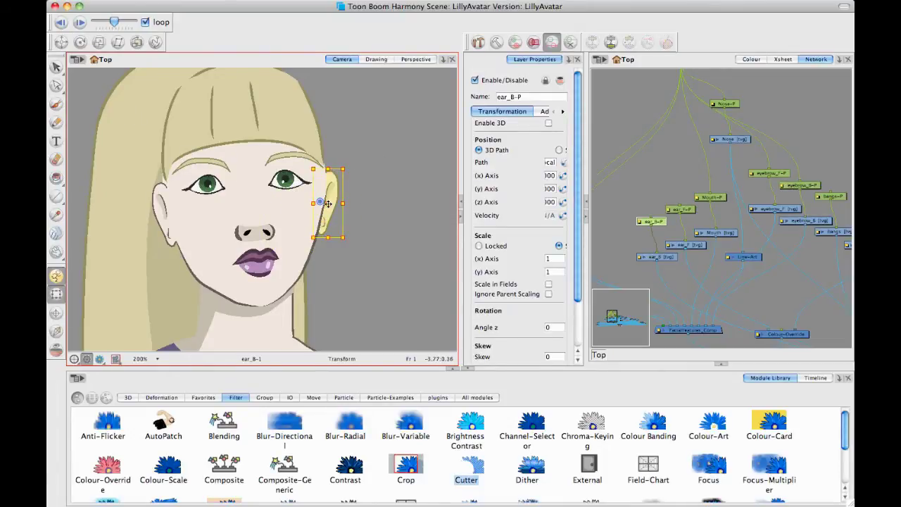
drag(327, 204, 278, 209)
click(390, 231)
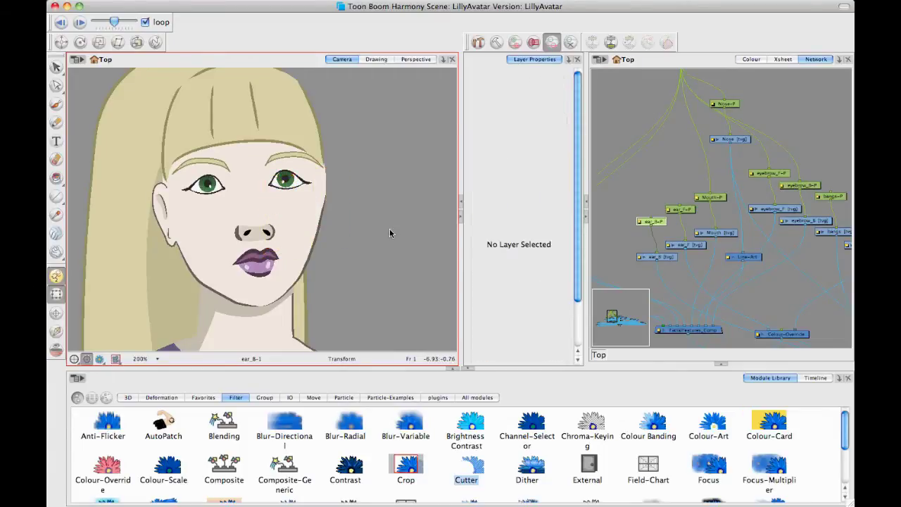
Check which peg controls the eye near the right cheek and examine the network connections into the facial features composite
click(285, 179)
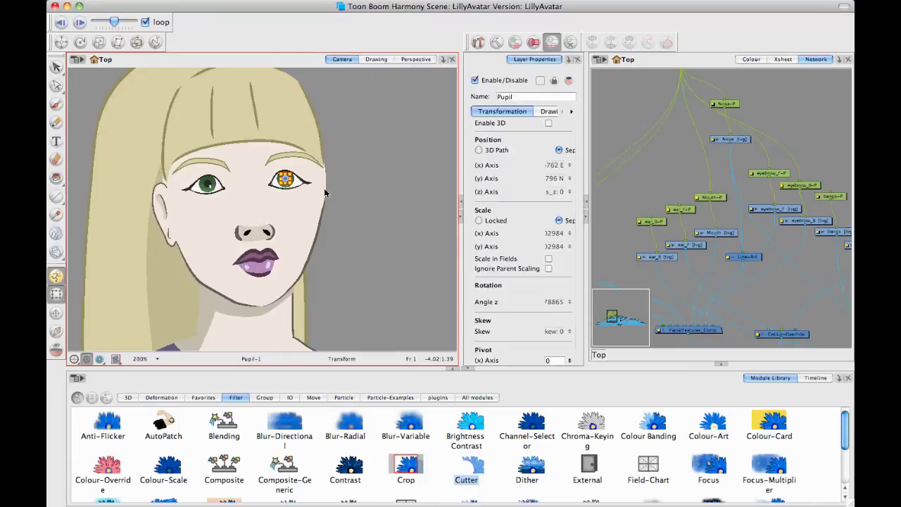
key(b)
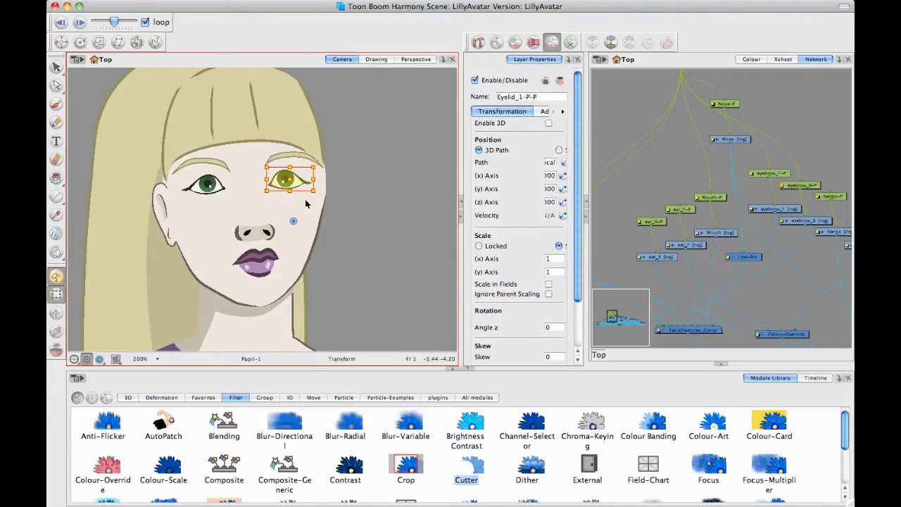
click(759, 154)
drag(826, 168, 778, 200)
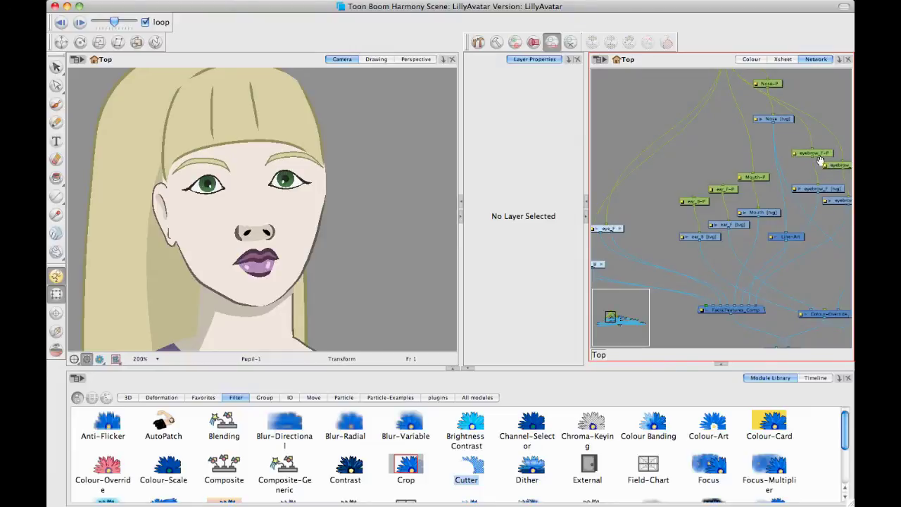
drag(820, 161, 771, 154)
drag(814, 133, 841, 133)
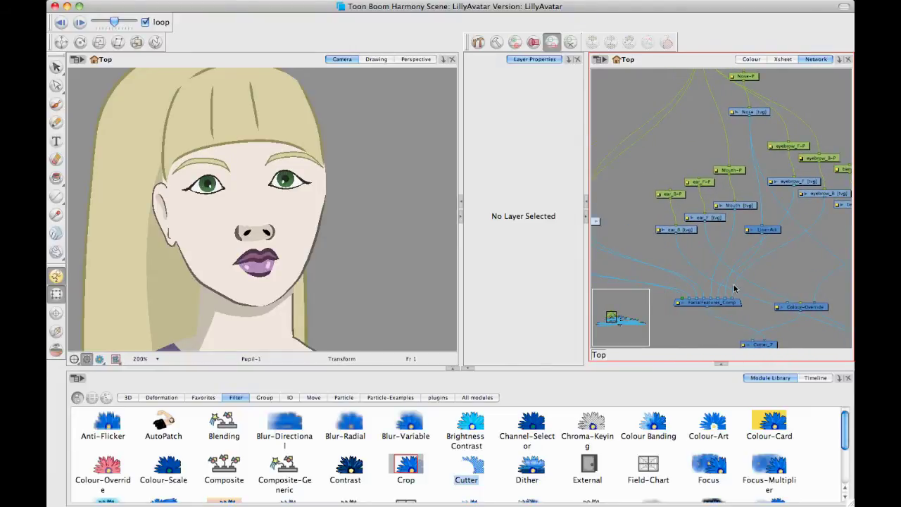
drag(725, 297, 693, 300)
drag(697, 262, 680, 251)
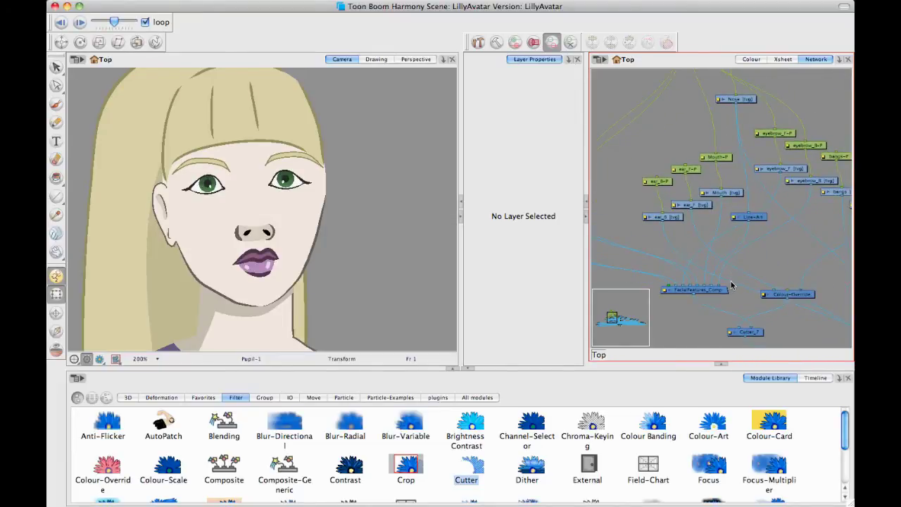
drag(719, 287, 667, 286)
drag(711, 275, 722, 281)
Relocate the eyebrow_B-P peg and its eyebrow_B drawing beside the Eye_B group in the network
click(824, 188)
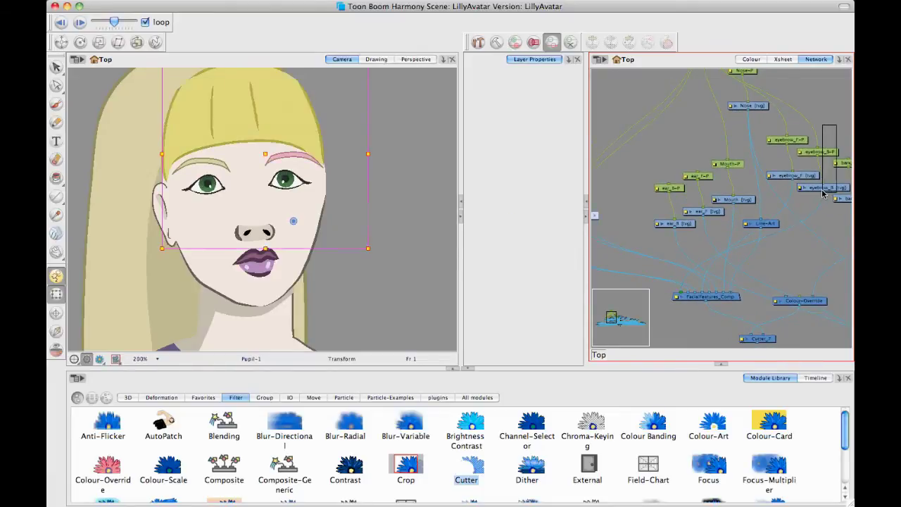
click(825, 117)
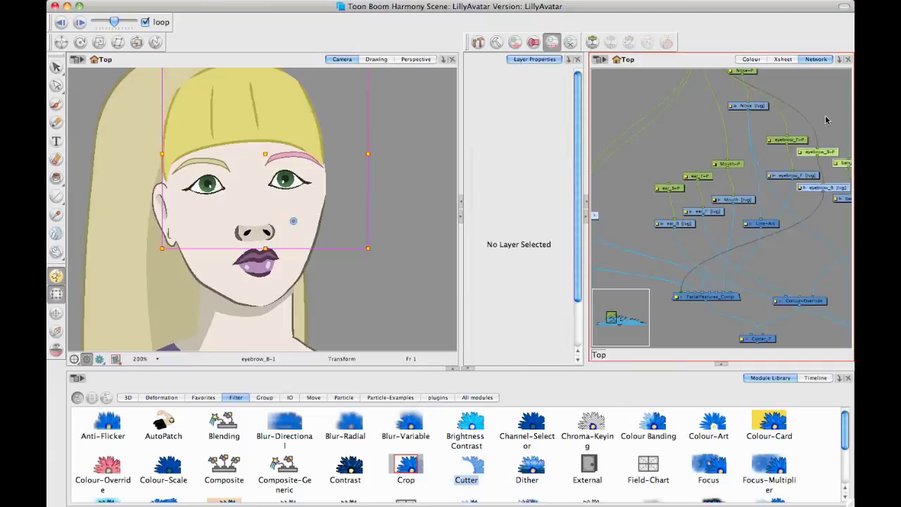
click(827, 153)
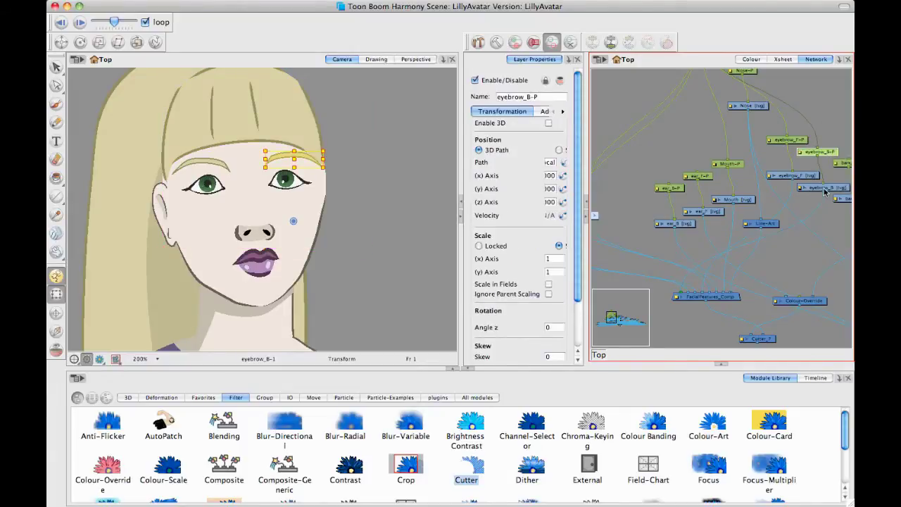
click(825, 190)
mouse_move(657, 248)
mouse_down()
mouse_move(589, 246)
mouse_move(531, 259)
mouse_move(683, 272)
mouse_up()
Relocate the eyebrow_F-P peg and its eyebrow_F drawing beside the eye_F group in the network
click(771, 190)
drag(753, 185, 658, 197)
mouse_move(829, 124)
mouse_down()
mouse_move(831, 201)
mouse_move(745, 198)
mouse_move(615, 241)
mouse_move(626, 224)
mouse_move(677, 217)
mouse_up()
click(648, 235)
click(620, 203)
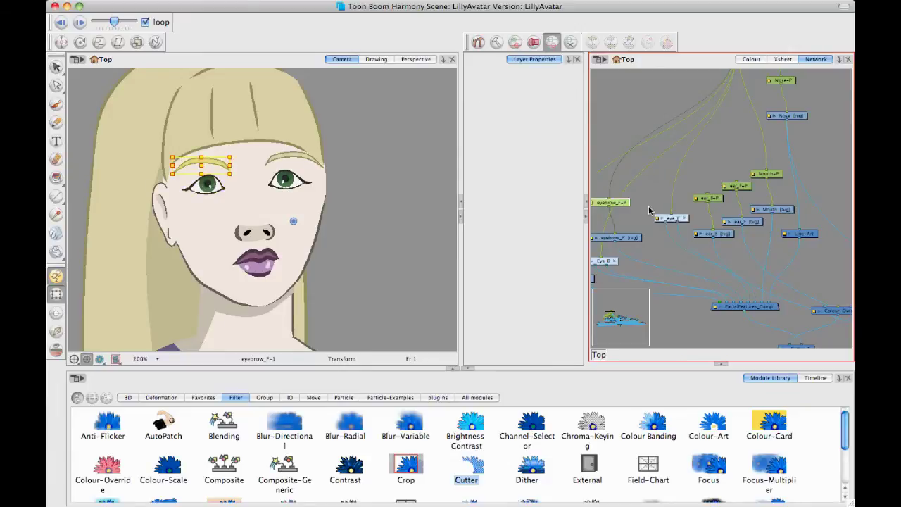
drag(620, 202, 650, 209)
click(628, 241)
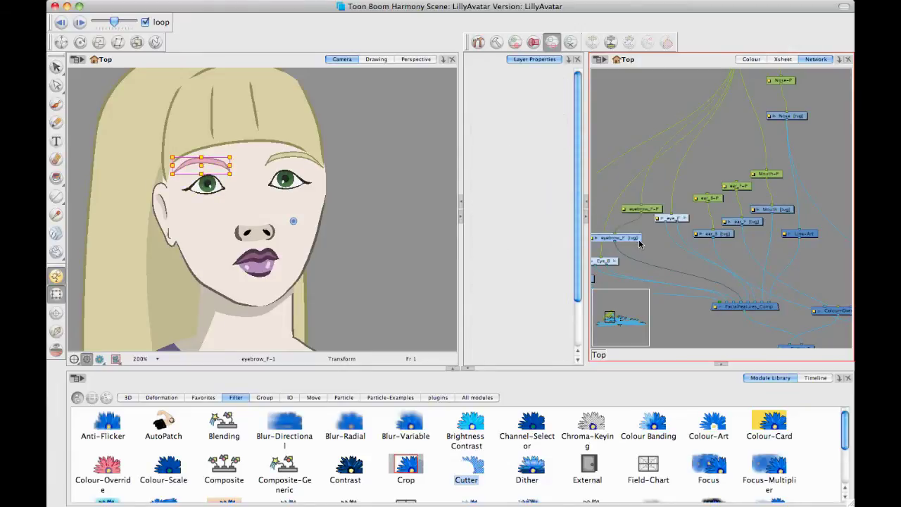
drag(628, 242, 640, 241)
click(667, 170)
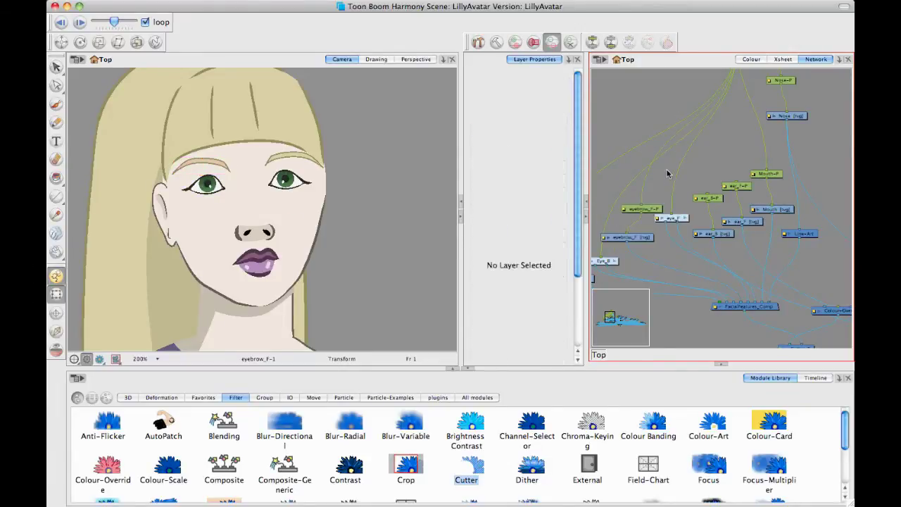
Add a parent peg above eyebrow_F-P and connect the eye_F group to it as well
click(653, 208)
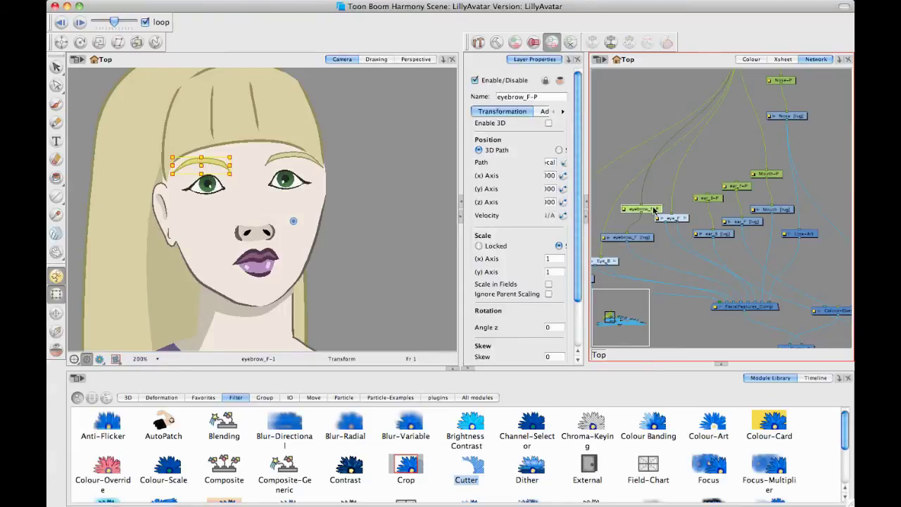
key(super+p)
drag(648, 178, 671, 212)
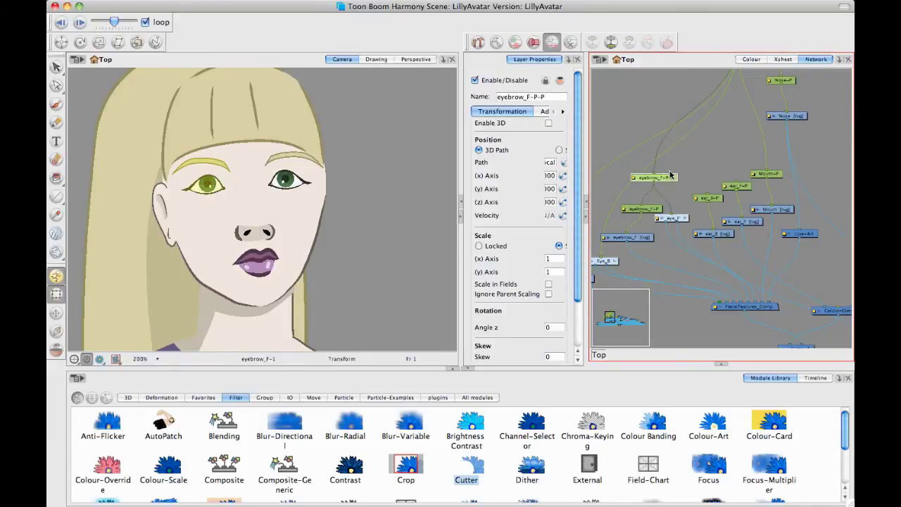
drag(670, 173, 671, 174)
click(692, 173)
click(666, 180)
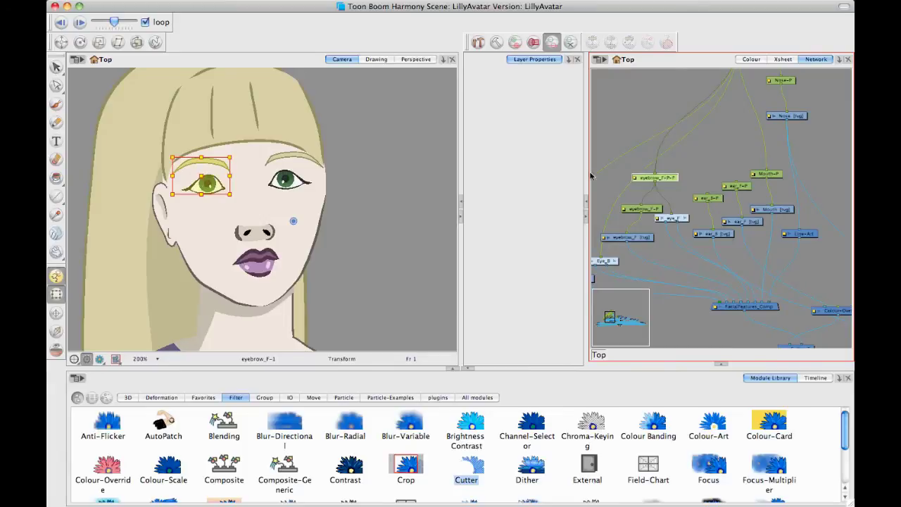
Place the pivot of the new peg above eyebrow_F-P on the pupil of the eye_F eye
click(79, 42)
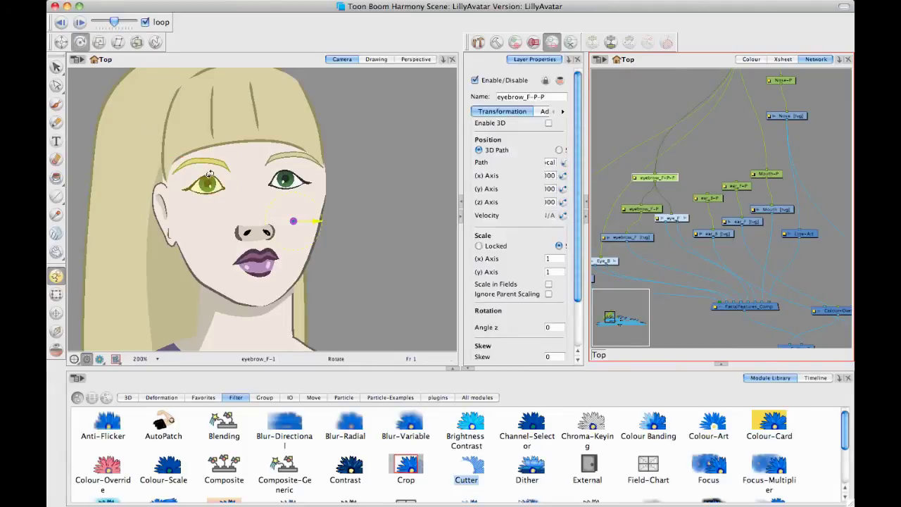
drag(294, 222, 209, 186)
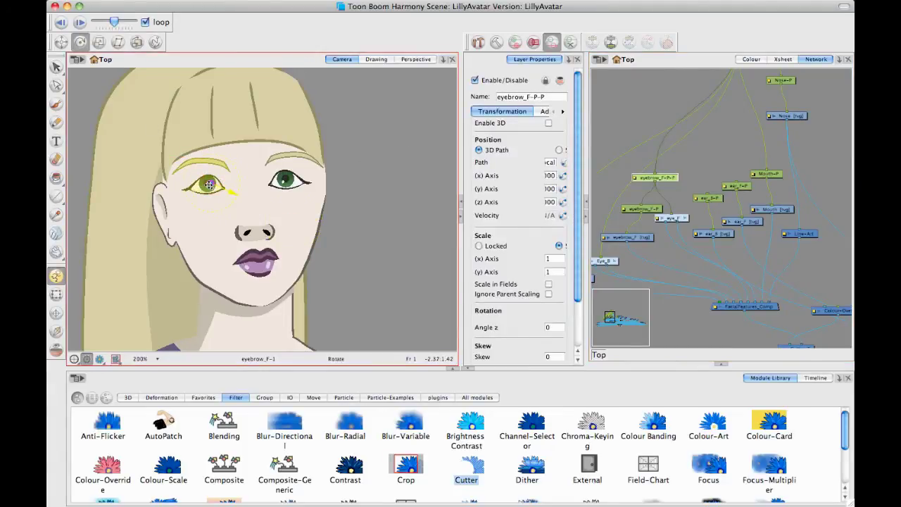
click(57, 294)
Add a parent peg above eyebrow_B-P and connect the Eye_B group to it as well
click(617, 127)
drag(619, 127, 704, 104)
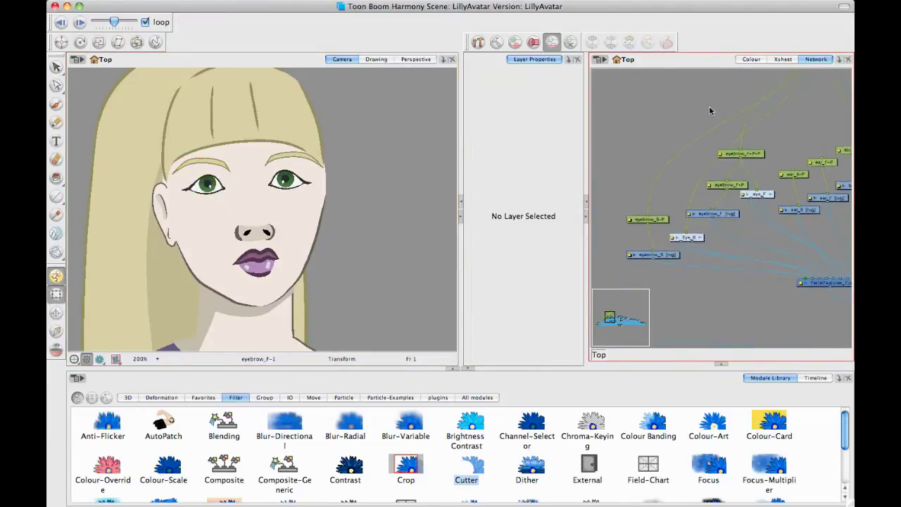
click(654, 222)
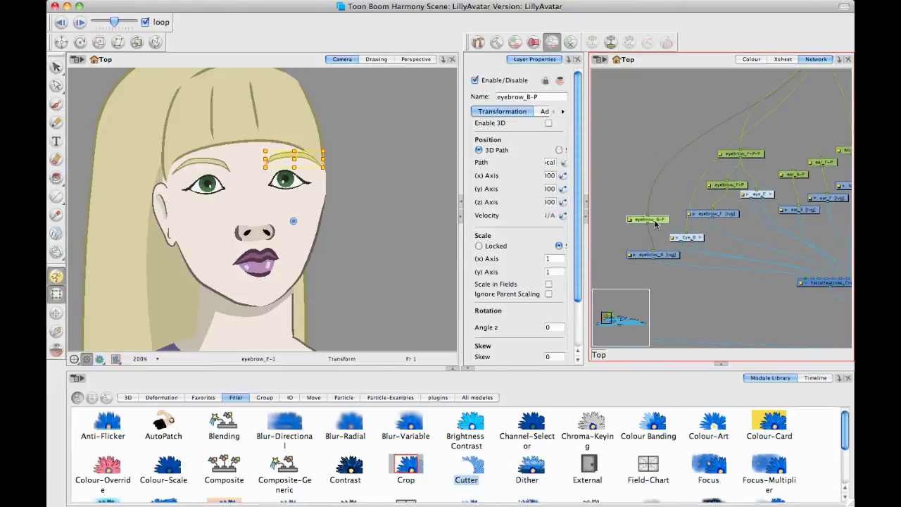
key(super+p)
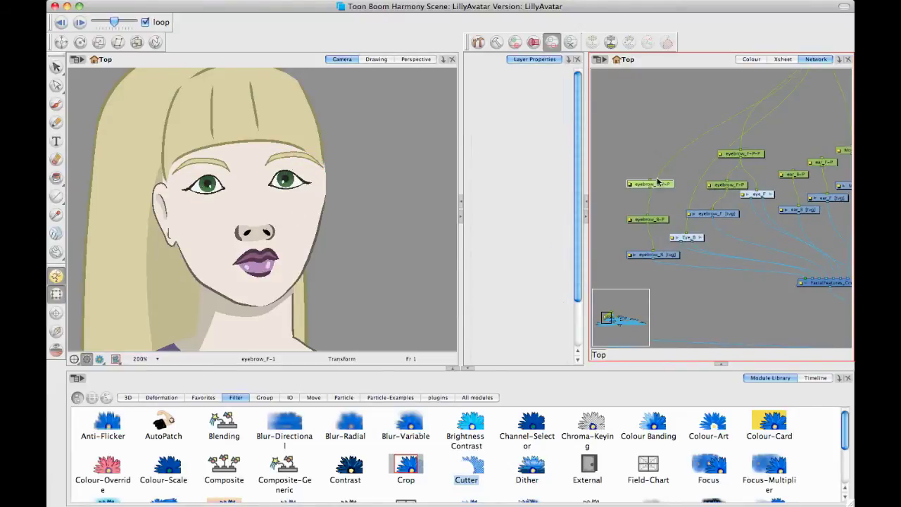
drag(665, 184, 686, 234)
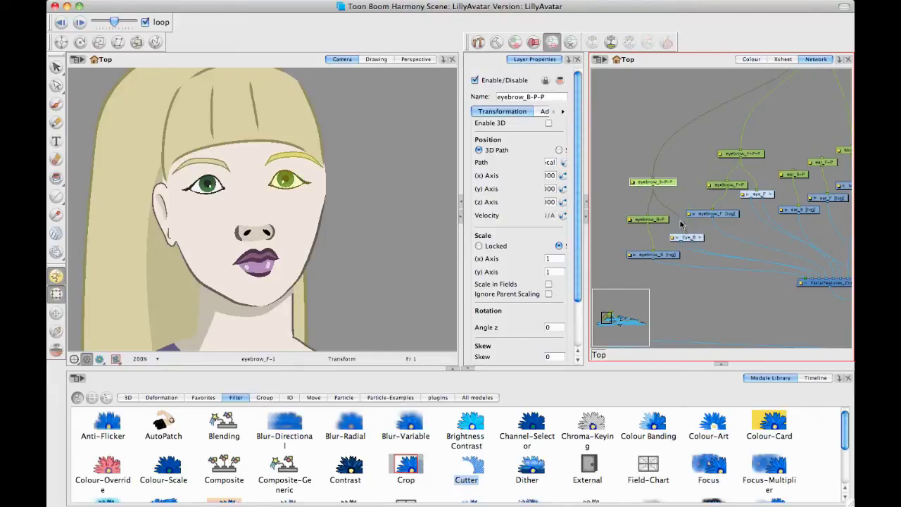
click(670, 160)
click(663, 185)
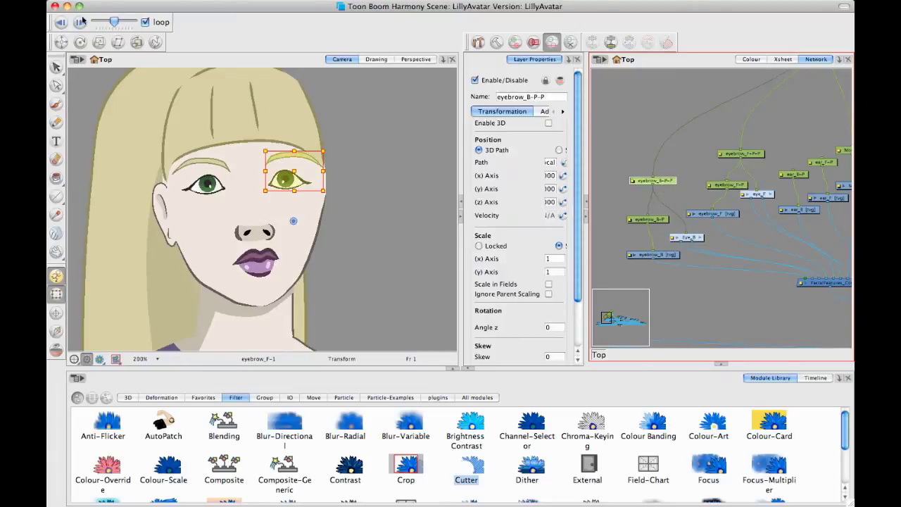
Centre the new eyebrow_B parent peg's pivot on the Eye_B pupil and shift that eye and eyebrow right past the face's edge
click(81, 43)
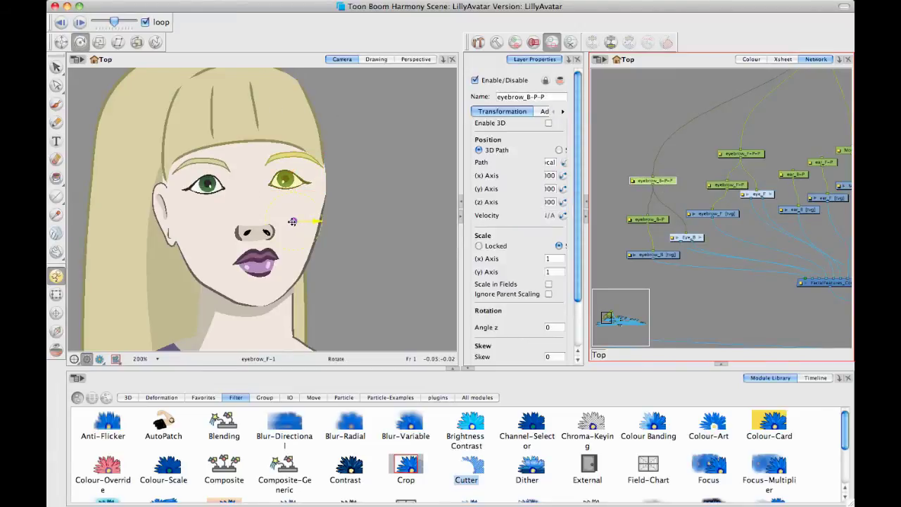
drag(293, 221, 283, 182)
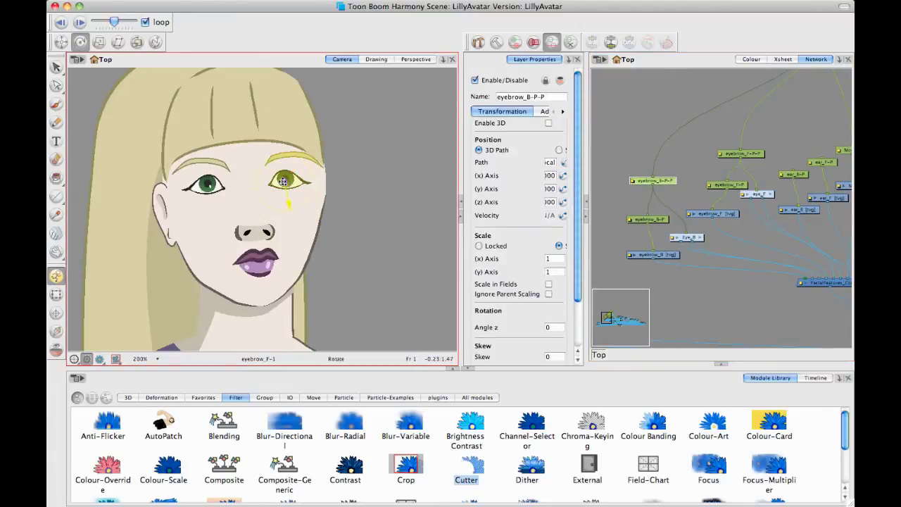
click(56, 294)
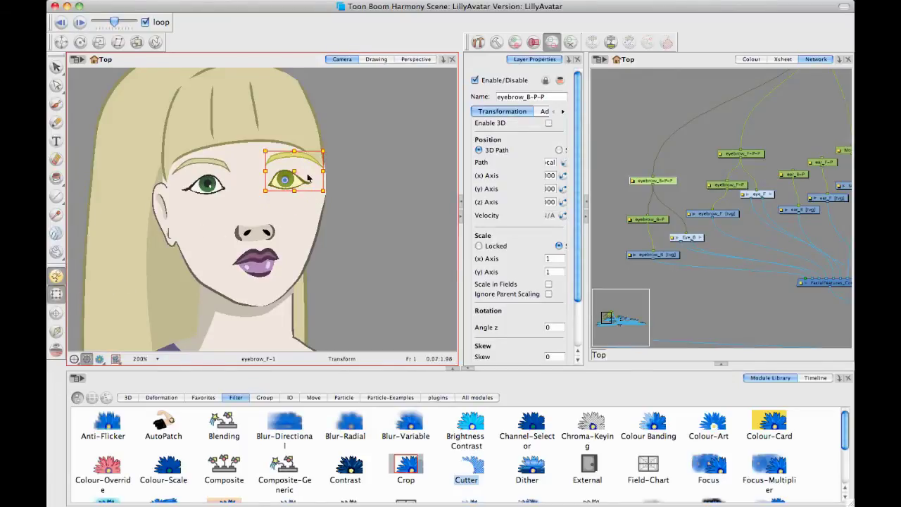
drag(307, 178, 354, 171)
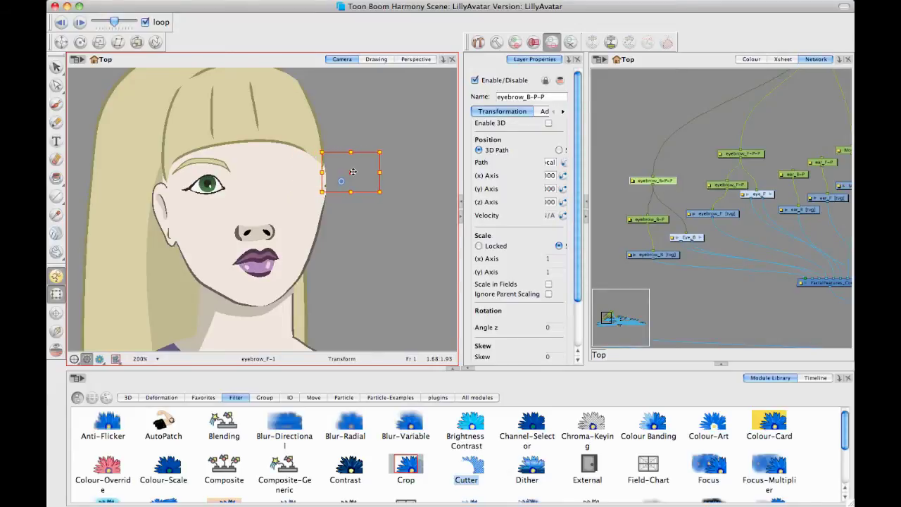
click(381, 231)
Shift the Nose drawing right until it straddles the face's edge
click(252, 232)
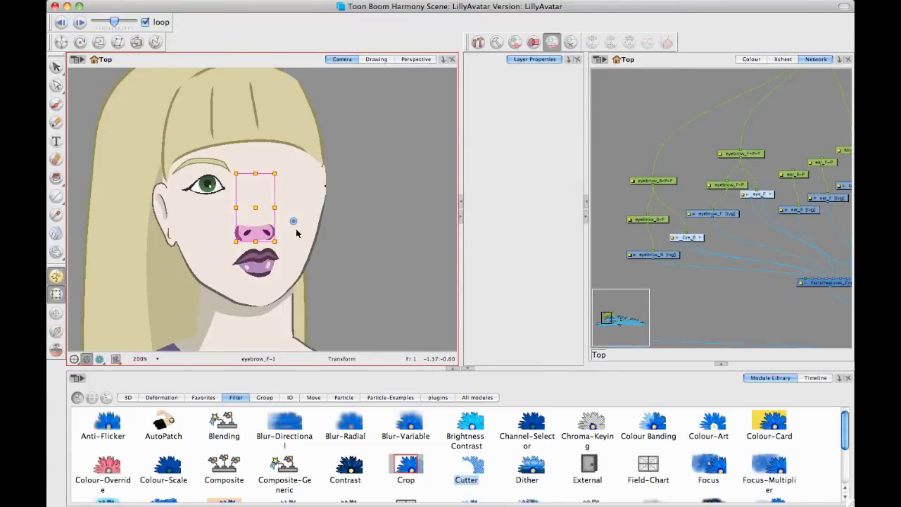
drag(251, 230, 316, 226)
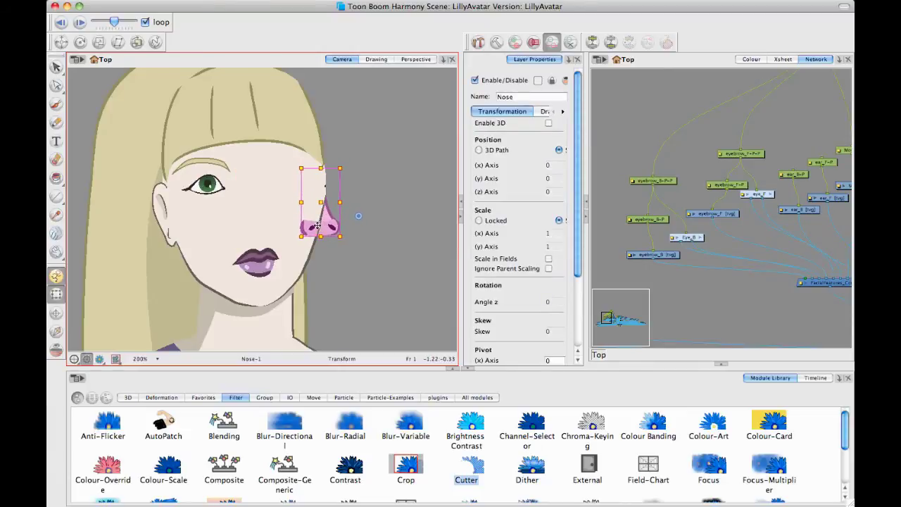
click(363, 214)
drag(365, 213, 339, 226)
key(2)
key(2)
key(2)
key(2)
key(2)
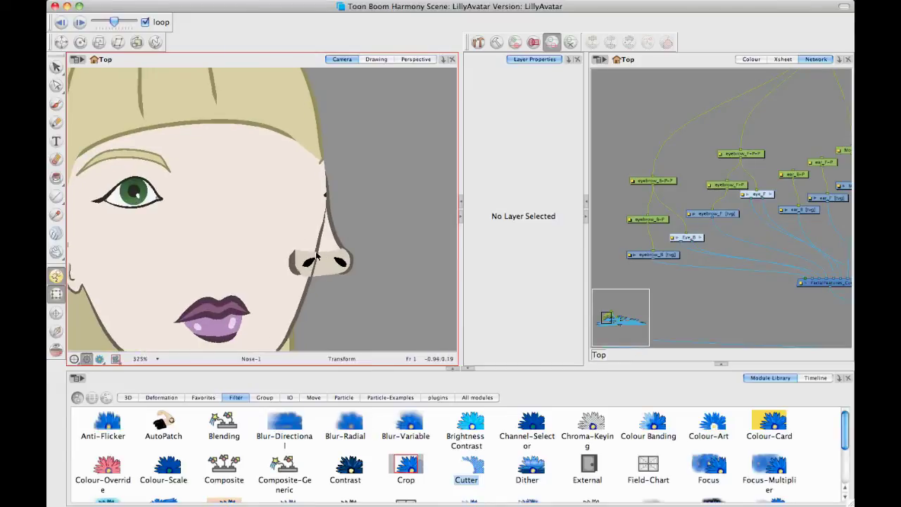
click(317, 257)
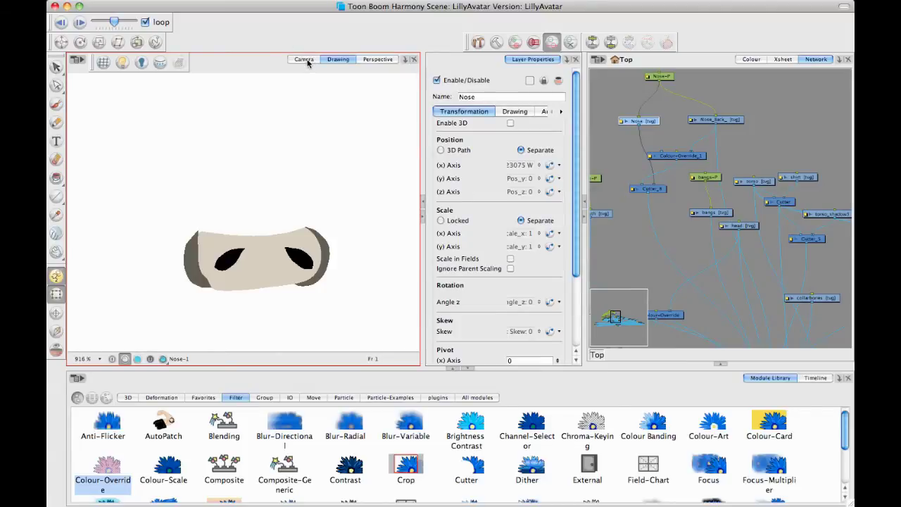
Compare the Nose drawing with the Nose_Back_ drawing, each displayed on its own
key(space)
mouse_move(315, 233)
mouse_down()
mouse_move(310, 220)
mouse_move(280, 242)
mouse_up()
key(1)
key(space)
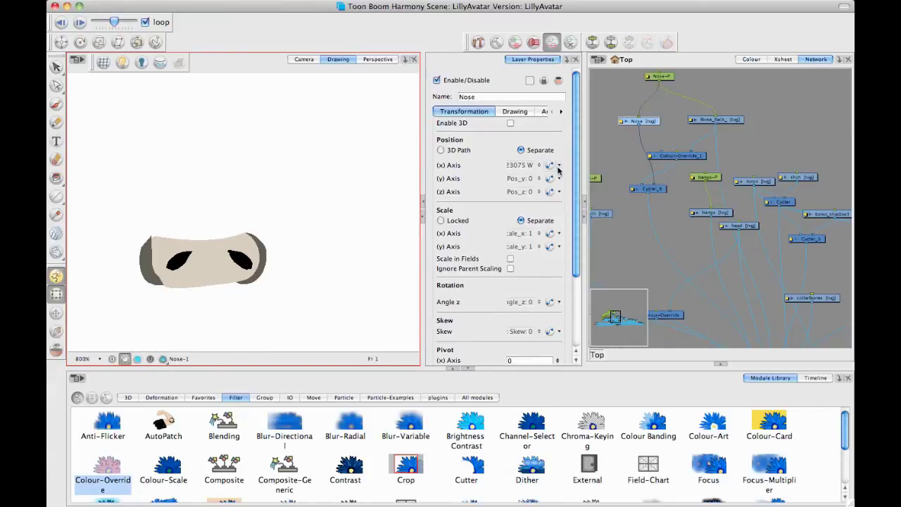
click(652, 121)
drag(653, 123, 659, 122)
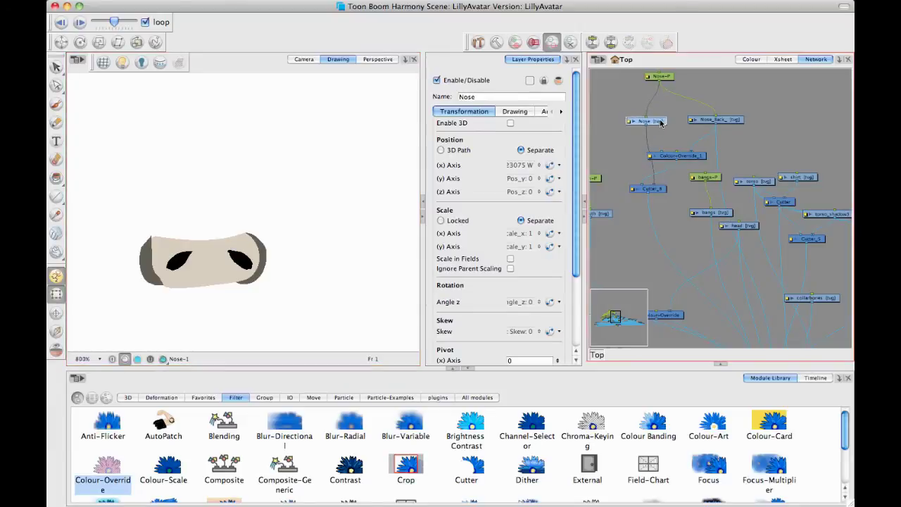
click(736, 124)
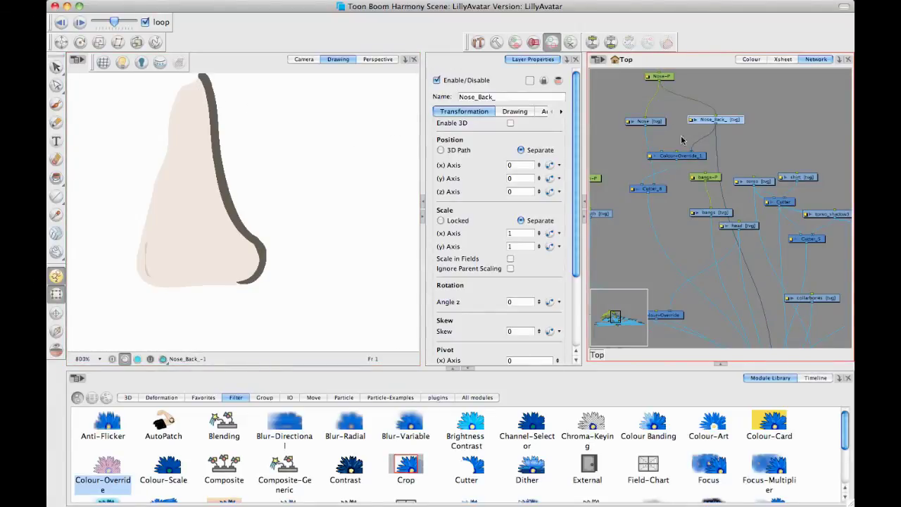
Erase the short stray strokes at both lower corners of the Nose drawing's underlay art and leave the layer enabled
click(649, 124)
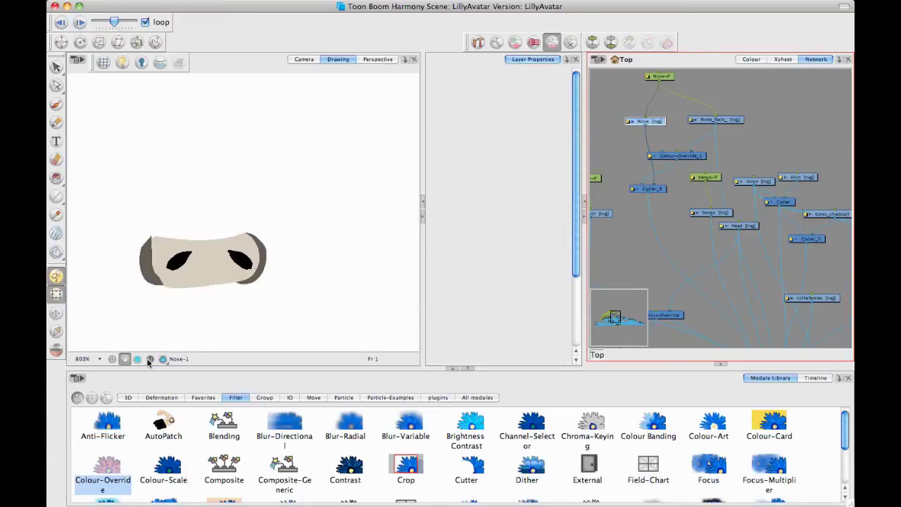
click(149, 358)
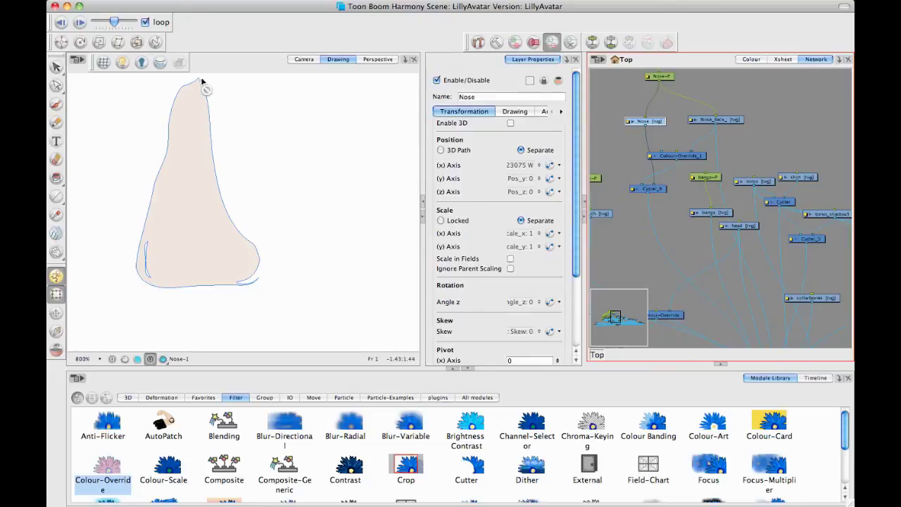
click(56, 103)
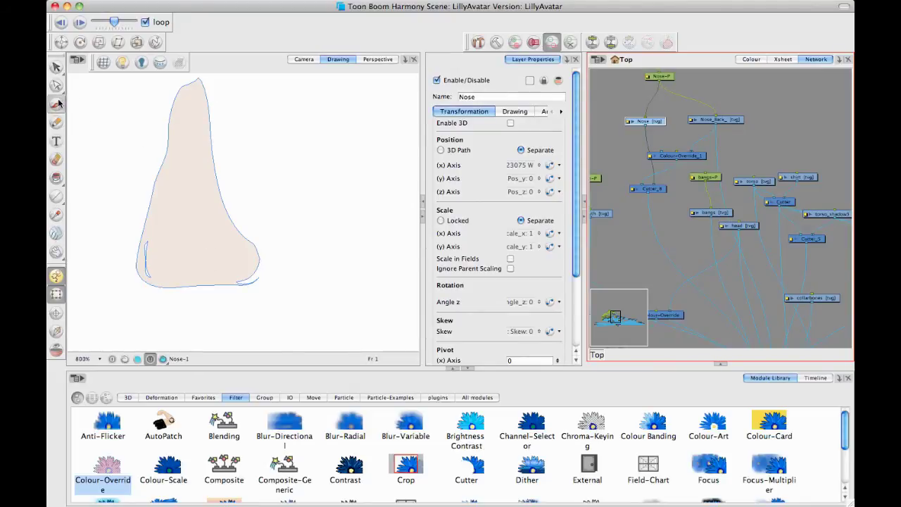
key(d)
click(194, 211)
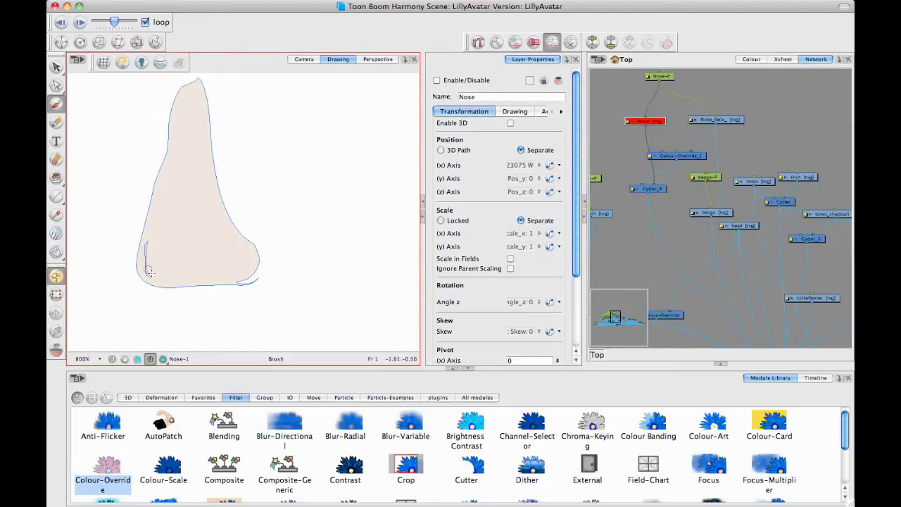
drag(148, 271, 152, 245)
click(57, 160)
mouse_move(258, 280)
mouse_down()
mouse_move(240, 291)
mouse_move(266, 281)
mouse_up()
key(super+z)
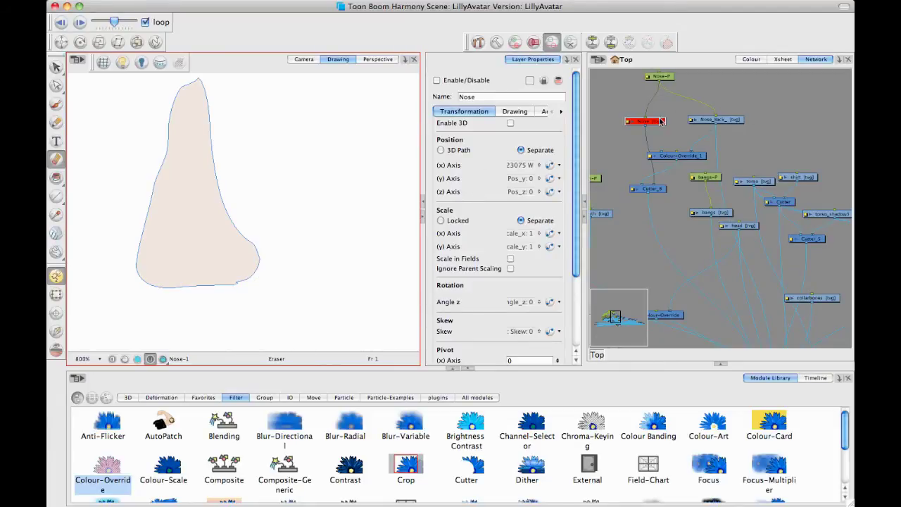
click(661, 122)
key(a)
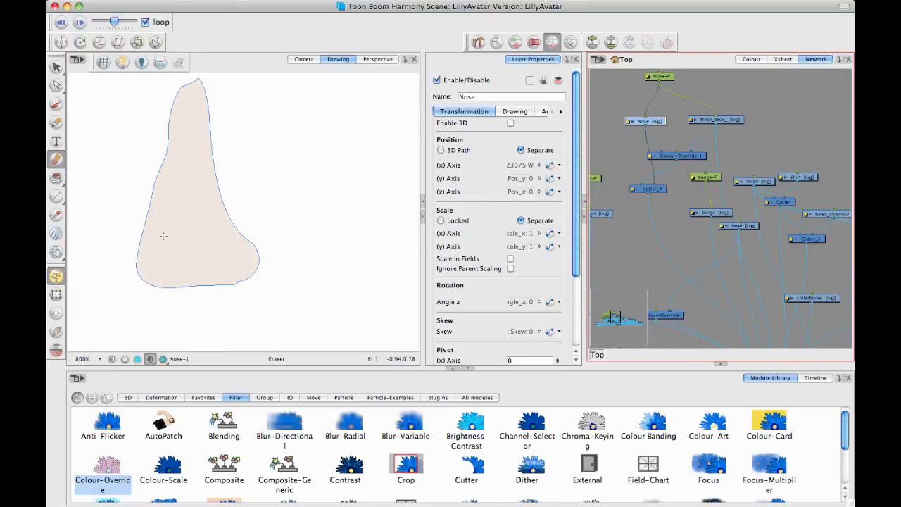
Compare the line art and underlay art of the Nose and Nose_Back_ drawings
click(125, 360)
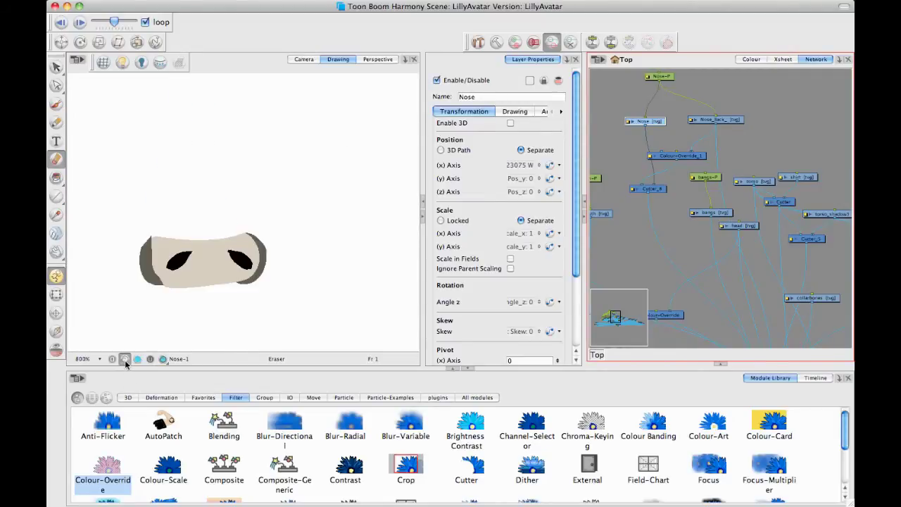
click(149, 360)
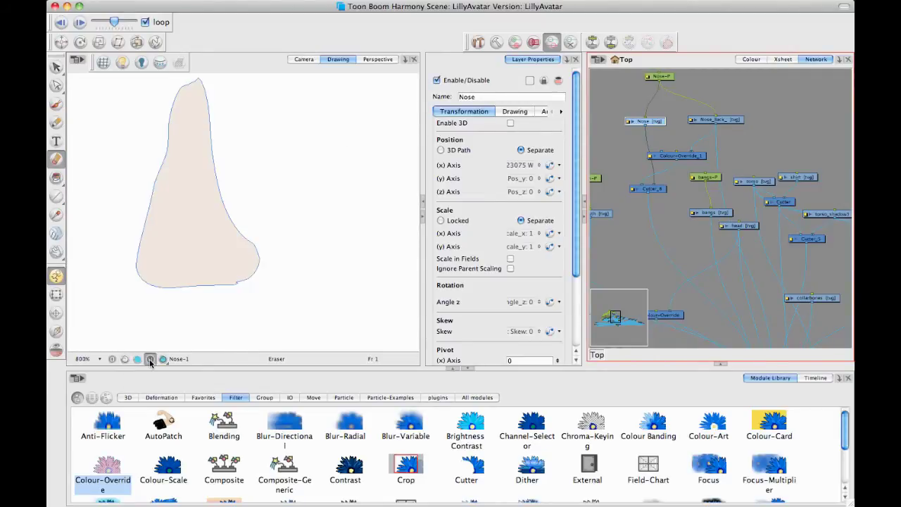
click(728, 124)
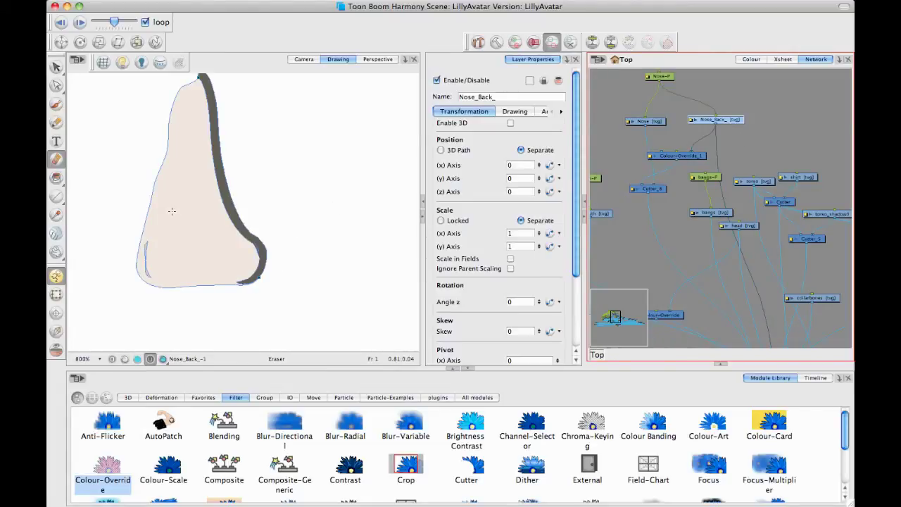
click(55, 104)
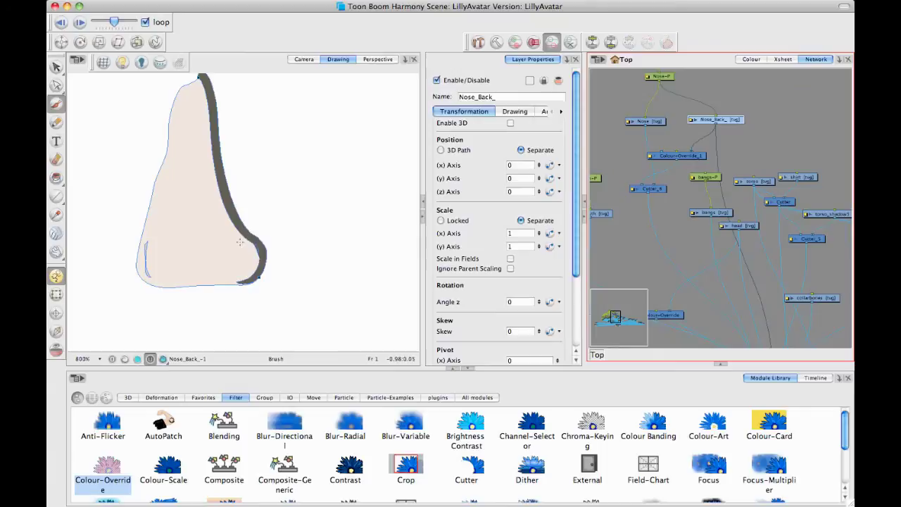
key(d)
click(174, 244)
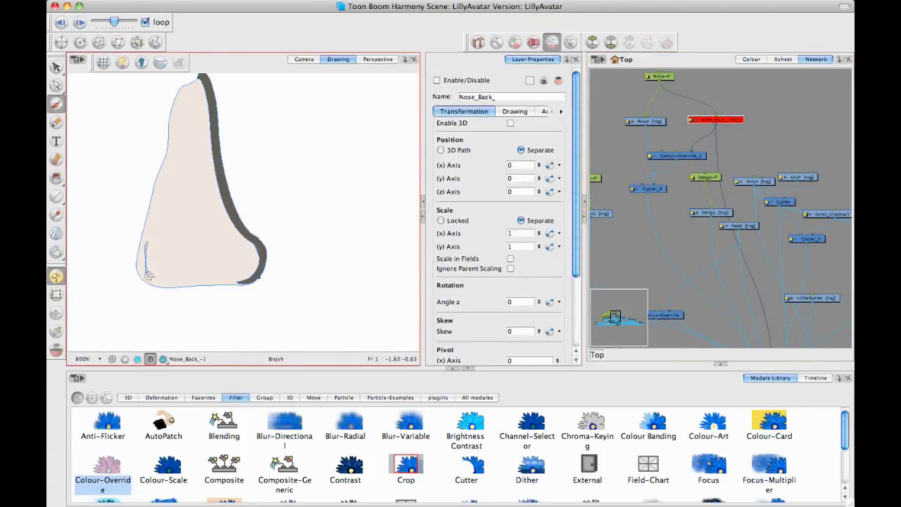
click(137, 361)
click(128, 360)
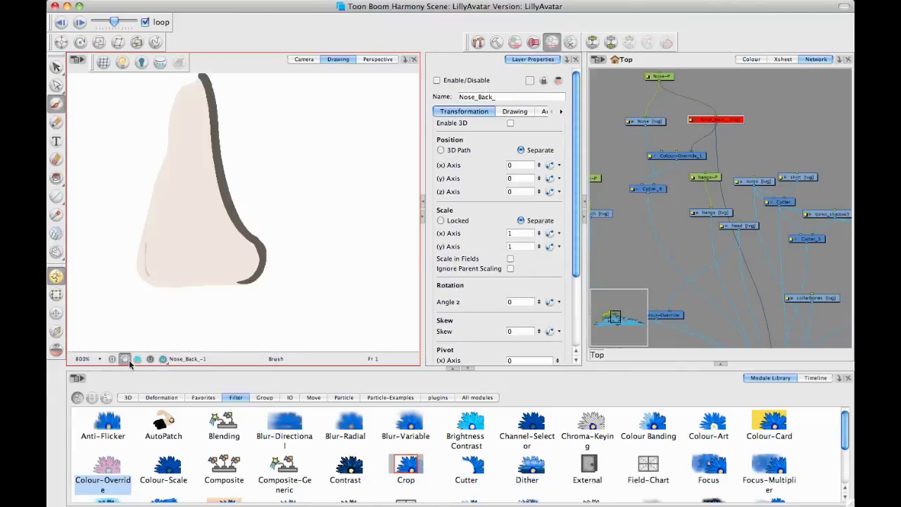
drag(150, 246, 145, 271)
click(722, 123)
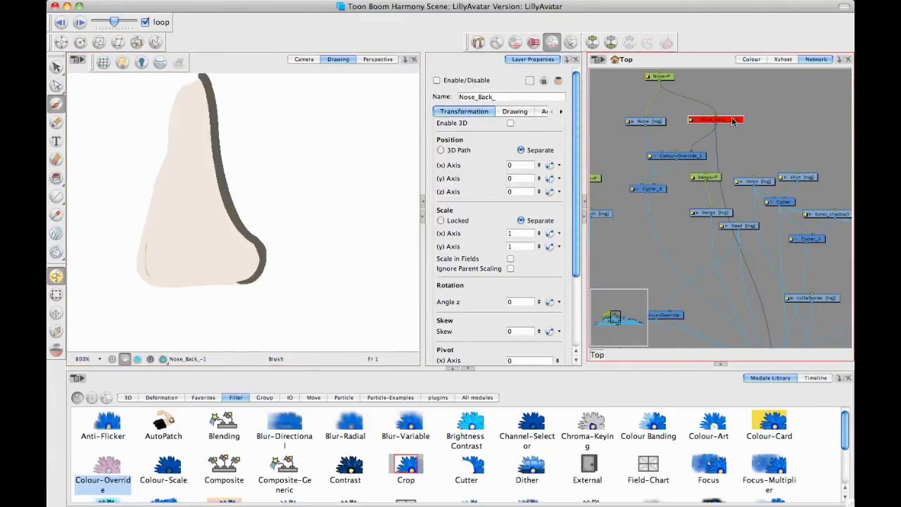
key(a)
Return to the Camera view and check which nose artwork the Nose-P peg and the Nose drawing each cover
click(304, 59)
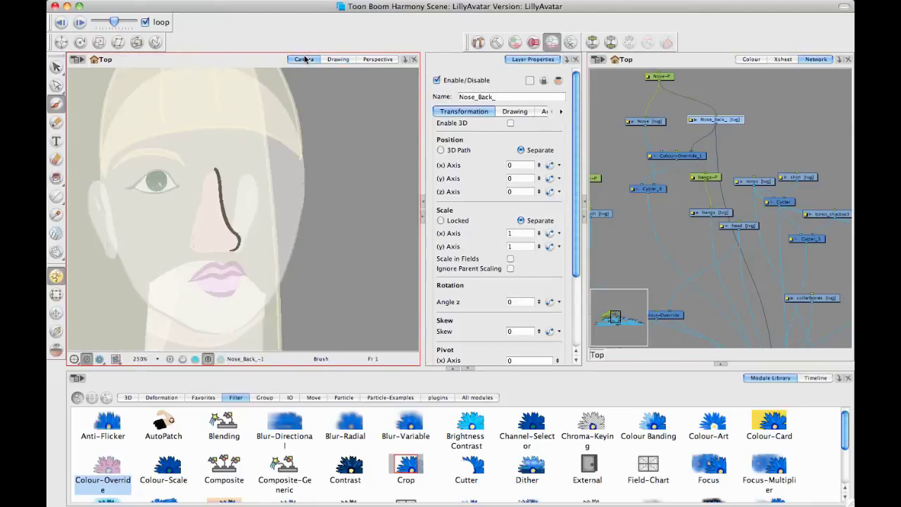
click(55, 296)
click(331, 266)
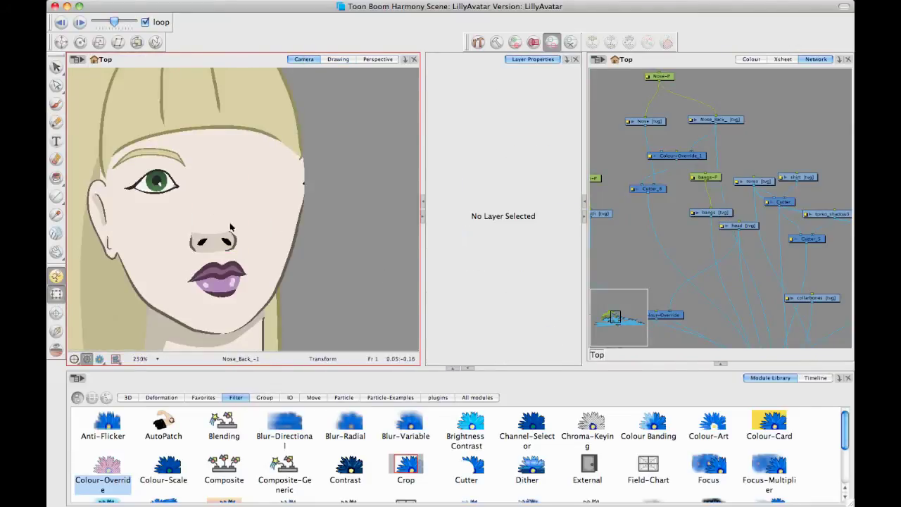
click(662, 76)
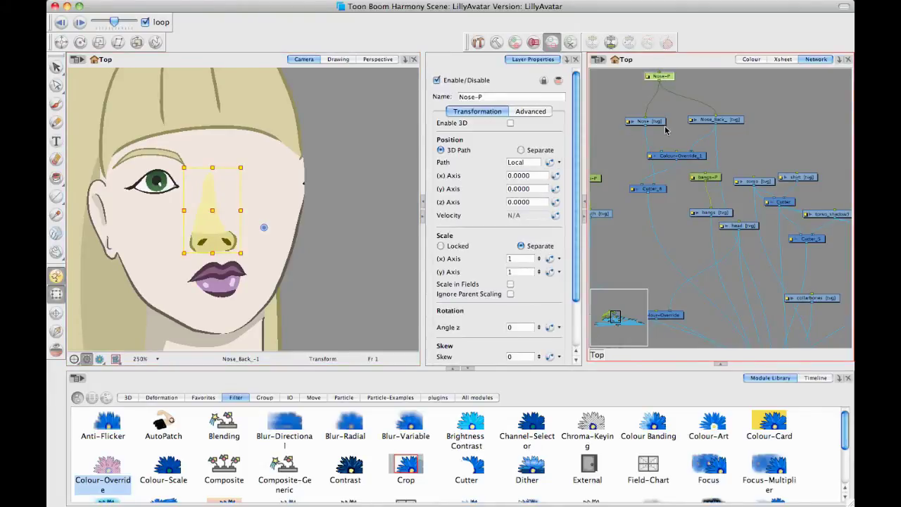
click(655, 124)
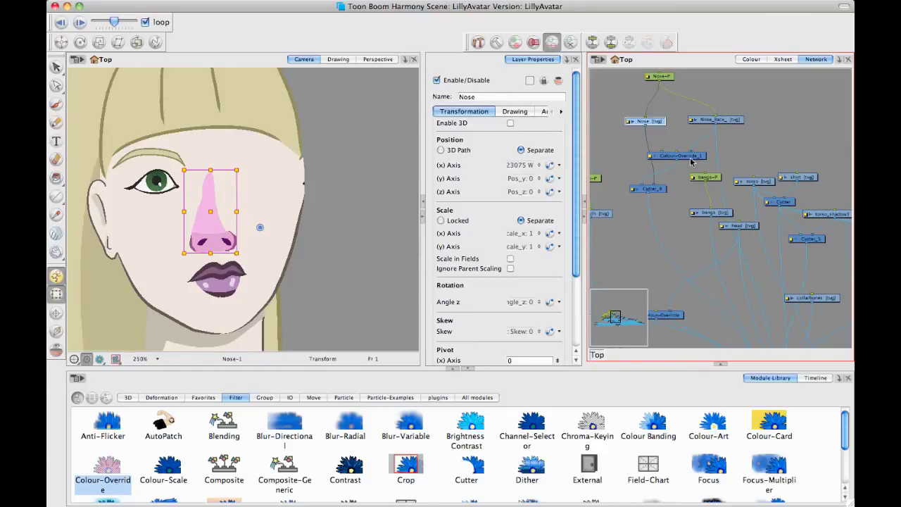
Detach Colour-Override_1 and Cutter_8 from the nose connections and place both nodes to the right of Nose_Back_
click(759, 148)
drag(722, 142, 801, 160)
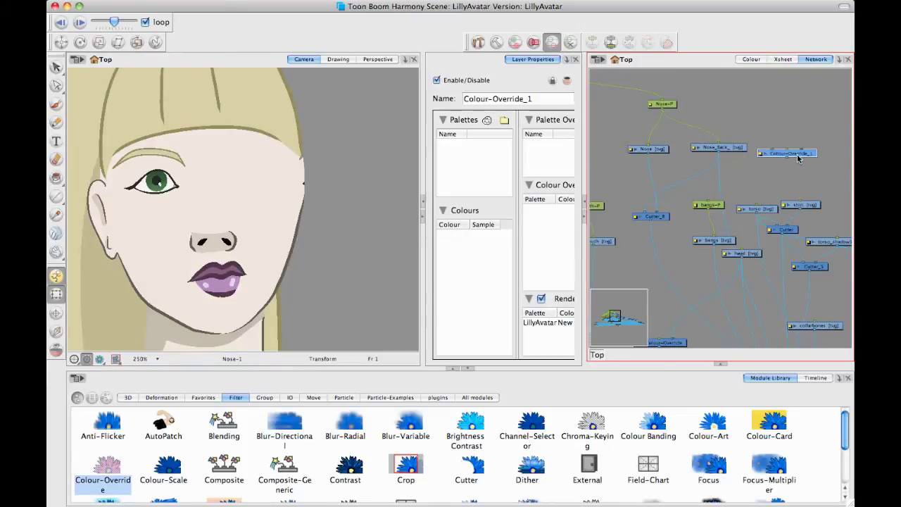
drag(664, 219, 789, 104)
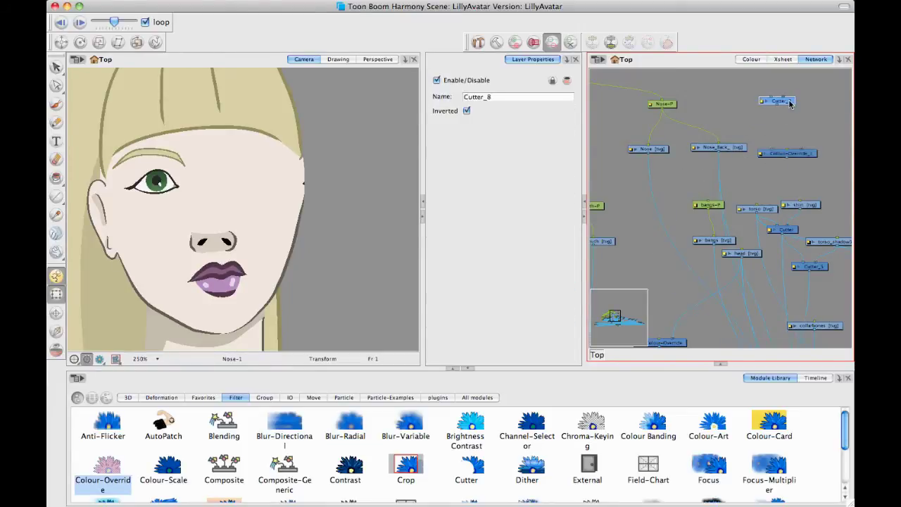
drag(756, 158, 723, 116)
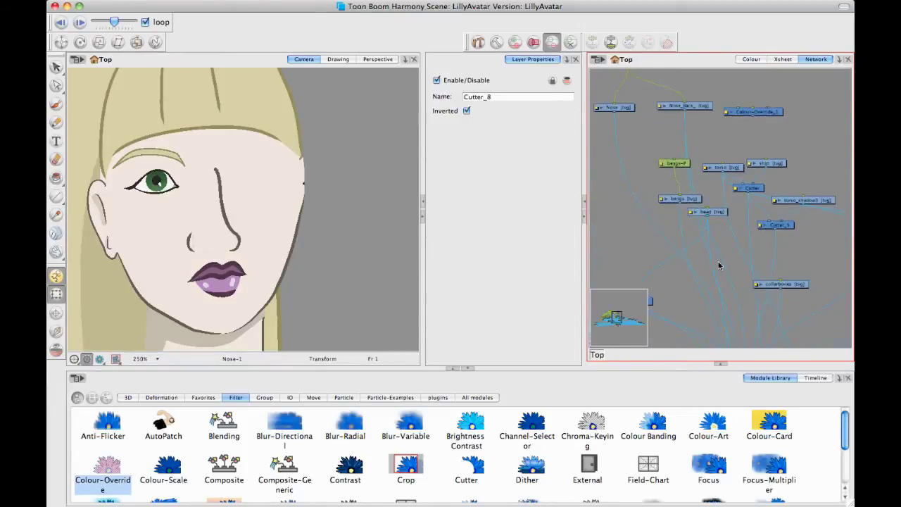
drag(756, 285, 760, 253)
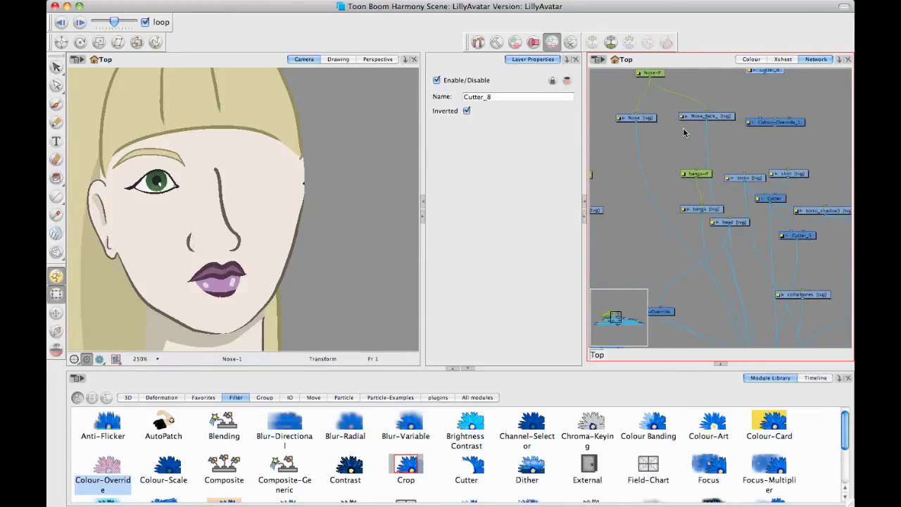
Move Nose_Back_'s connection to a port further right on the Composite so it layers behind the Nose drawing
drag(680, 130, 706, 177)
click(677, 169)
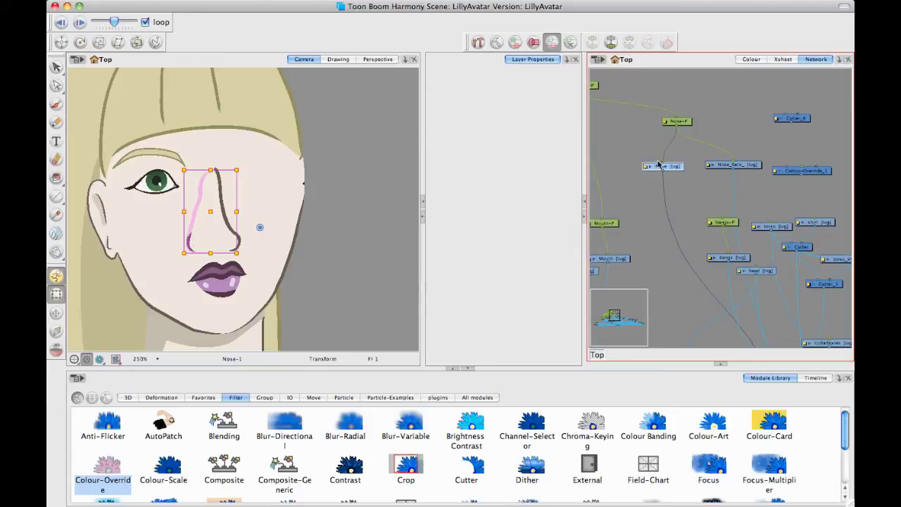
click(753, 166)
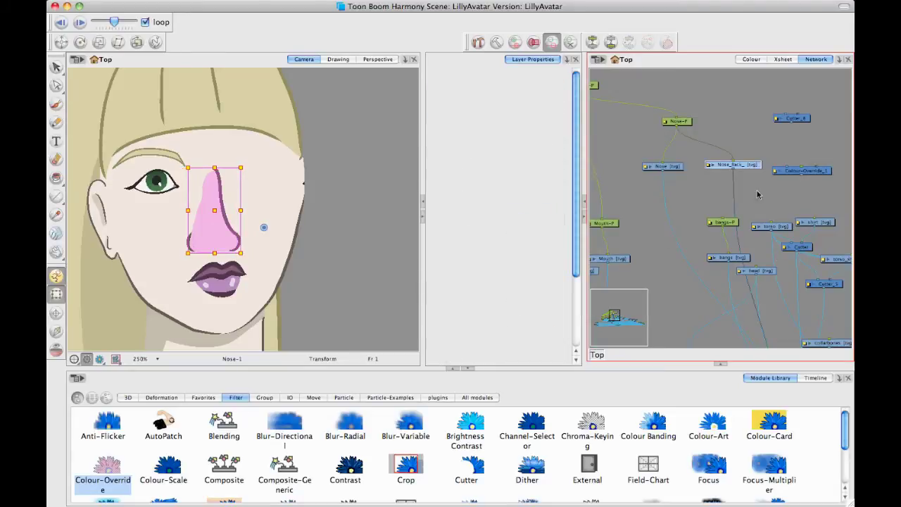
drag(776, 263, 725, 152)
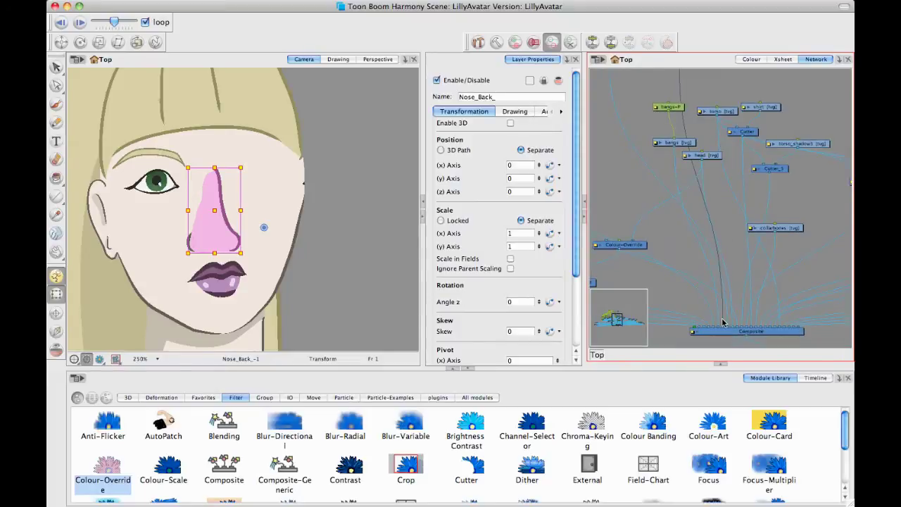
drag(722, 328, 732, 329)
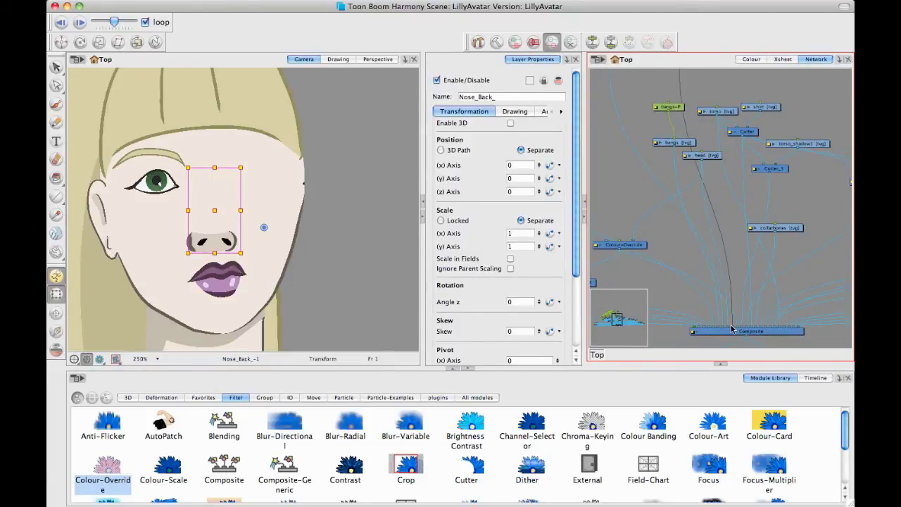
drag(708, 148, 783, 238)
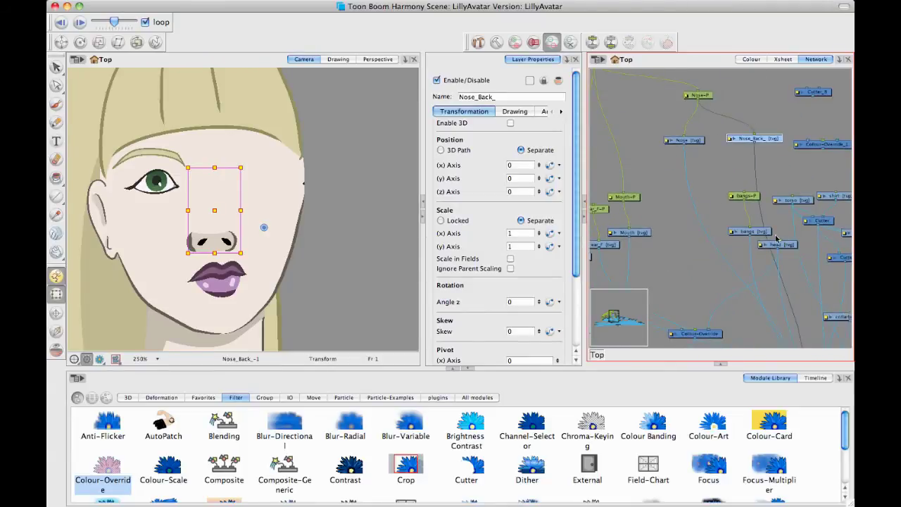
drag(795, 298, 783, 321)
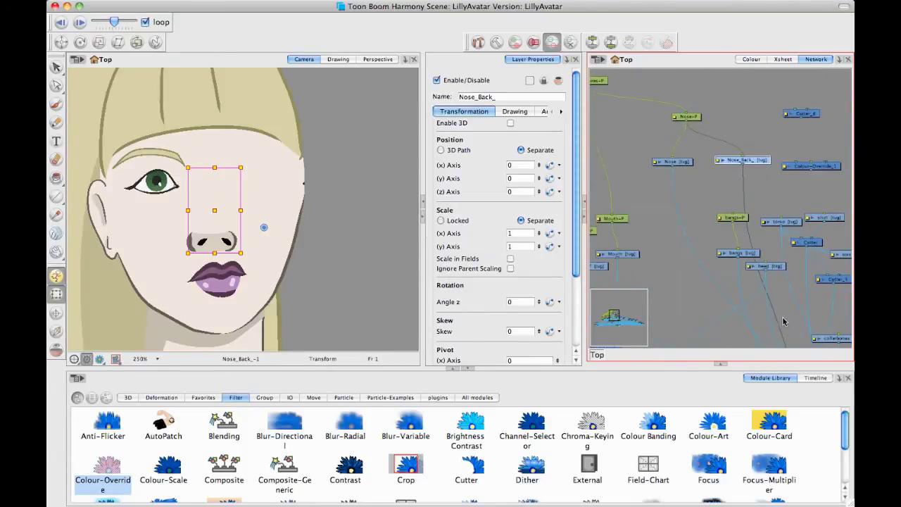
Shift the whole nose about 1.88 fields east with the Nose-P peg so that it straddles the face's right edge
click(675, 163)
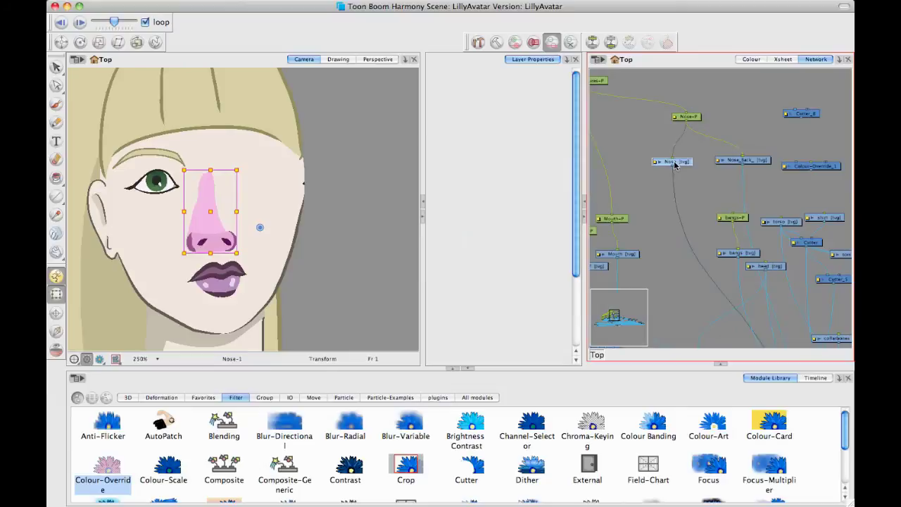
click(707, 203)
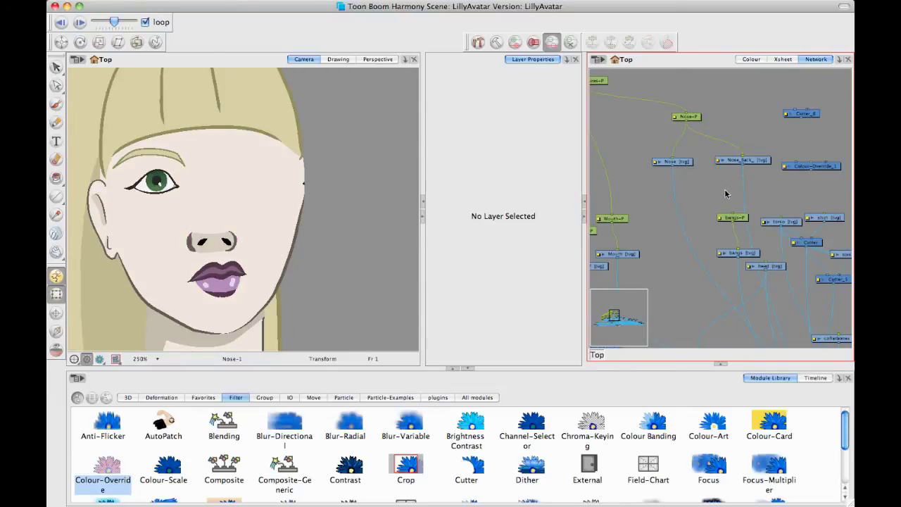
drag(726, 193, 721, 210)
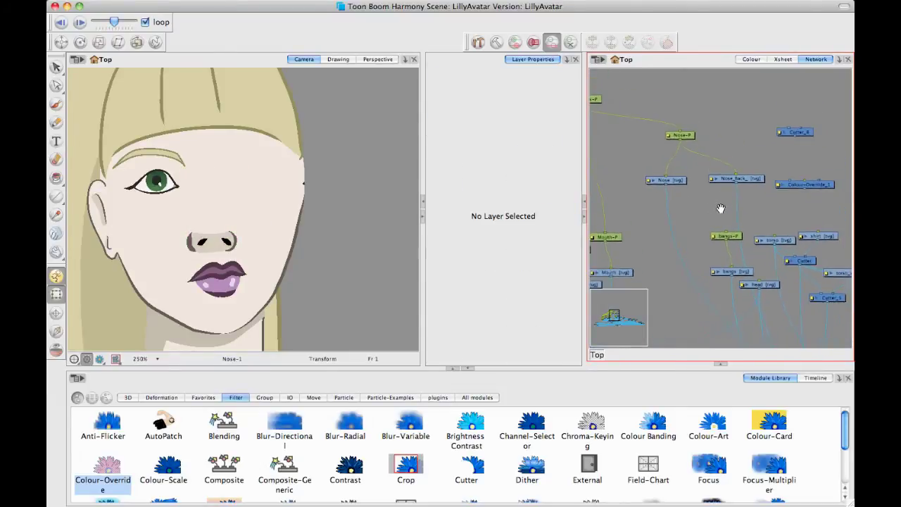
click(679, 134)
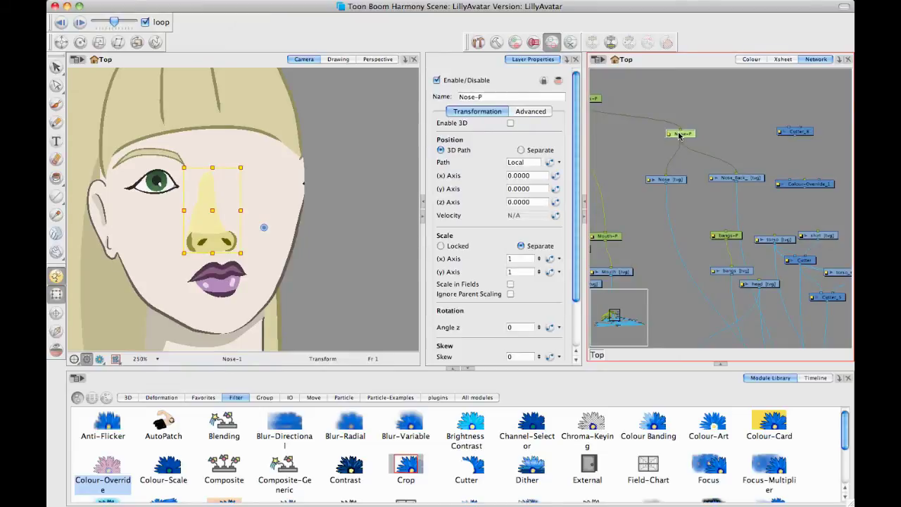
drag(212, 214, 292, 213)
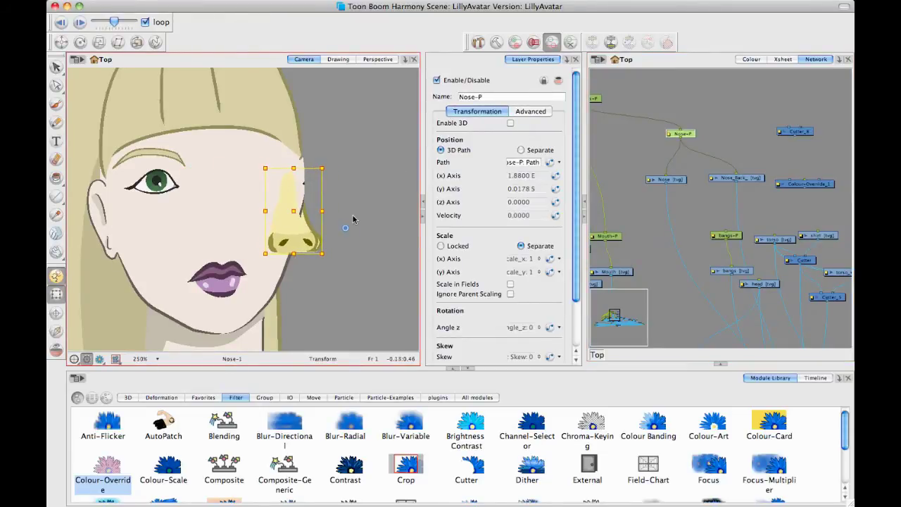
click(353, 218)
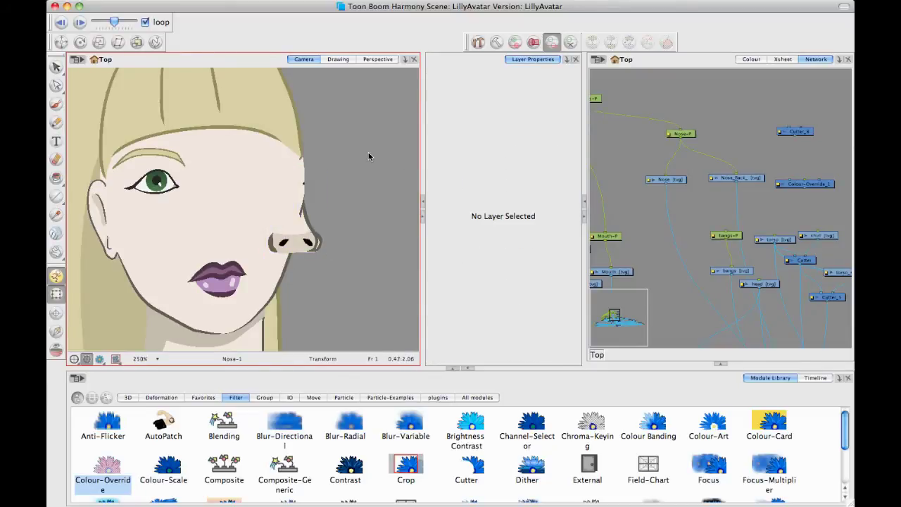
Shift the Nose drawing alone further right past the face's edge, and select Nose_Back_ together with it
click(304, 247)
drag(302, 239, 330, 239)
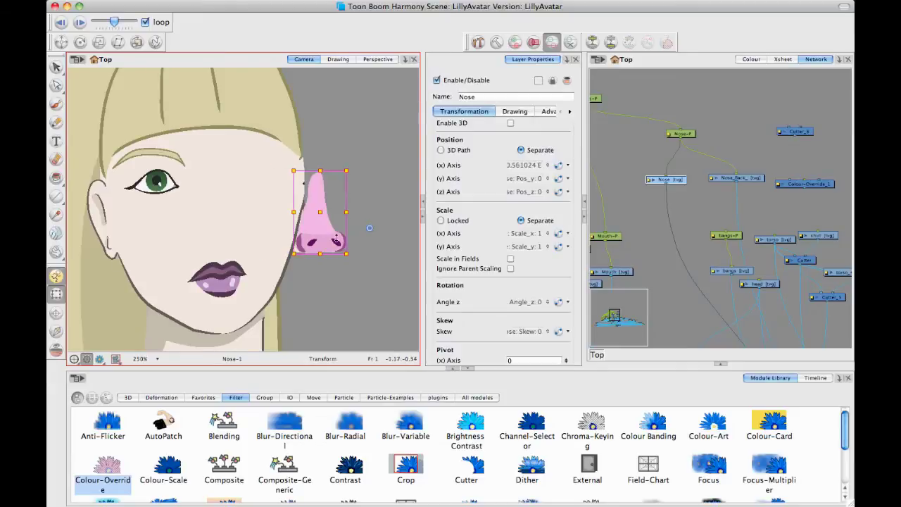
click(361, 234)
click(339, 232)
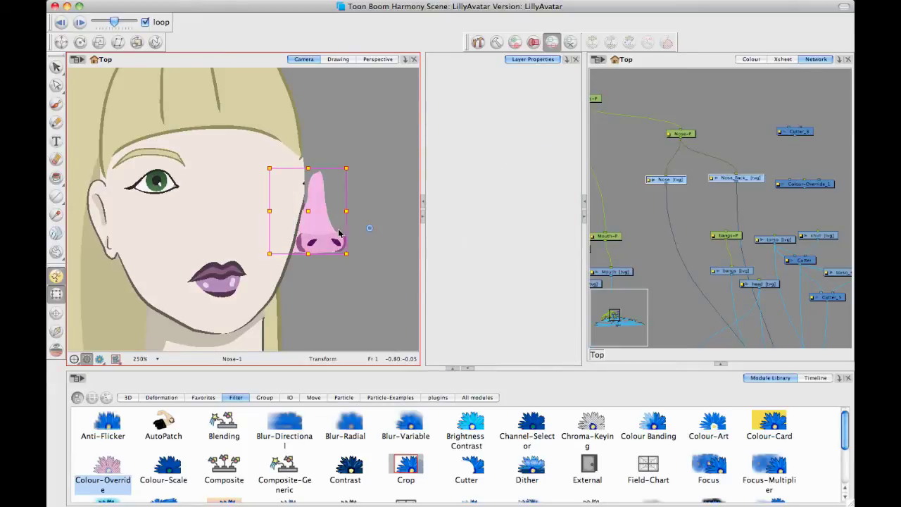
Undo the recent moves of the Nose drawings and the Nose-P peg, back to the centred nose, and clear the selection
mouse_move(331, 245)
mouse_down()
mouse_move(418, 273)
mouse_move(344, 235)
mouse_up()
key(super+z)
key(super+z)
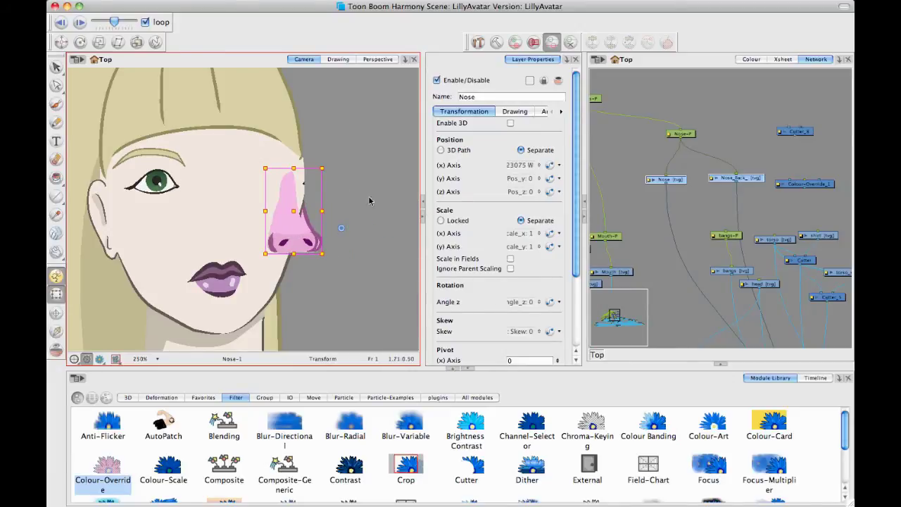
key(super+z)
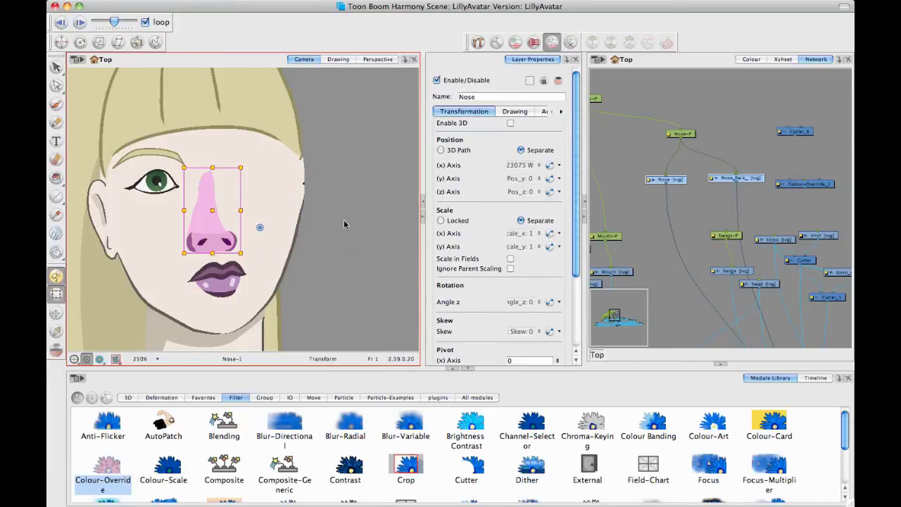
click(343, 219)
Insert Cutter_8 into the connection directly below the Nose drawing
drag(735, 206, 718, 222)
key(2)
key(2)
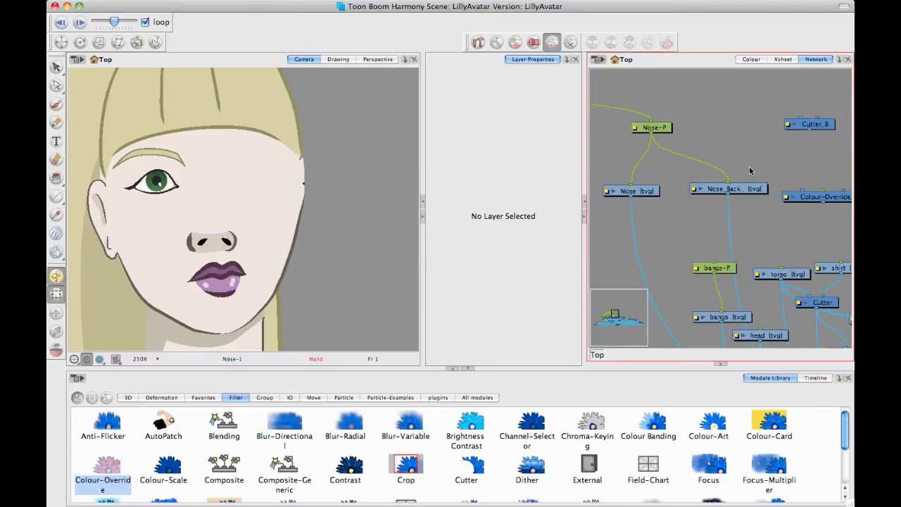
mouse_move(768, 191)
mouse_down()
mouse_move(755, 183)
mouse_move(772, 186)
mouse_up()
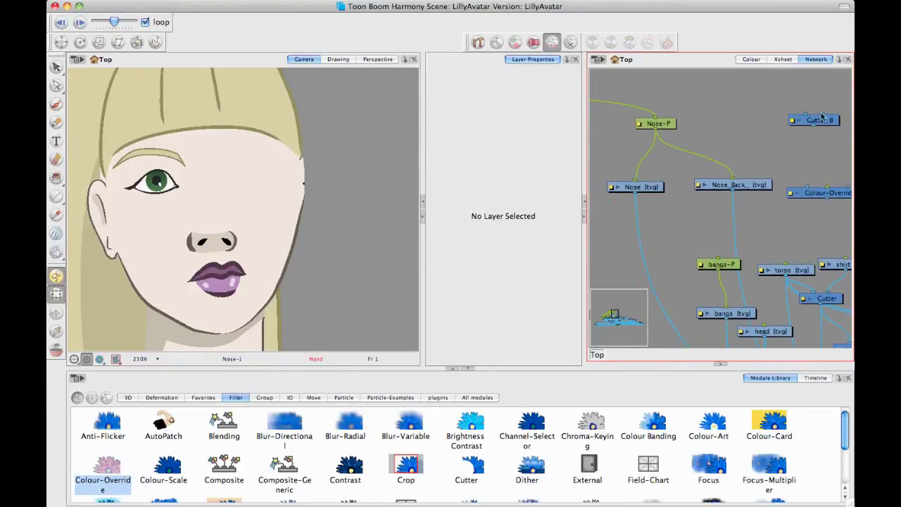
drag(821, 120, 653, 248)
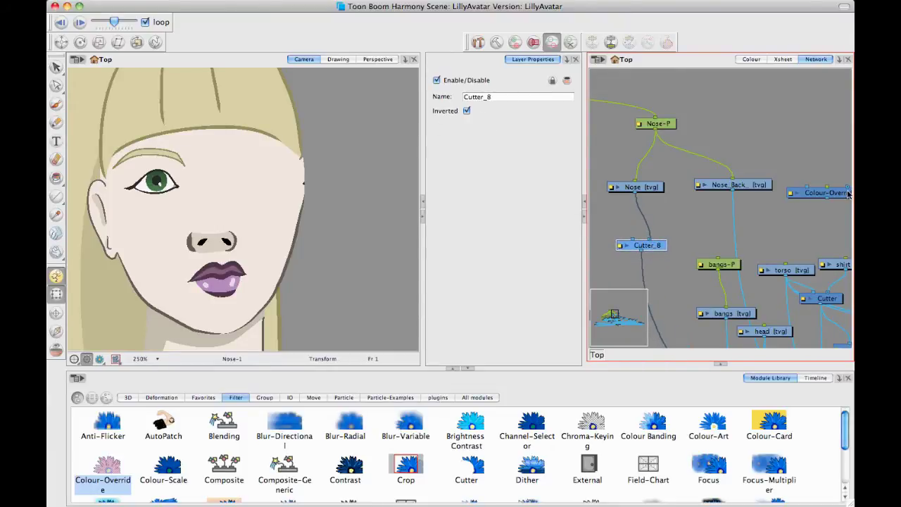
Place Colour-Override_1 between Nose and Nose_Back_, shift Nose_Back_ up and outward, and connect Nose_Back_ to the override
drag(829, 199, 715, 229)
drag(750, 185, 778, 156)
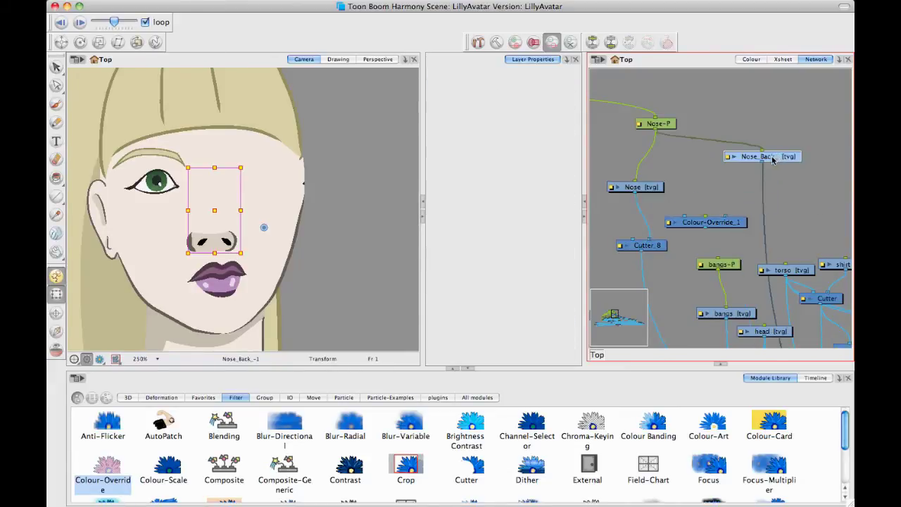
drag(726, 218, 688, 214)
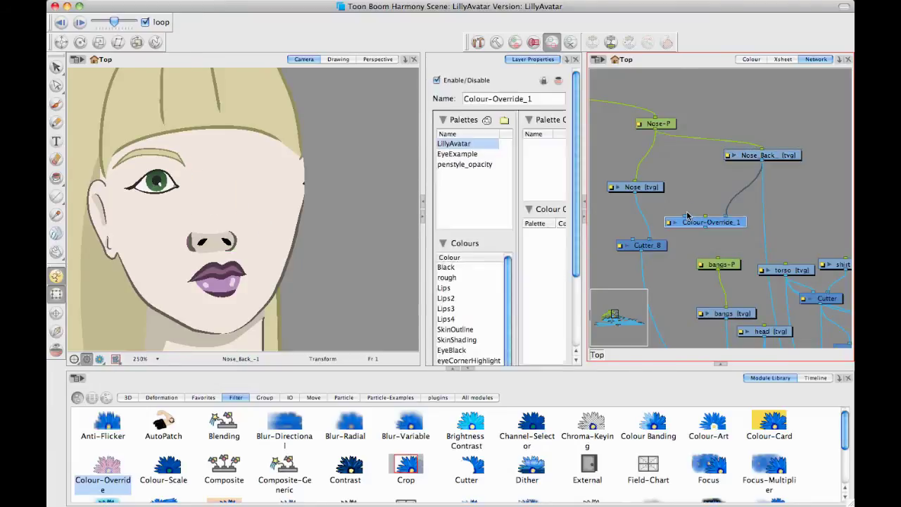
Enlarge the properties of Colour-Override_1 and examine its rendered colour New 3 and the LillyAvatar palette's skin colour
drag(584, 184, 628, 184)
drag(453, 260, 411, 260)
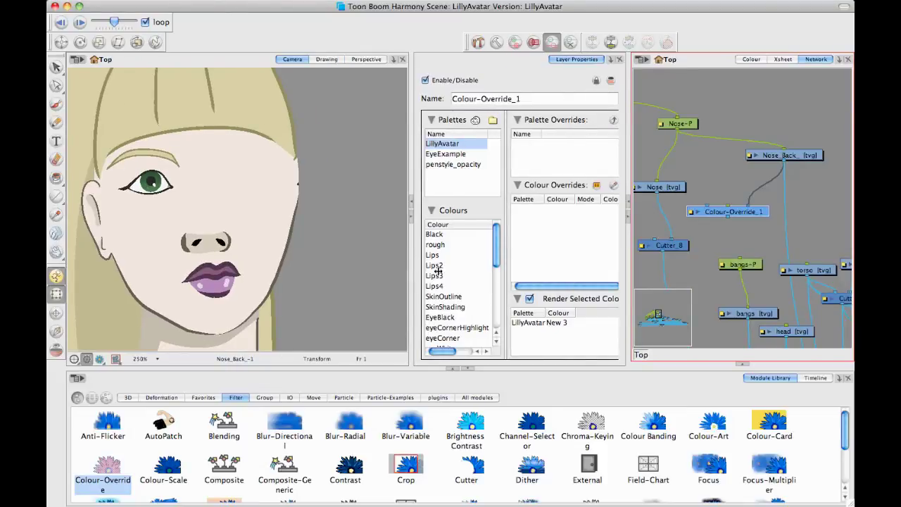
click(538, 323)
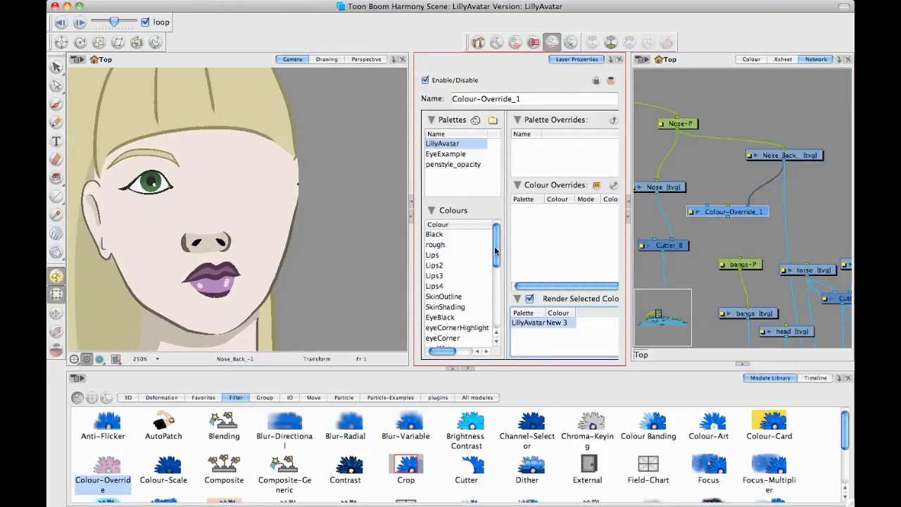
drag(495, 250, 496, 310)
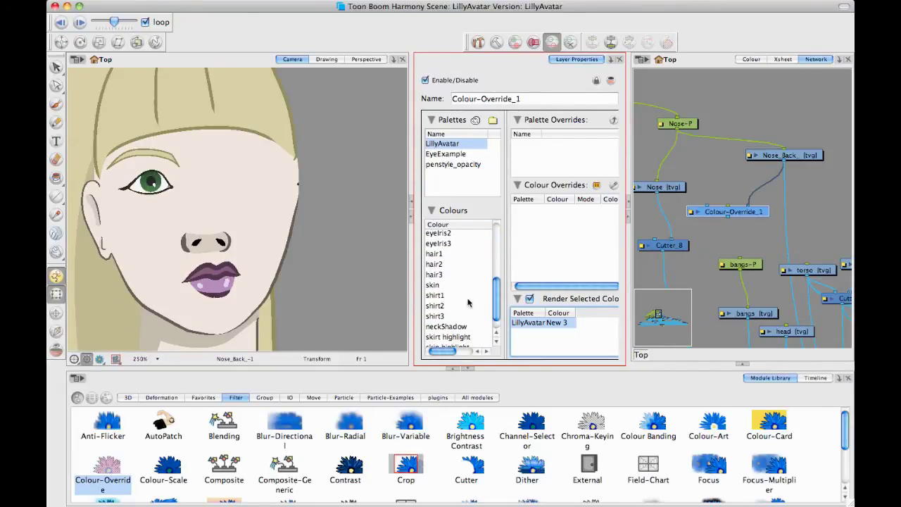
click(437, 286)
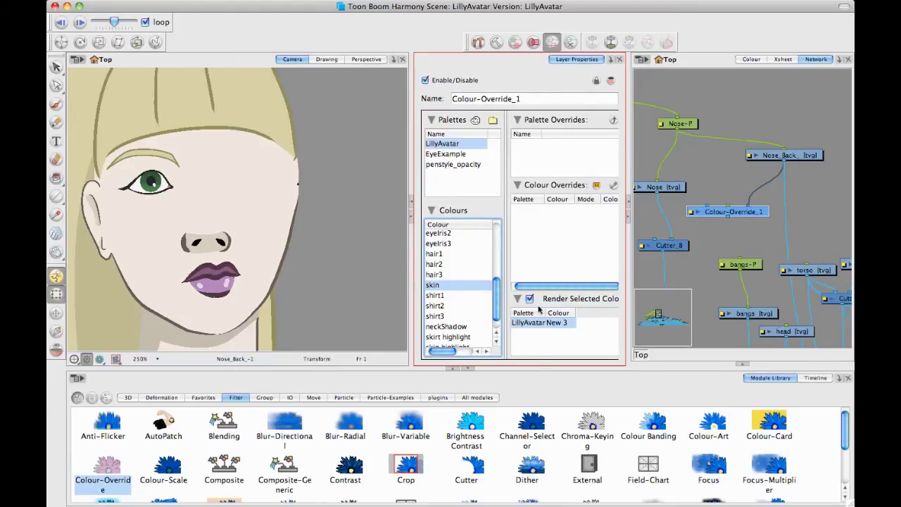
Connect the output of Colour-Override_1 to the matte input of Cutter_8
drag(729, 221, 653, 243)
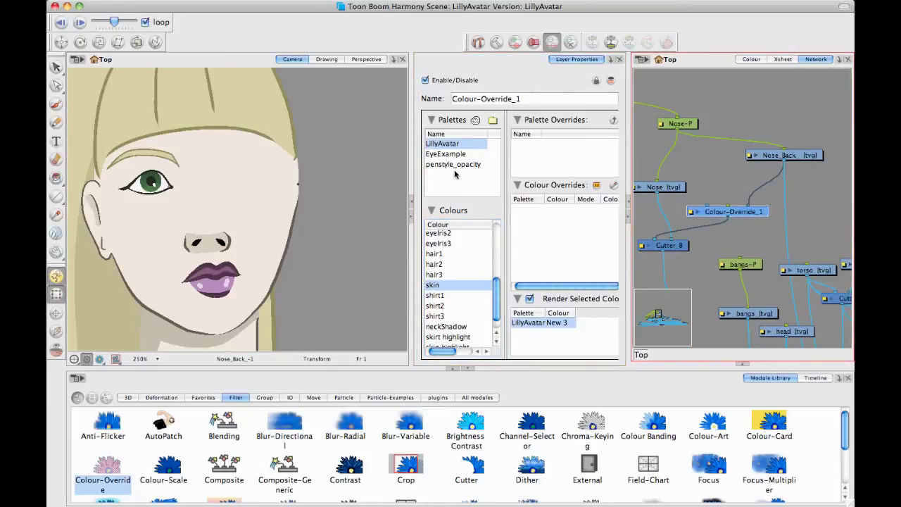
click(325, 228)
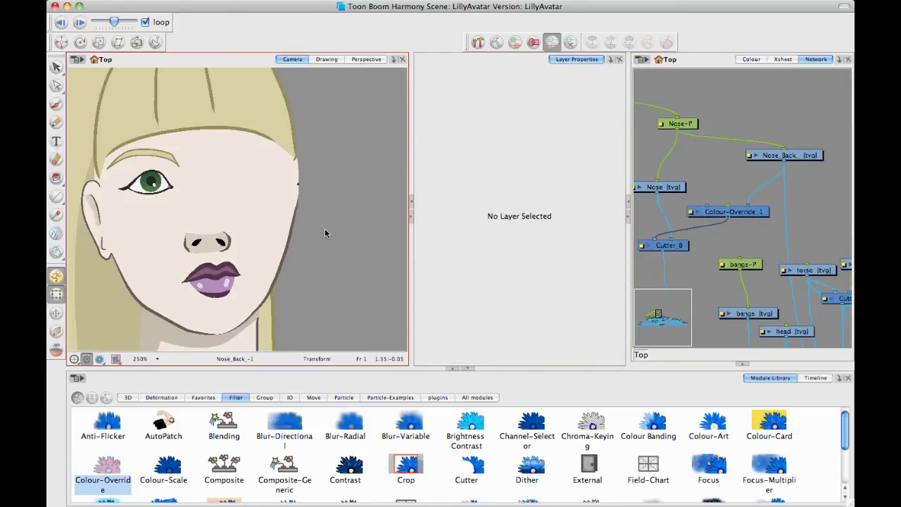
Shift the whole nose with the Nose-P peg so that it straddles the face's right edge
click(682, 124)
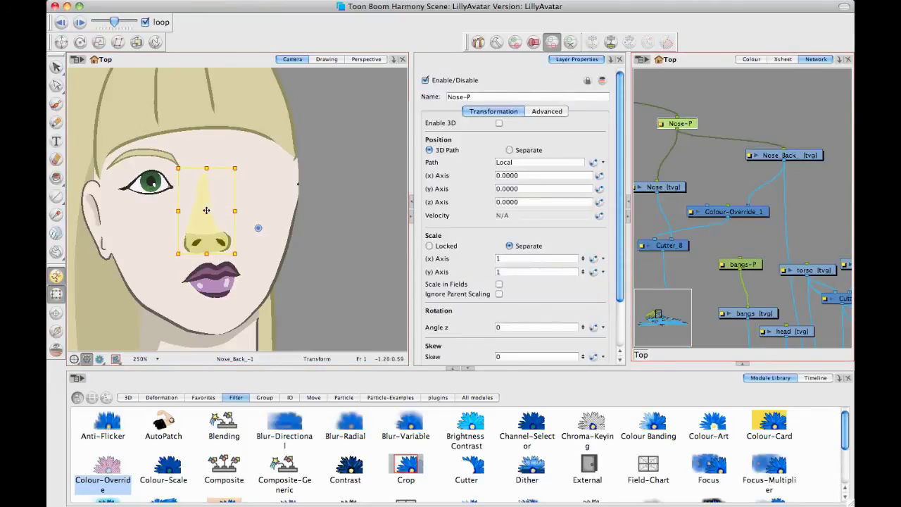
drag(206, 210, 291, 216)
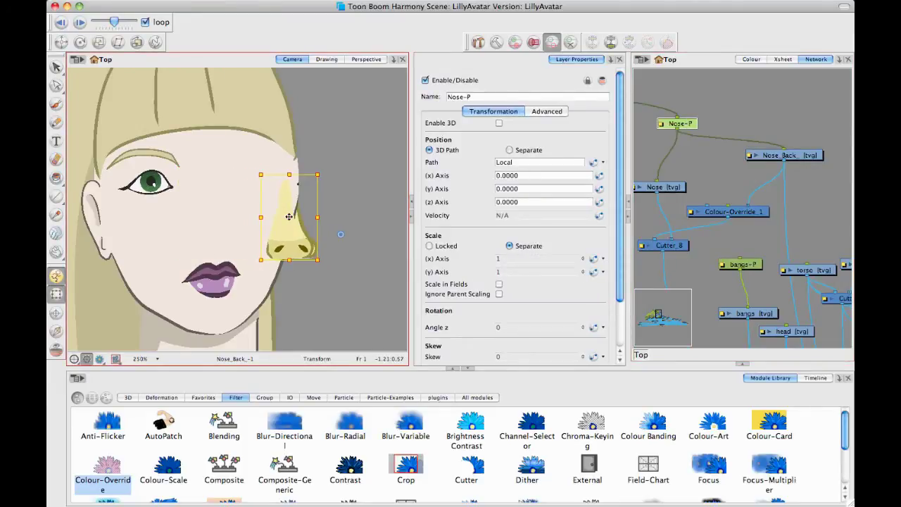
click(383, 239)
Shift only the Nose drawing further right so that its far part is cut off along the nose's back outline
click(298, 246)
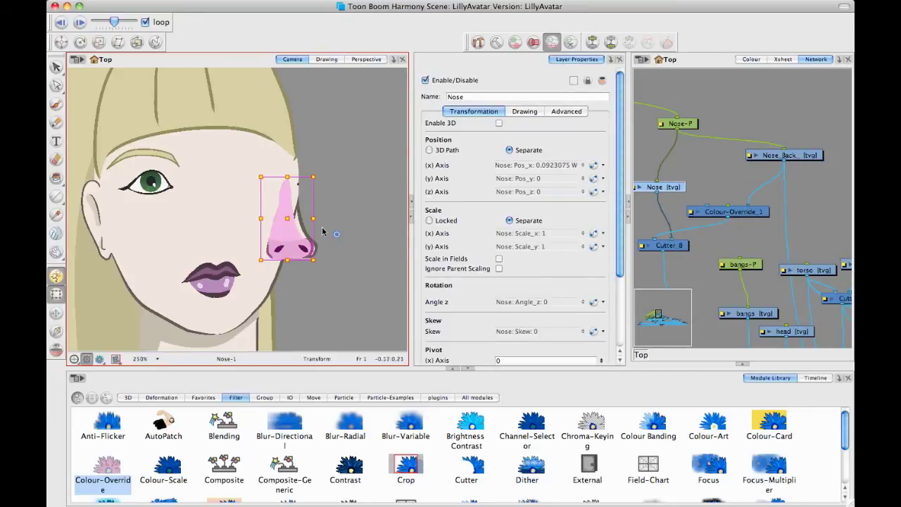
drag(297, 247, 327, 245)
click(352, 267)
key(2)
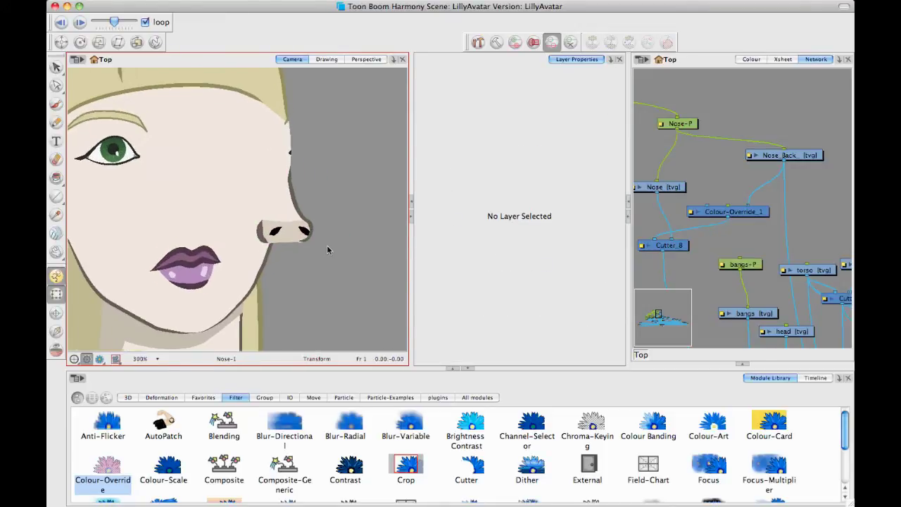
key(2)
click(288, 237)
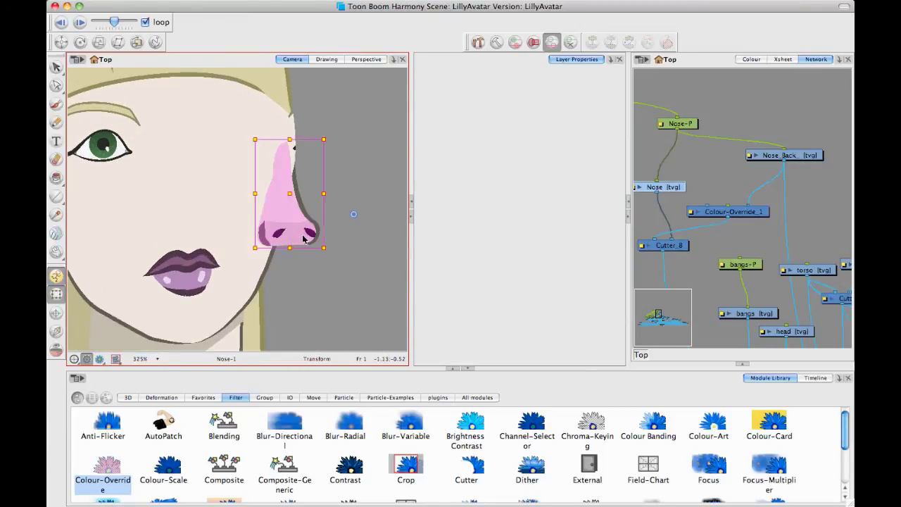
drag(303, 237, 320, 236)
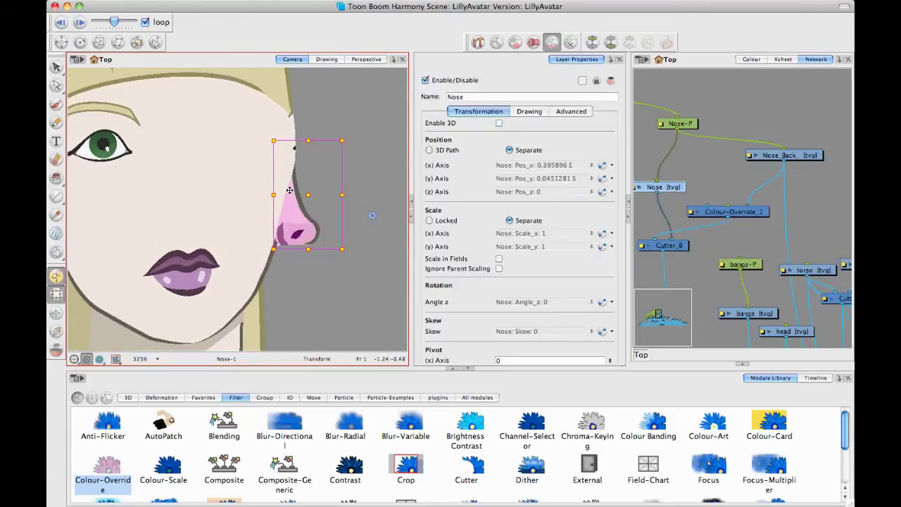
click(368, 249)
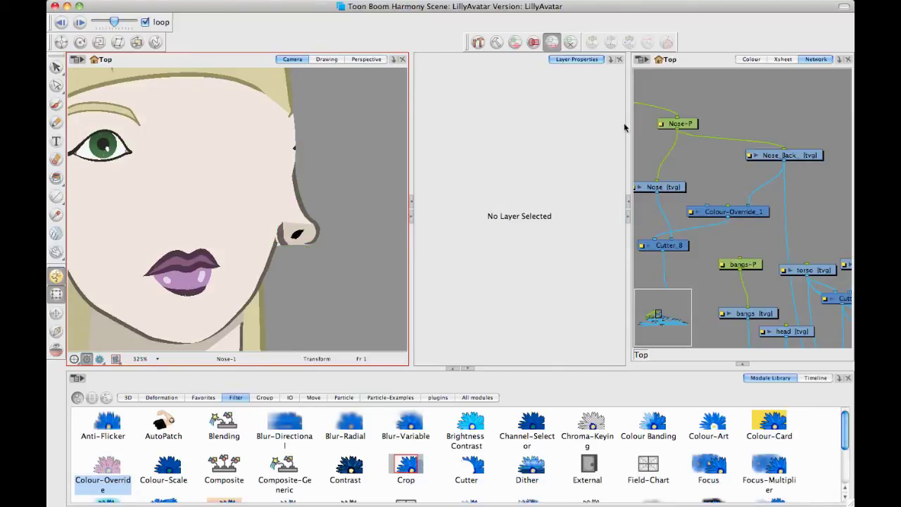
Nudge the whole nose slightly up and back toward the face with the Nose-P peg
click(672, 129)
drag(292, 229, 282, 219)
click(330, 283)
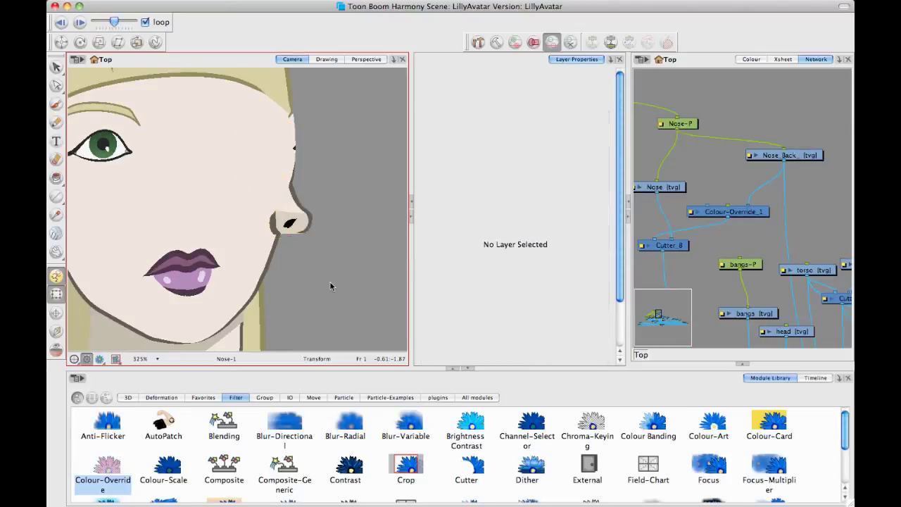
Move the stray Eyelid_1 drawing at the face's right edge further outward, clear of the face
key(space)
drag(311, 268, 322, 297)
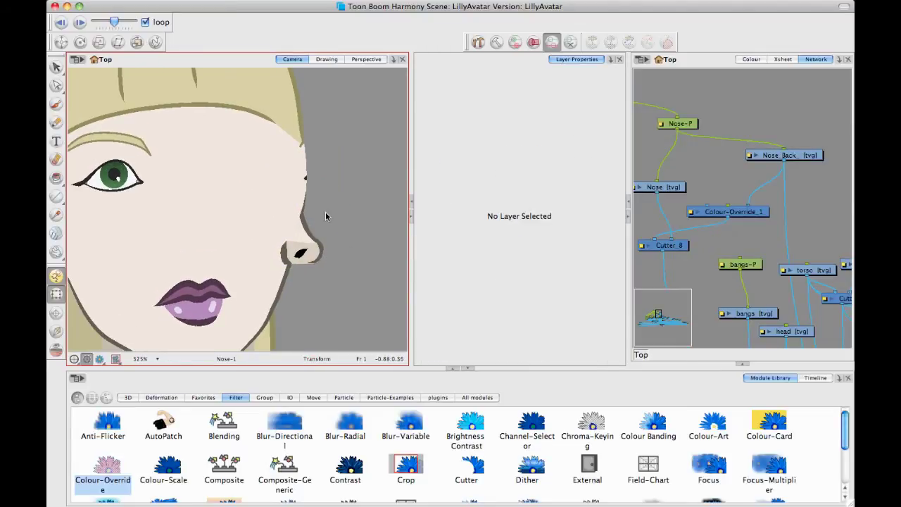
click(306, 181)
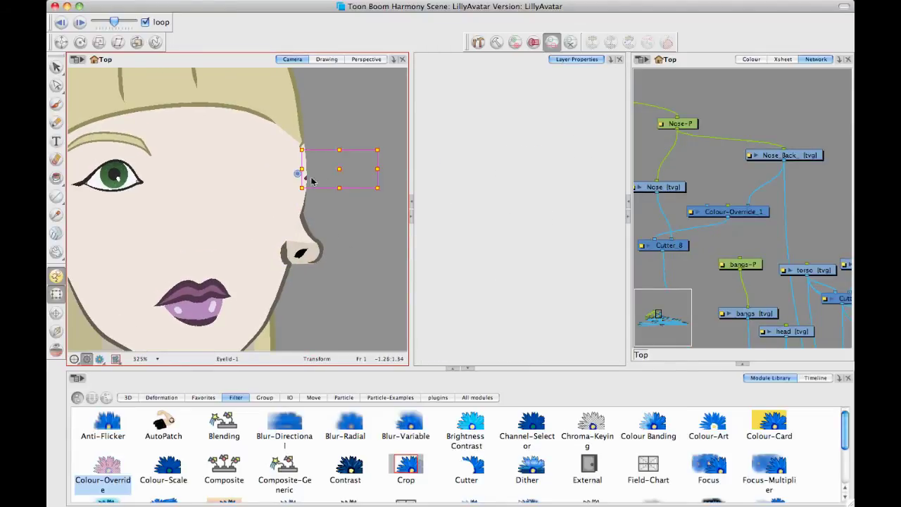
drag(340, 170, 377, 173)
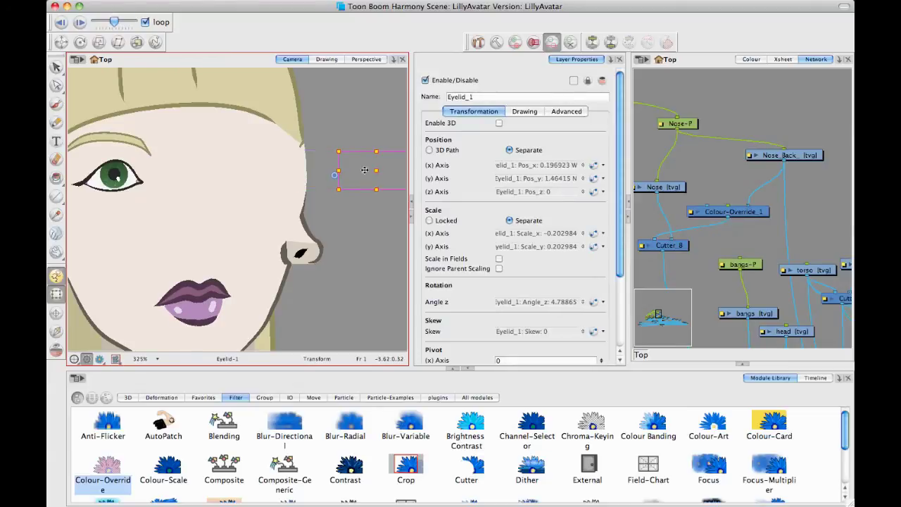
click(348, 108)
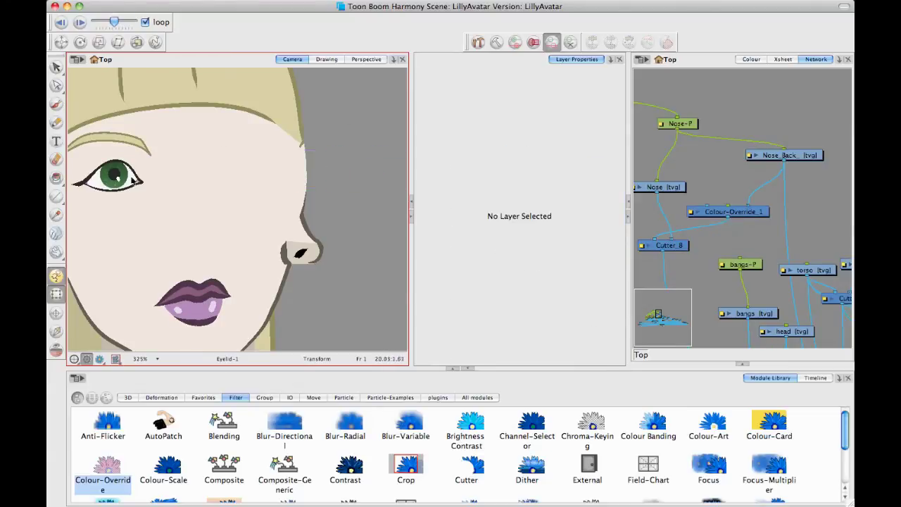
Select the parent of the visible eye's pupil up to the whole eye, and move eye and eyebrow right toward the nose
click(116, 177)
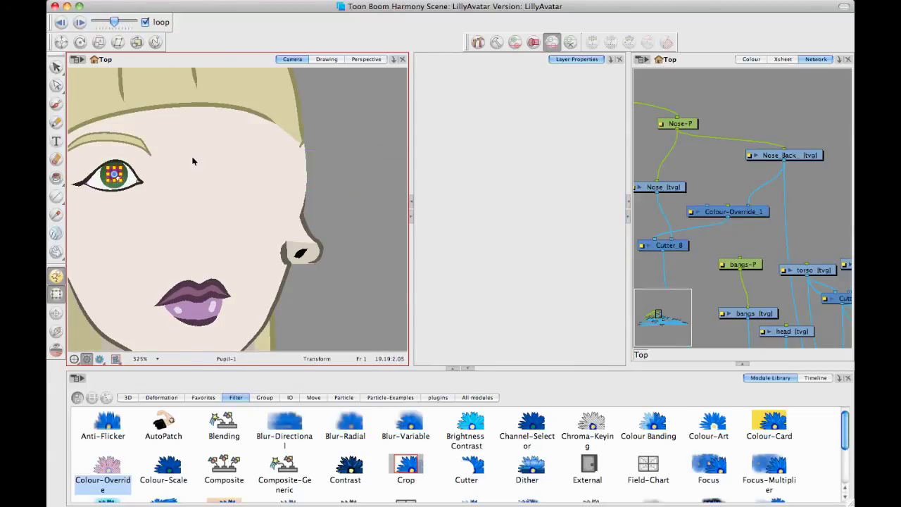
key(b)
key(b)
key(b)
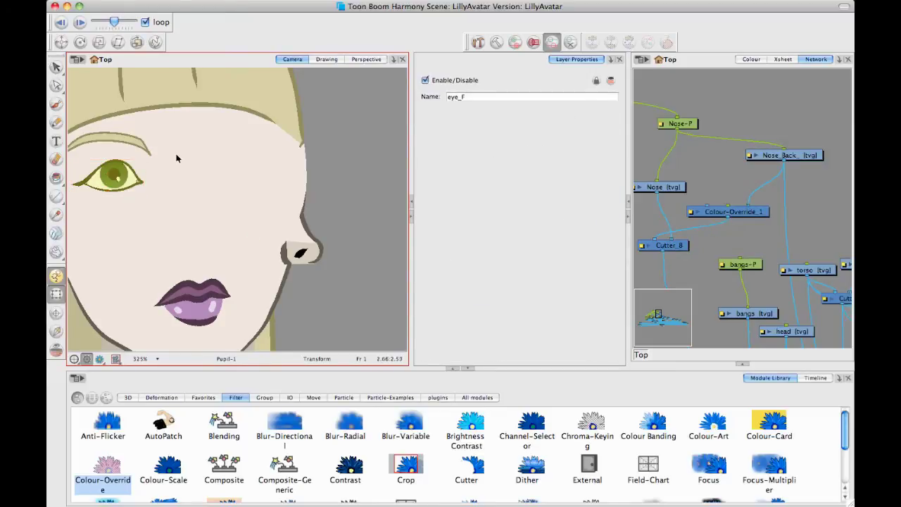
drag(126, 141, 229, 155)
click(356, 216)
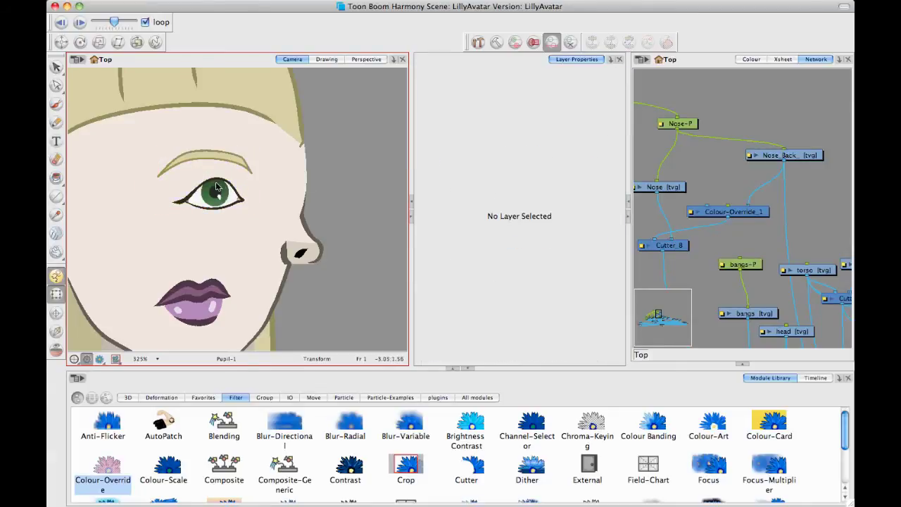
Try narrowing the Eyelid drawing horizontally around the iris, and undo the scaling
click(228, 199)
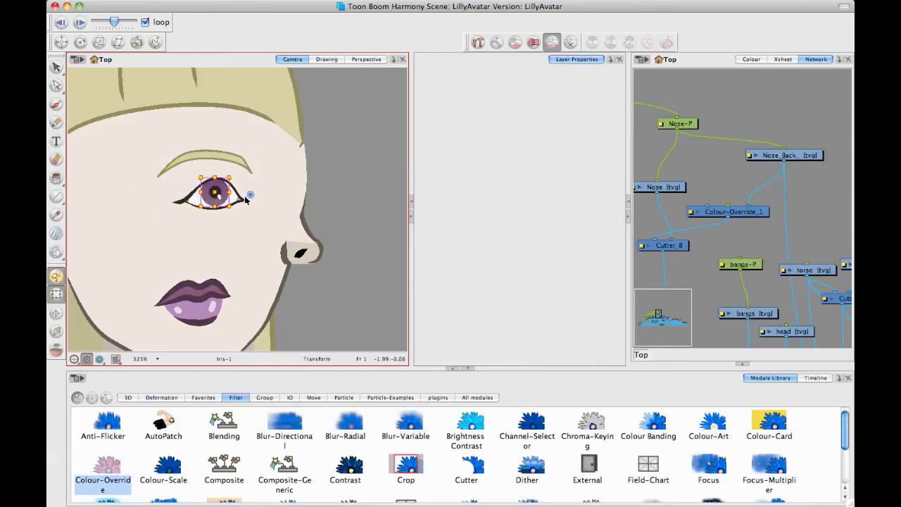
click(235, 200)
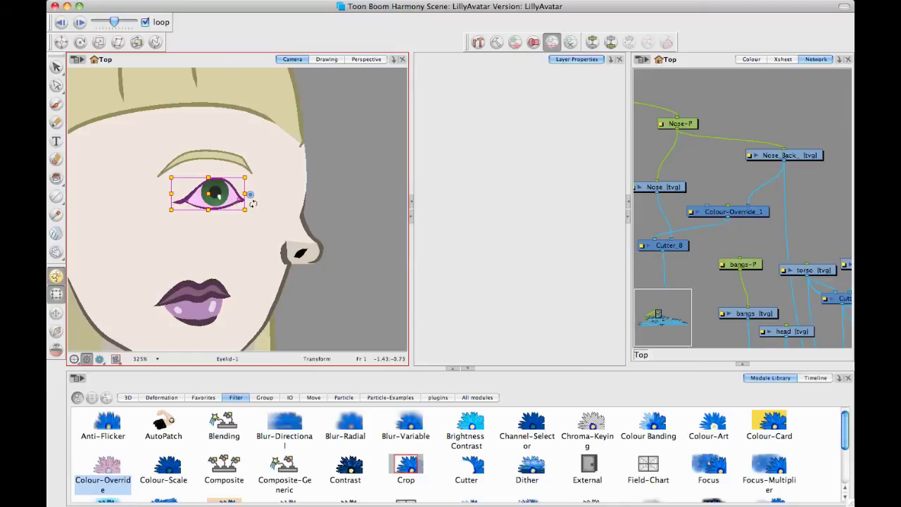
drag(172, 194, 216, 195)
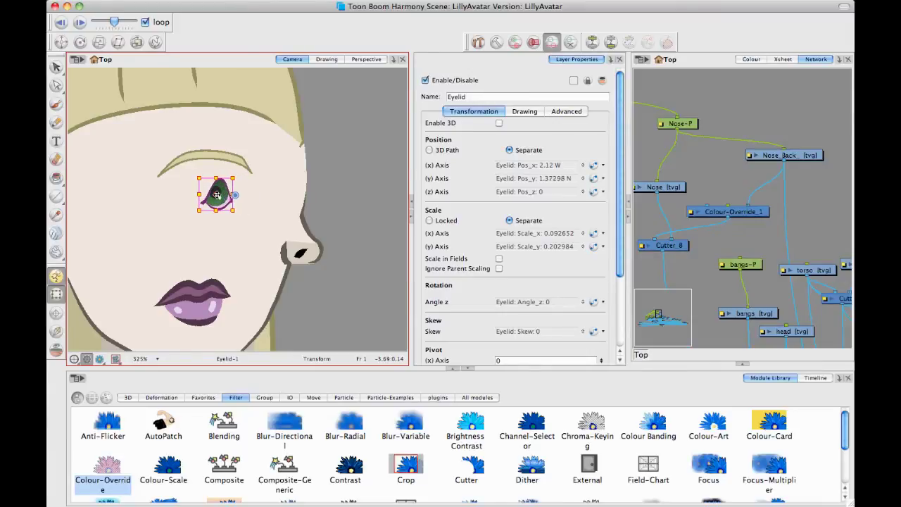
click(225, 197)
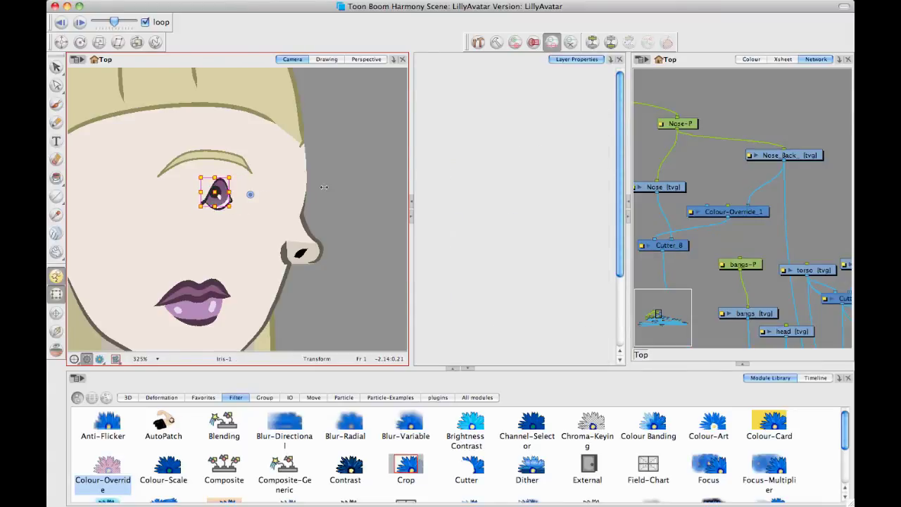
key(super+z)
key(super+z)
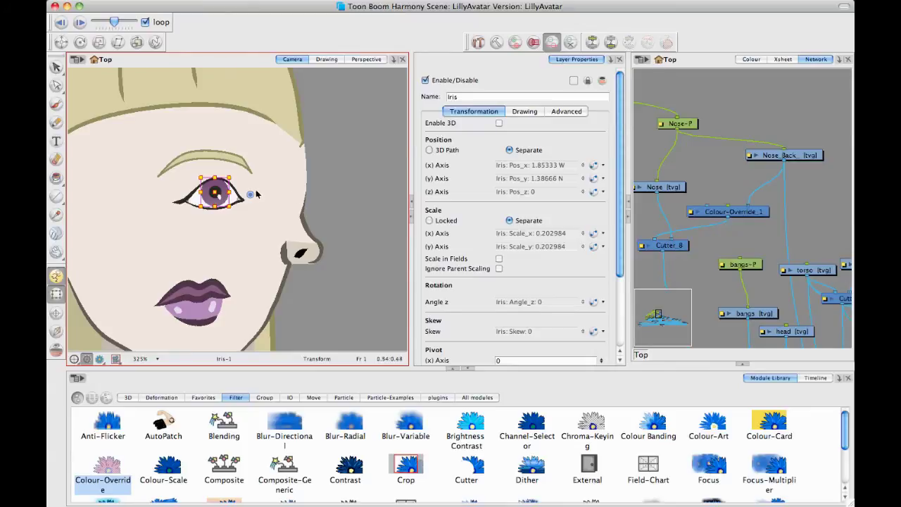
Select the whole eye's Eyelid-P-P peg from the iris and move its pivot to the eye's inner corner near the nose
key(space)
drag(315, 203, 332, 212)
key(2)
key(2)
key(2)
key(space)
drag(239, 204, 253, 234)
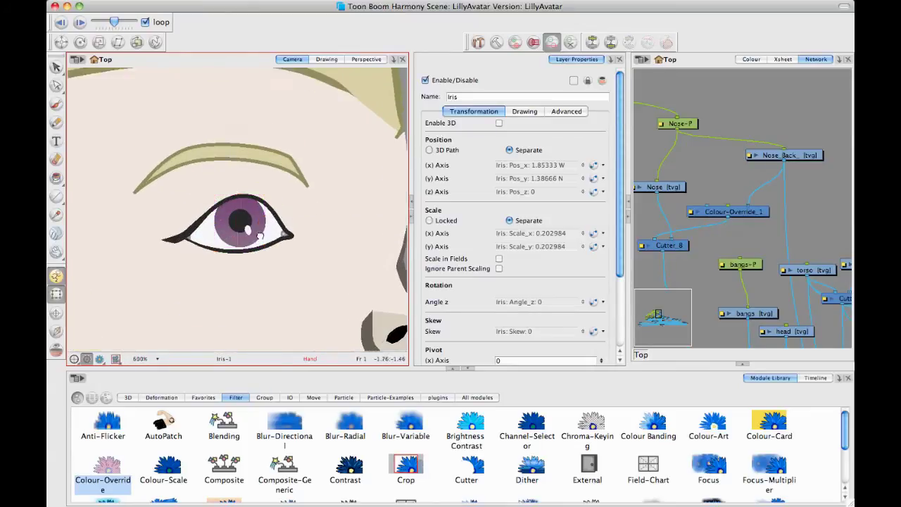
key(b)
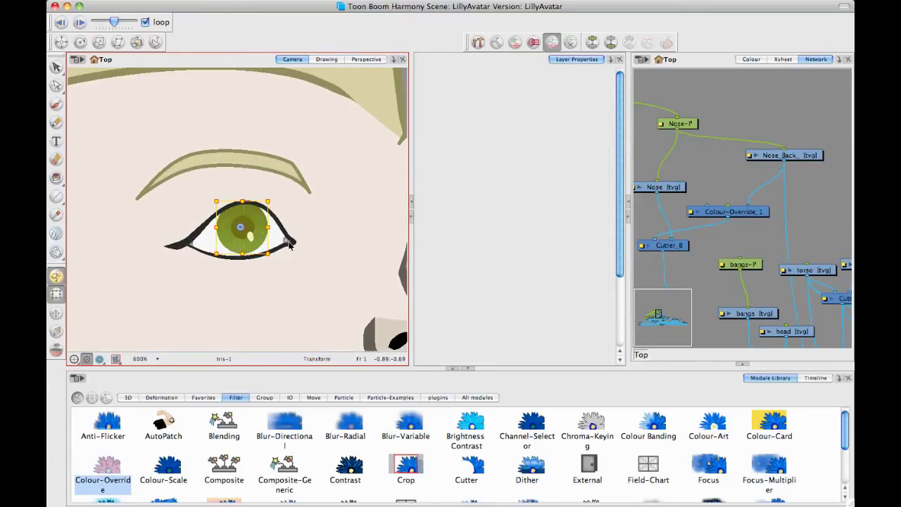
key(b)
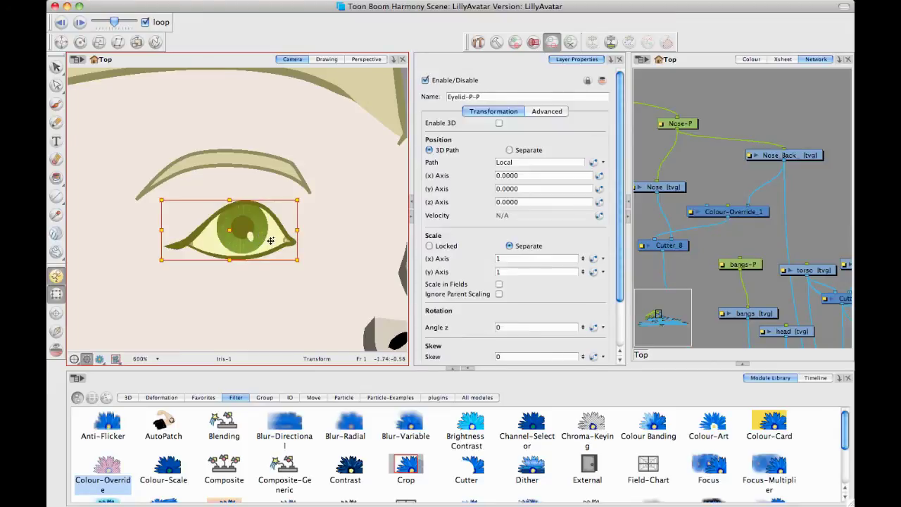
key(space)
drag(307, 233, 295, 214)
key(1)
key(1)
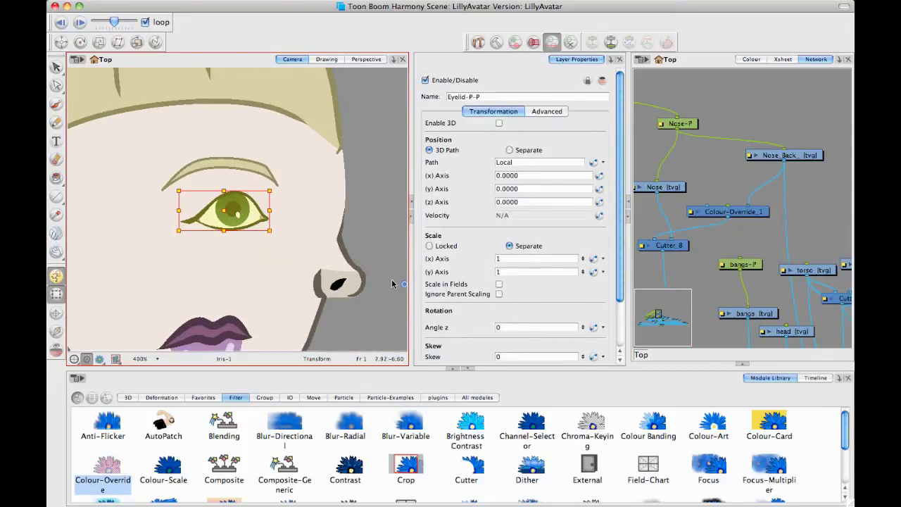
click(66, 42)
click(83, 43)
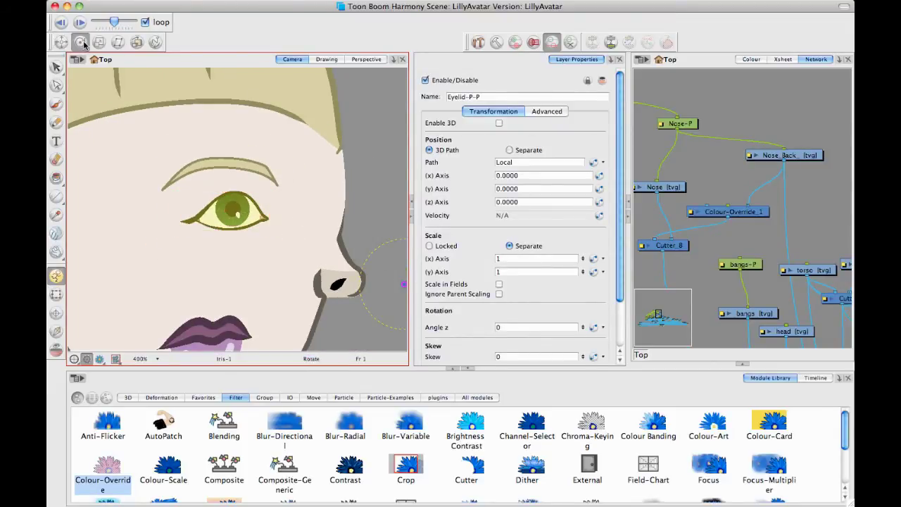
key(space)
drag(302, 206, 221, 199)
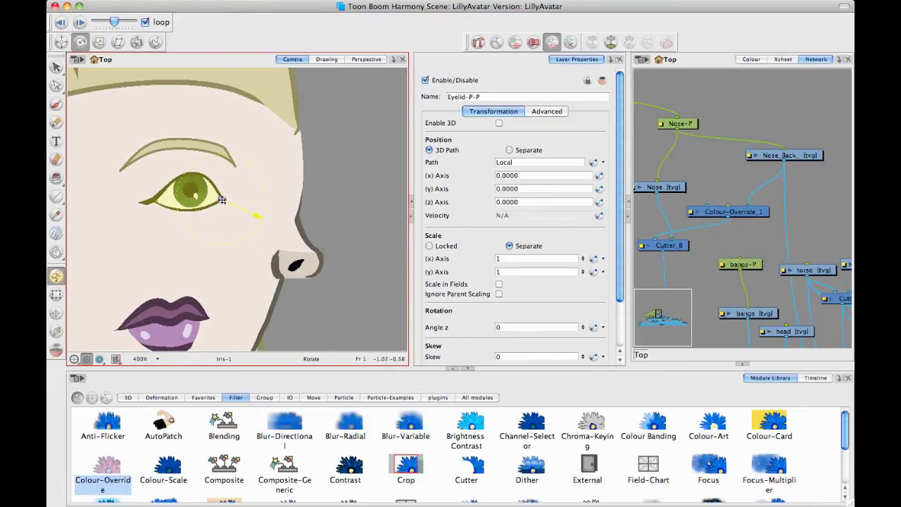
Narrow the whole eye horizontally toward its inner corner, to an x scale of about 0.53
click(57, 294)
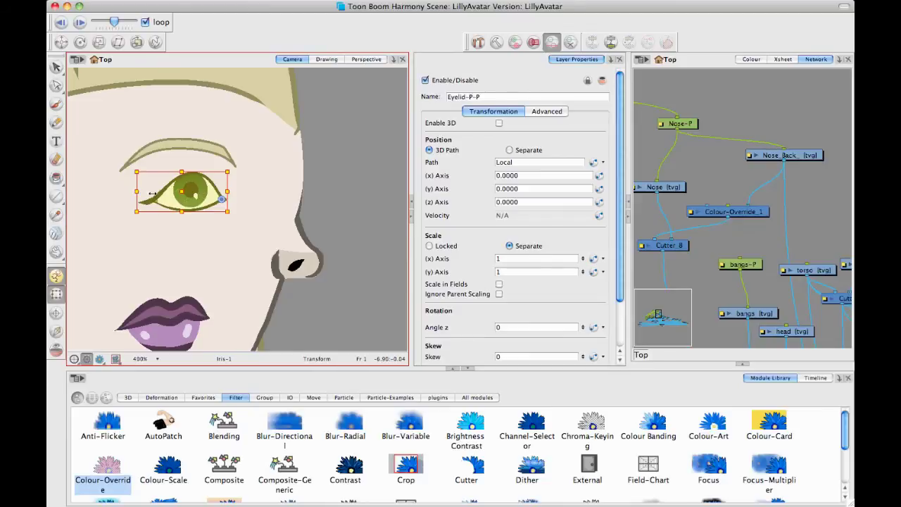
drag(152, 193, 175, 201)
click(342, 207)
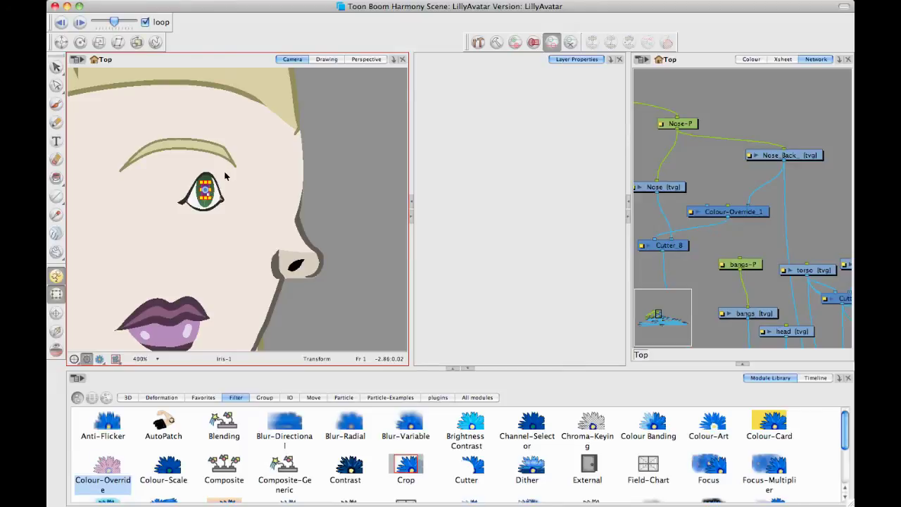
key(b)
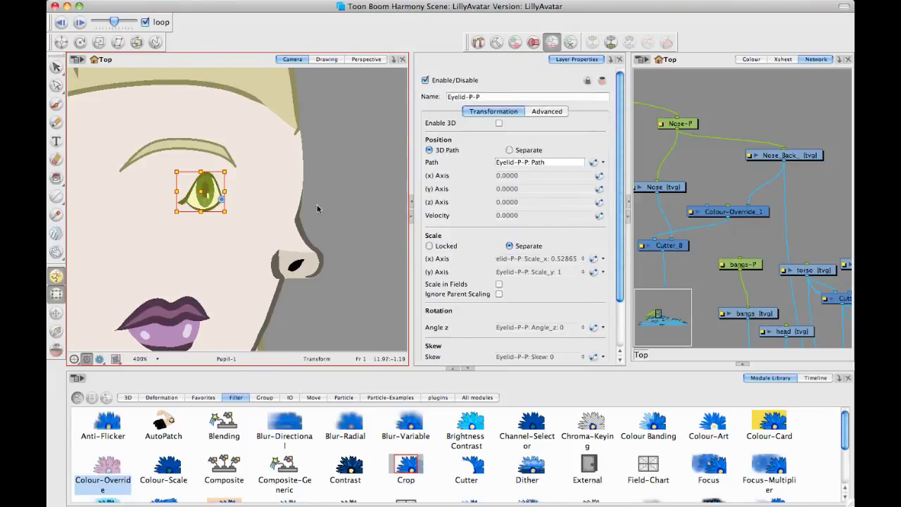
click(317, 205)
Select the iris together with its pupil and move it toward the eye's inner corner
drag(224, 211, 236, 242)
key(2)
key(2)
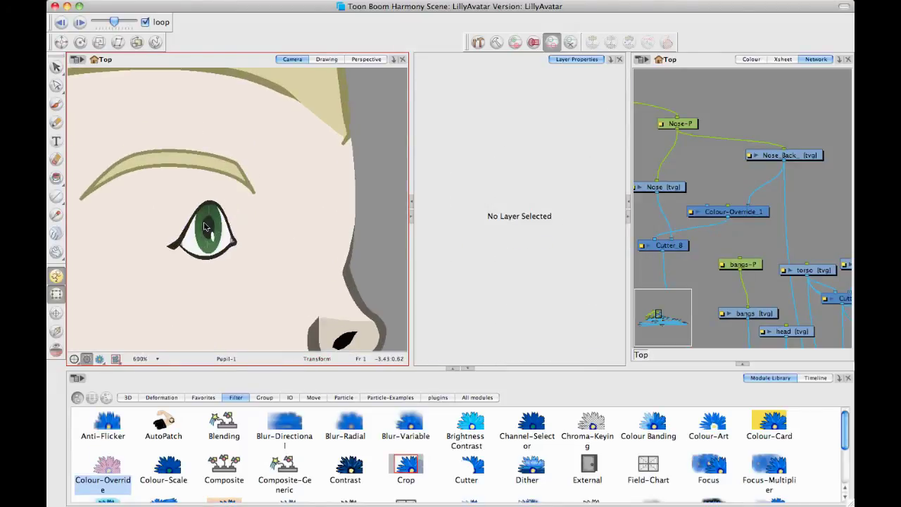
click(206, 227)
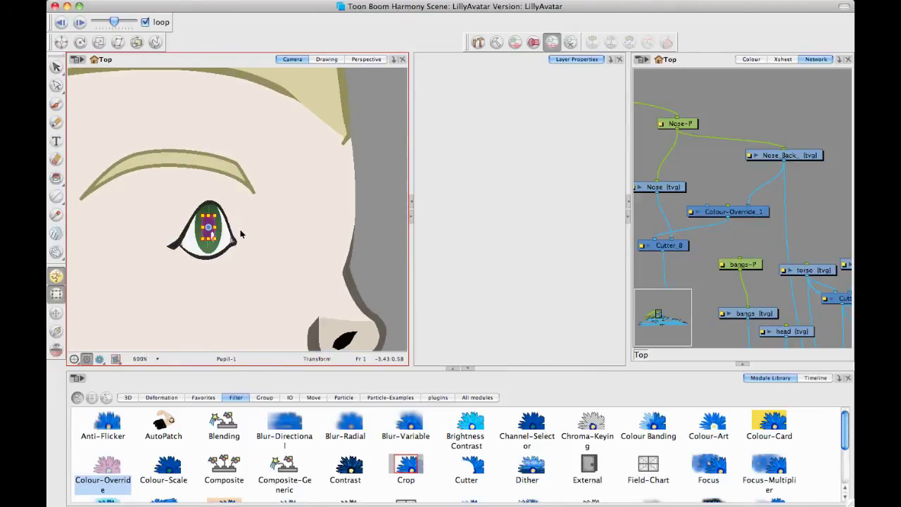
key(b)
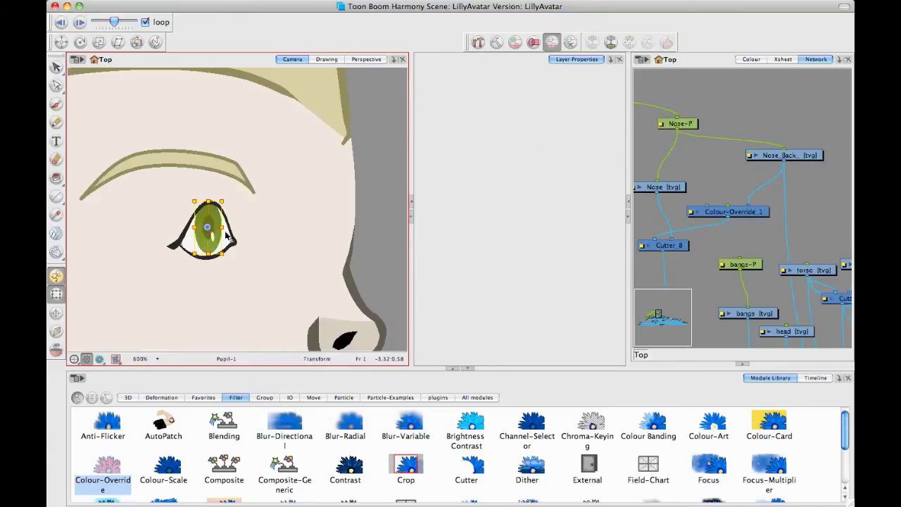
drag(206, 217, 220, 221)
click(374, 247)
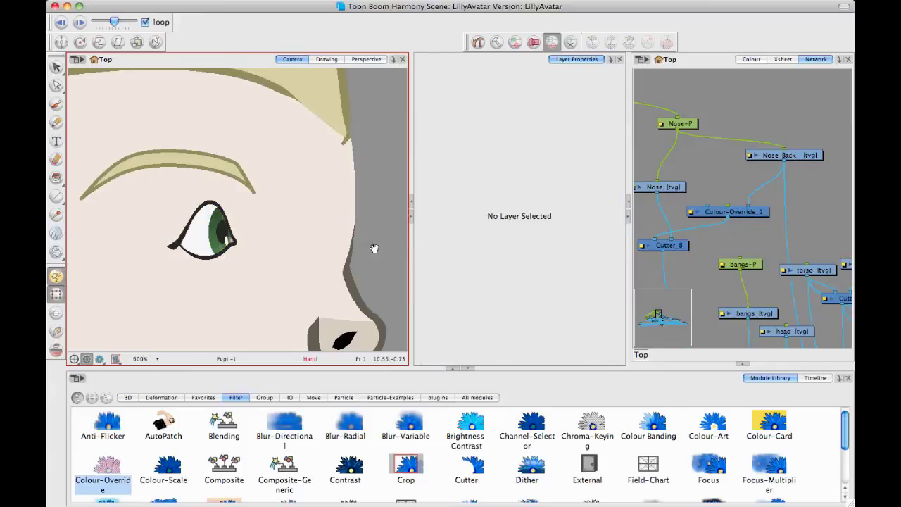
Move the pivot of the eyebrow_F drawing onto the outer part of the eyebrow
key(1)
key(1)
key(1)
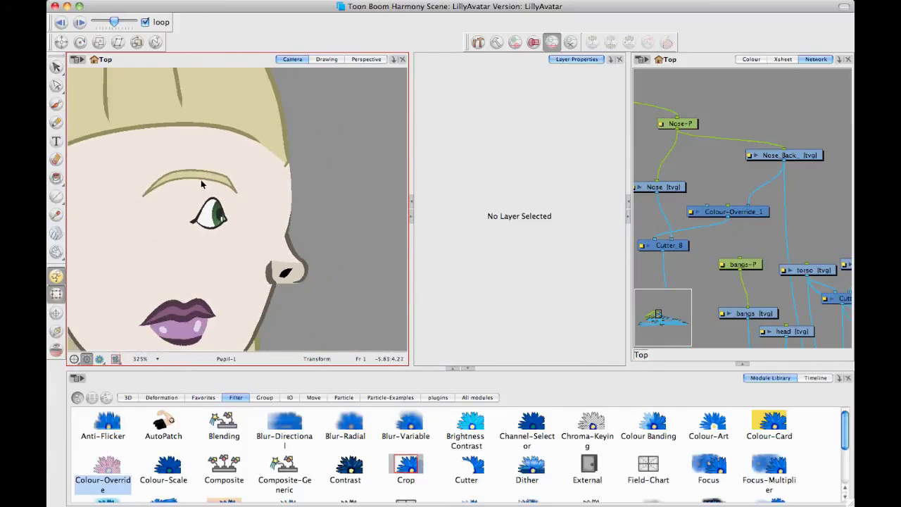
click(201, 180)
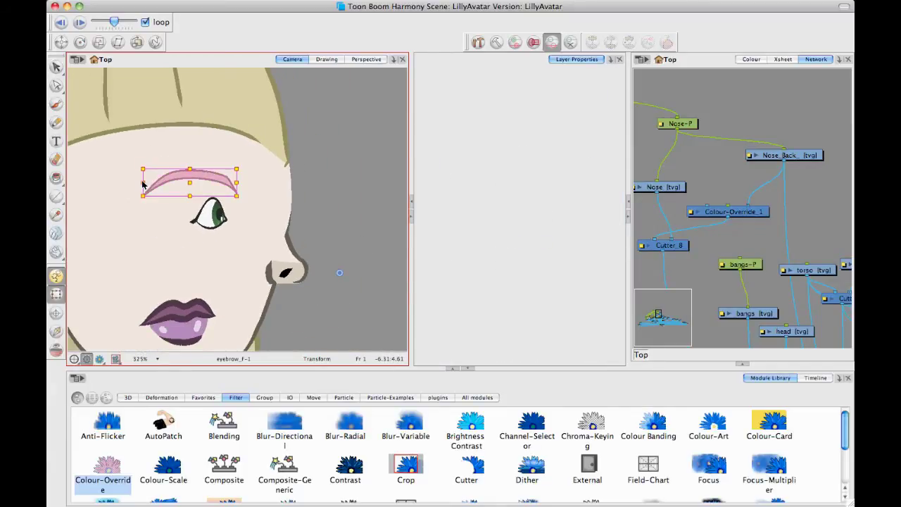
click(80, 43)
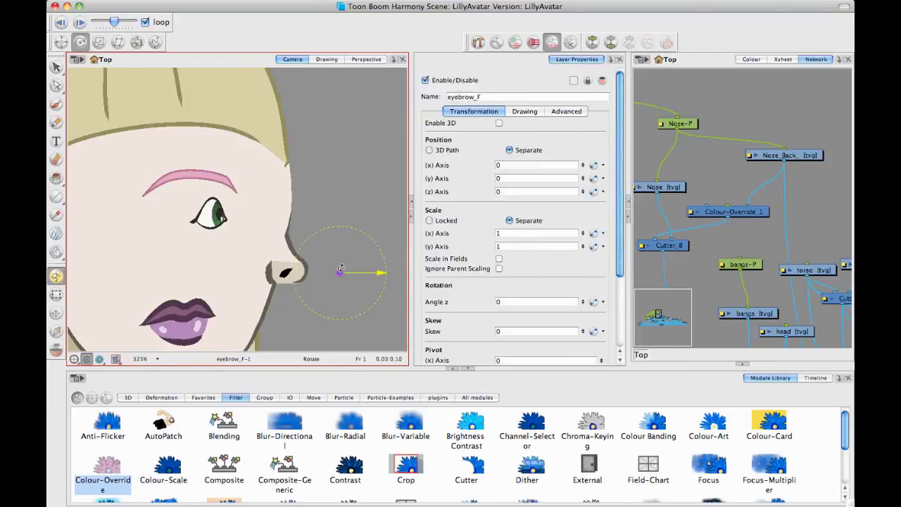
drag(339, 273, 164, 179)
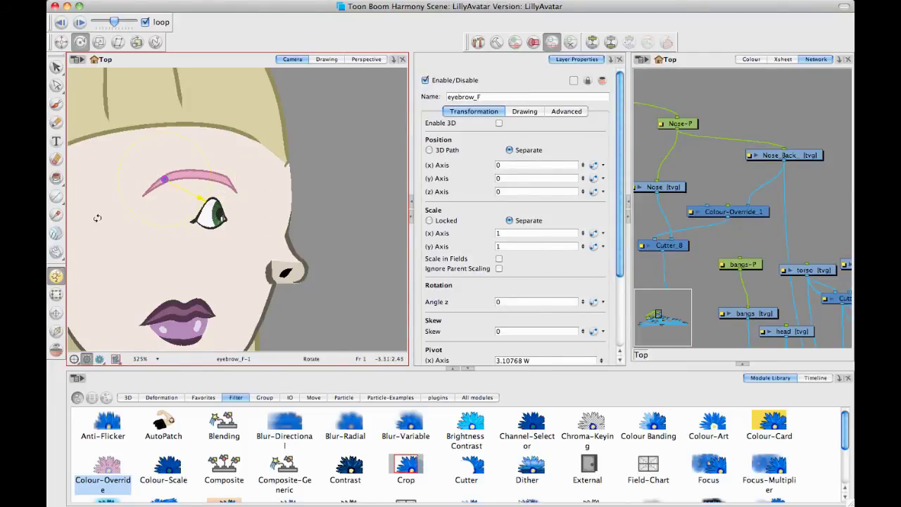
Narrow the eyebrow_F drawing horizontally and place it directly above the narrowed eye
click(57, 294)
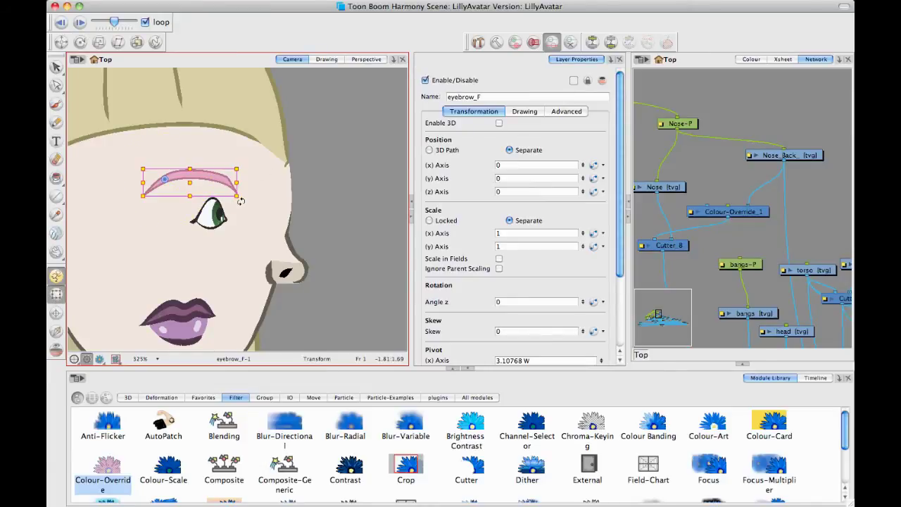
mouse_move(240, 202)
mouse_down()
mouse_move(243, 168)
mouse_move(238, 198)
mouse_up()
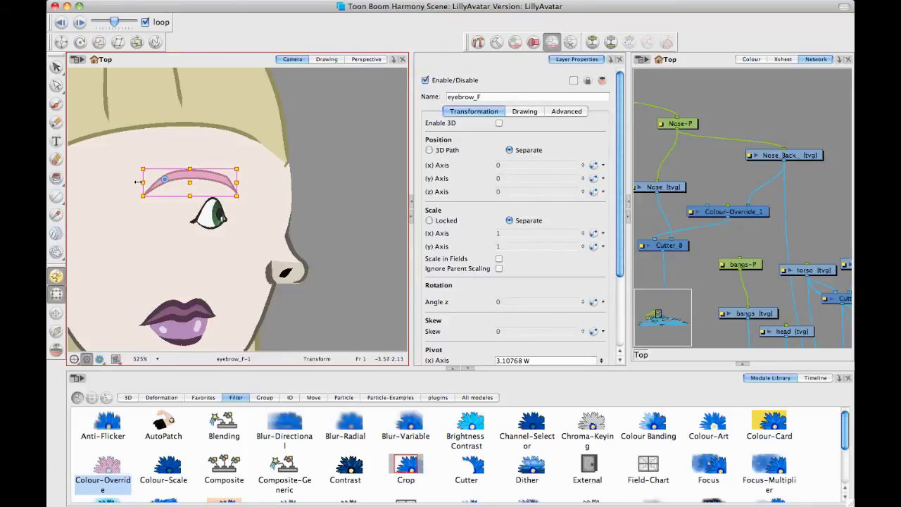
drag(136, 181, 241, 180)
click(311, 211)
Move the mouth forward to the face's front edge, beneath the nose
drag(309, 209, 287, 157)
scroll(301, 206, down, 1)
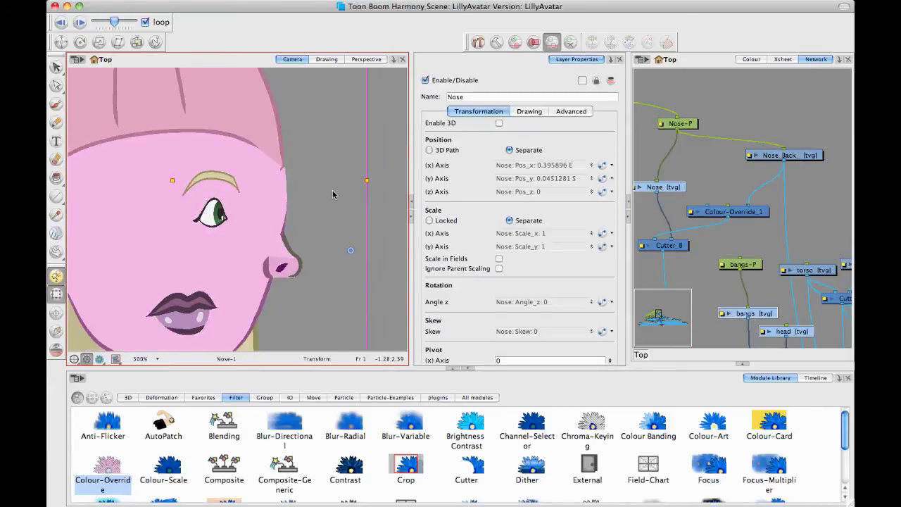
click(334, 195)
scroll(229, 266, down, 1)
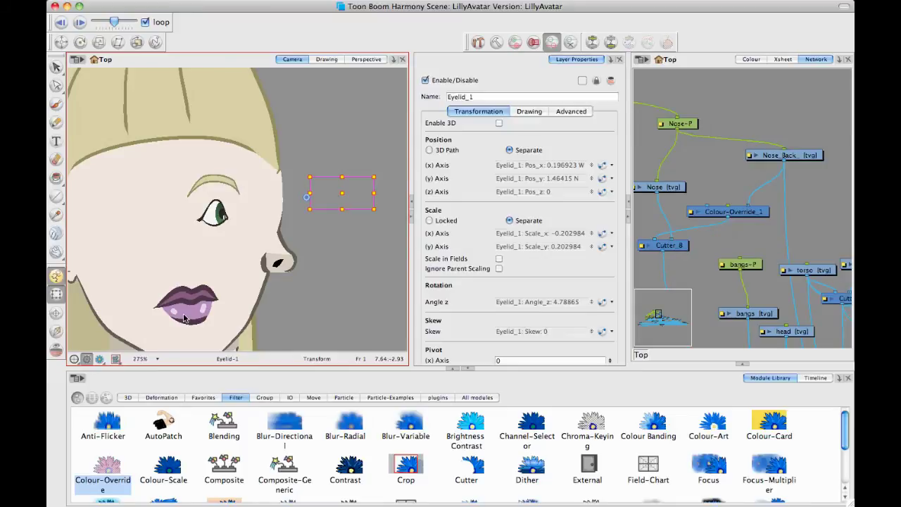
click(202, 297)
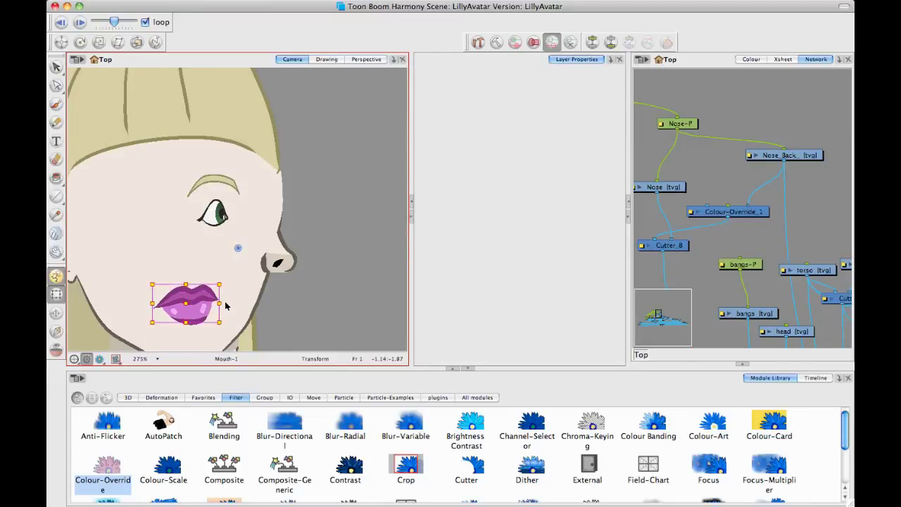
drag(190, 301, 253, 302)
click(306, 302)
Widen the ear to about twice its width with the ear_F-P peg and move it inward onto the side of the face
key(space)
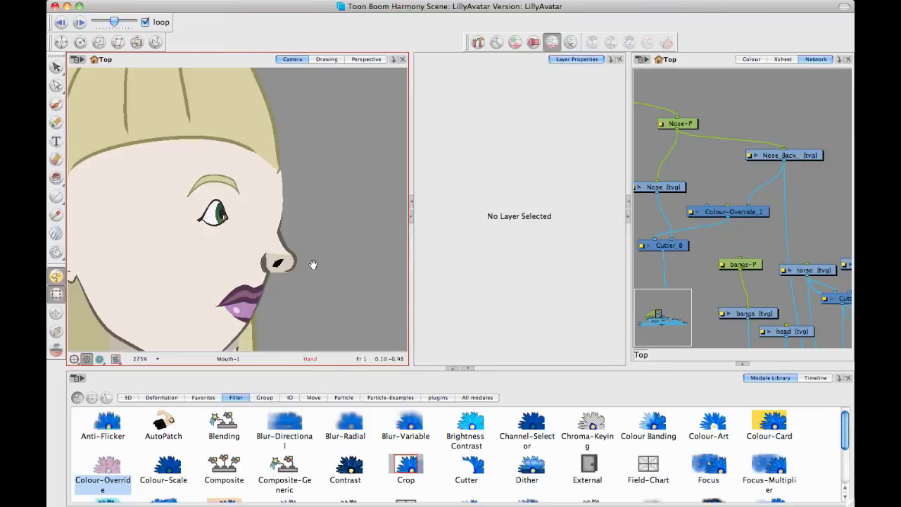
drag(313, 264, 344, 222)
key(1)
key(1)
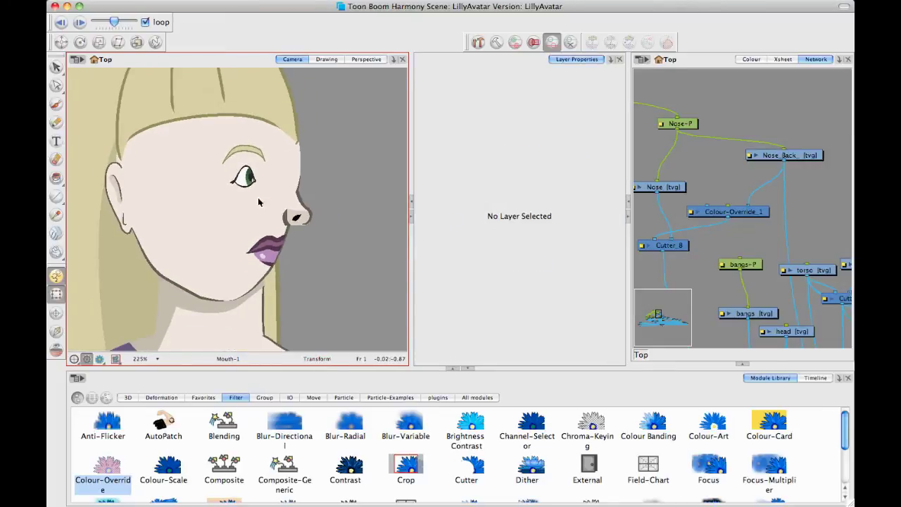
click(116, 192)
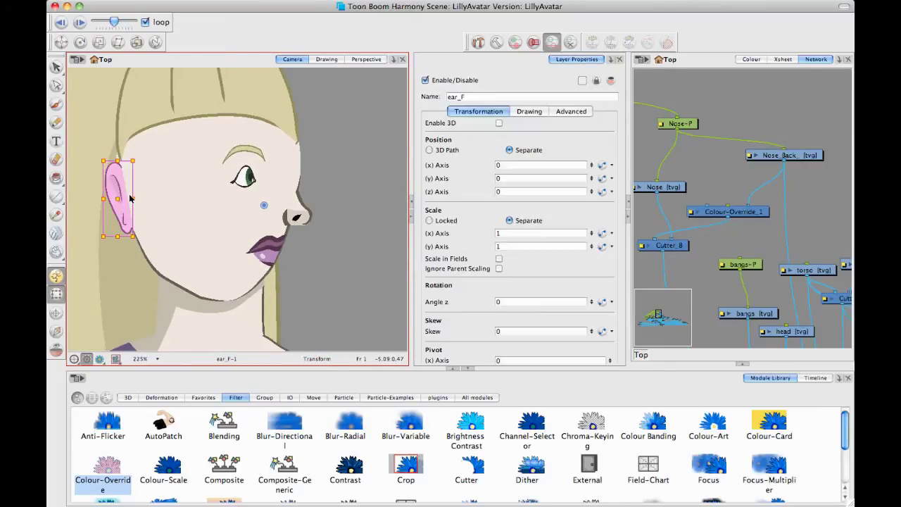
key(b)
drag(102, 198, 140, 196)
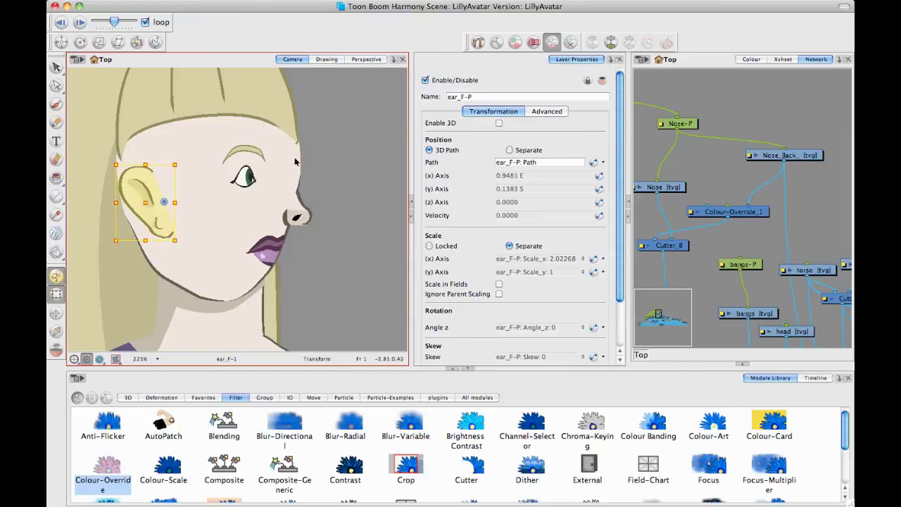
click(321, 154)
Try moving the hairBack drawing forward behind the head, and undo the move
drag(314, 176, 323, 195)
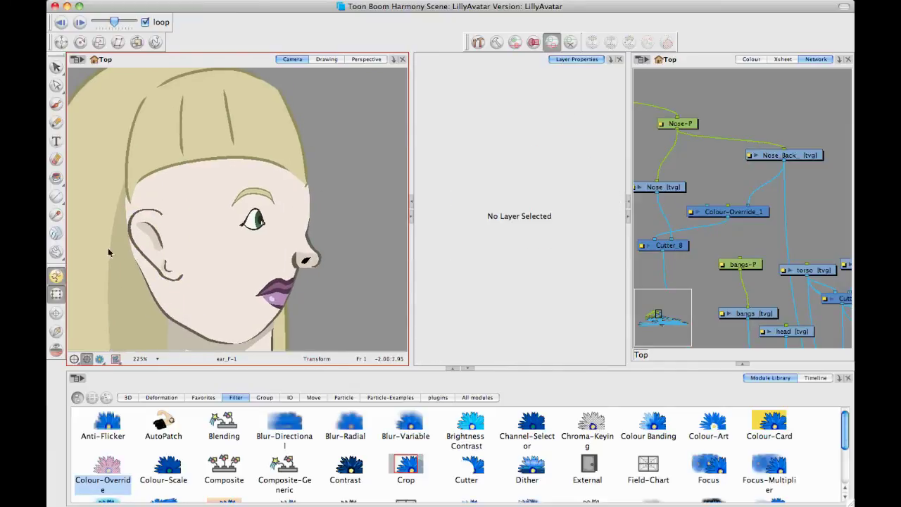
click(72, 253)
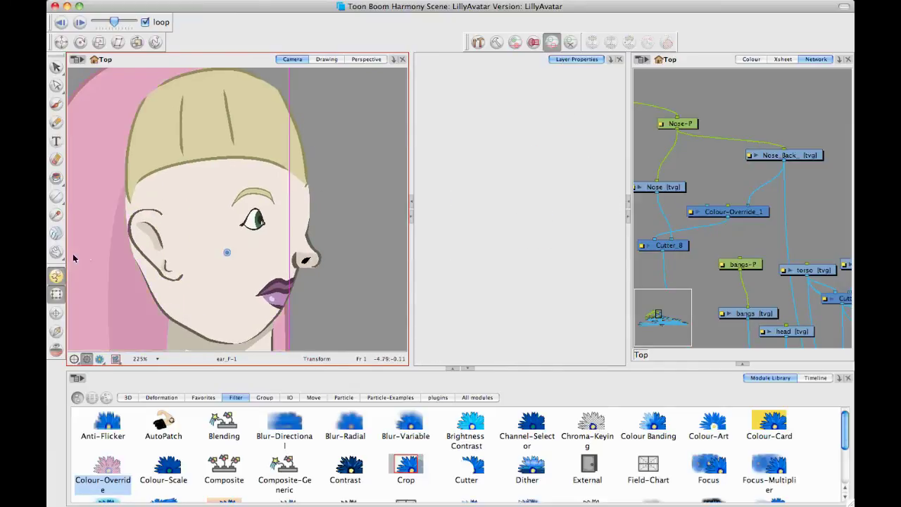
drag(92, 242, 119, 241)
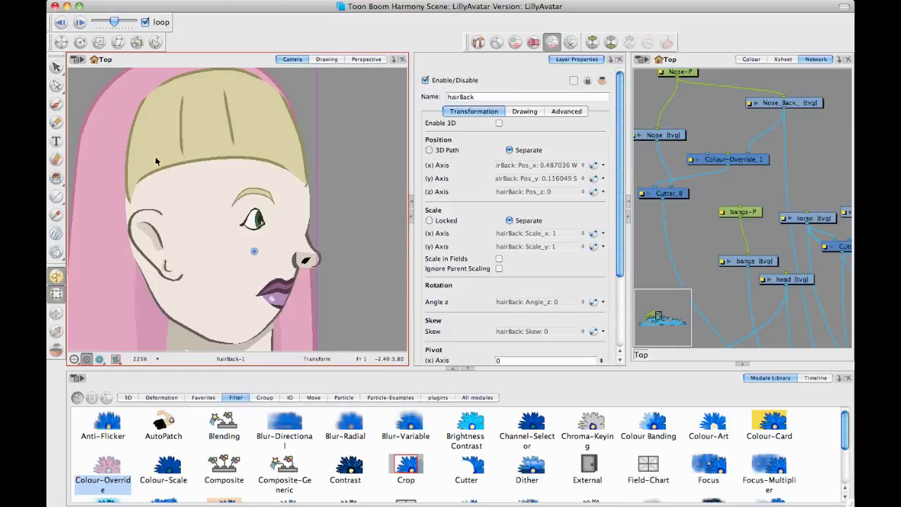
key(super+z)
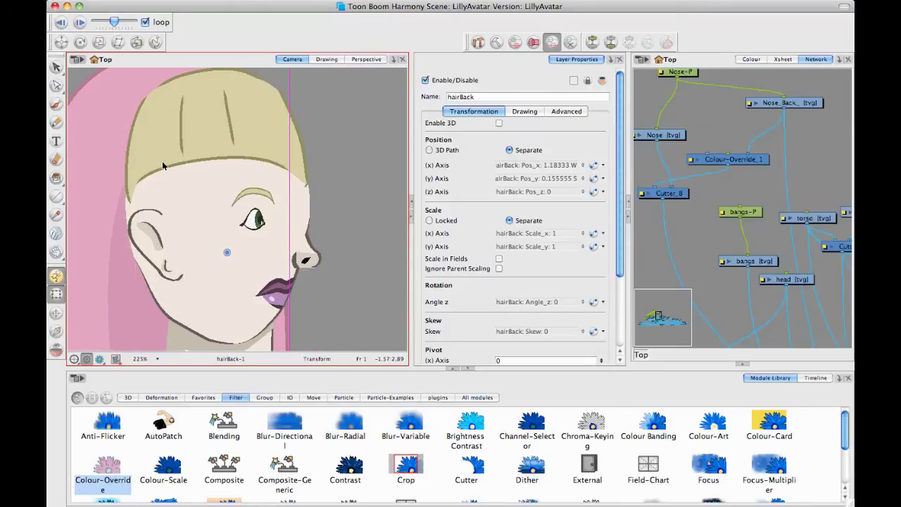
Narrow the bangs drawing horizontally and position it over the front of the forehead
click(203, 139)
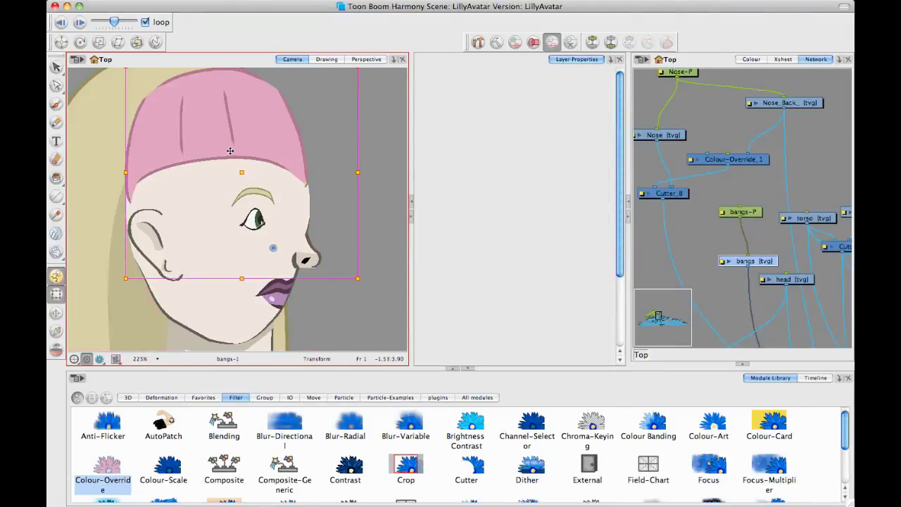
mouse_move(230, 150)
mouse_down()
mouse_move(257, 150)
mouse_move(212, 145)
mouse_move(231, 146)
mouse_up()
drag(401, 178, 376, 178)
mouse_move(291, 141)
mouse_down()
mouse_move(266, 154)
mouse_move(263, 147)
mouse_up()
click(349, 323)
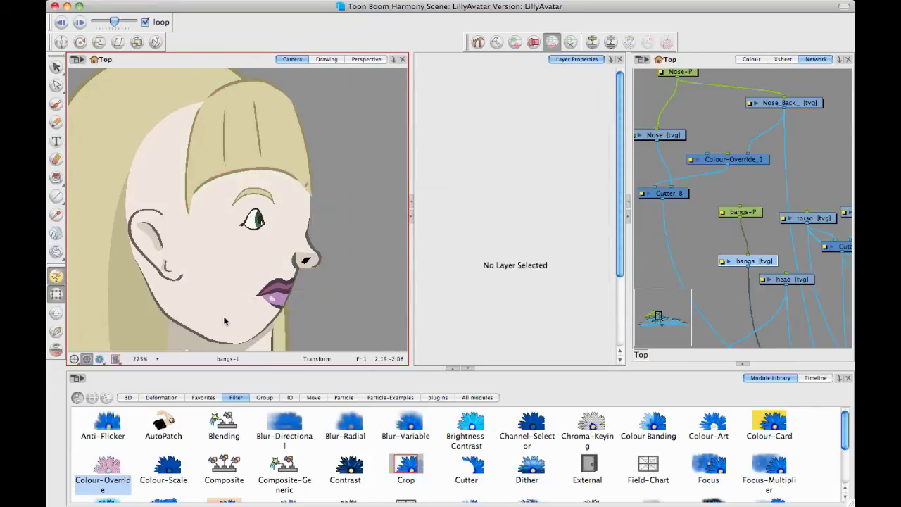
Narrow the head drawing horizontally so its back edge moves in toward the bangs
click(221, 319)
drag(323, 231, 335, 174)
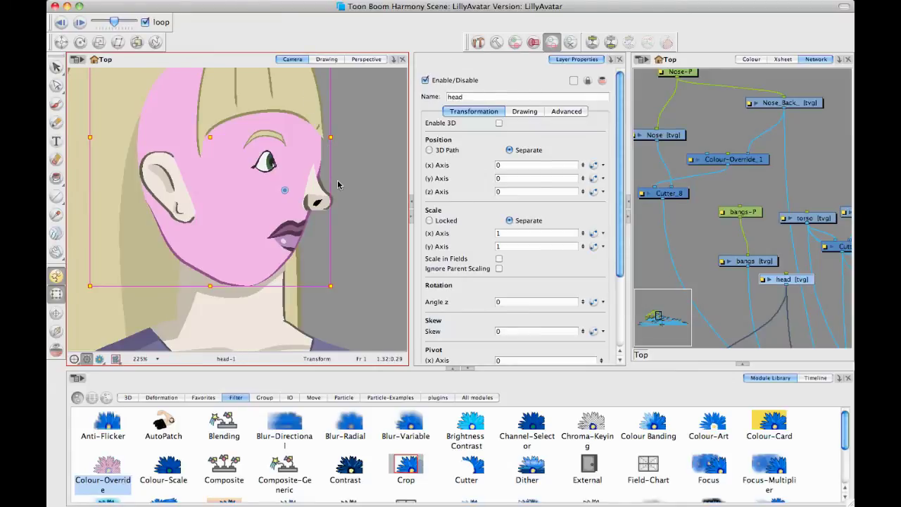
drag(331, 138, 323, 137)
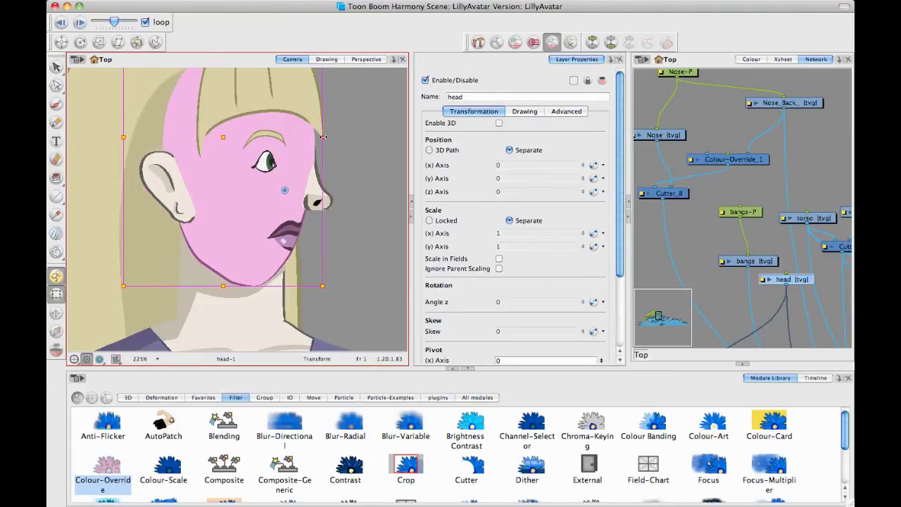
click(385, 182)
click(229, 223)
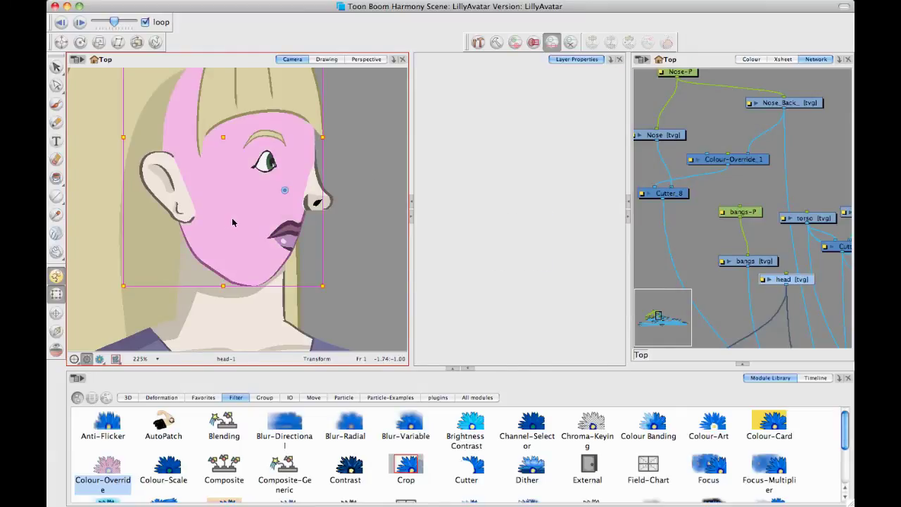
Move the head drawing forward toward the nose, nudge it back slightly to fit the profile, and deselect it
drag(238, 223, 249, 225)
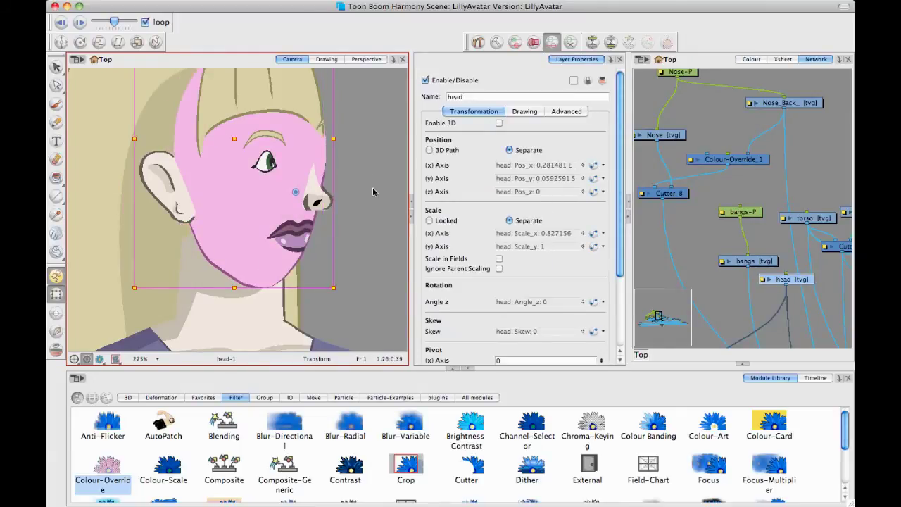
key(Left)
key(Left)
key(Left)
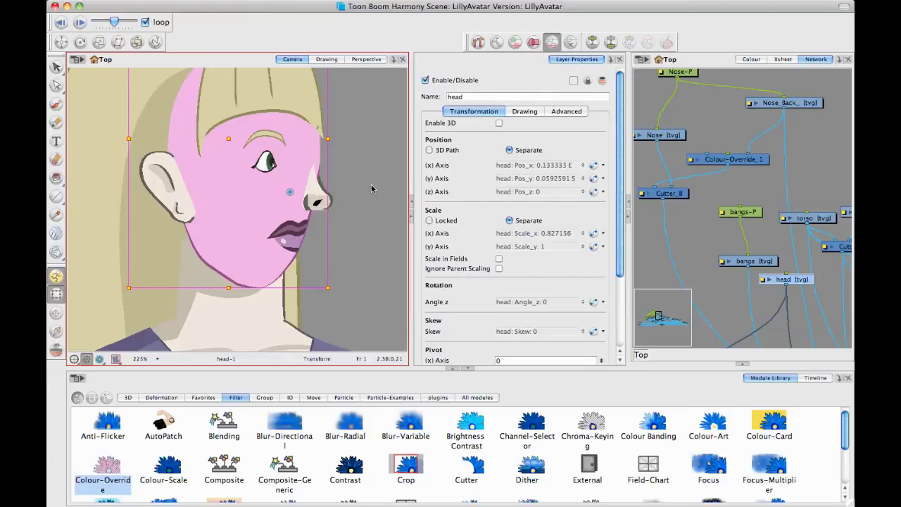
drag(314, 289, 326, 287)
click(368, 231)
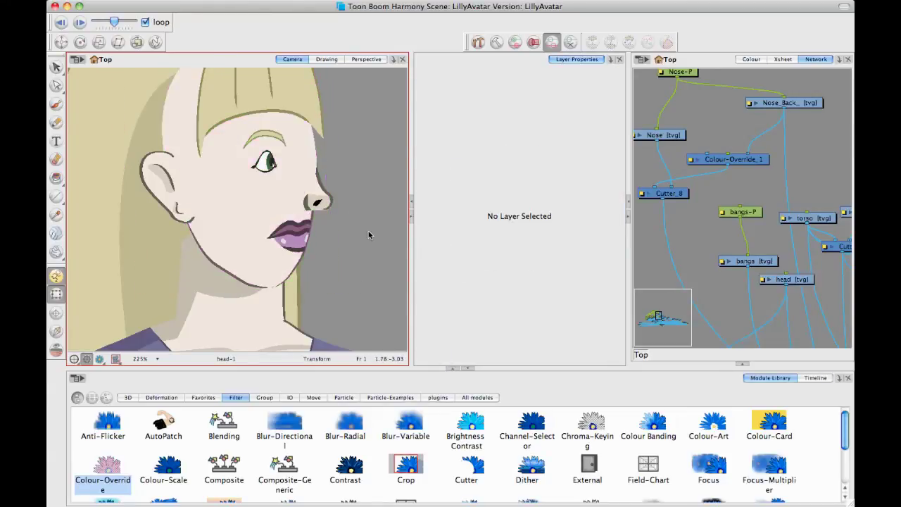
Examine the side-view head pose at several zoom levels and bring up the layer timeline
drag(360, 218, 360, 235)
key(1)
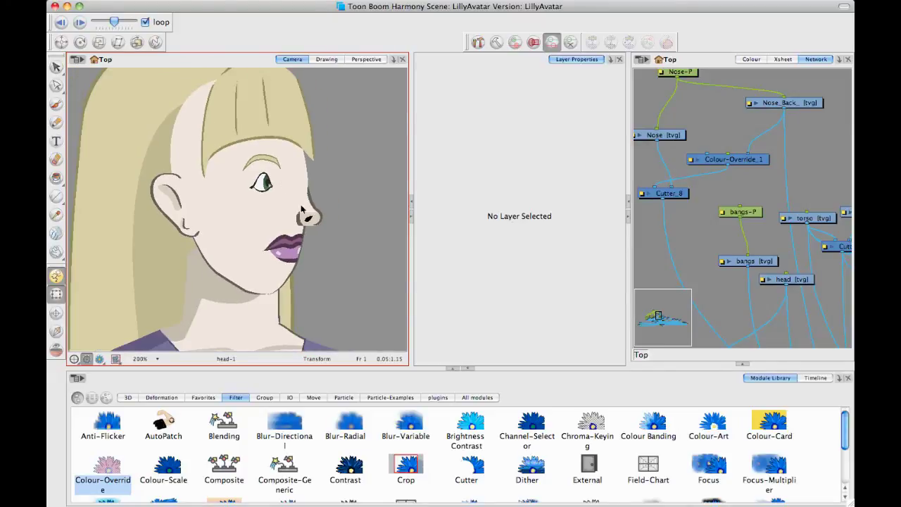
key(1)
key(1)
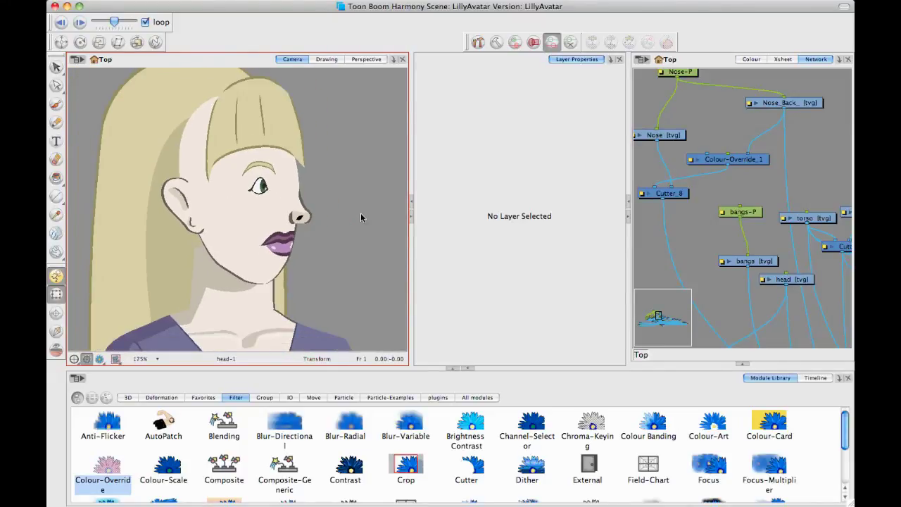
key(space)
drag(253, 188, 258, 188)
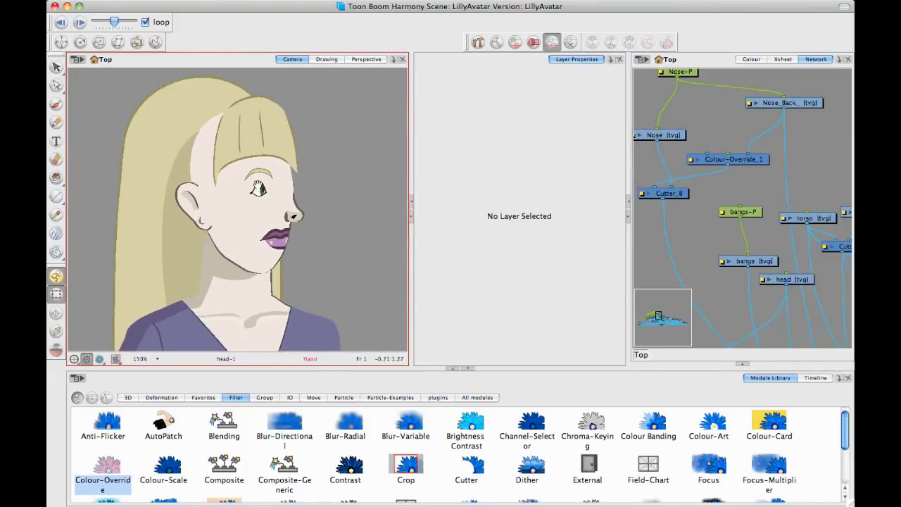
key(2)
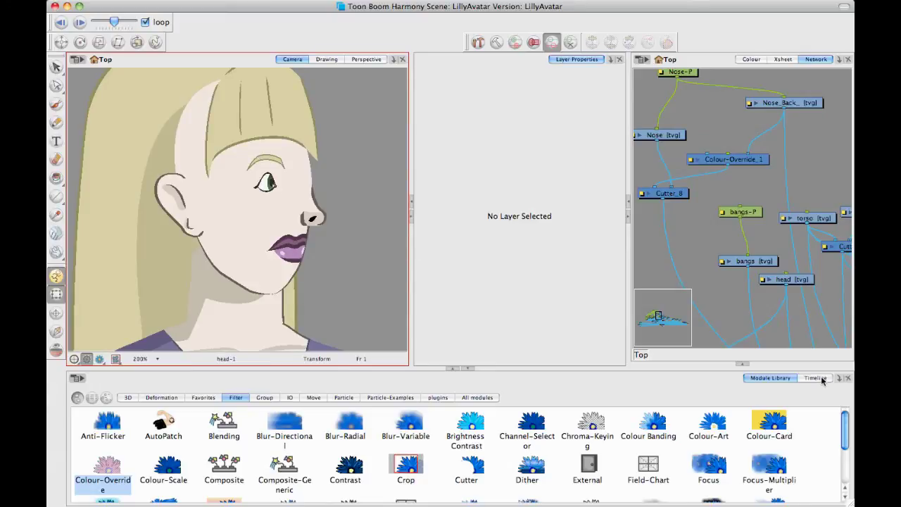
click(818, 377)
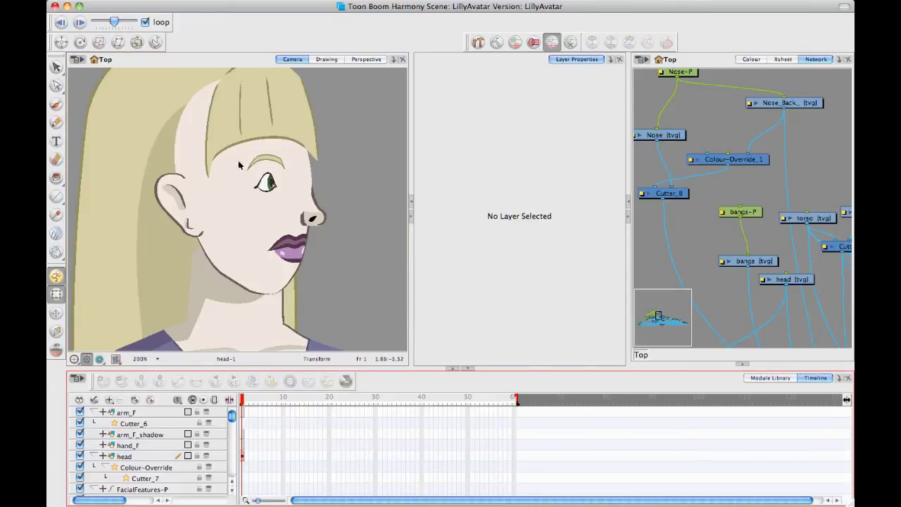
Undo the side-view changes to the head, bangs, ear, mouth, eyebrow, eye and nose with the Mouth drawing selected
click(299, 248)
click(299, 248)
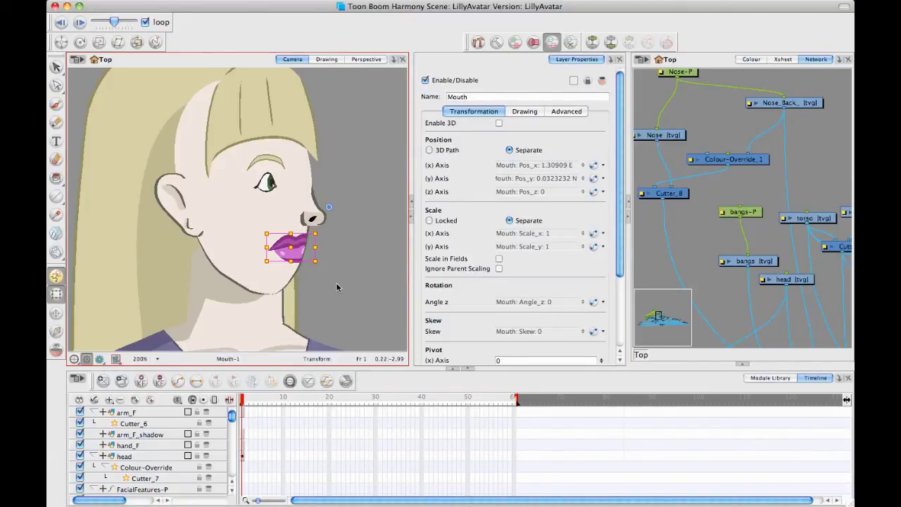
key(super+z)
key(super+z)
key(super+z)
key(super+z)
key(super+z)
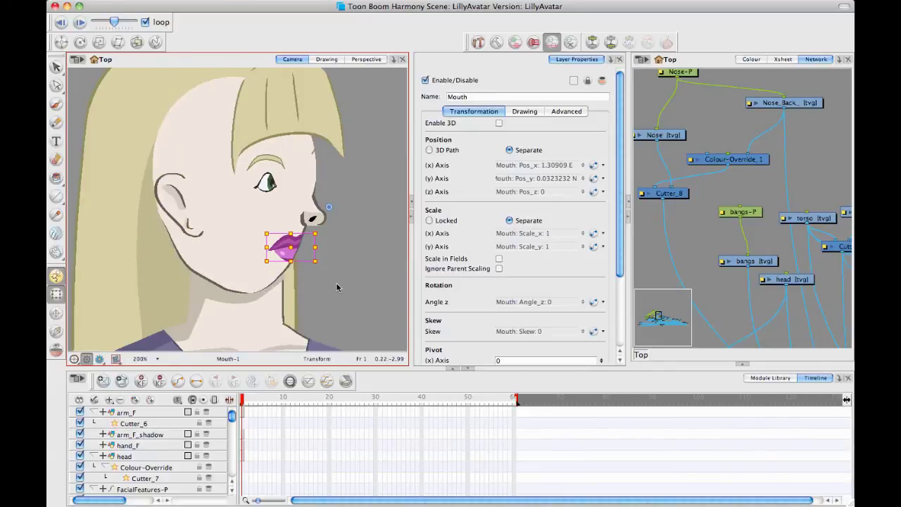
key(super+z)
key(super+z)
key(super+z)
key(super+z)
key(super+z)
key(super+z)
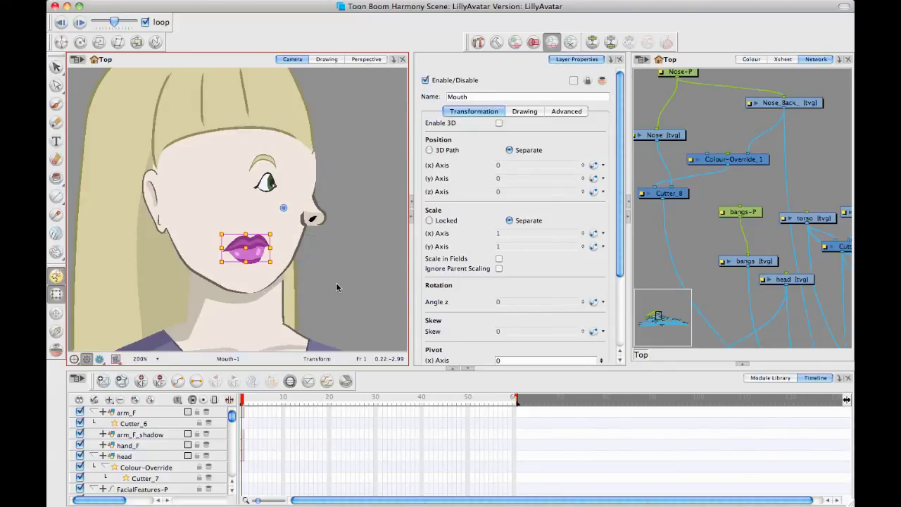
key(super+z)
key(super+z)
key(super+z)
key(super+z)
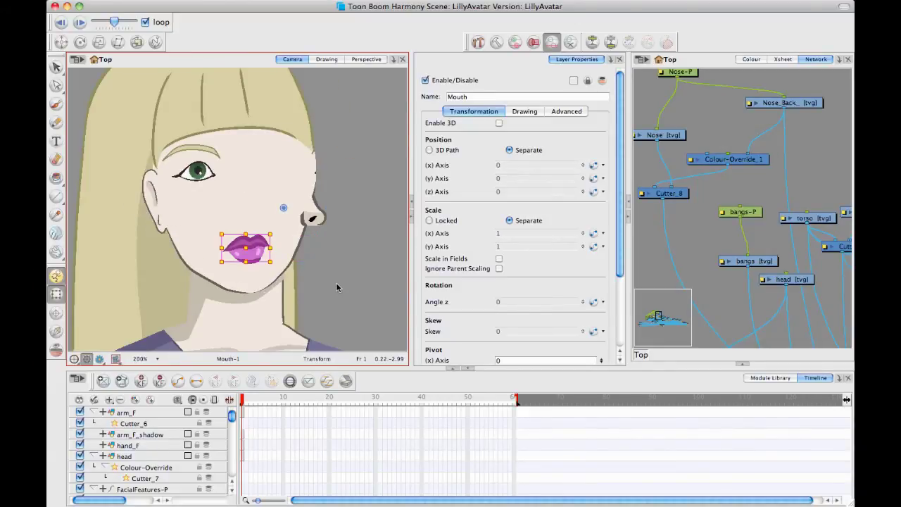
key(super+z)
key(super+z)
key(super+z)
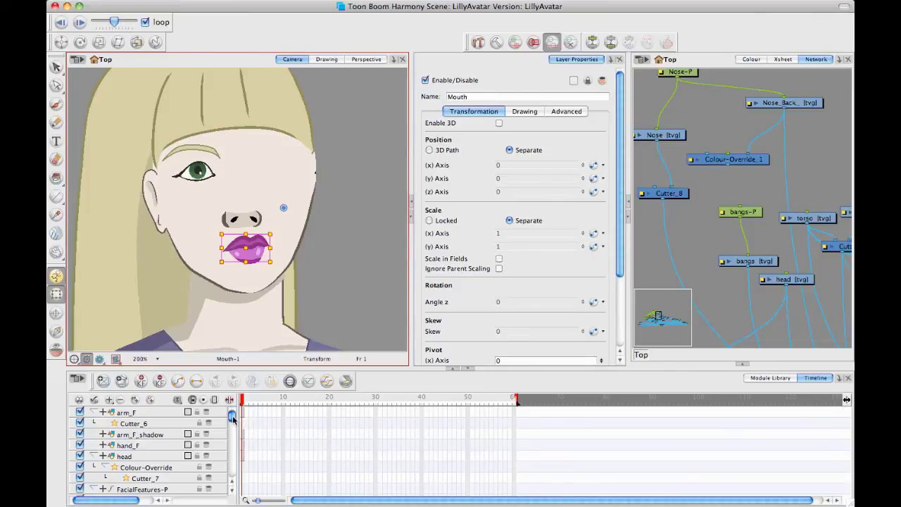
Select all layers in the timeline, reset their transformations, and clear the selection
drag(232, 417, 240, 500)
key(shift+r)
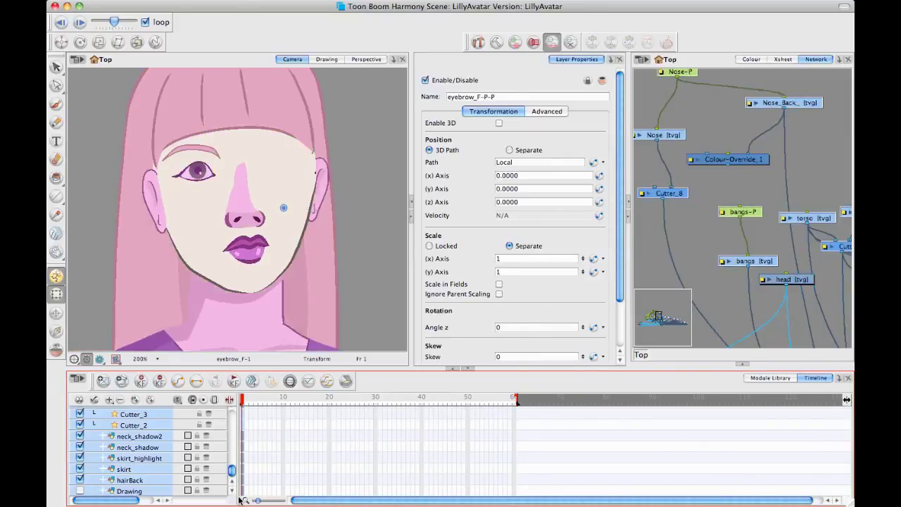
click(368, 264)
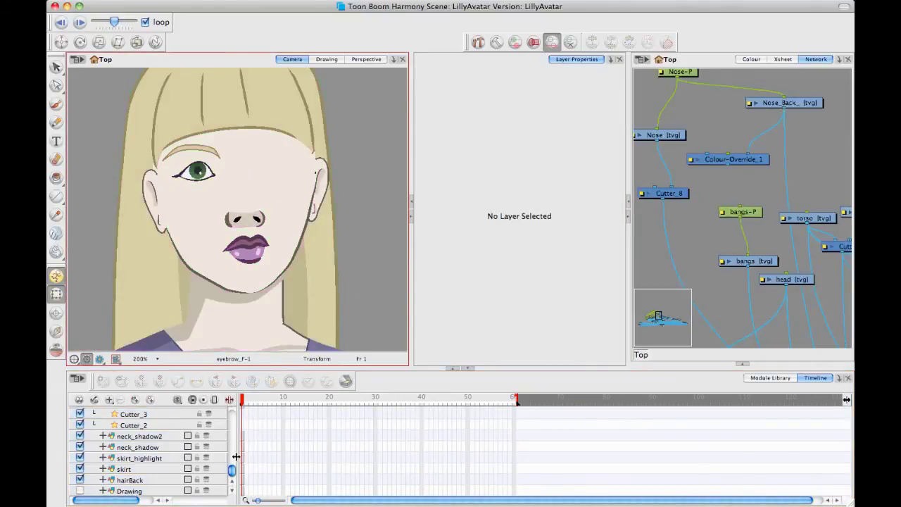
drag(233, 467, 241, 402)
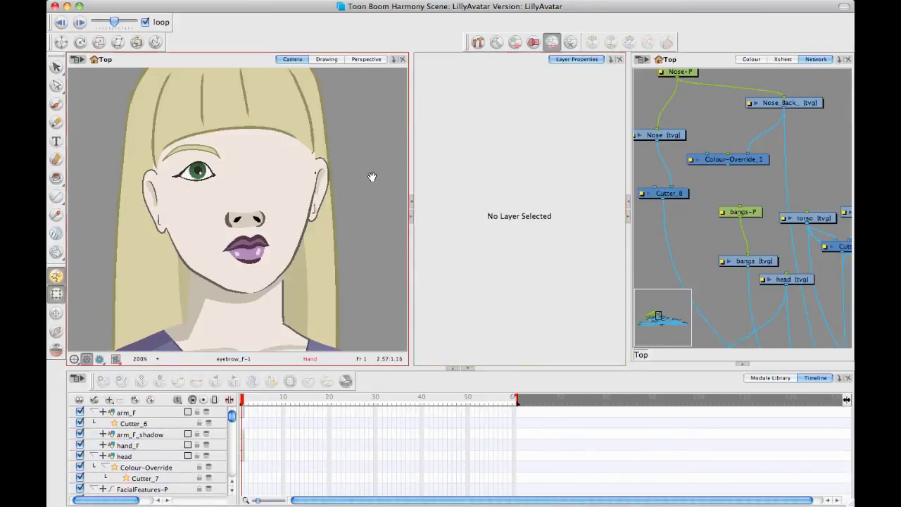
drag(373, 176, 367, 266)
key(1)
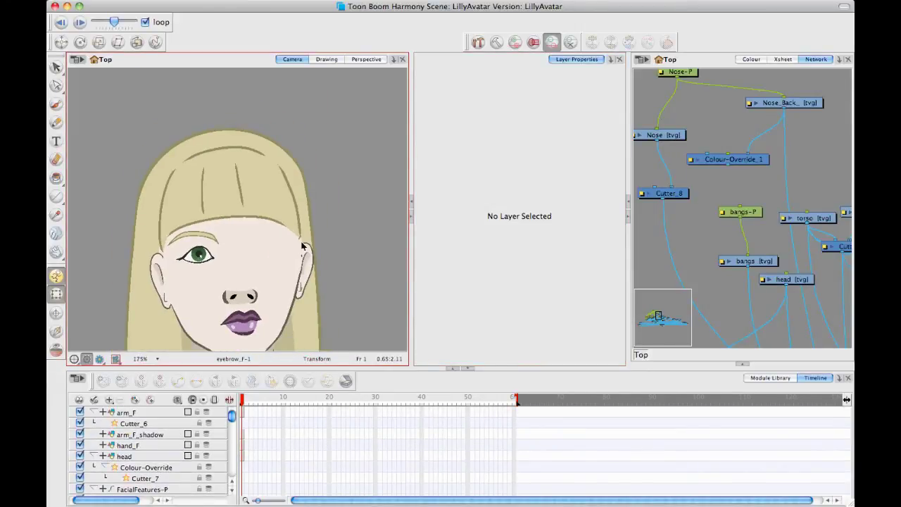
drag(297, 179, 313, 113)
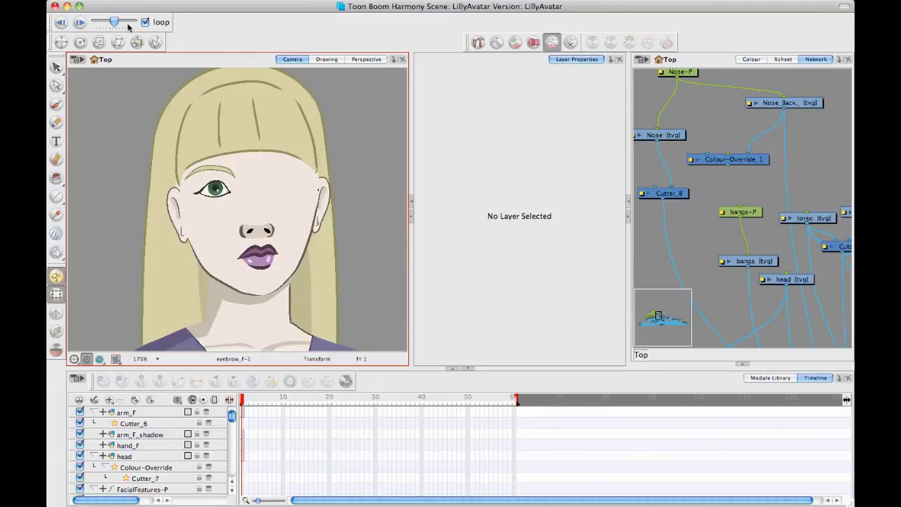
Open the recently used StellaDeform.xstage scene
click(95, 1)
mouse_move(119, 32)
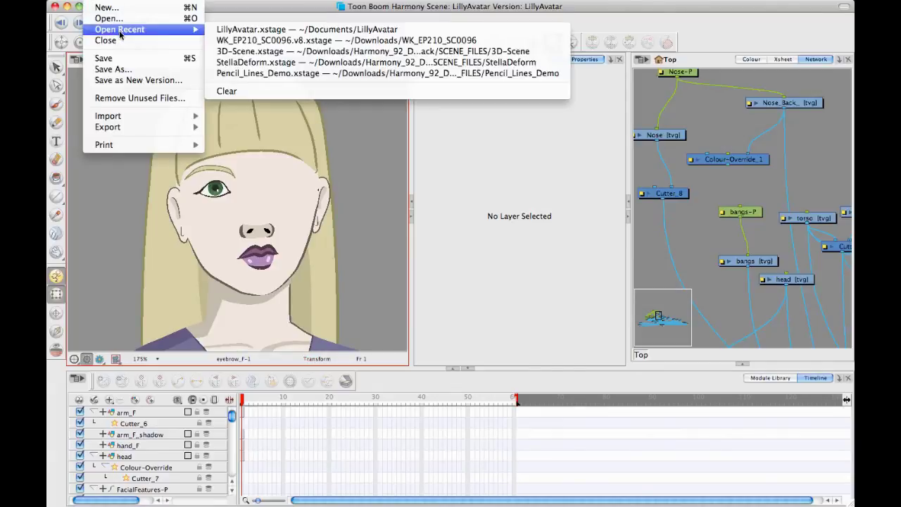
click(280, 63)
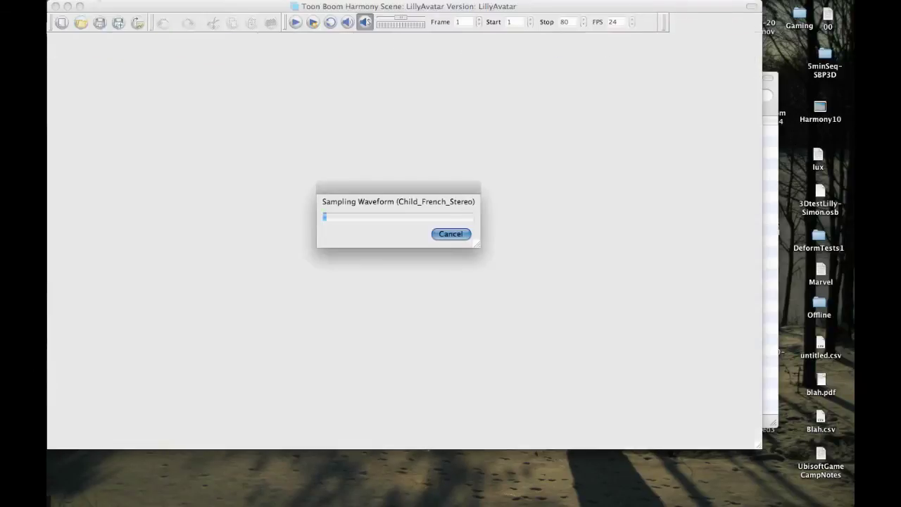
click(97, 0)
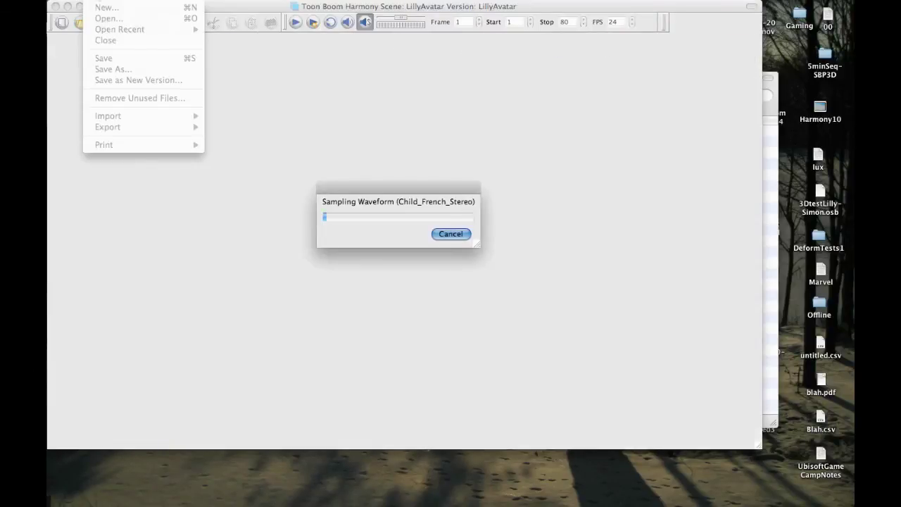
click(203, 44)
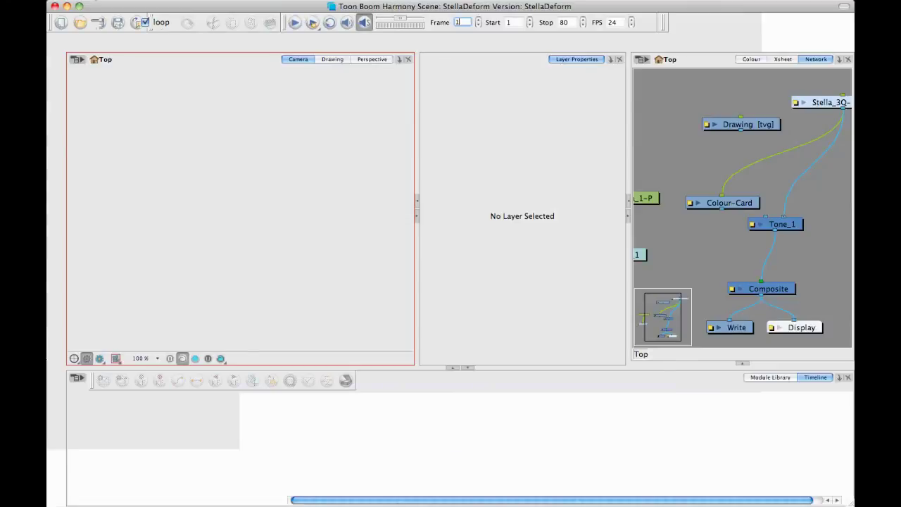
click(92, 1)
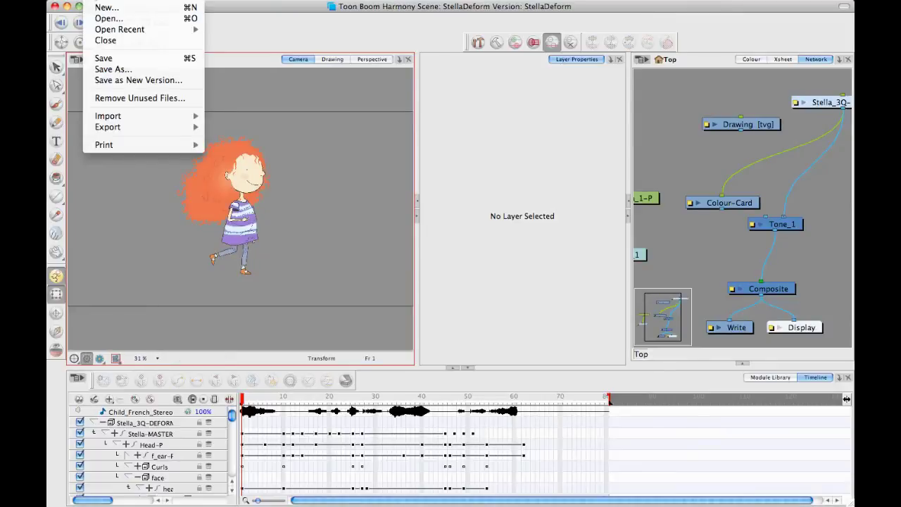
click(93, 0)
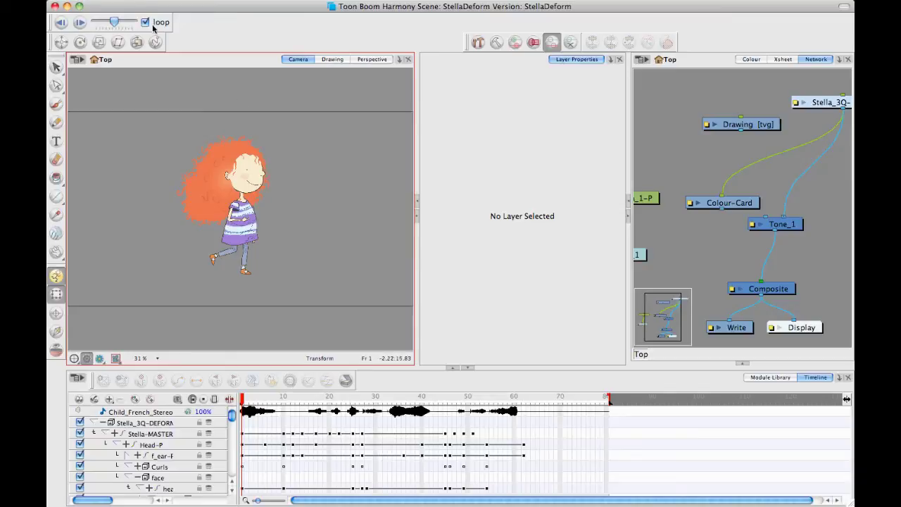
Select Stella's nose, switch to its parent peg facial_features-P, and move the features inward and slightly down on the face
key(space)
drag(291, 235, 315, 289)
scroll(314, 289, up, 1)
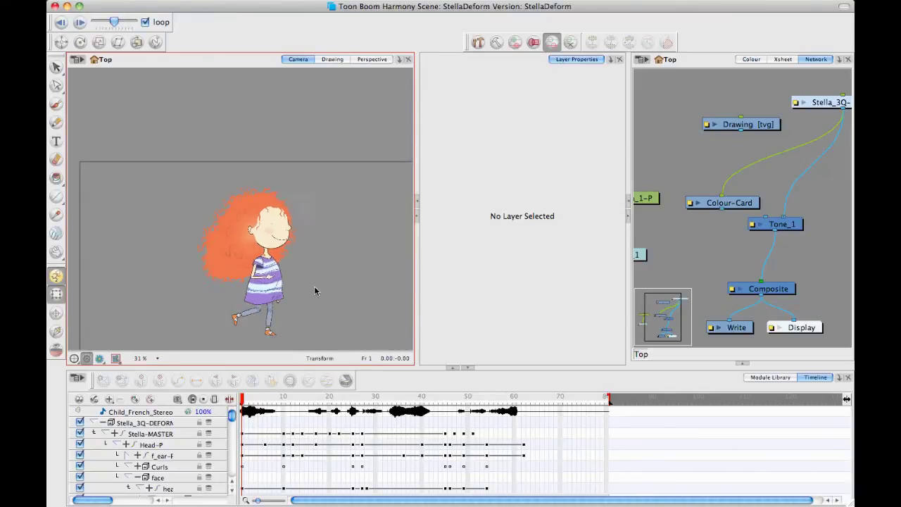
key(2)
key(2)
key(2)
key(2)
key(2)
key(2)
key(2)
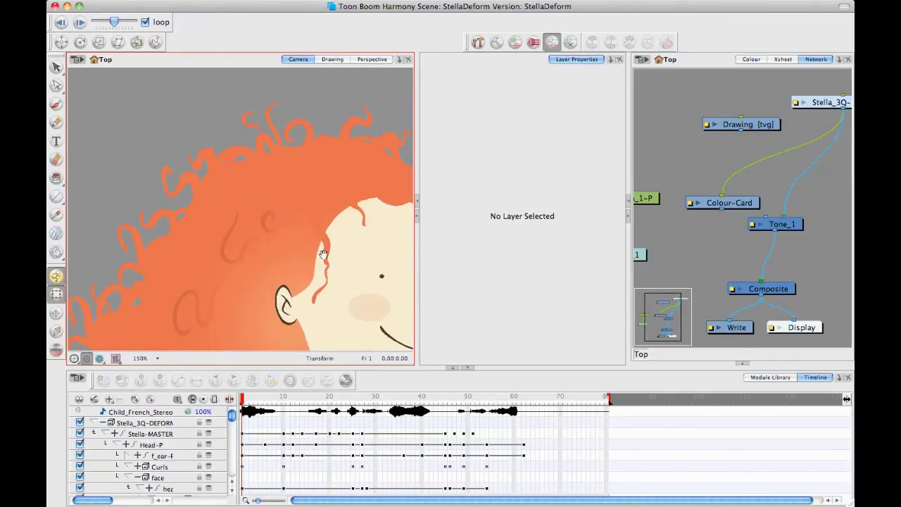
key(space)
mouse_move(374, 291)
mouse_down()
mouse_move(211, 159)
mouse_move(229, 181)
mouse_up()
key(2)
key(2)
key(space)
drag(335, 202, 318, 225)
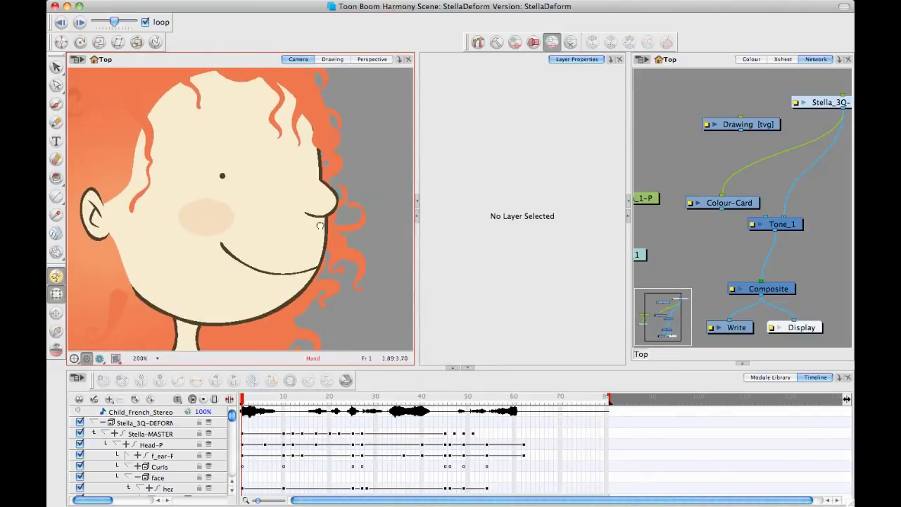
click(327, 206)
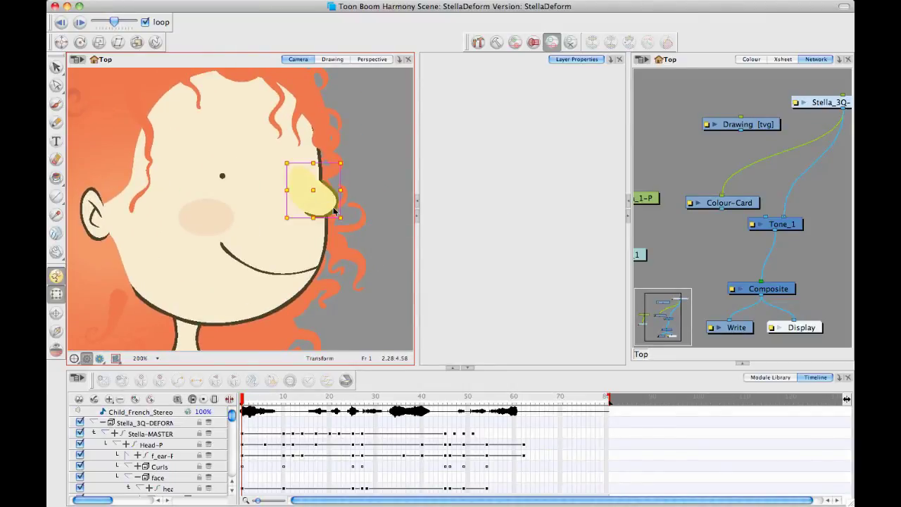
key(b)
key(b)
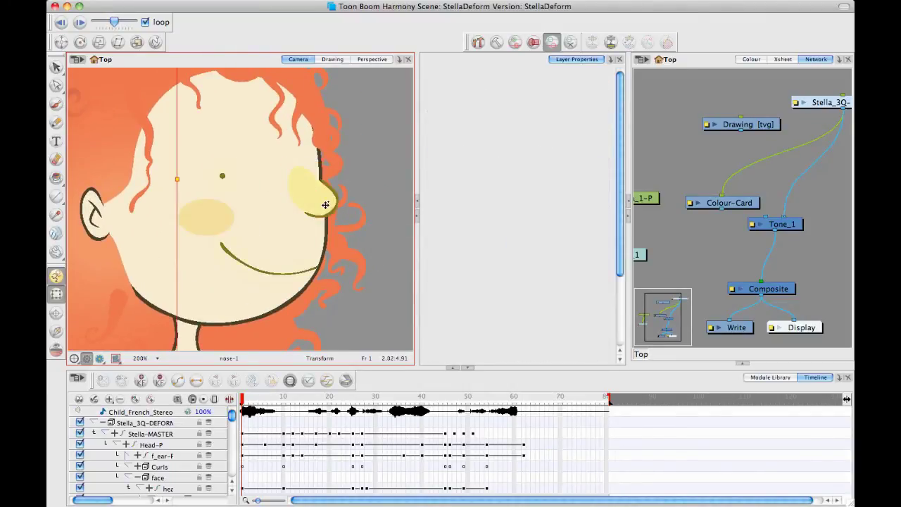
drag(318, 205, 265, 219)
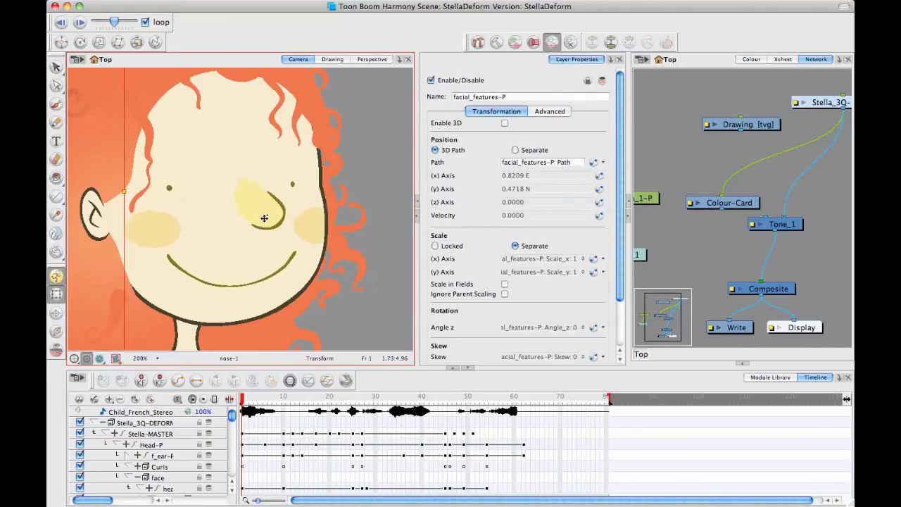
Try widening the nose drawing horizontally, and undo both the nose scaling and the facial features move
click(267, 214)
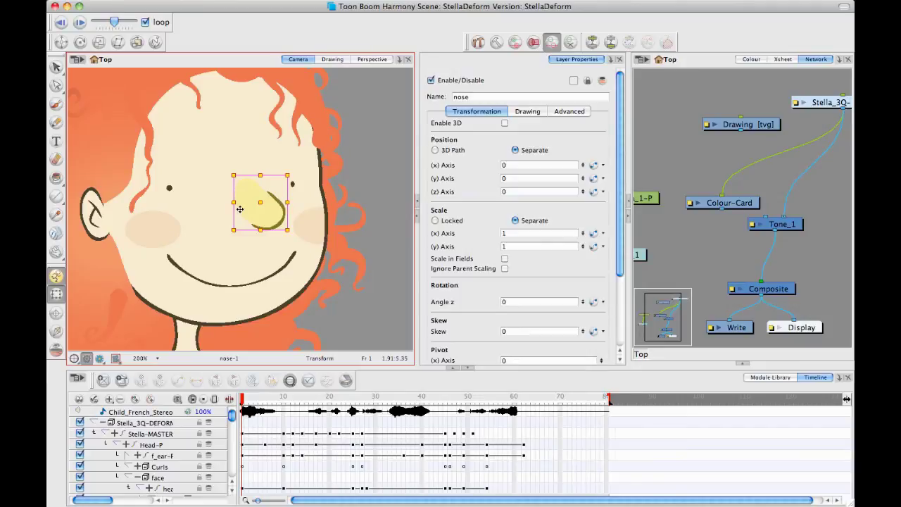
drag(234, 202, 213, 204)
key(super+z)
key(super+z)
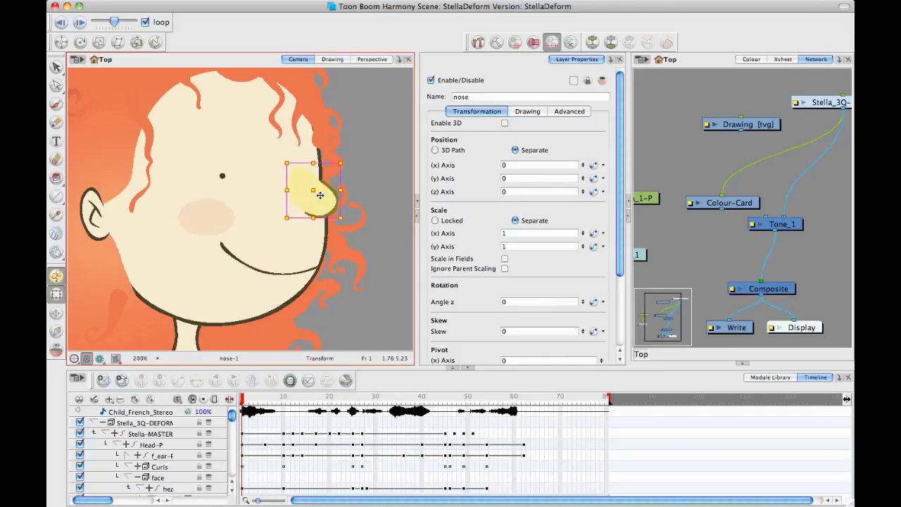
Select the nose's parent peg facial_features-P and shift it slightly inward and up to about 0.74 E, 0.57 N
key(b)
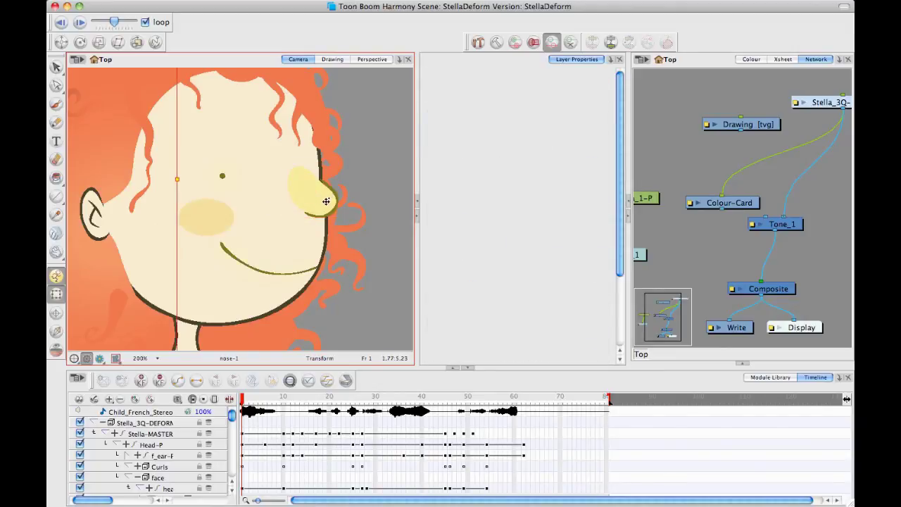
mouse_move(326, 201)
mouse_down()
mouse_move(282, 204)
mouse_move(326, 188)
mouse_move(302, 202)
mouse_move(319, 198)
mouse_up()
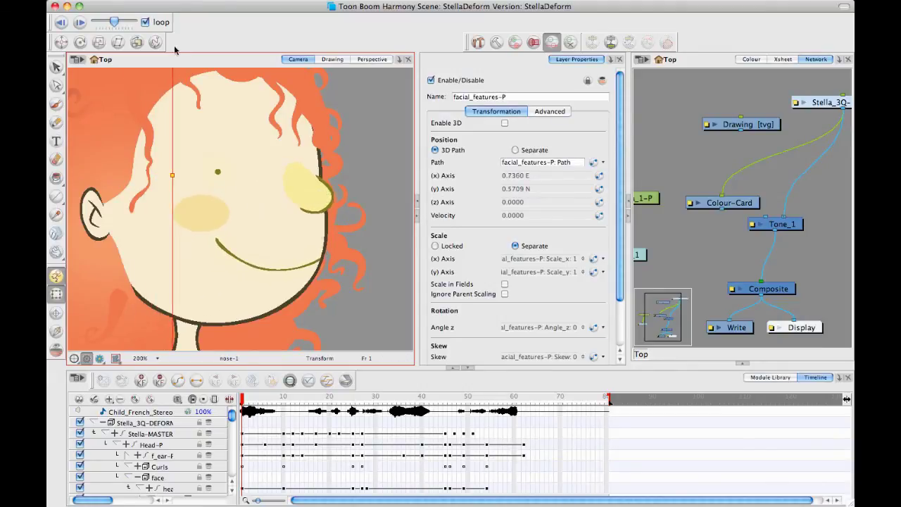
Open the Deform_Bob scene from the Harmony9-DemoPack SCENE_FILES folder, discarding the changes to StellaDeform
click(96, 0)
mouse_move(122, 33)
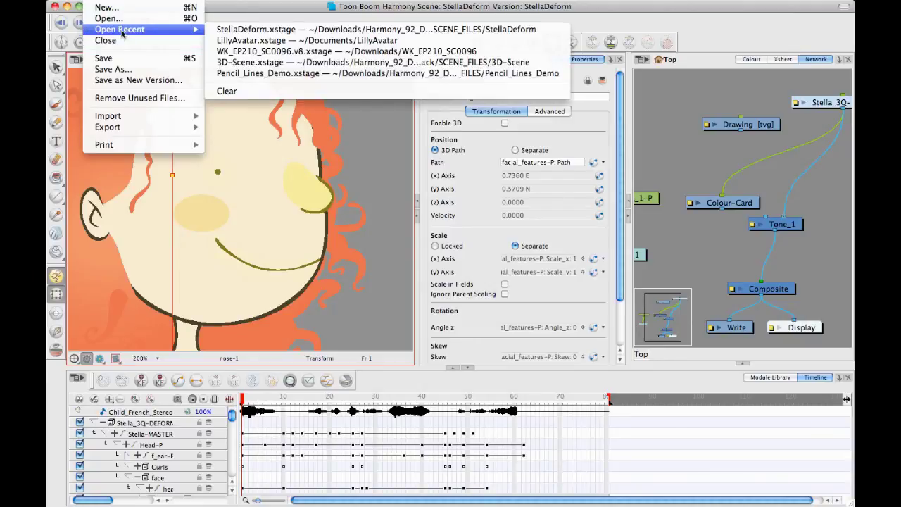
click(117, 19)
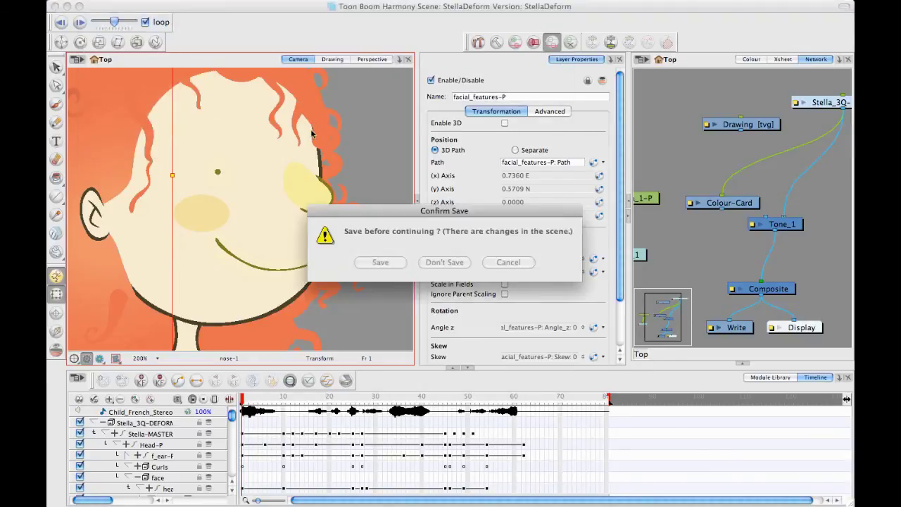
click(458, 264)
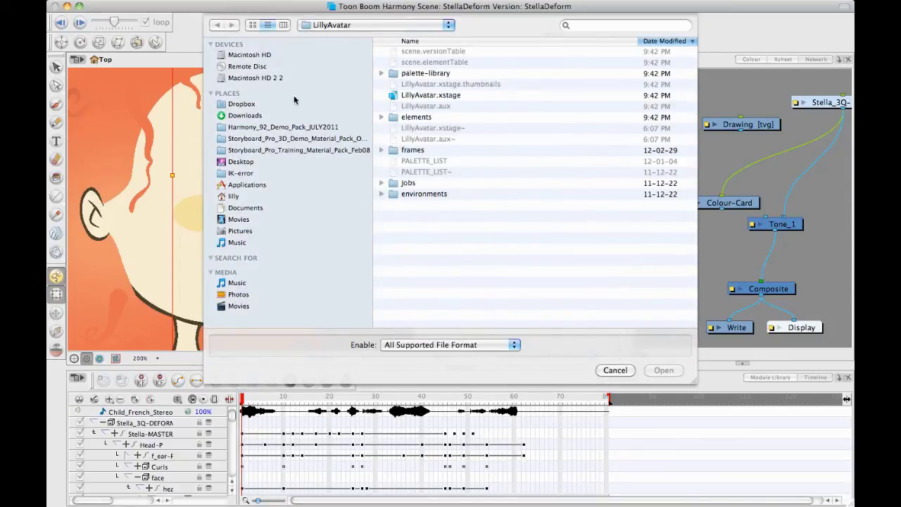
click(282, 126)
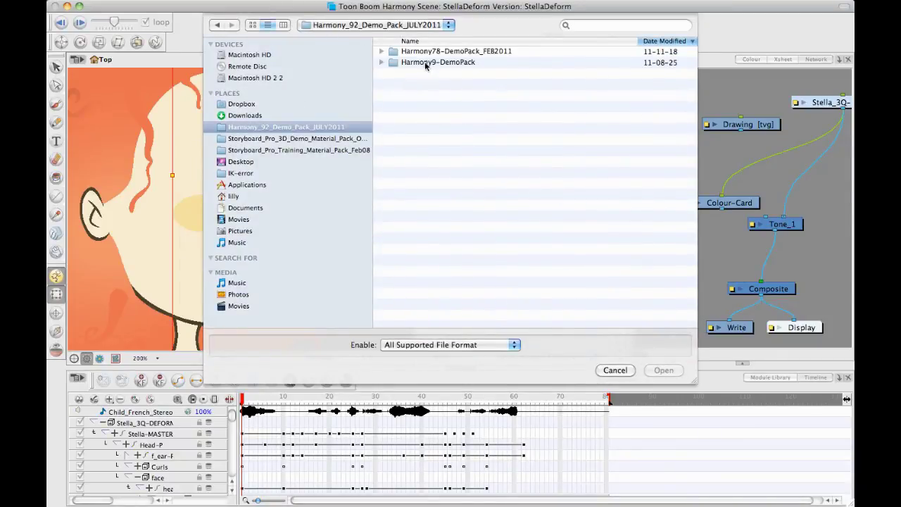
click(424, 63)
double_click(424, 64)
double_click(418, 52)
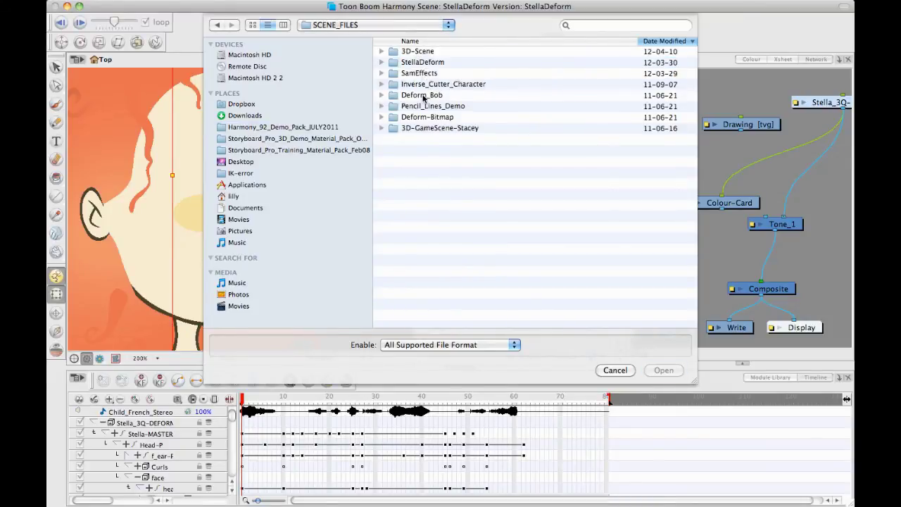
double_click(422, 96)
double_click(424, 73)
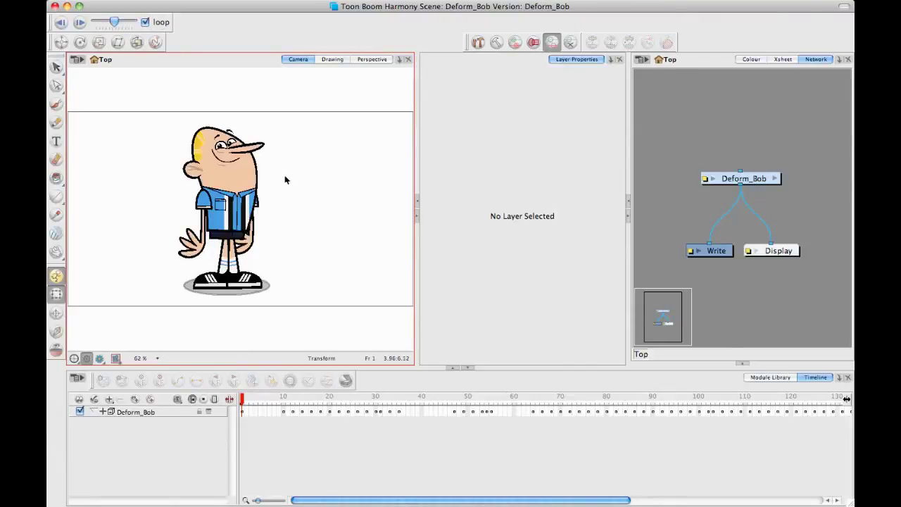
Select Bob's nose, step up the hierarchy to its parent group R_Eye_Group, and clear the selection
key(space)
drag(296, 183, 306, 263)
scroll(345, 206, up, 10)
key(space)
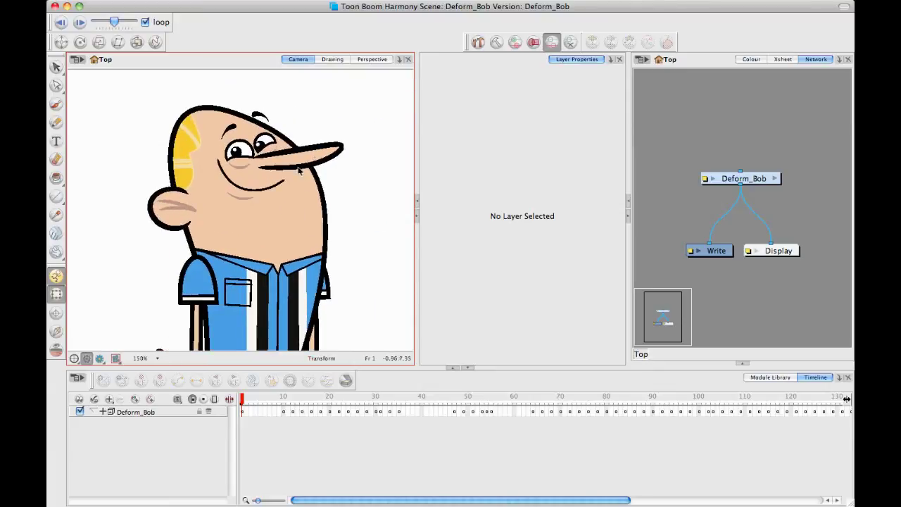
key(space)
key(2)
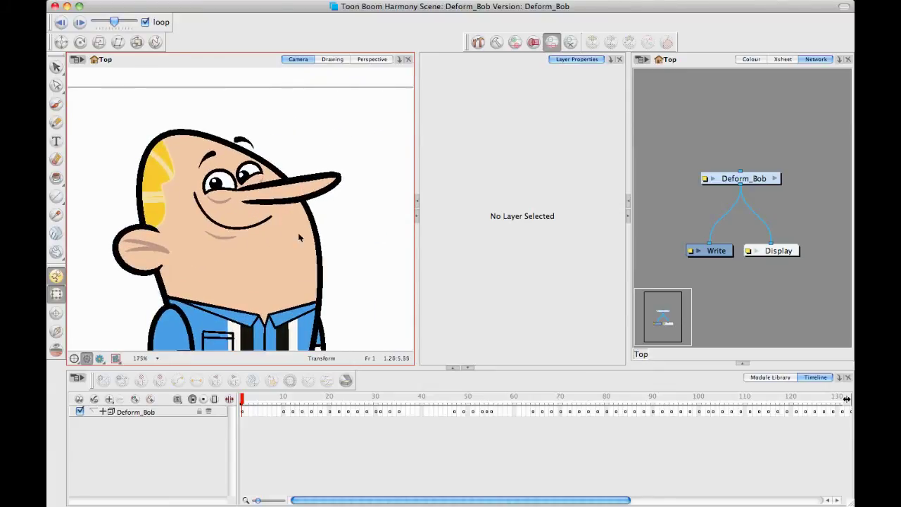
click(296, 190)
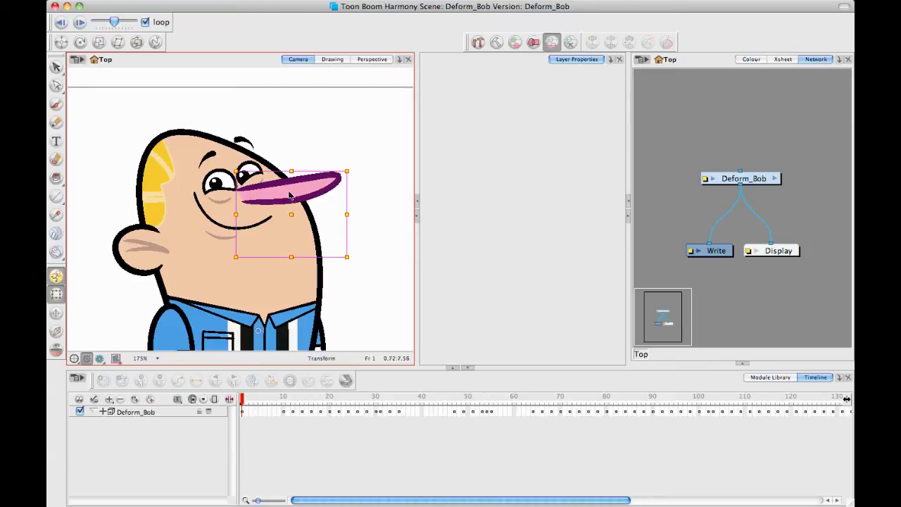
key(b)
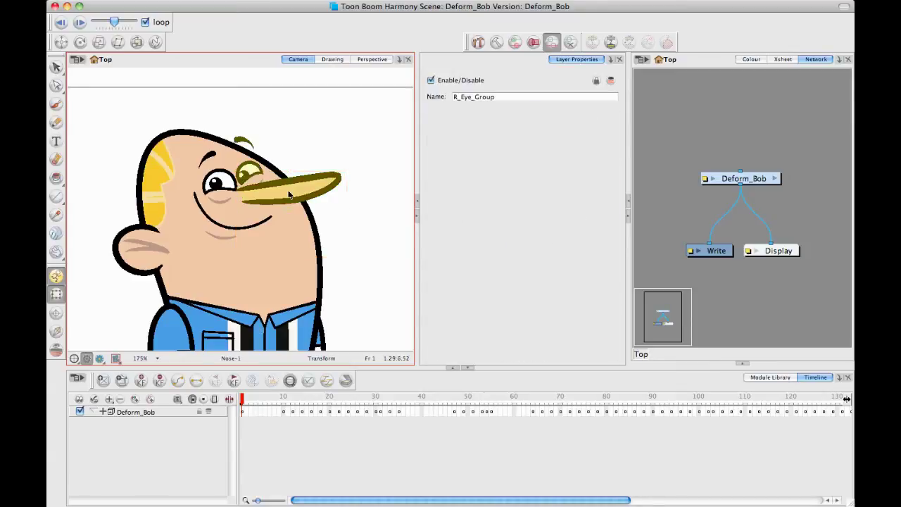
key(b)
drag(280, 191, 310, 204)
click(397, 152)
Select Bob's Mouth layer at frame 1, swap its drawing to the wide-open Mouth-4, and deselect everything
key(space)
key(2)
key(2)
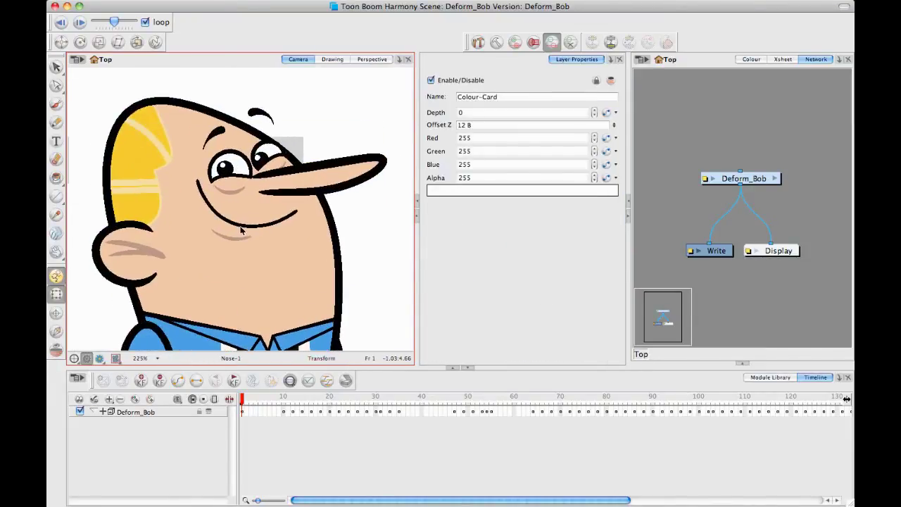
click(241, 228)
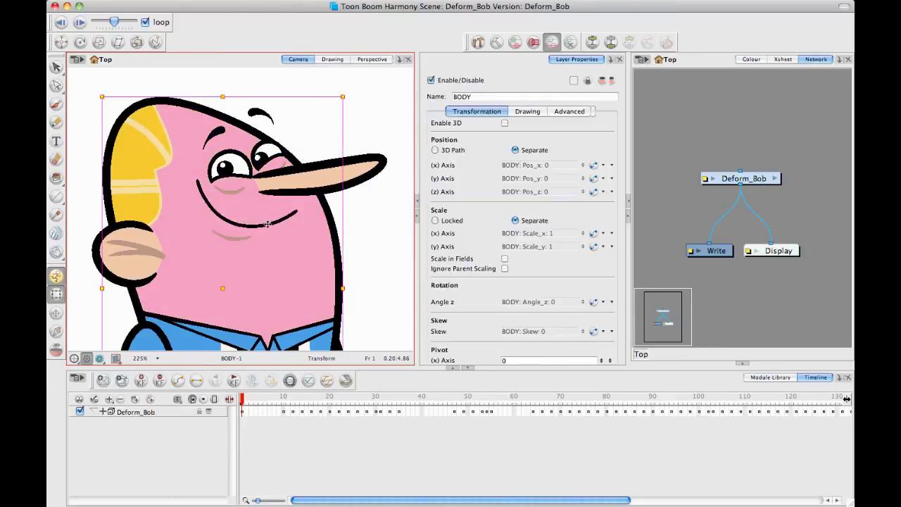
click(264, 229)
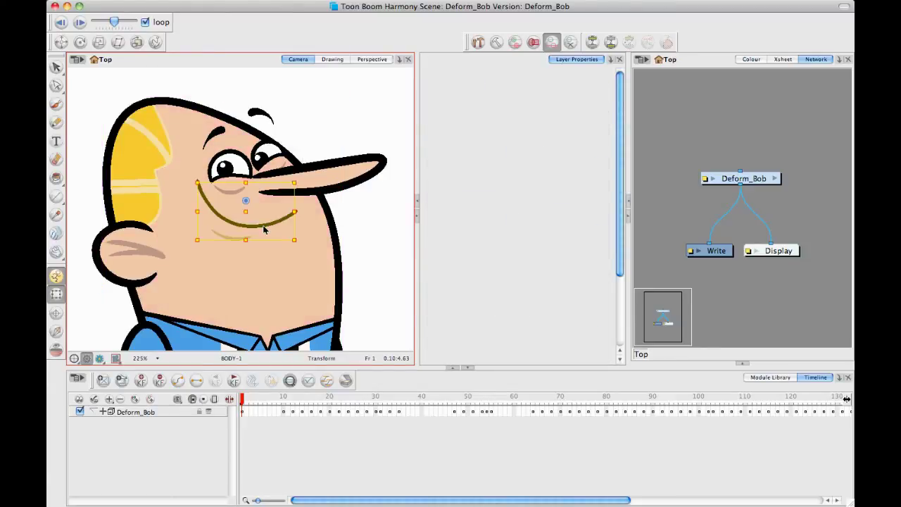
key(])
key(])
key(])
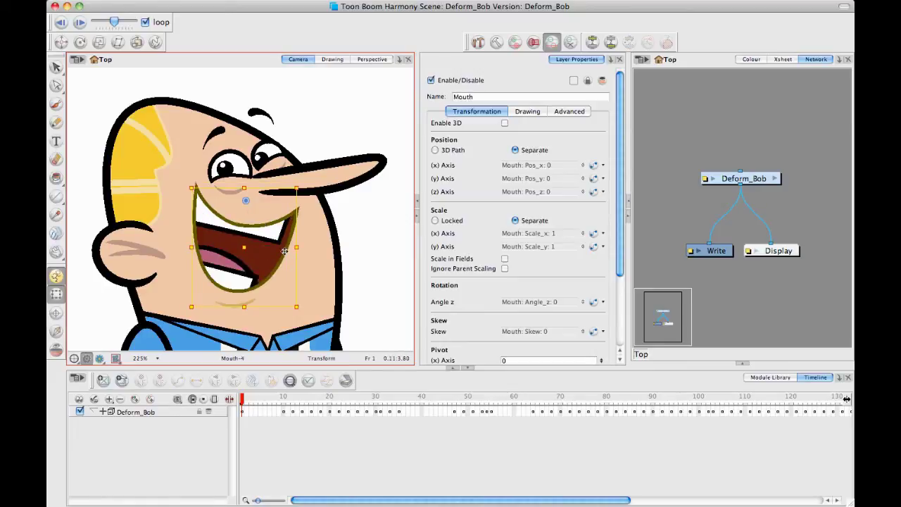
click(374, 247)
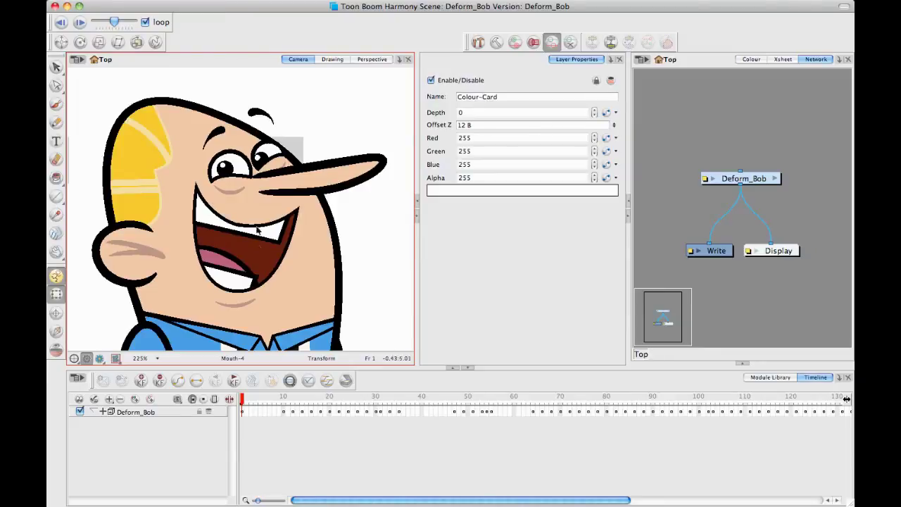
click(289, 255)
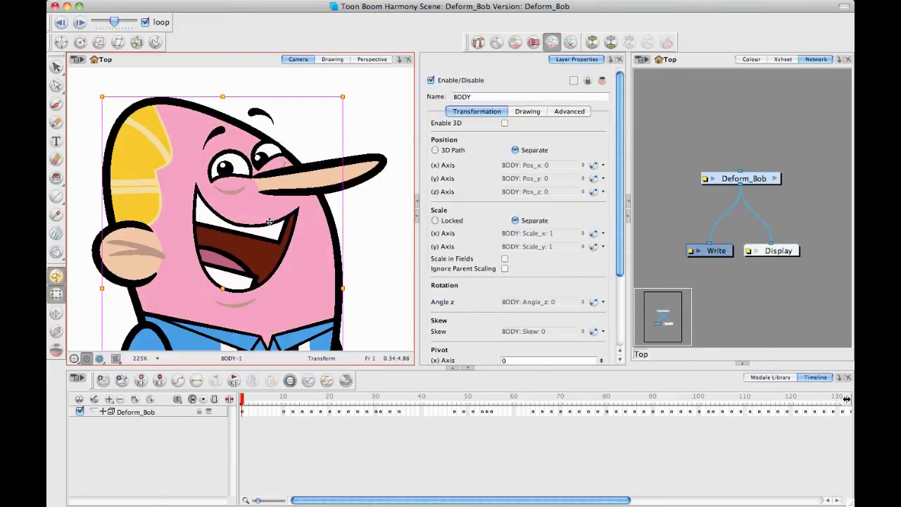
click(375, 228)
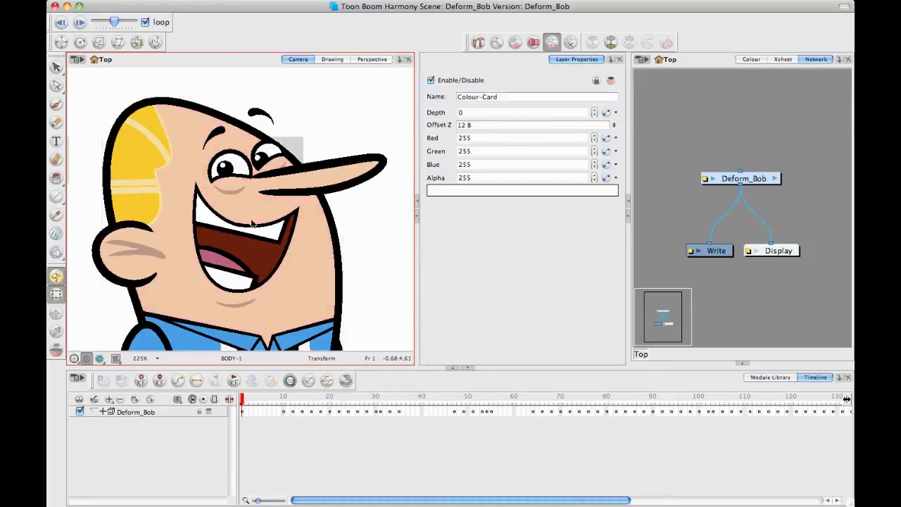